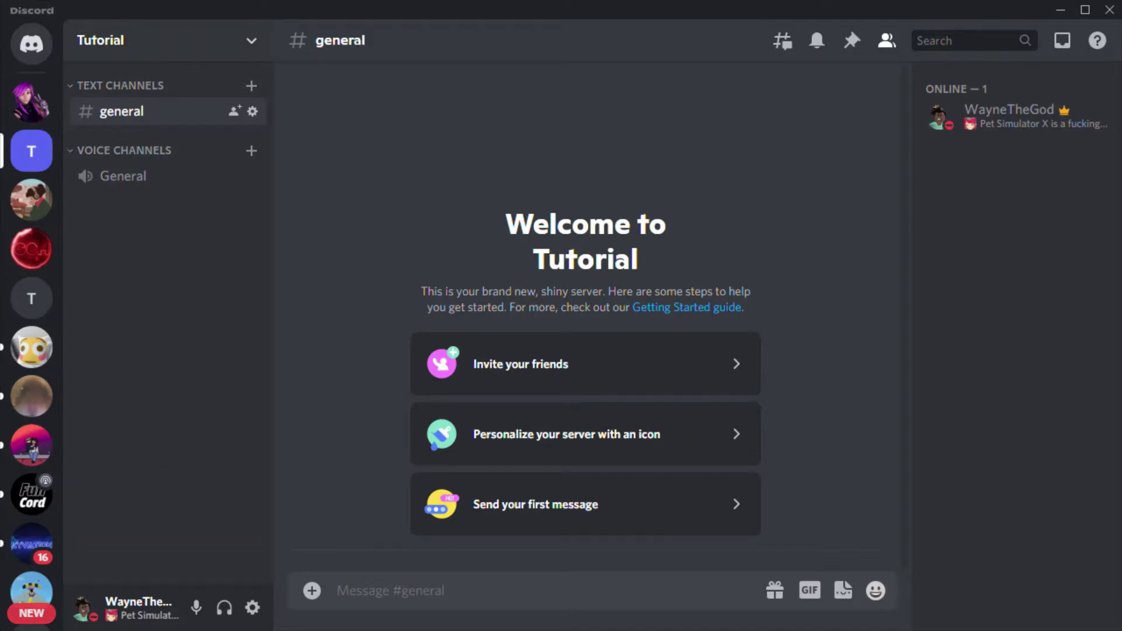
left_click(251, 40)
left_click(251, 41)
left_click(251, 41)
left_click(251, 41)
left_click(251, 40)
left_click(251, 41)
left_click(251, 40)
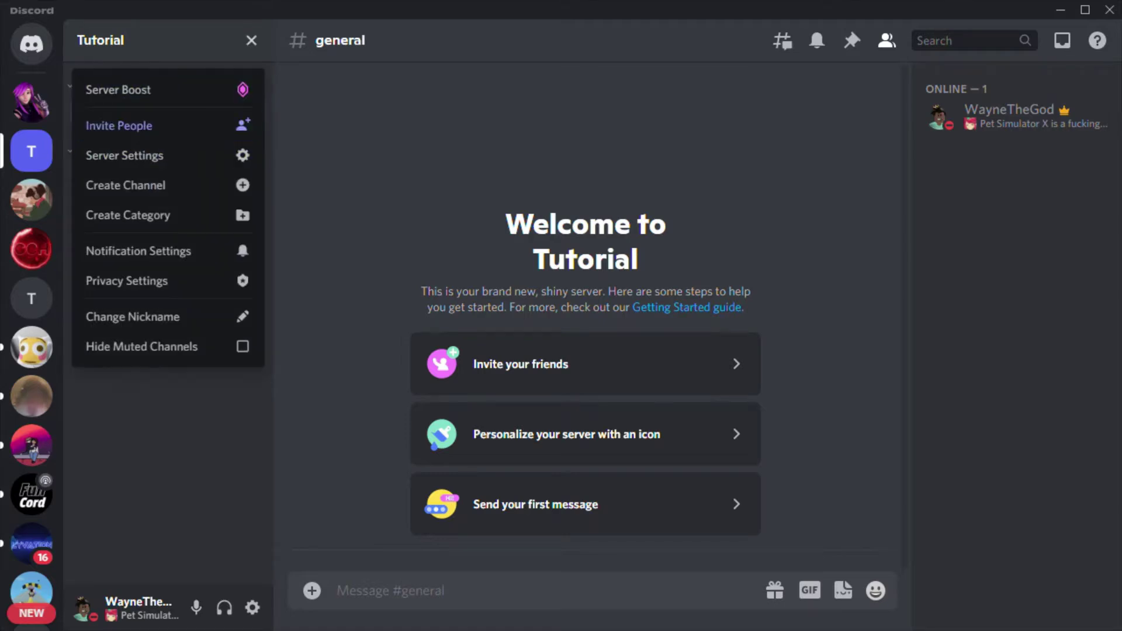
left_click(251, 40)
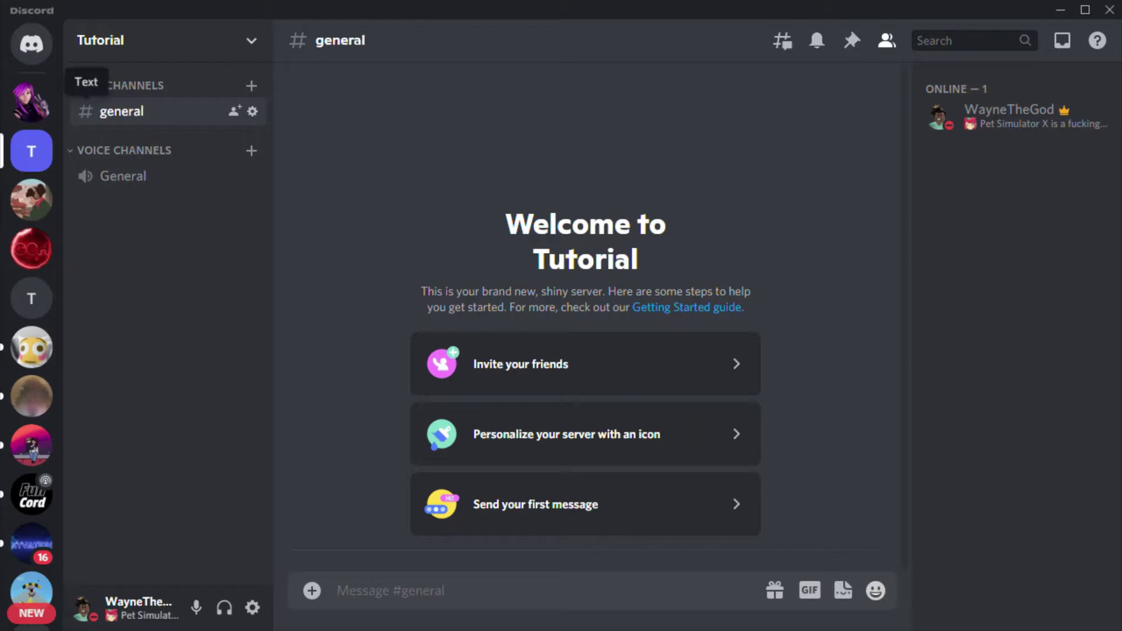
left_click(251, 41)
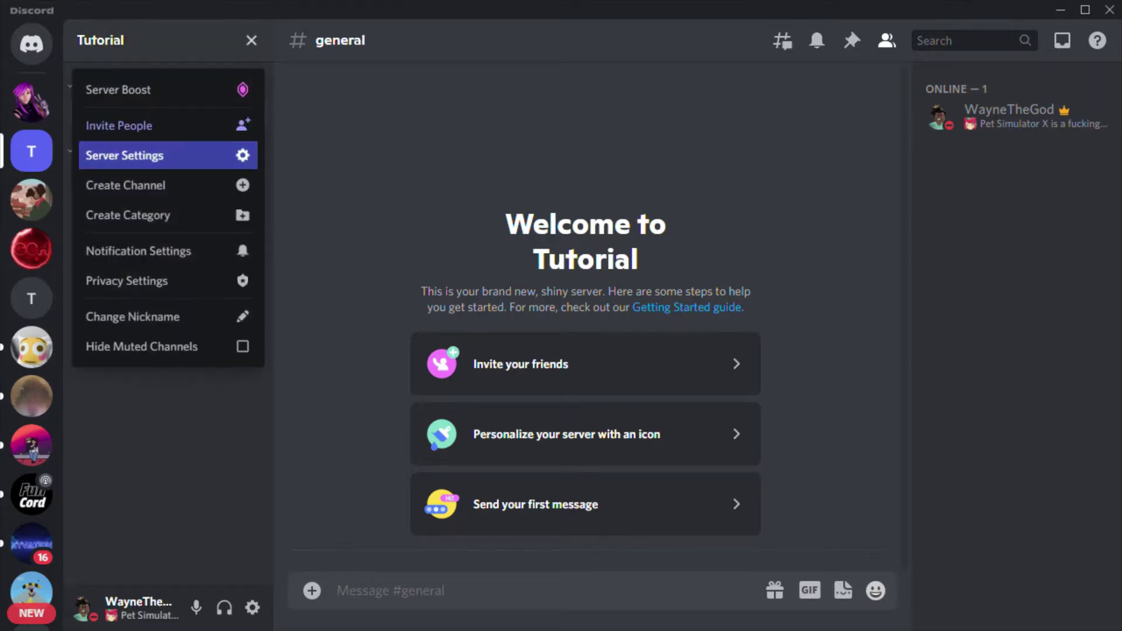
left_click(125, 155)
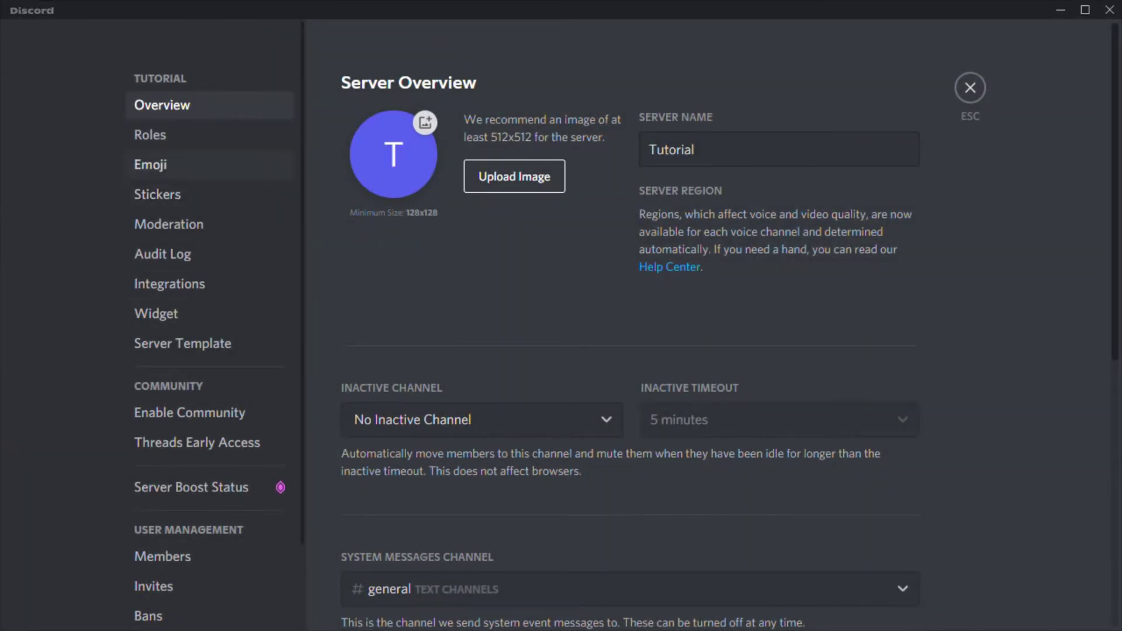
left_click(151, 135)
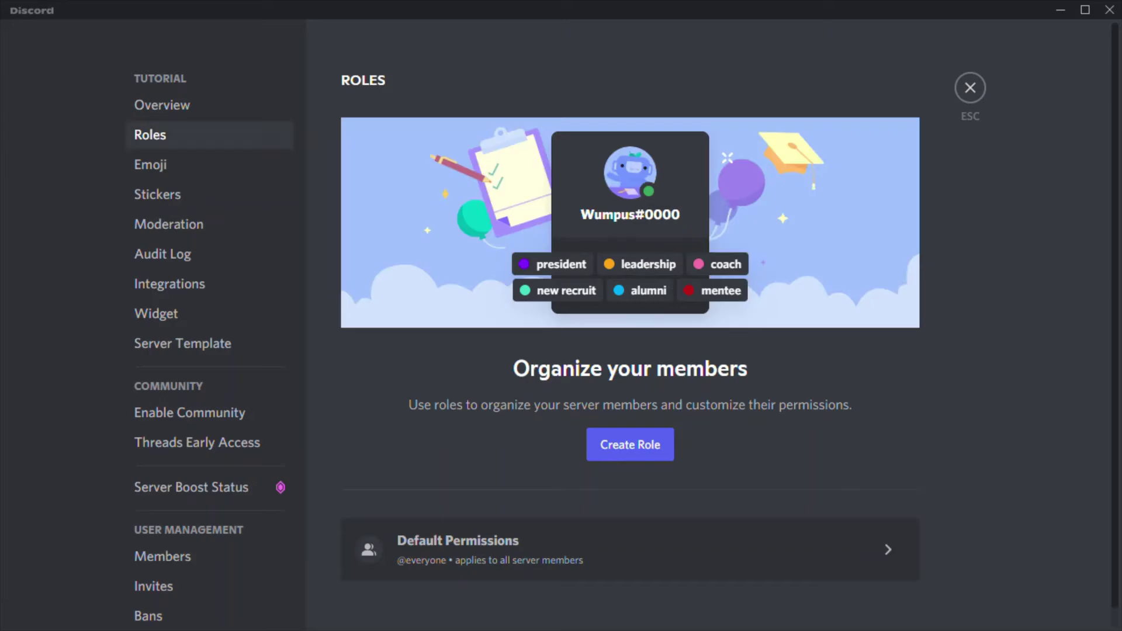
left_click(468, 549)
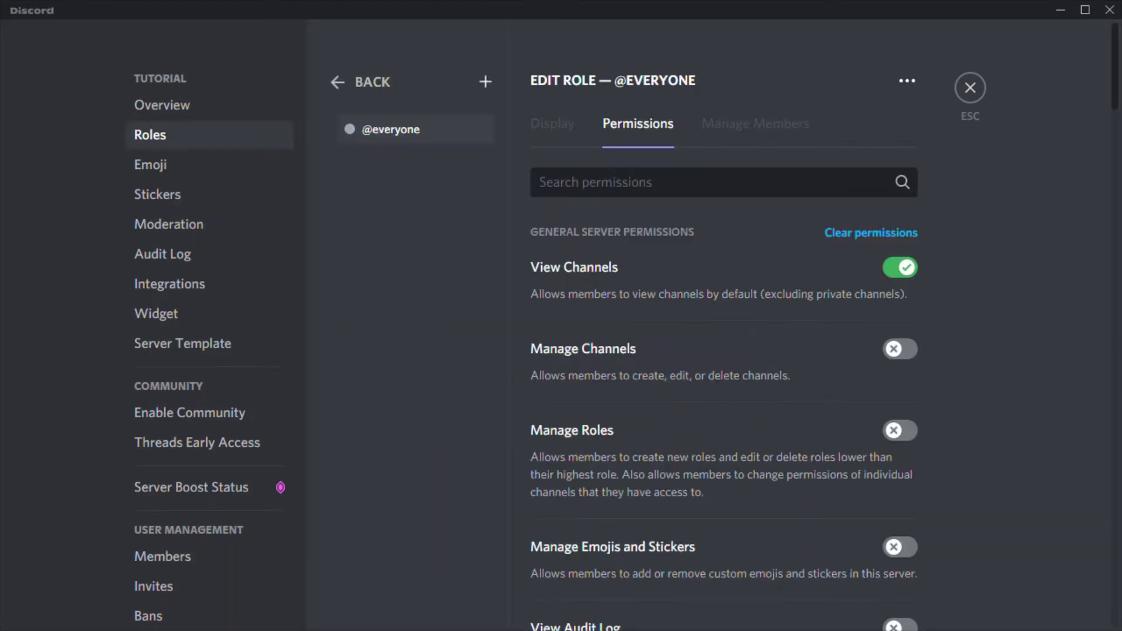
left_click(361, 82)
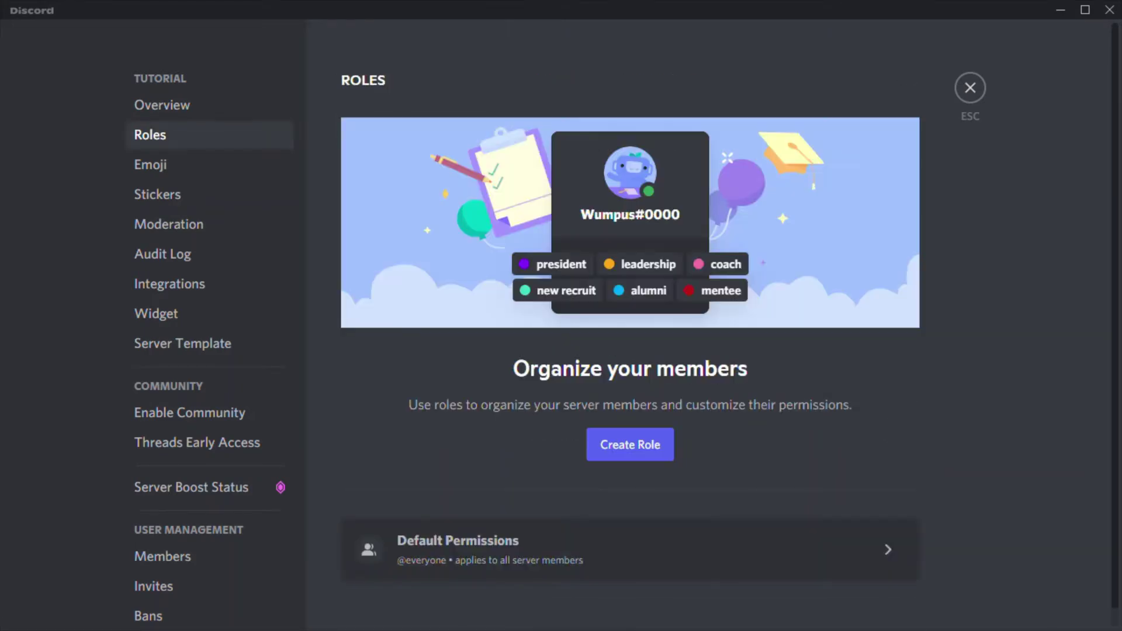
- Create a role named Member, give it the light blue color and save the changes
left_click(626, 443)
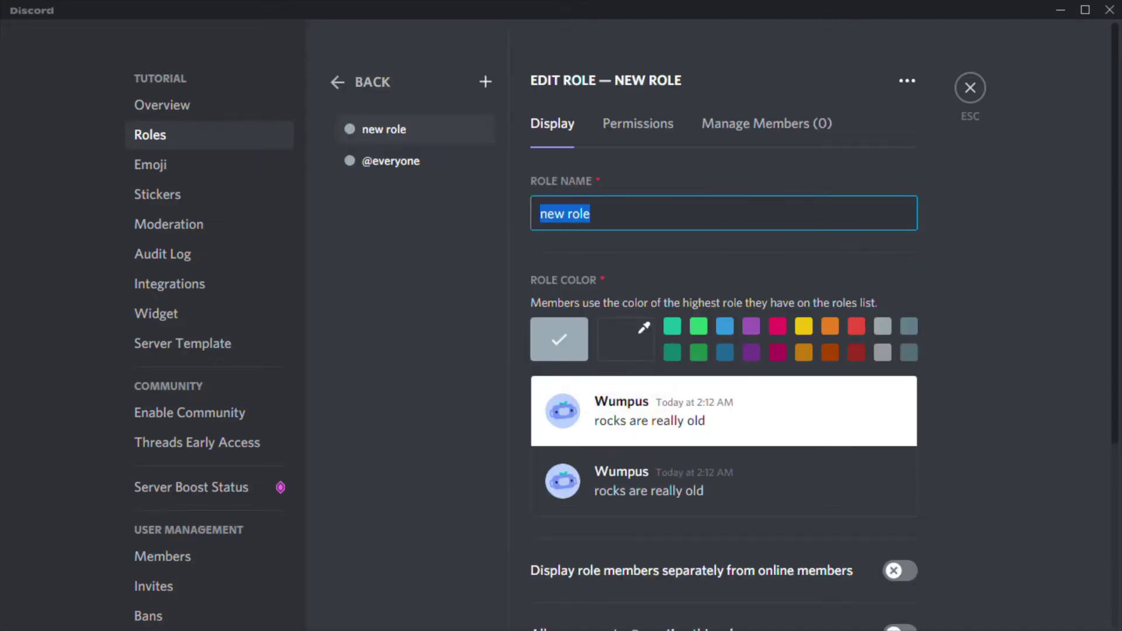
key("BackSpace")
type("Member")
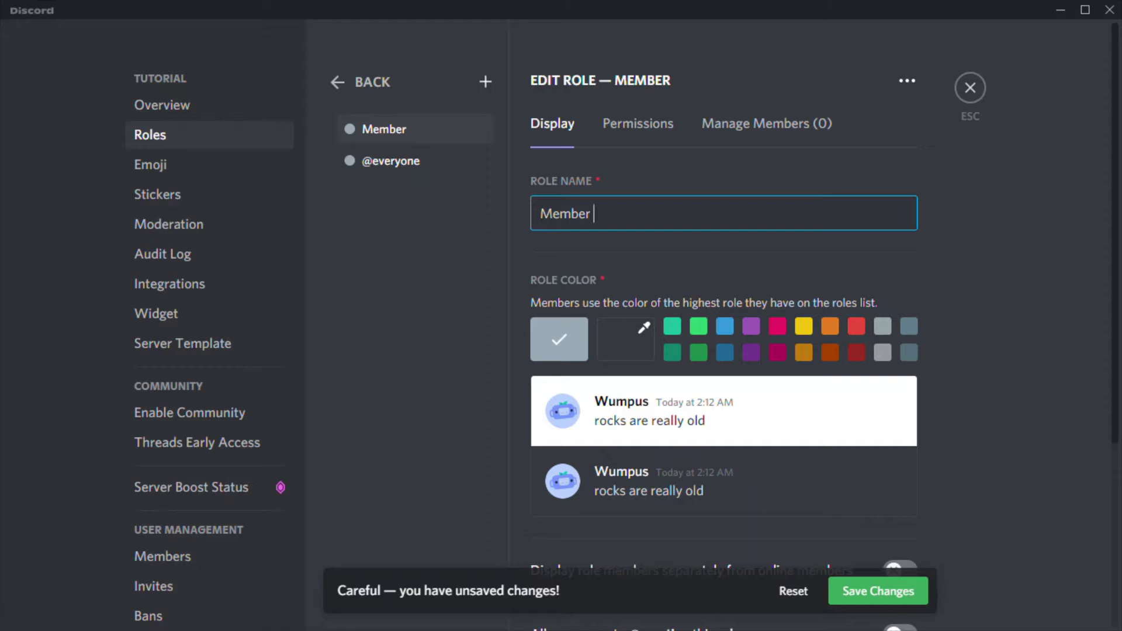
left_click(724, 326)
left_click(878, 591)
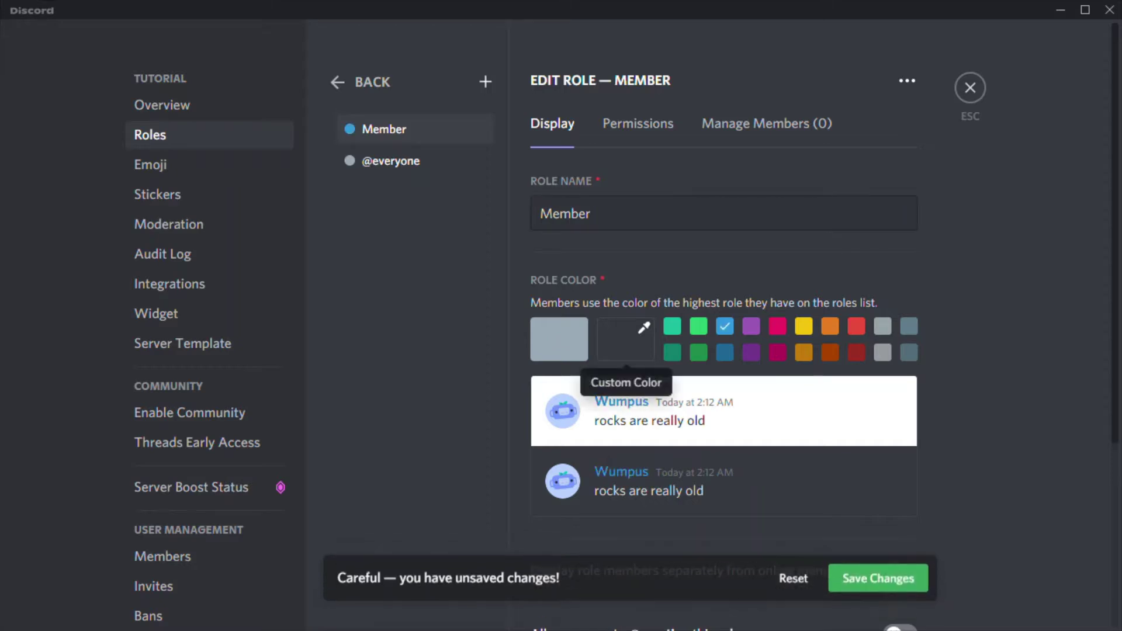
- Set the Member role to display its members separately from online members
scroll(626, 345, "down", 5)
left_click(900, 307)
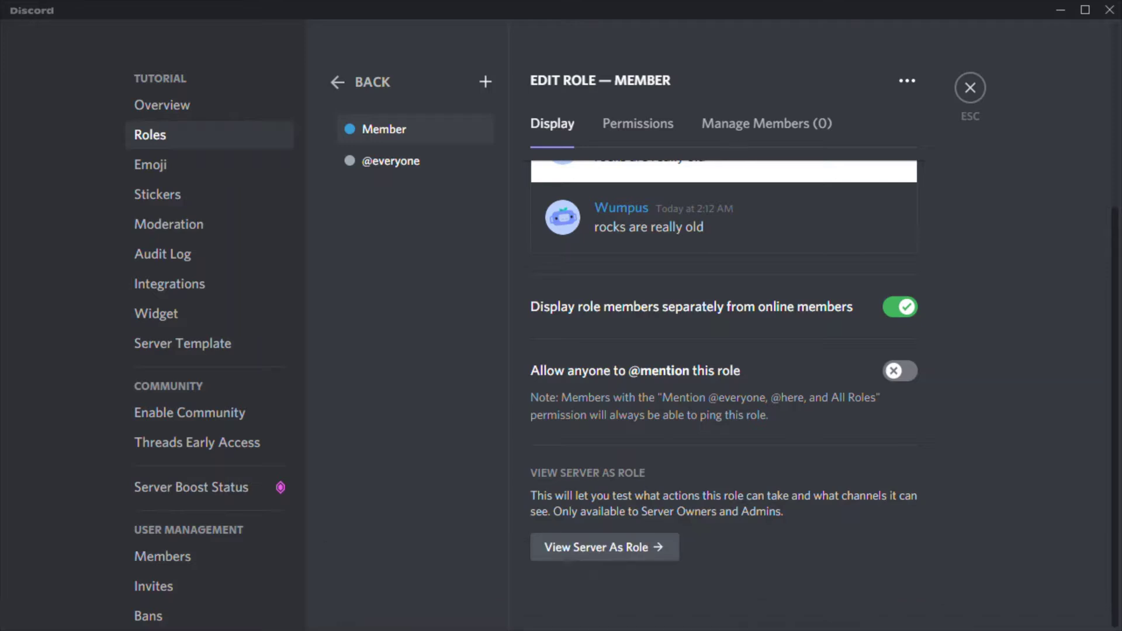
scroll(724, 327, "up", 5)
left_click(637, 123)
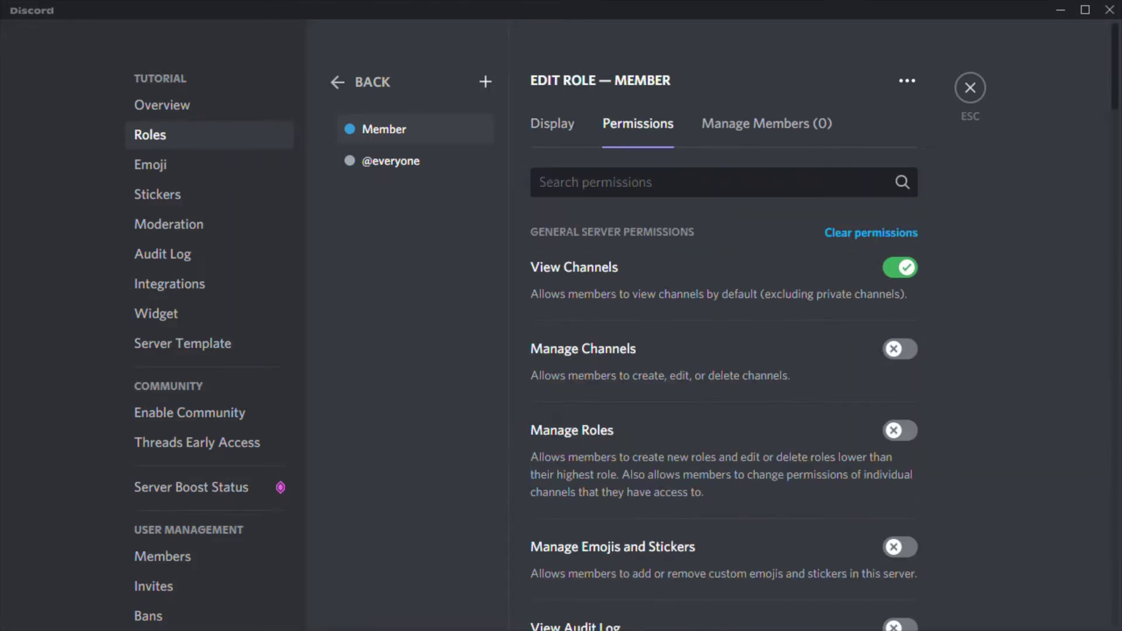
scroll(723, 421, "down", 8)
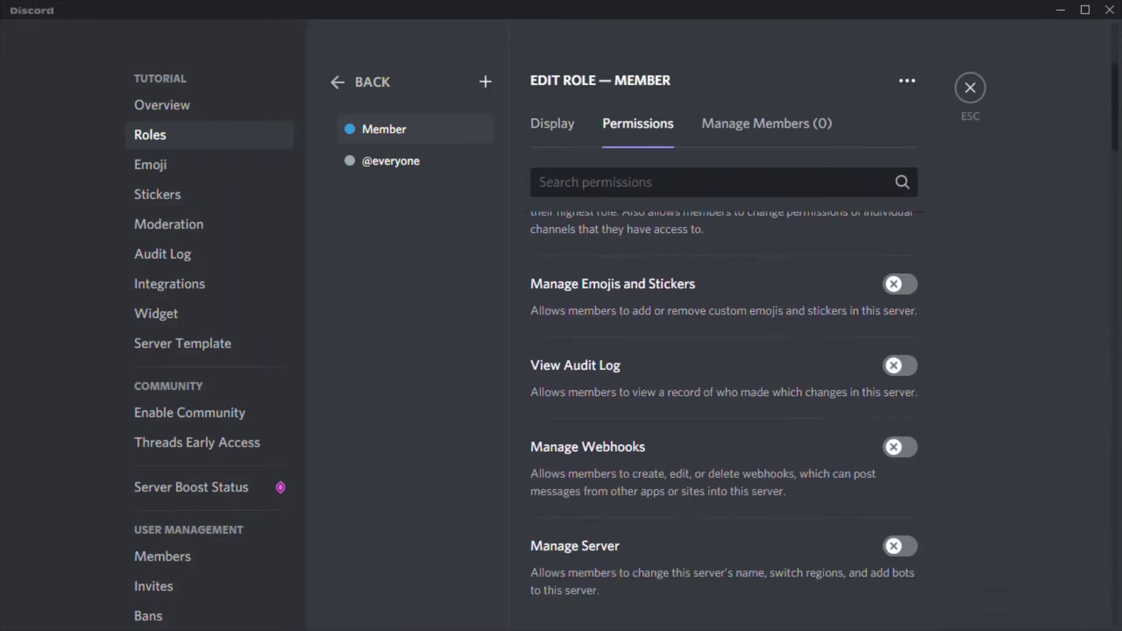
scroll(724, 421, "down", 15)
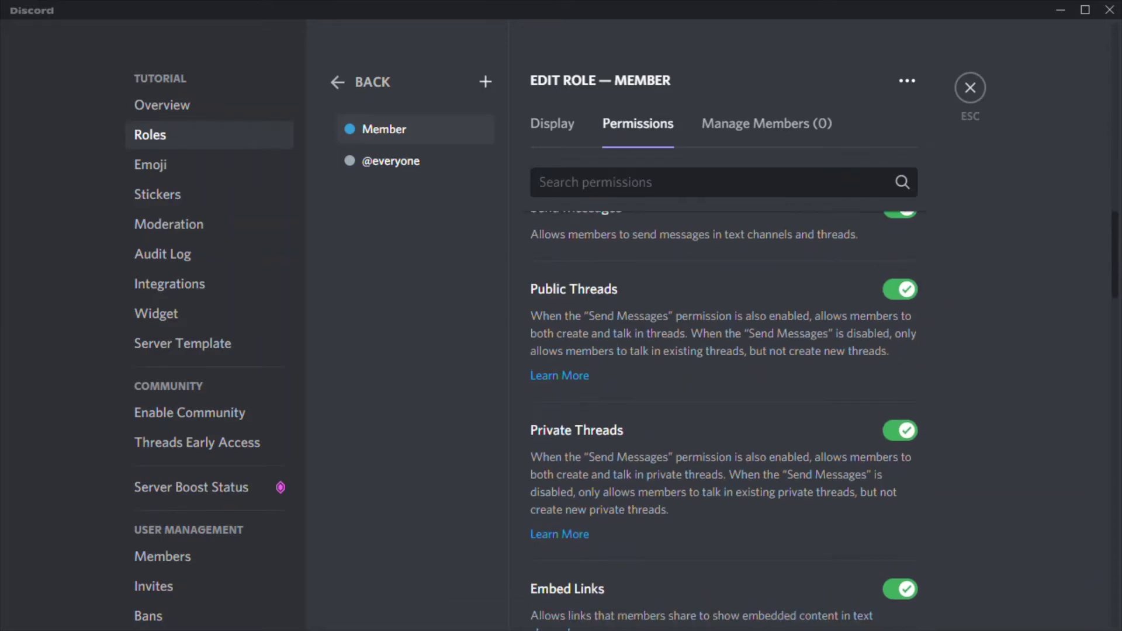
scroll(723, 421, "down", 12)
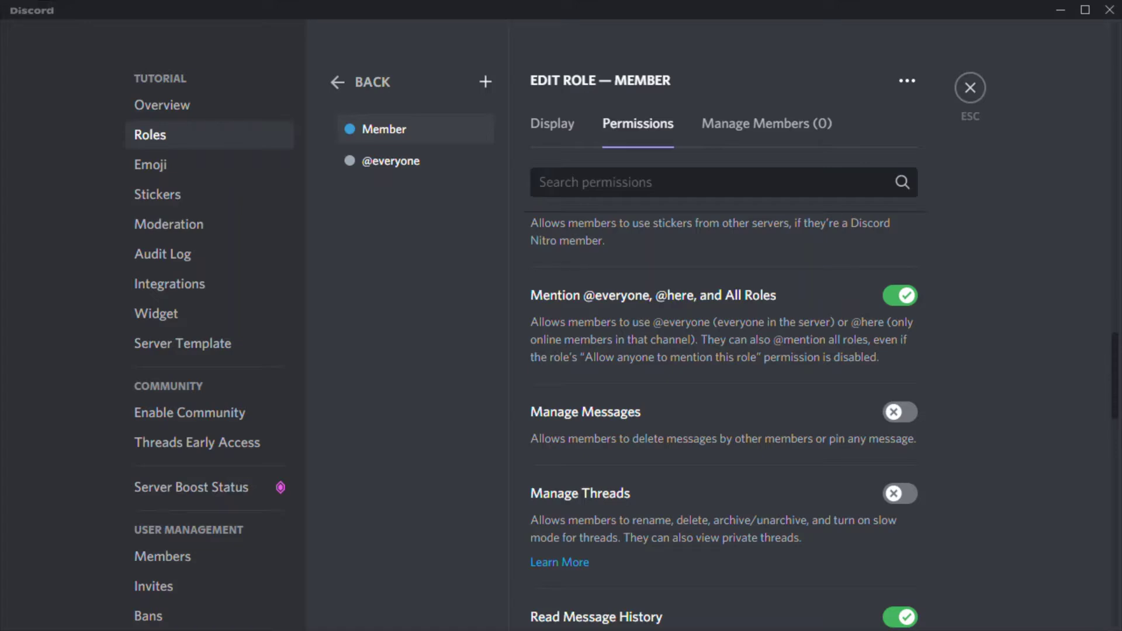
left_click(900, 295)
left_click(878, 591)
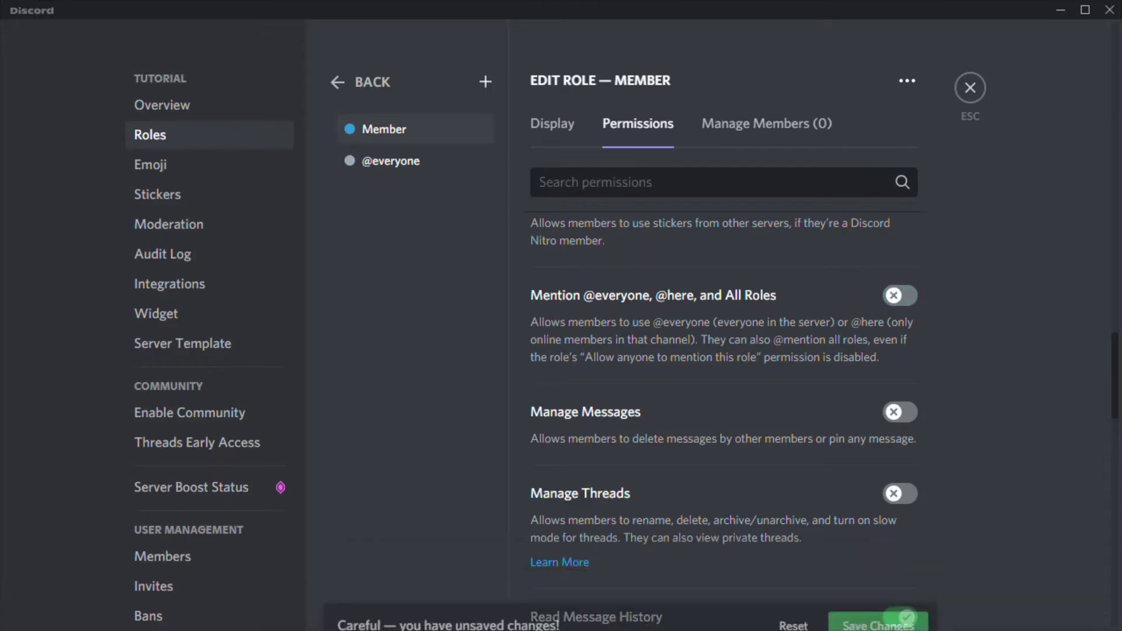
scroll(724, 409, "down", 15)
scroll(723, 409, "up", 5)
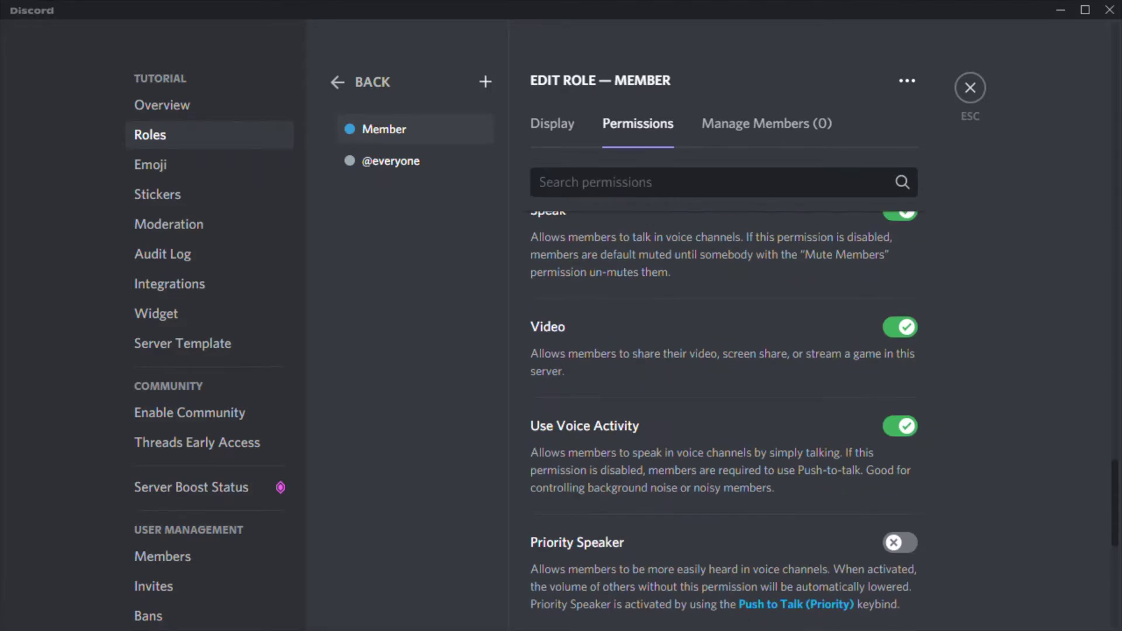
scroll(723, 409, "up", 20)
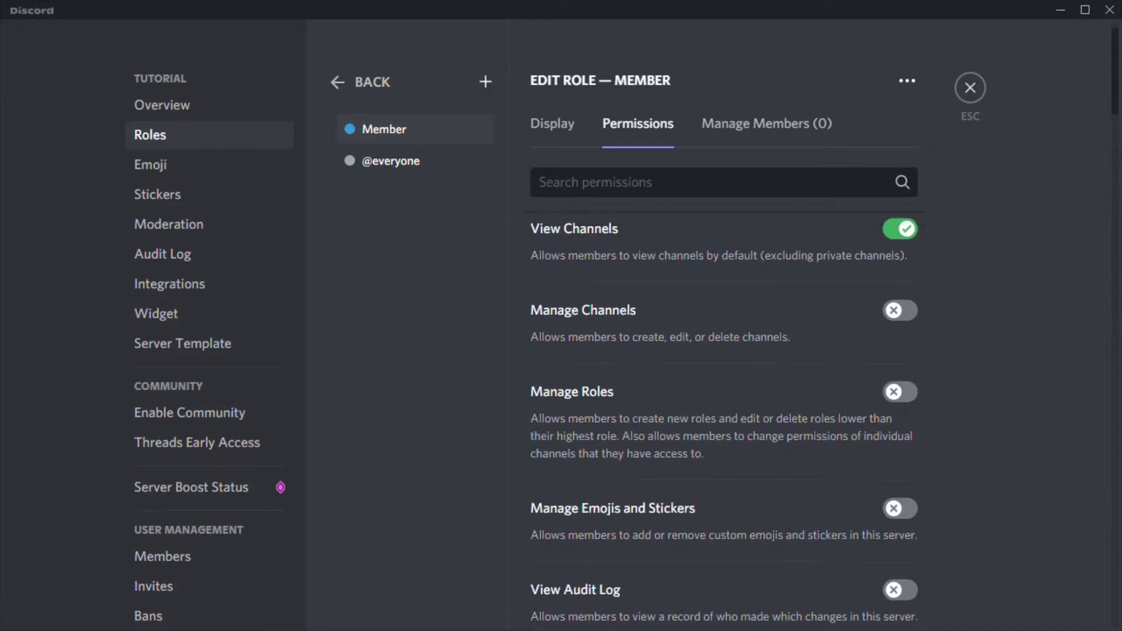
scroll(724, 410, "up", 1)
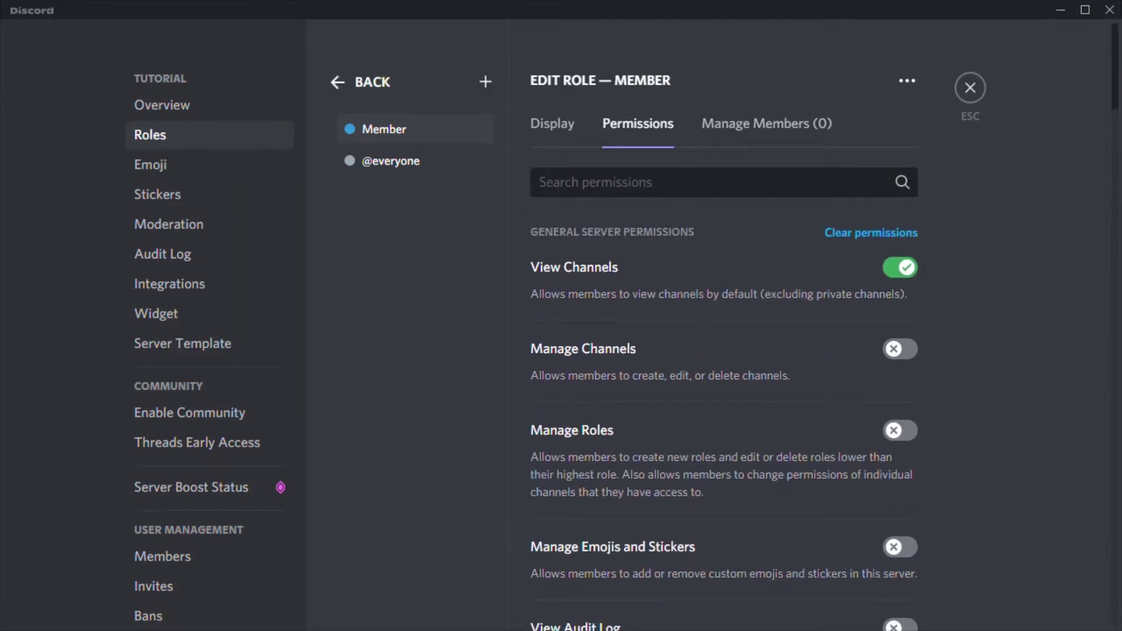
left_click(362, 81)
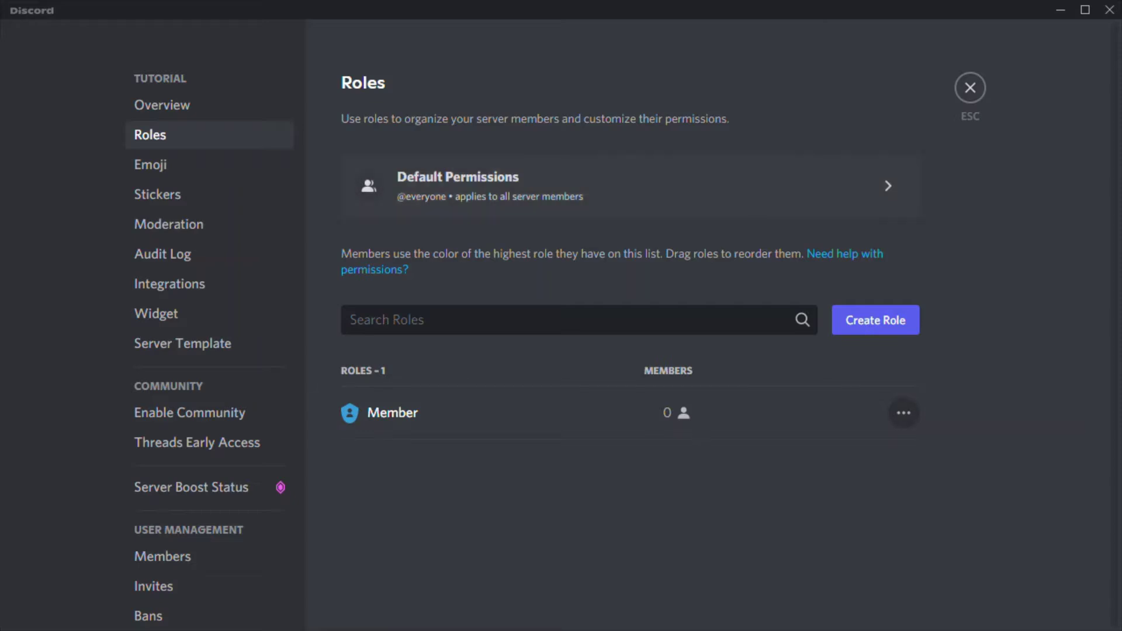
left_click(458, 186)
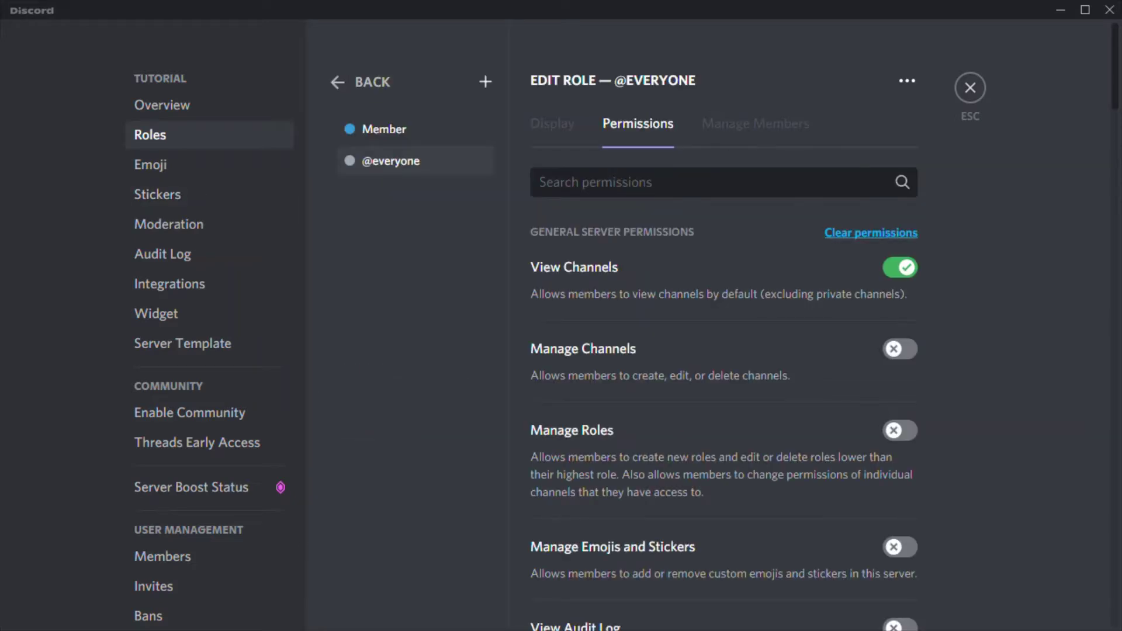
left_click(871, 232)
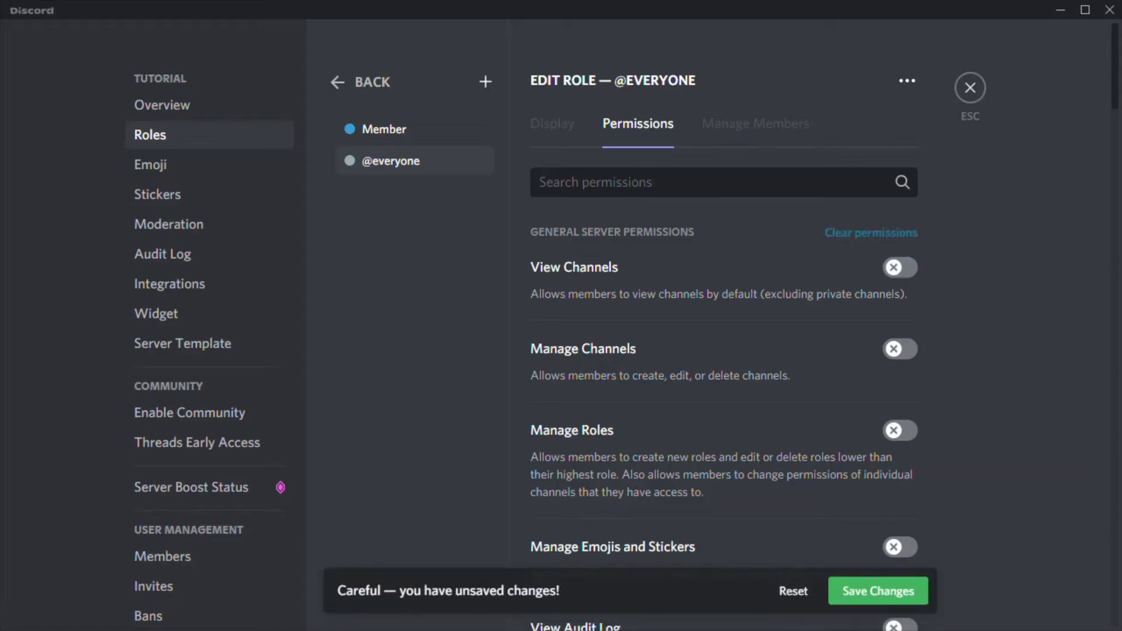
left_click(878, 576)
scroll(723, 386, "down", 3)
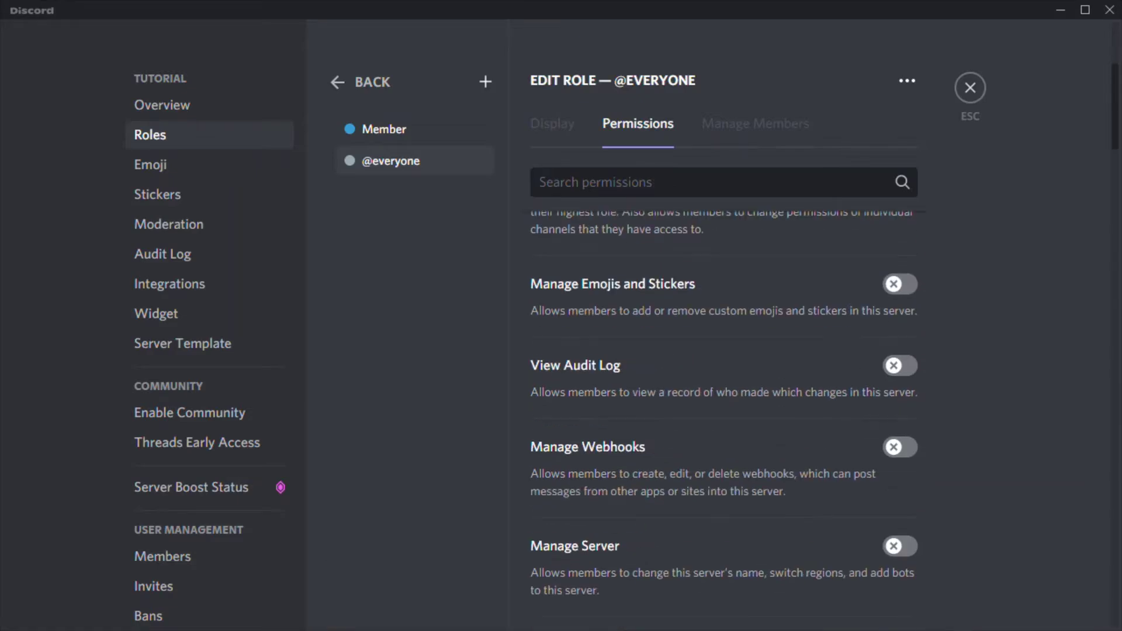
scroll(723, 385, "up", 3)
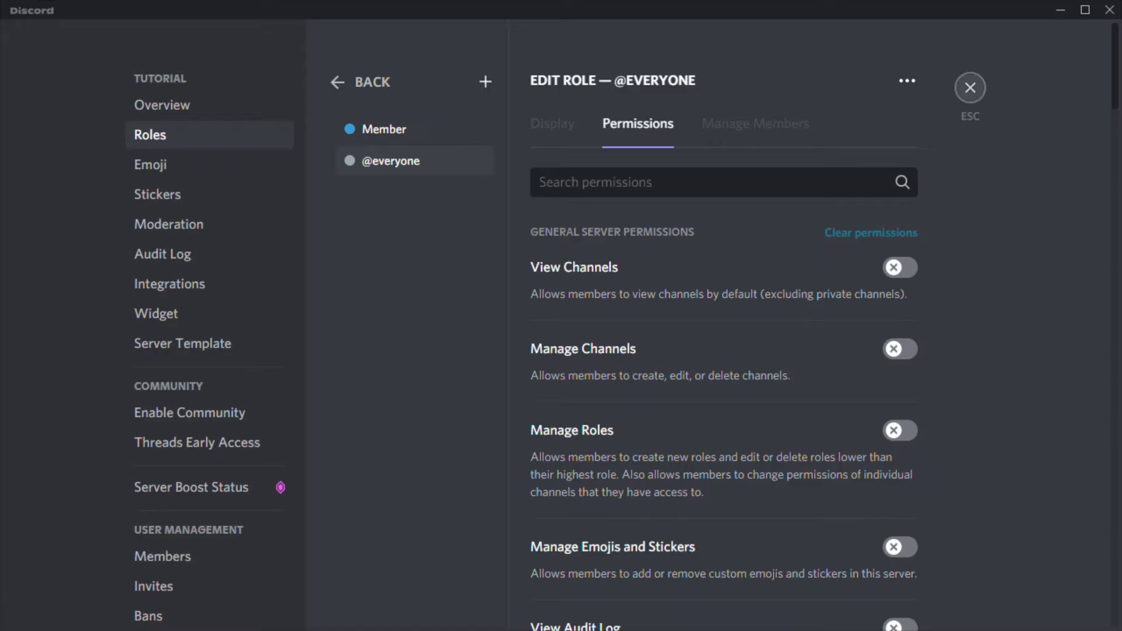
key("Escape")
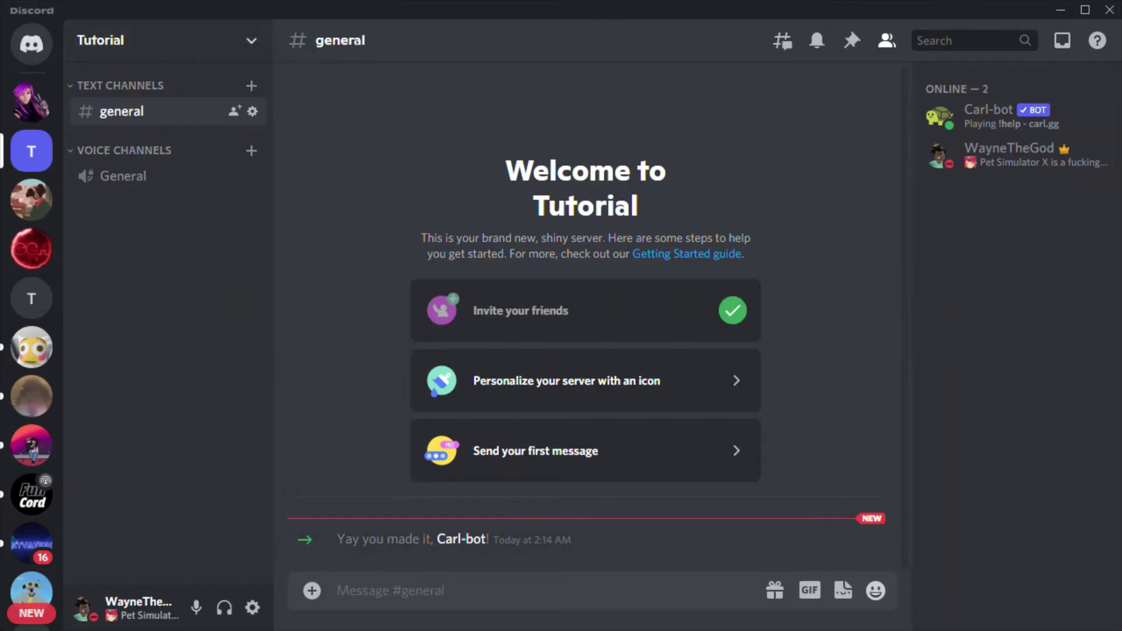
- Create a non-private category named Important in the Tutorial server
left_click(251, 41)
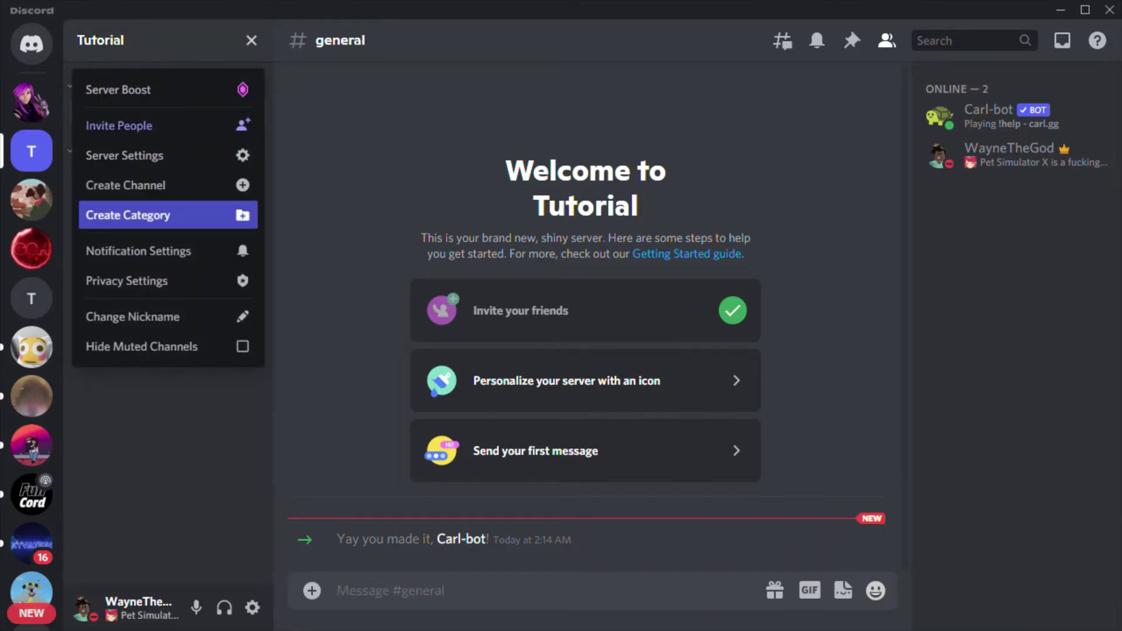
left_click(128, 215)
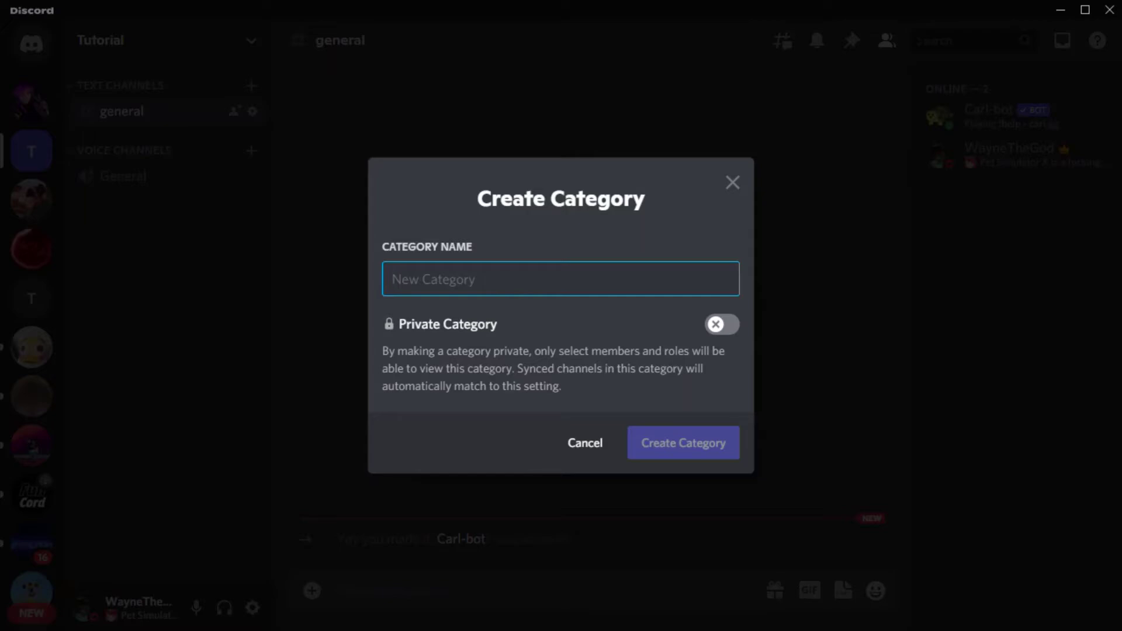
type("Extras")
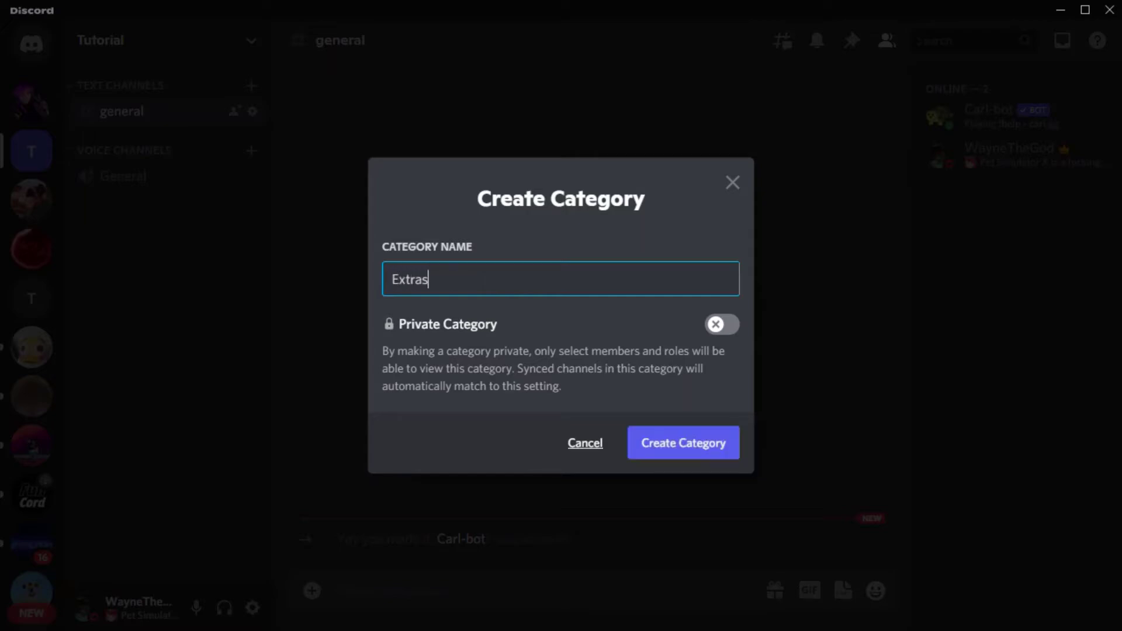
key("ctrl+a")
key("BackSpace")
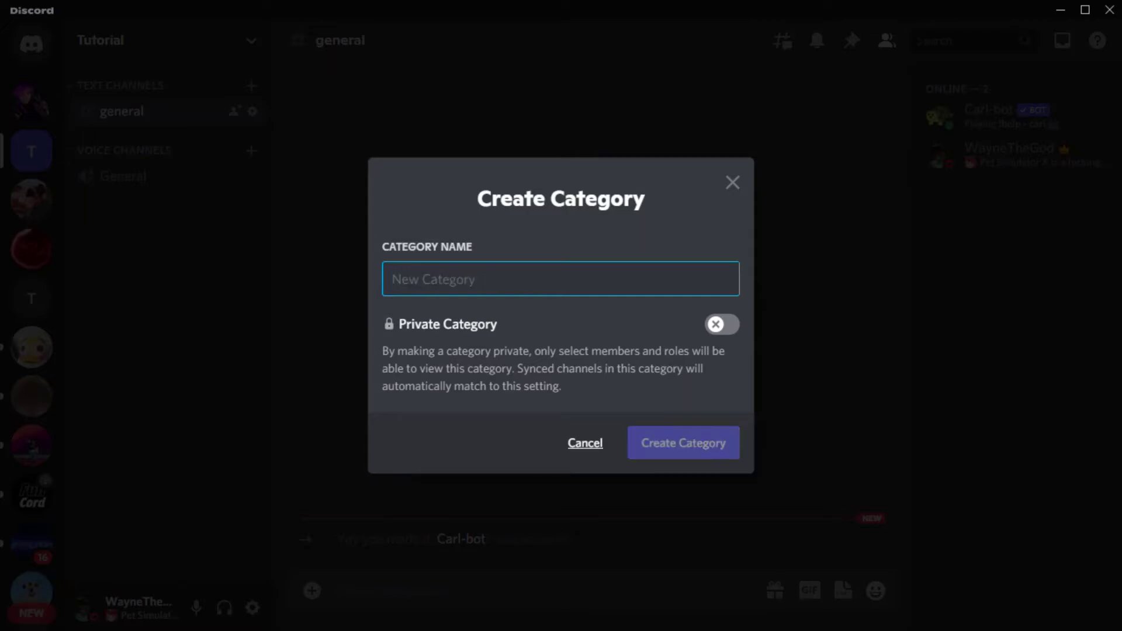
type("Important")
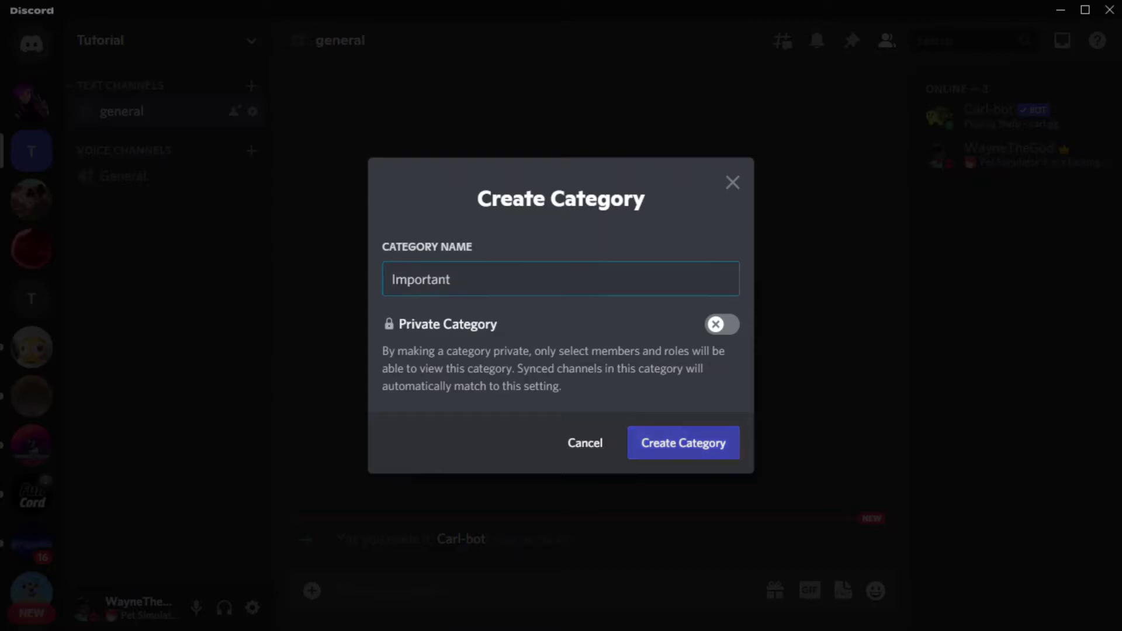
key("Return")
- Start the Community server setup and complete the safety checks with verified email required and media scanning for all members
left_click(164, 40)
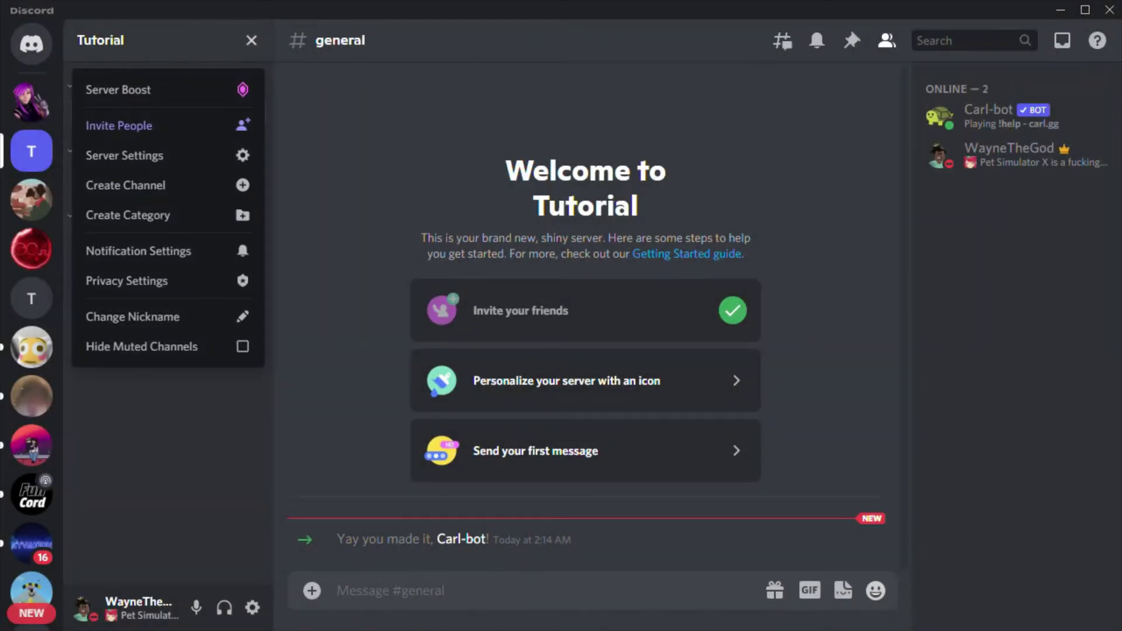
left_click(117, 152)
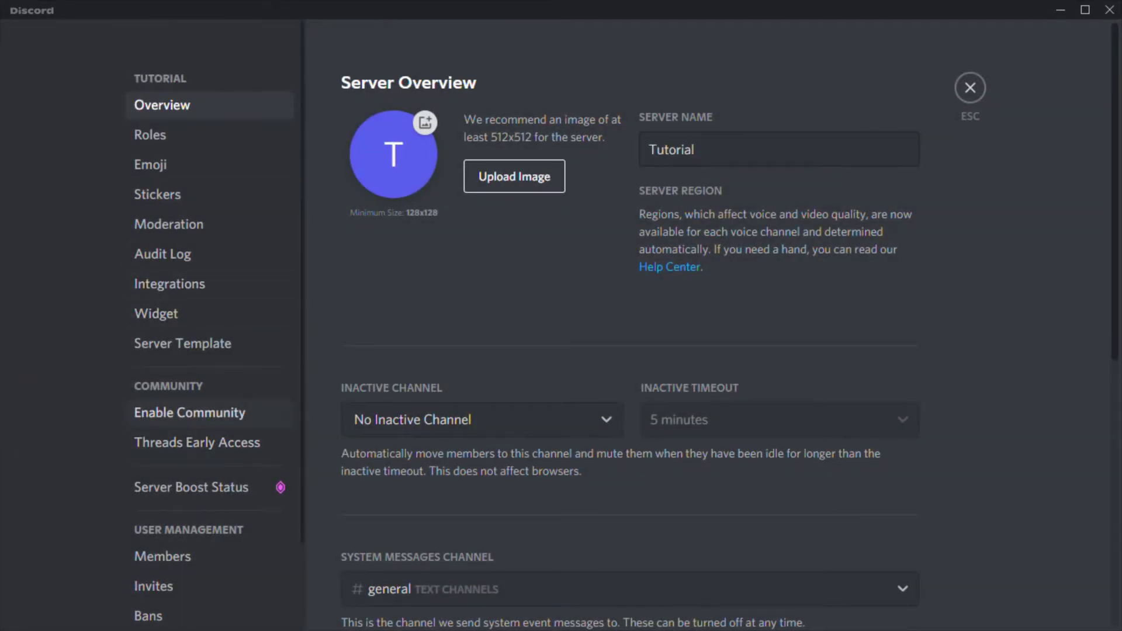
left_click(190, 413)
left_click(630, 396)
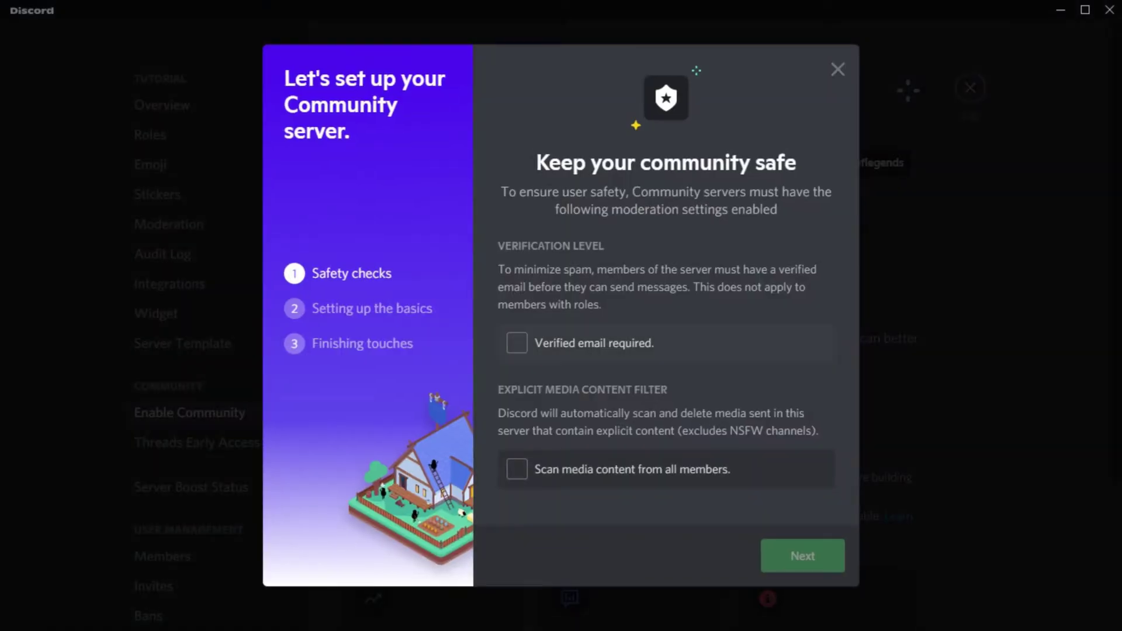
left_click(517, 343)
left_click(517, 469)
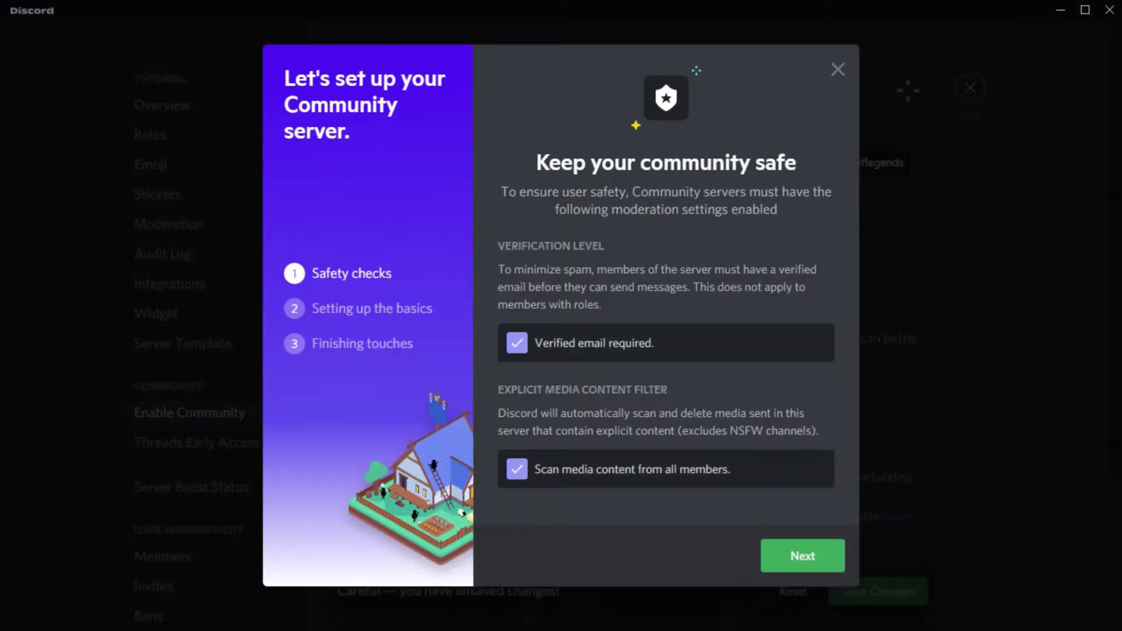
left_click(803, 556)
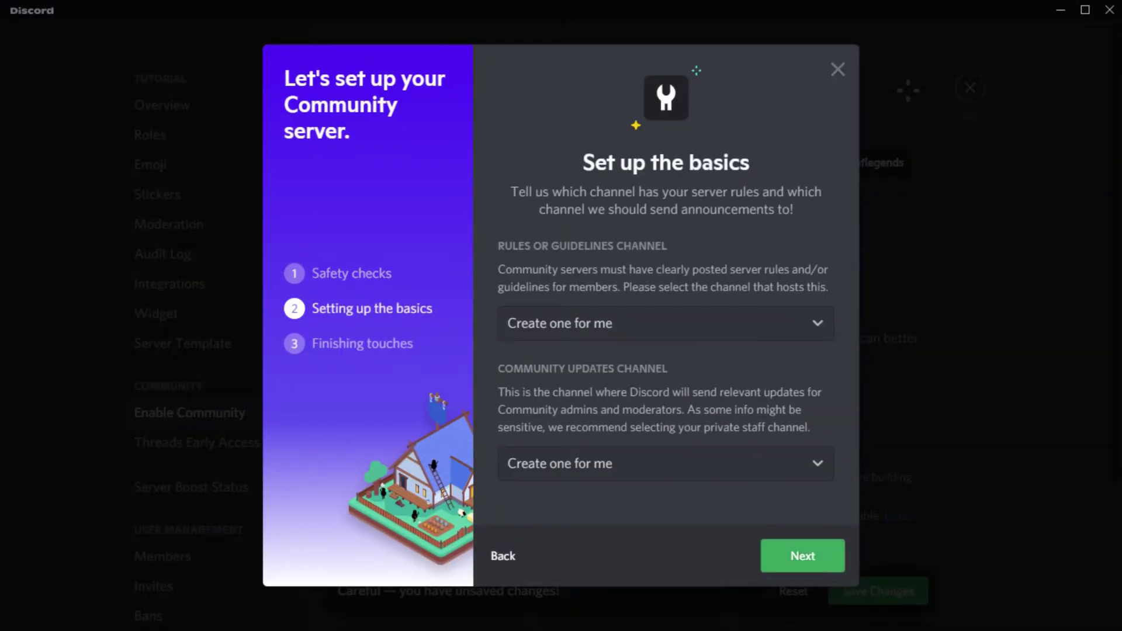
- Keep "Create one for me" for both the rules channel and the community updates channel, and continue the Community setup
left_click(665, 323)
left_click(665, 323)
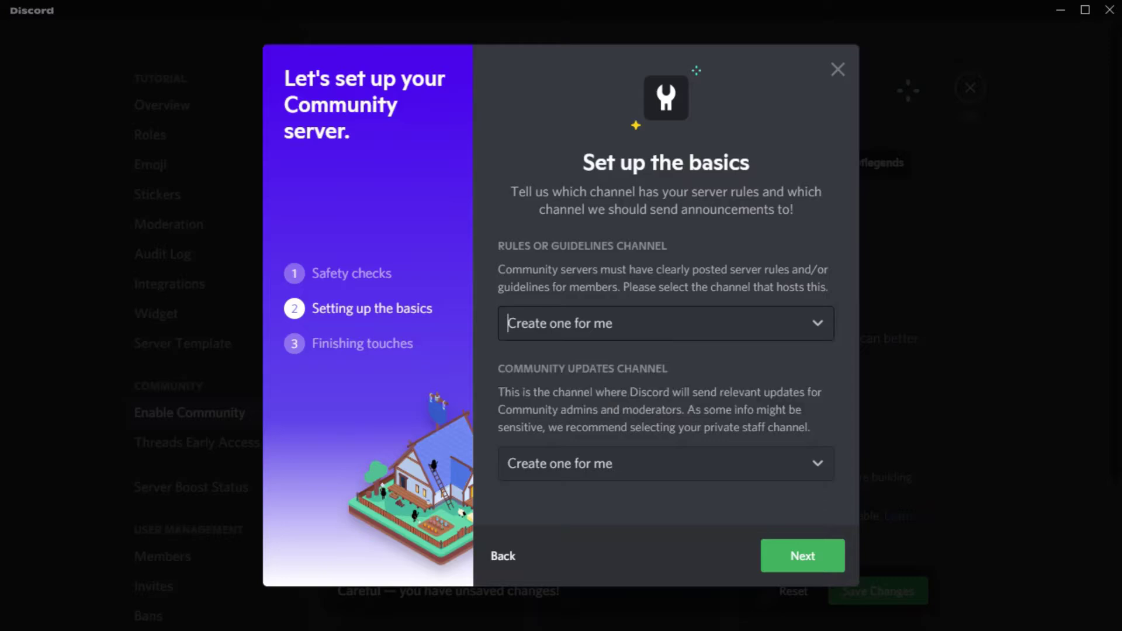
left_click(666, 323)
left_click(665, 323)
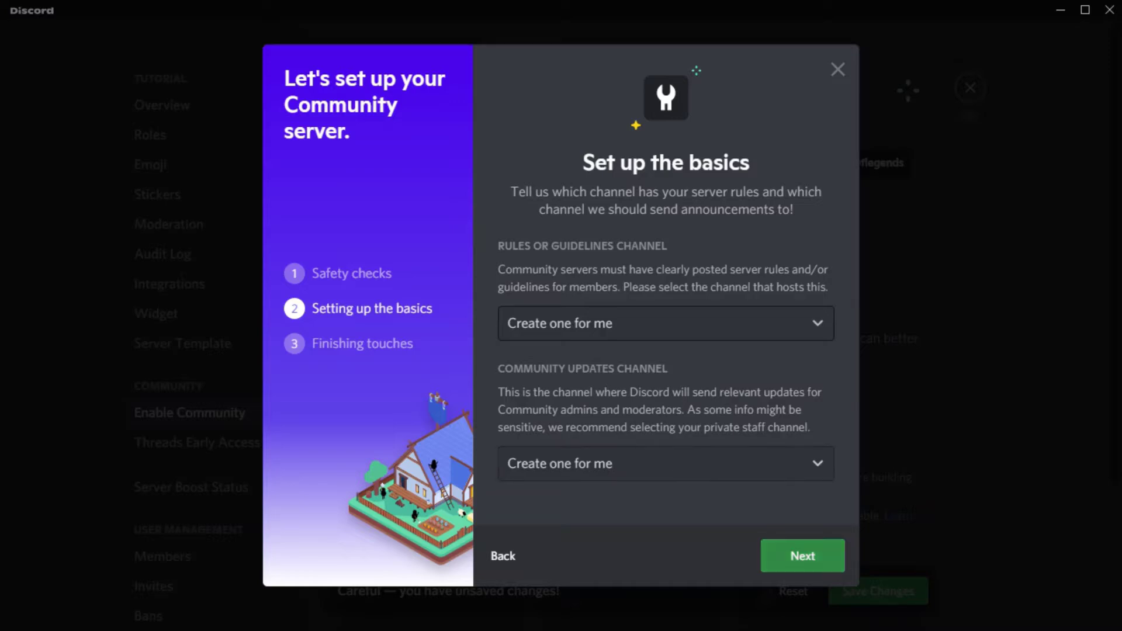
left_click(802, 555)
- Finish the Community setup with default notifications on Mentions Only and the guidelines accepted, and leave the server settings
left_click(517, 259)
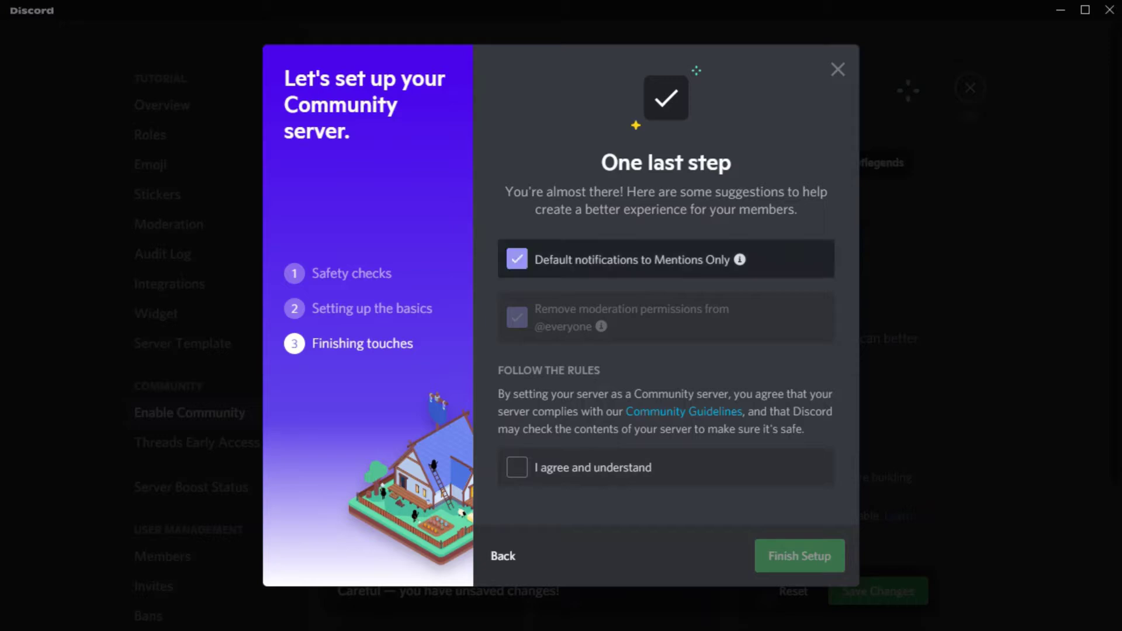
left_click(517, 259)
left_click(517, 259)
mouse_move(740, 259)
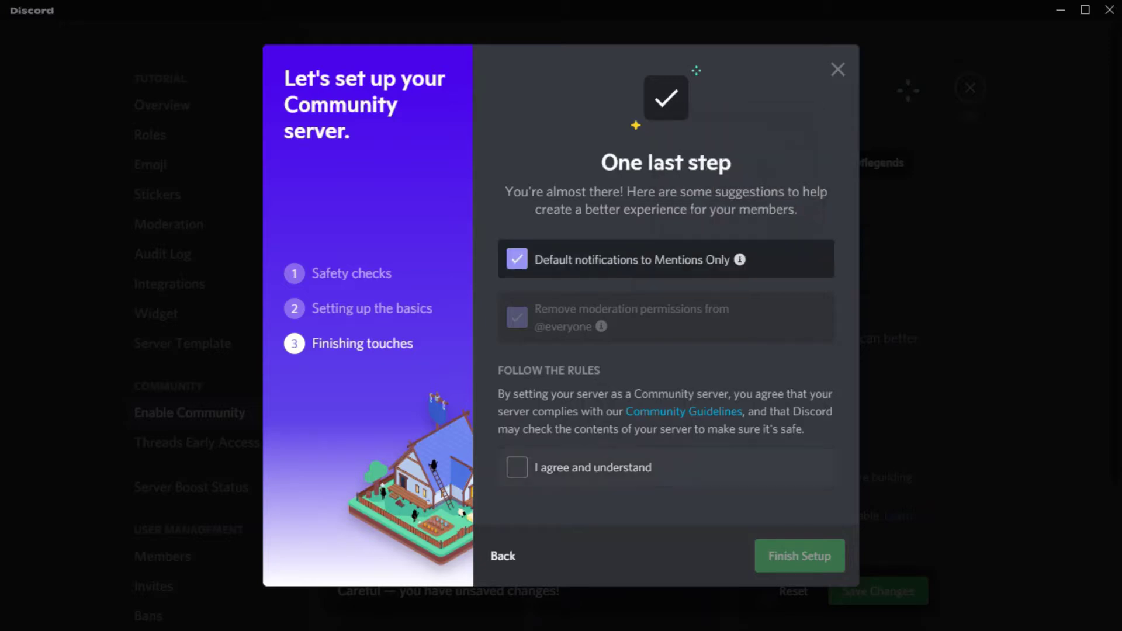
left_click(517, 467)
left_click(799, 556)
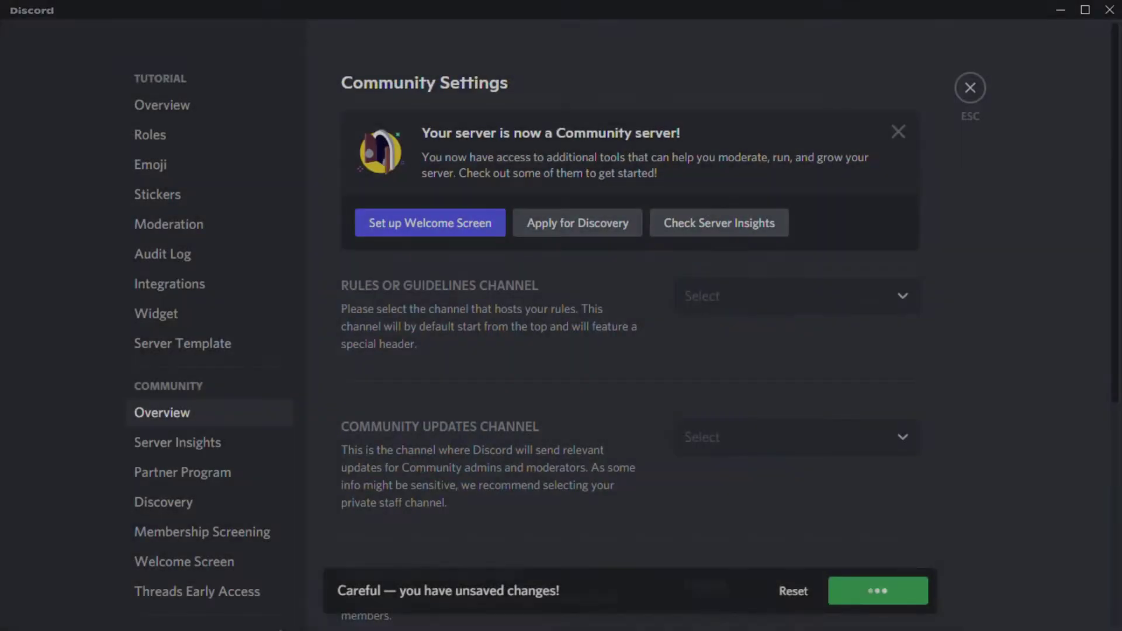
key("Escape")
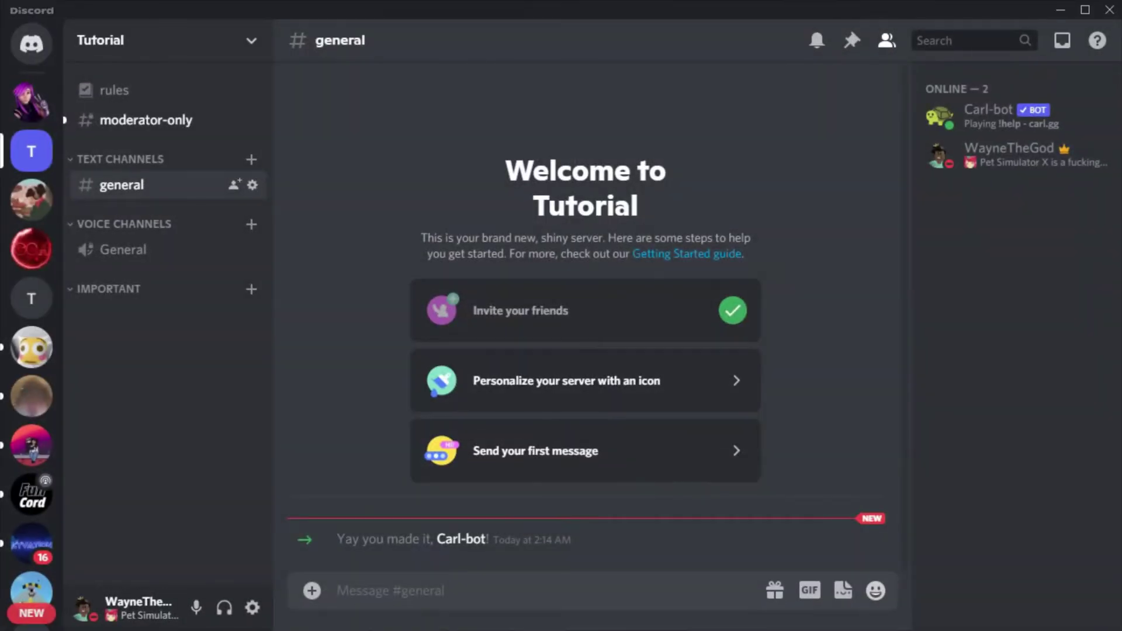
- Move the rules channel into the Important category, keeping its current permissions
left_click(146, 120)
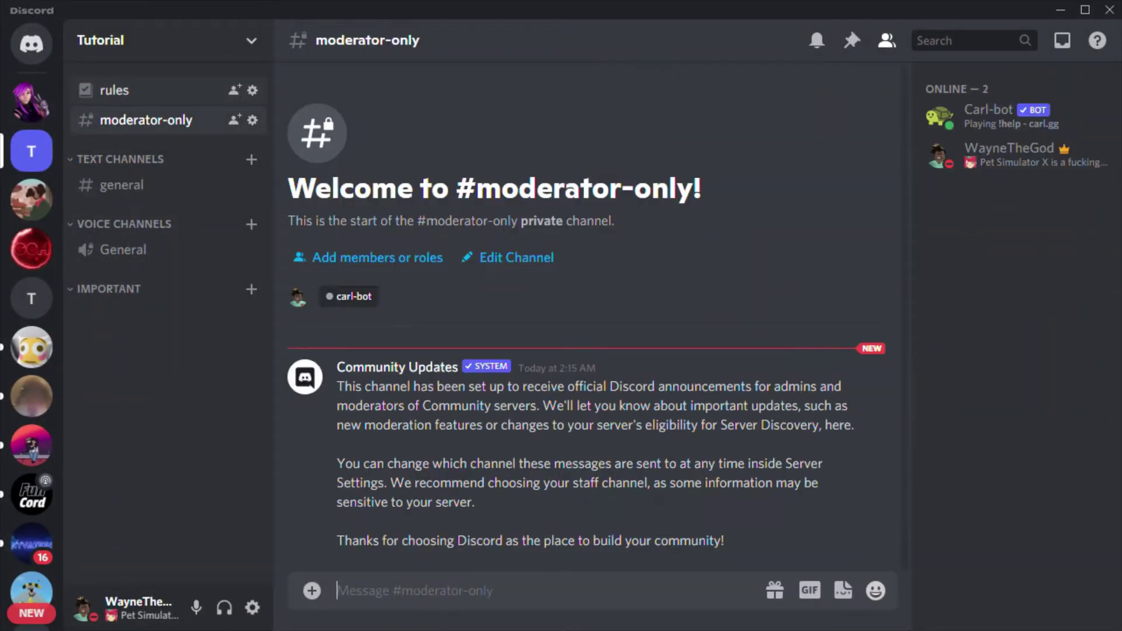
left_click(163, 40)
left_click(252, 40)
left_click_drag(129, 90, 128, 292)
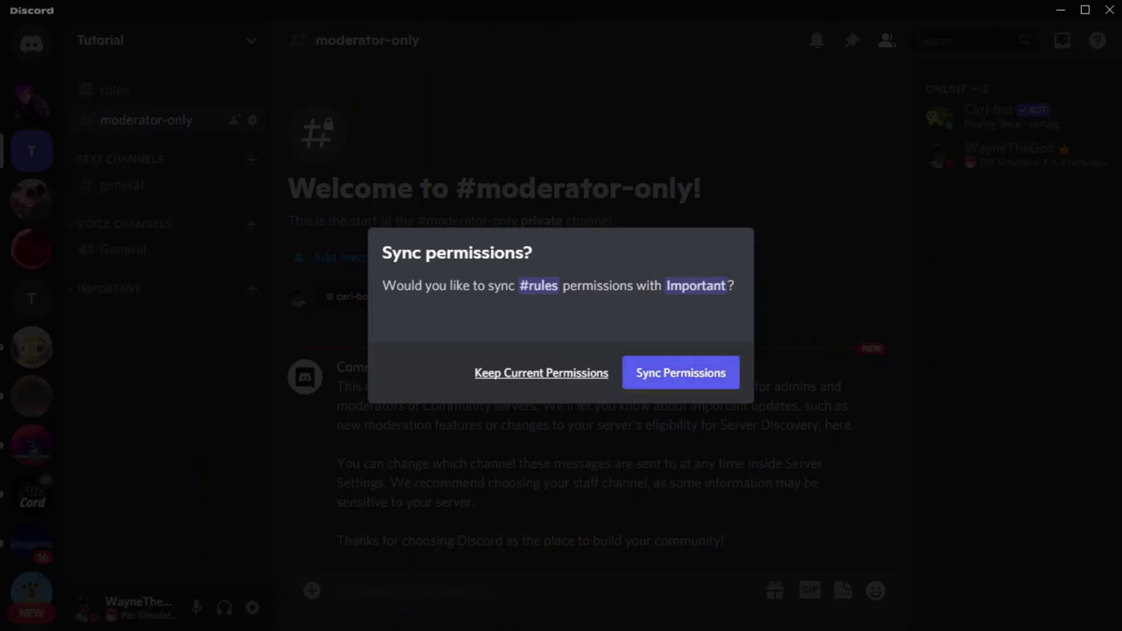
left_click(541, 373)
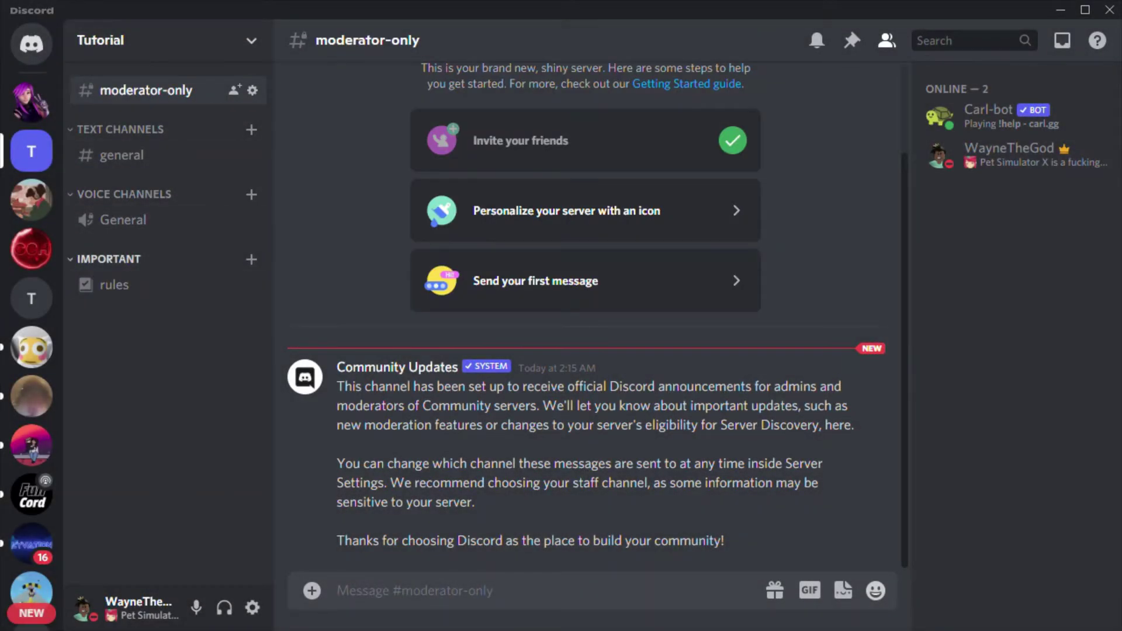
- Place the Important category above Text Channels and move moderator-only into Text Channels with its current permissions kept
left_click_drag(111, 260, 111, 93)
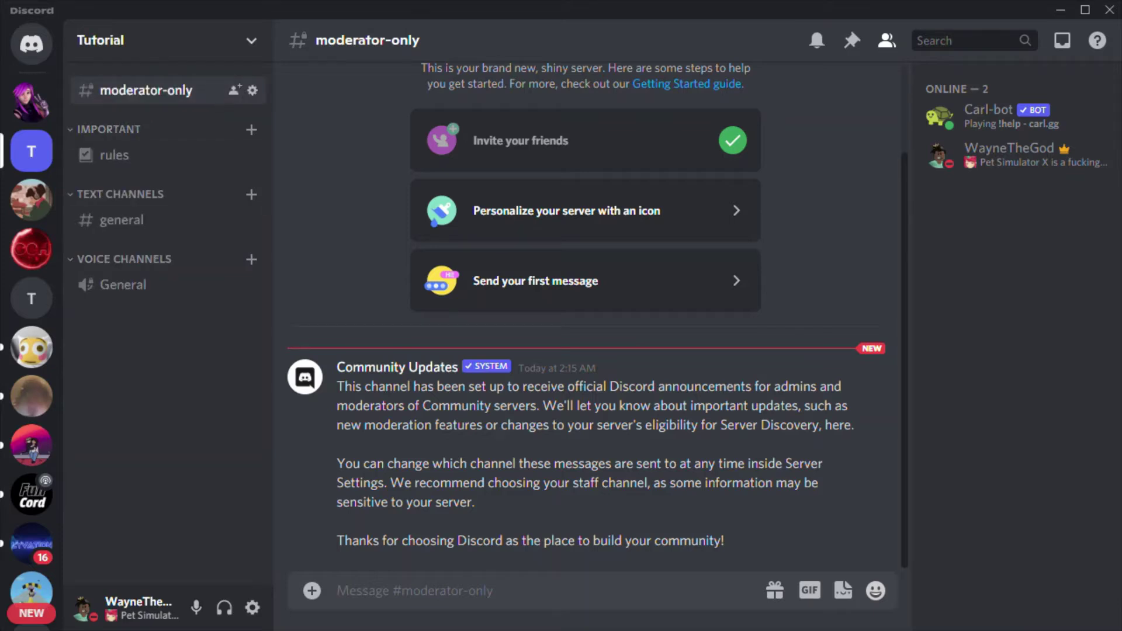
left_click_drag(146, 90, 146, 227)
left_click(541, 376)
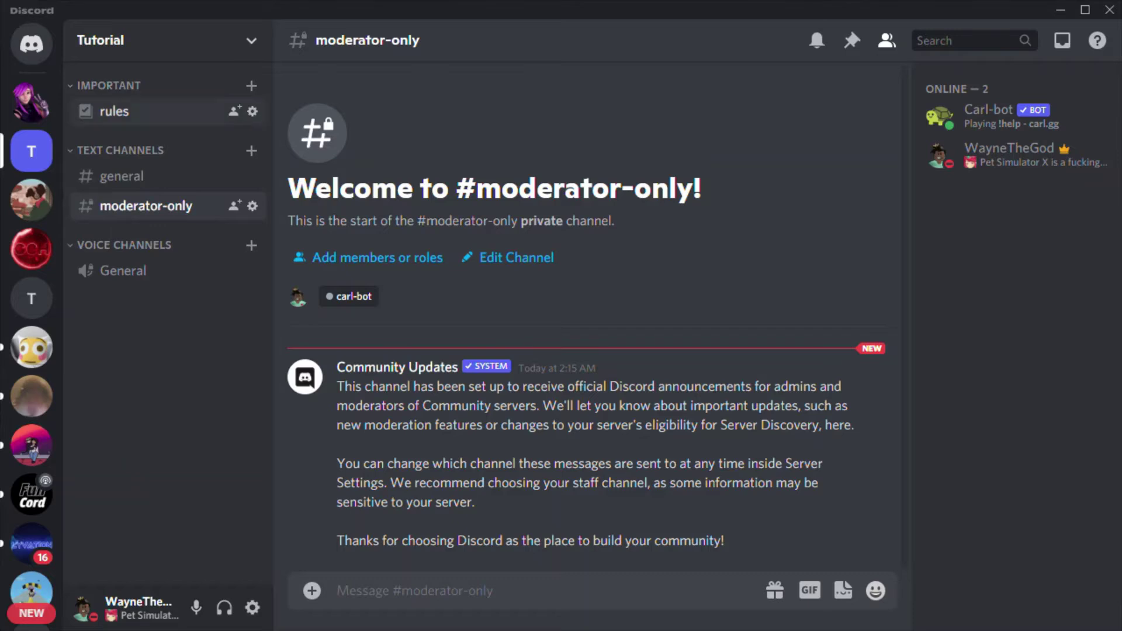
- Start Carl-bot's reaction role setup with "!rr make" in the rules channel and choose #rules for the message
left_click(114, 111)
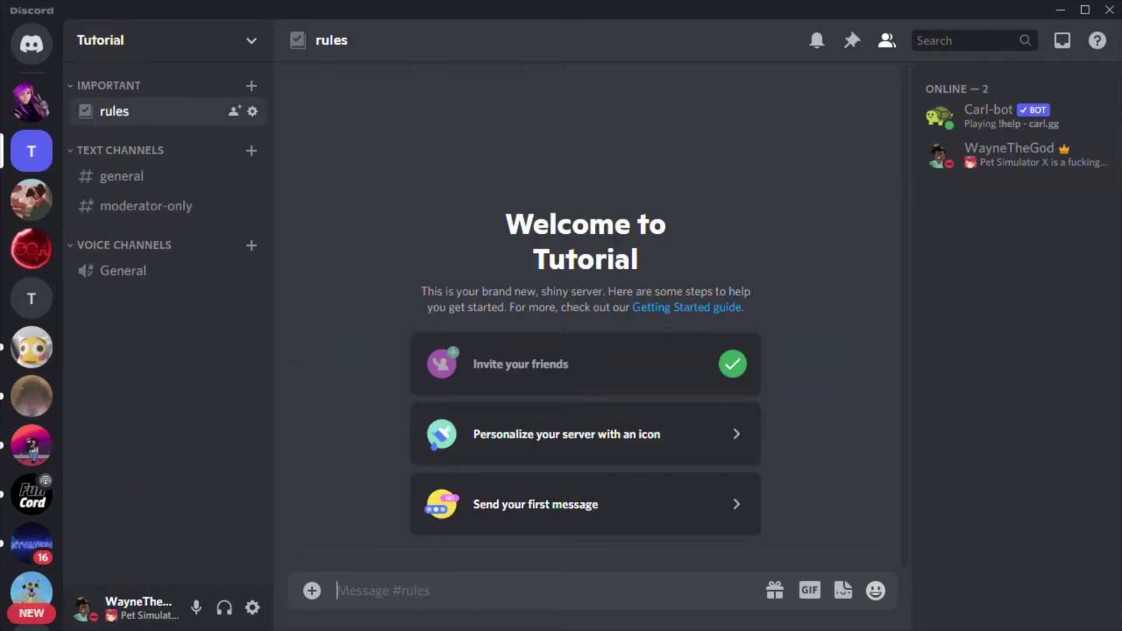
type("!!")
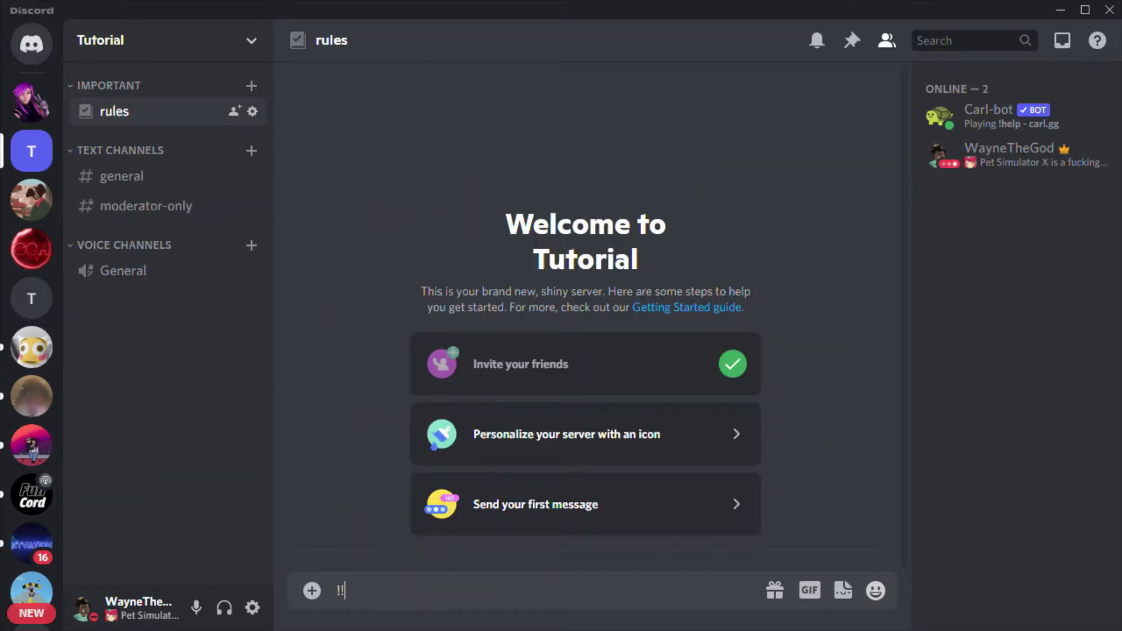
type("rr make")
key("Return")
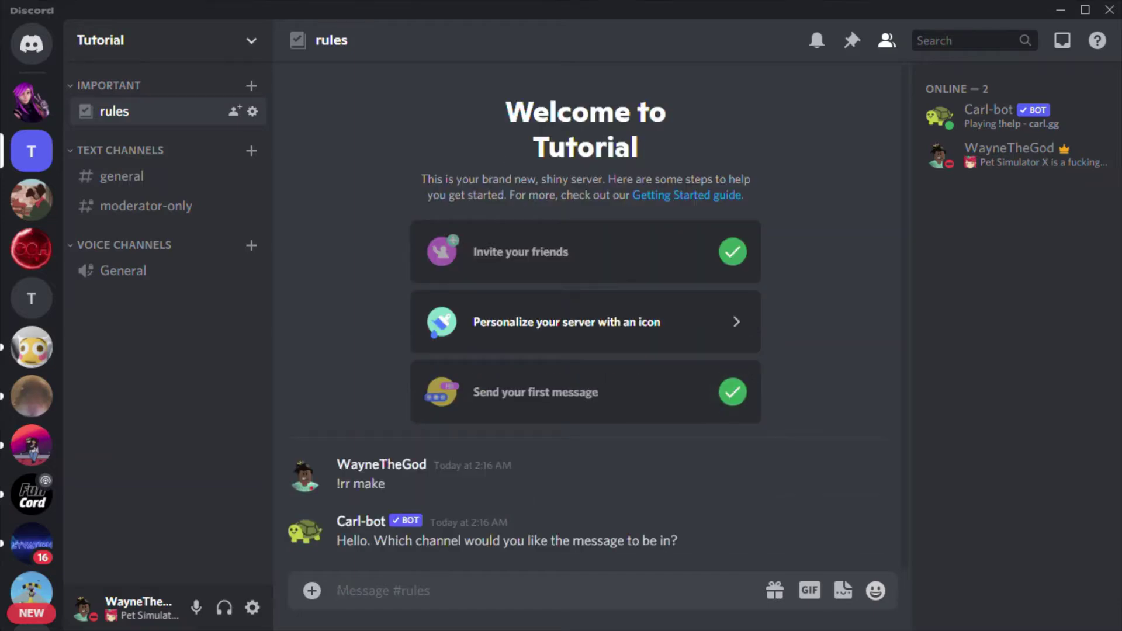
type("#rules")
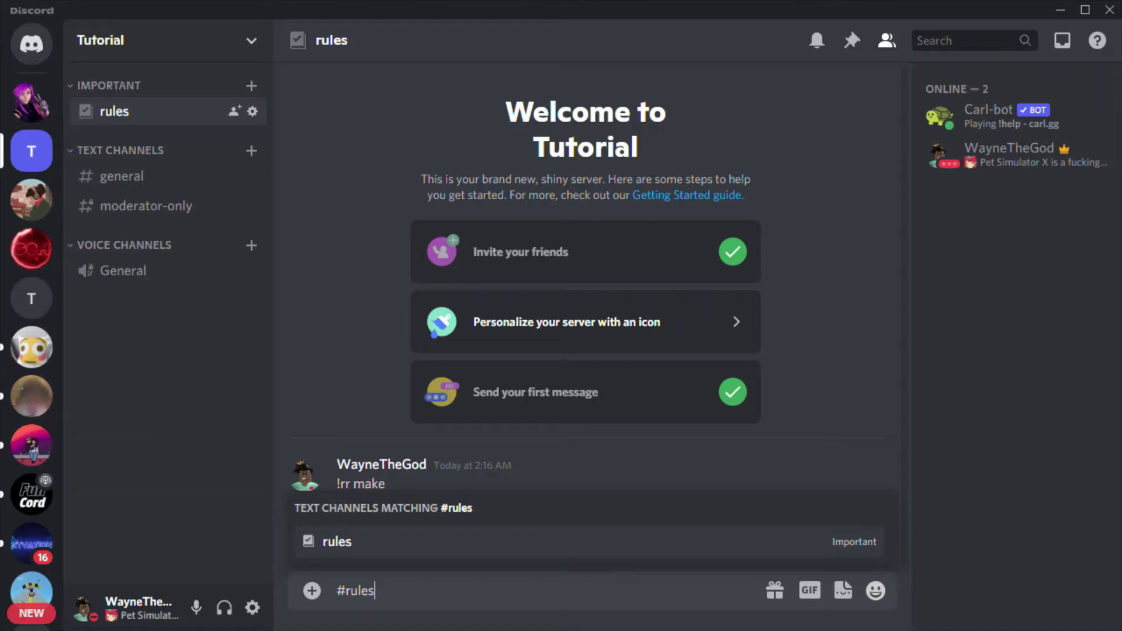
key("Return")
key("Return")
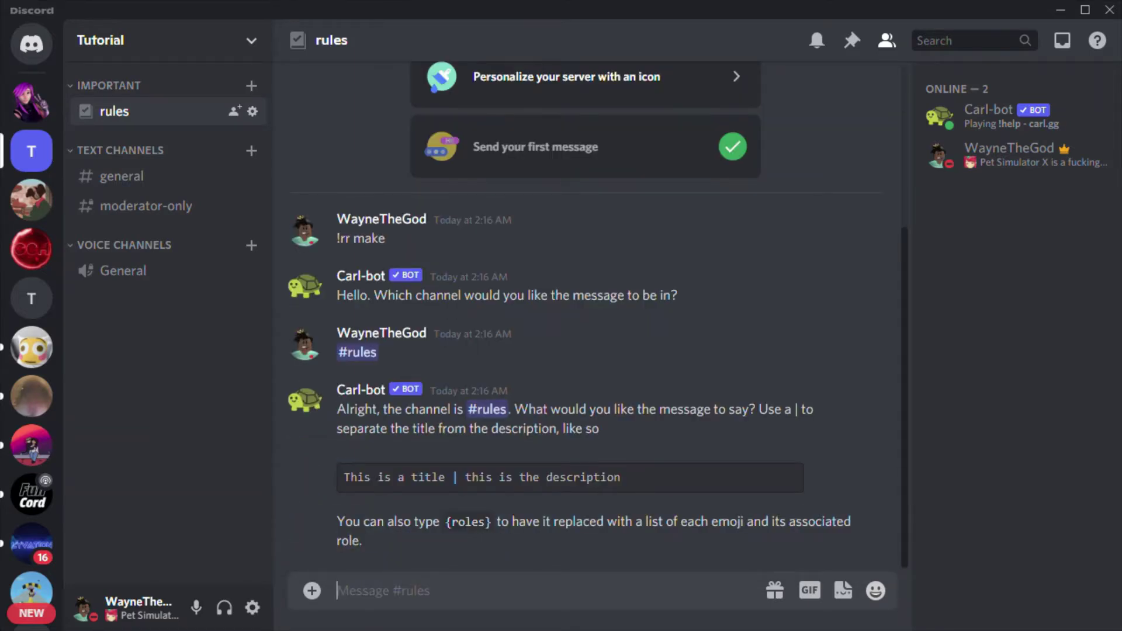
- Set the reaction role message to "Press or click the check mark to grab the member role." and its color to None
type("Pres")
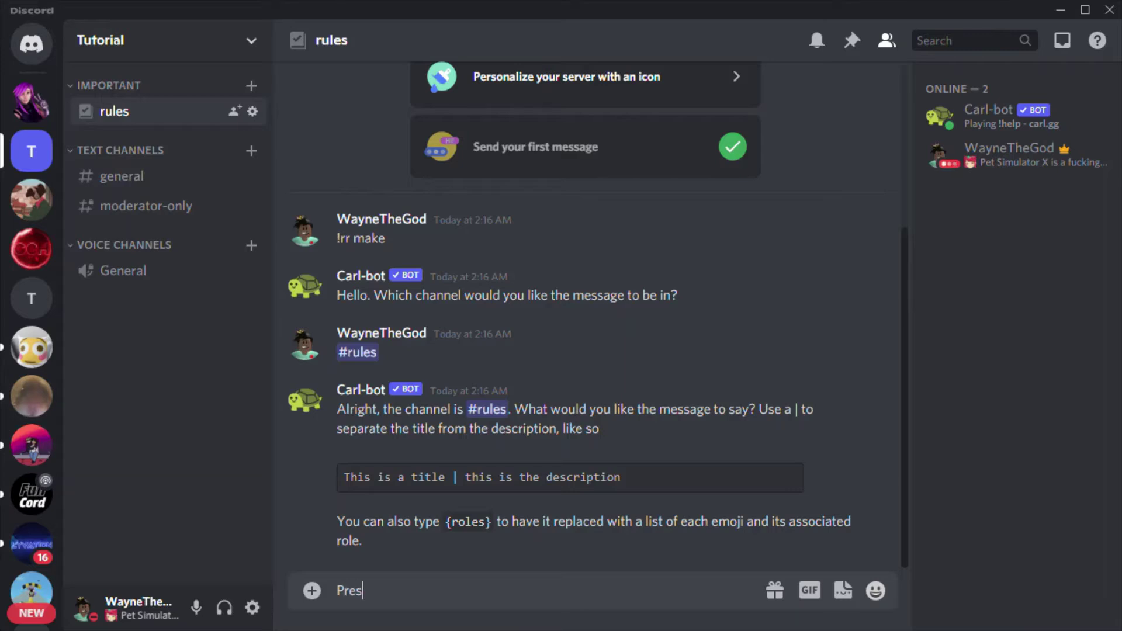
type("s or click the")
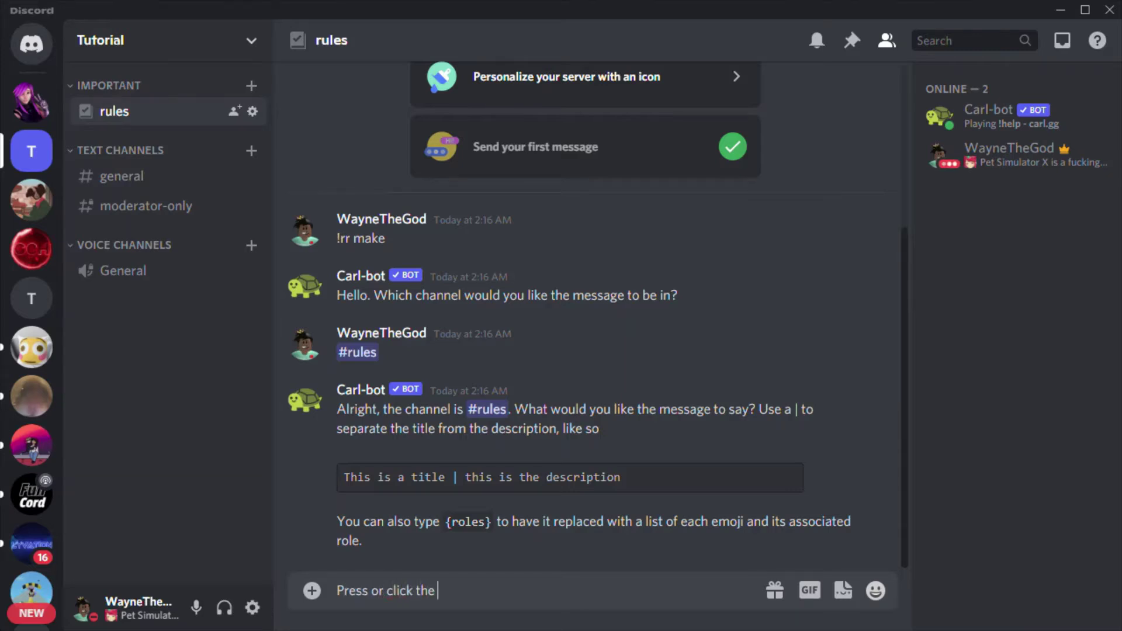
type(" check mark to gra")
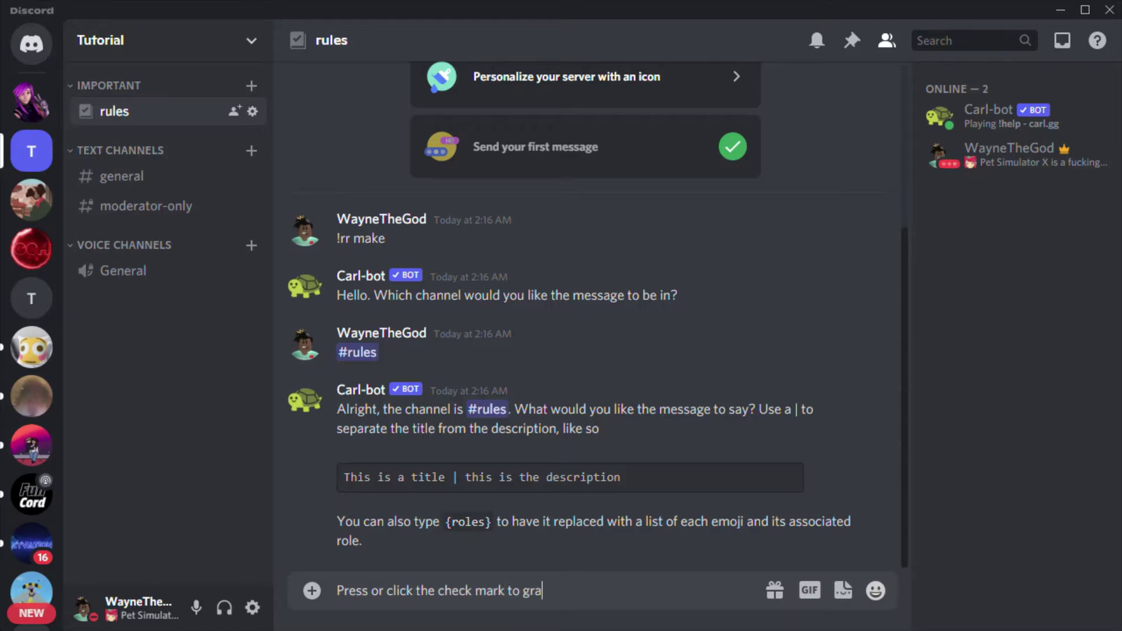
type("b the membe")
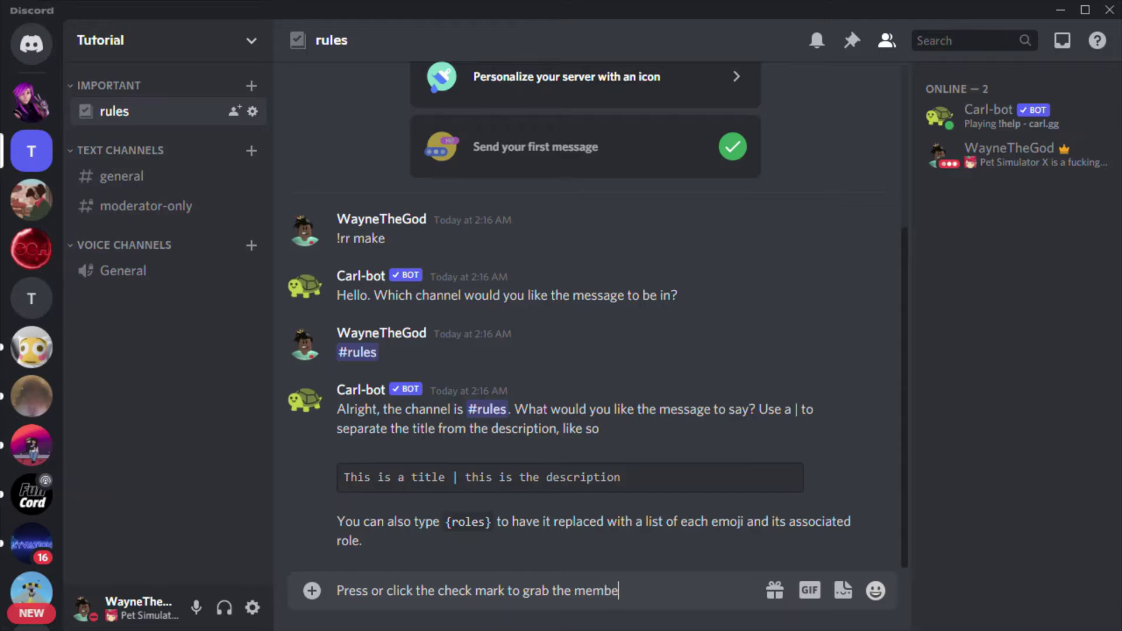
type("r role.")
key("Return")
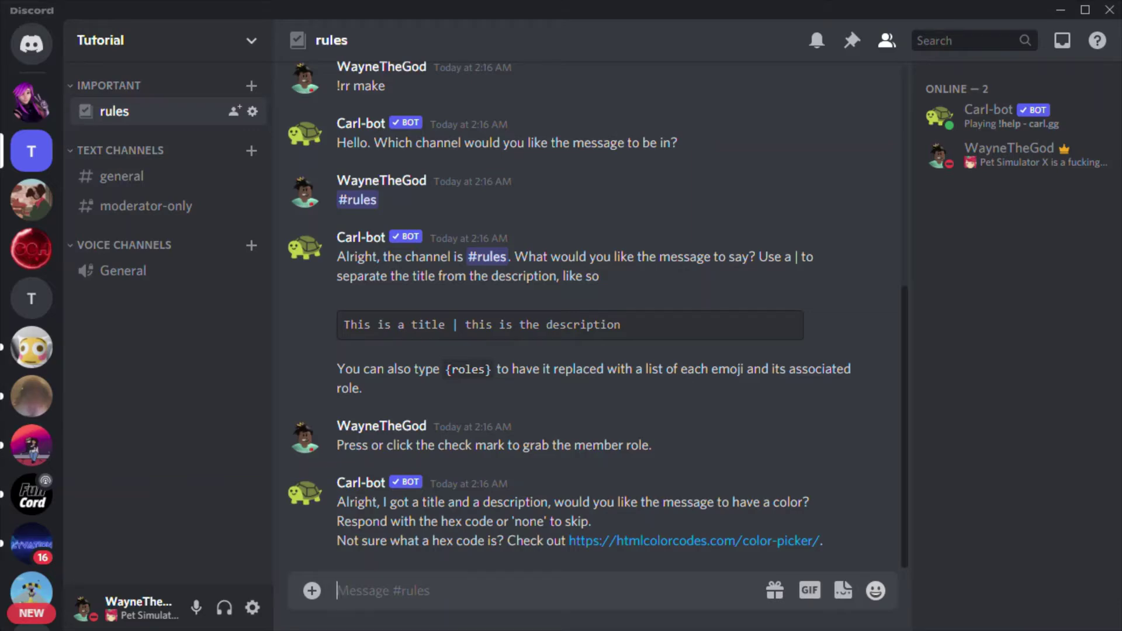
type("None")
key("Return")
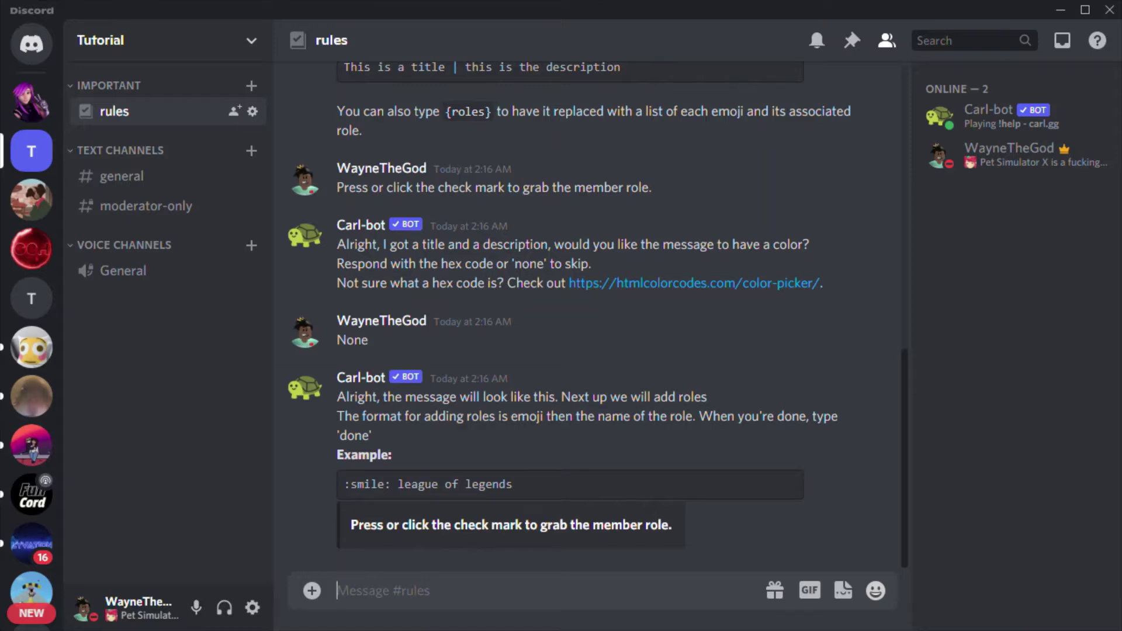
type(":")
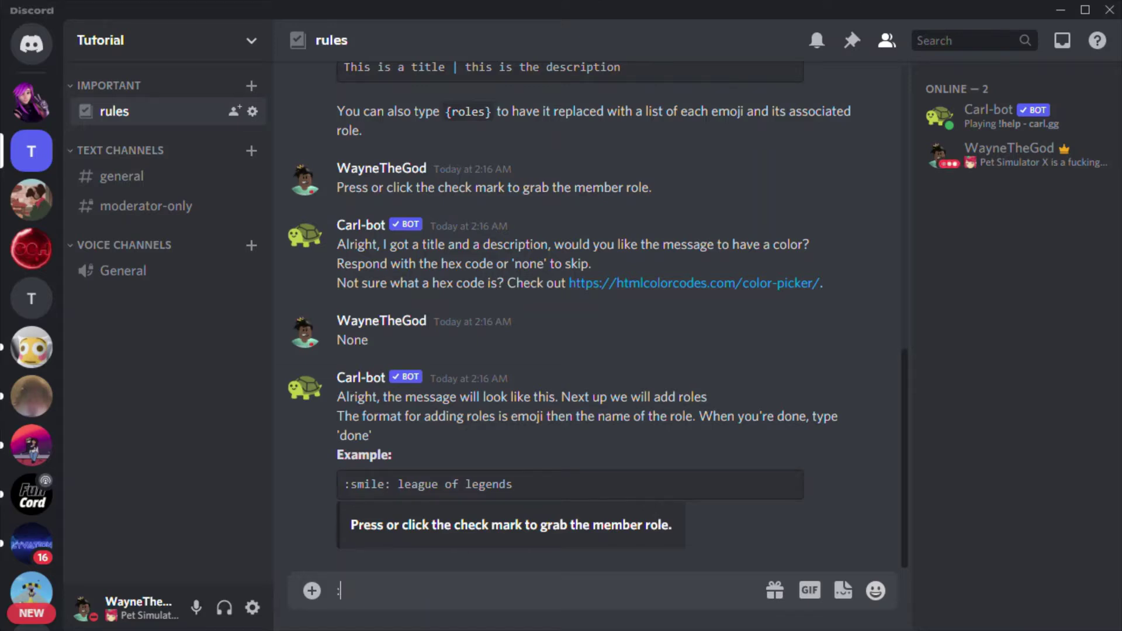
type("smil")
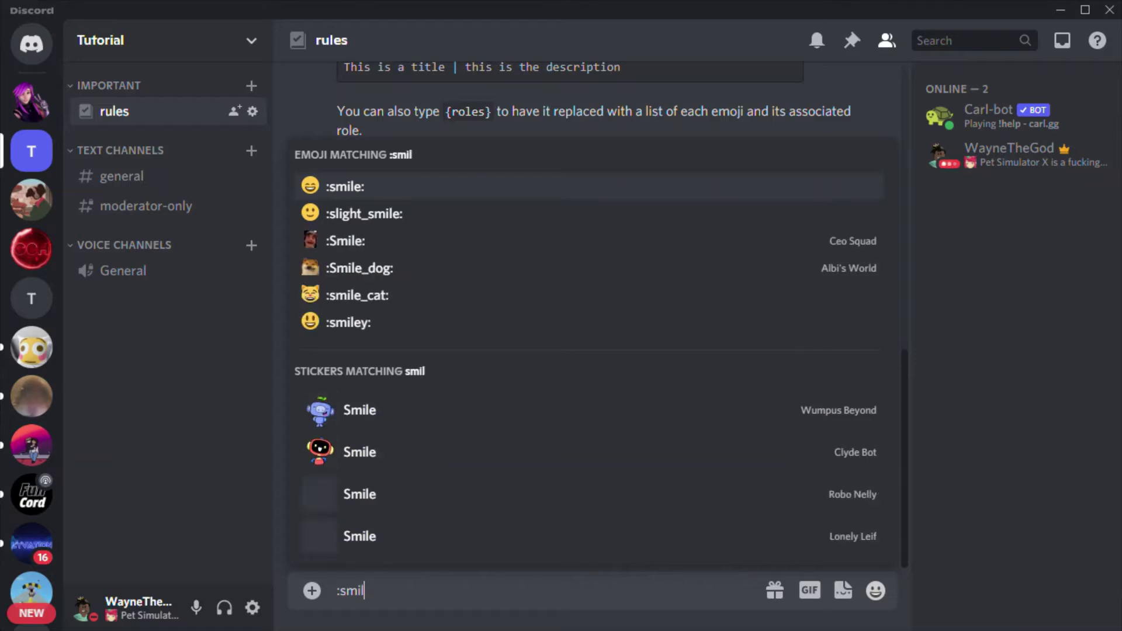
key("BackSpace")
key("BackSpace")
key("BackSpace")
key("BackSpace")
type("white")
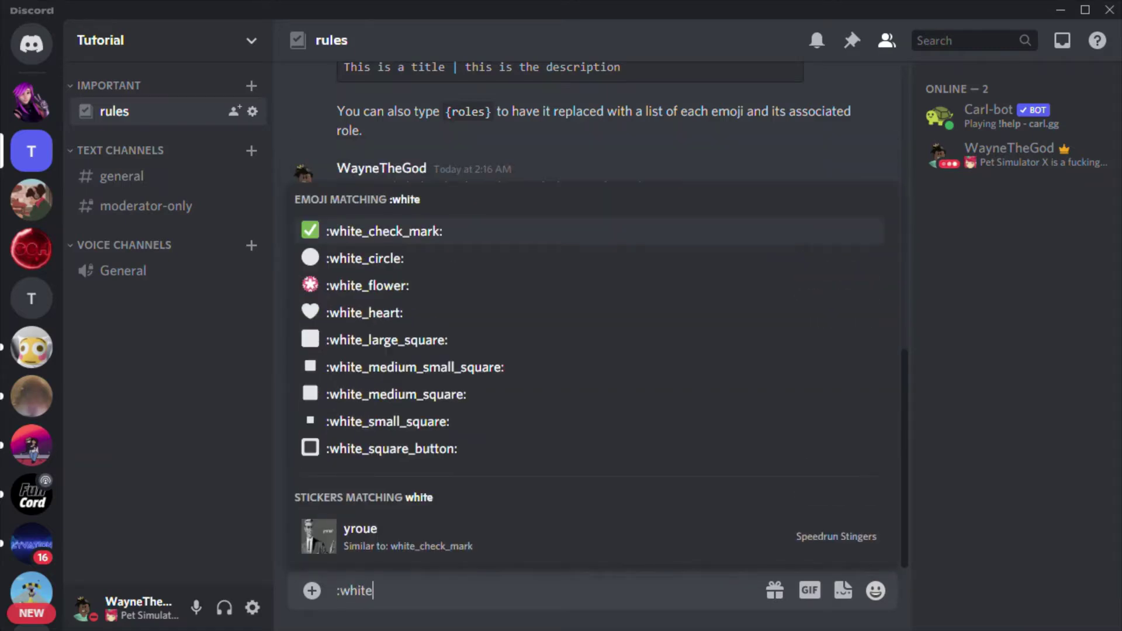
key("Return")
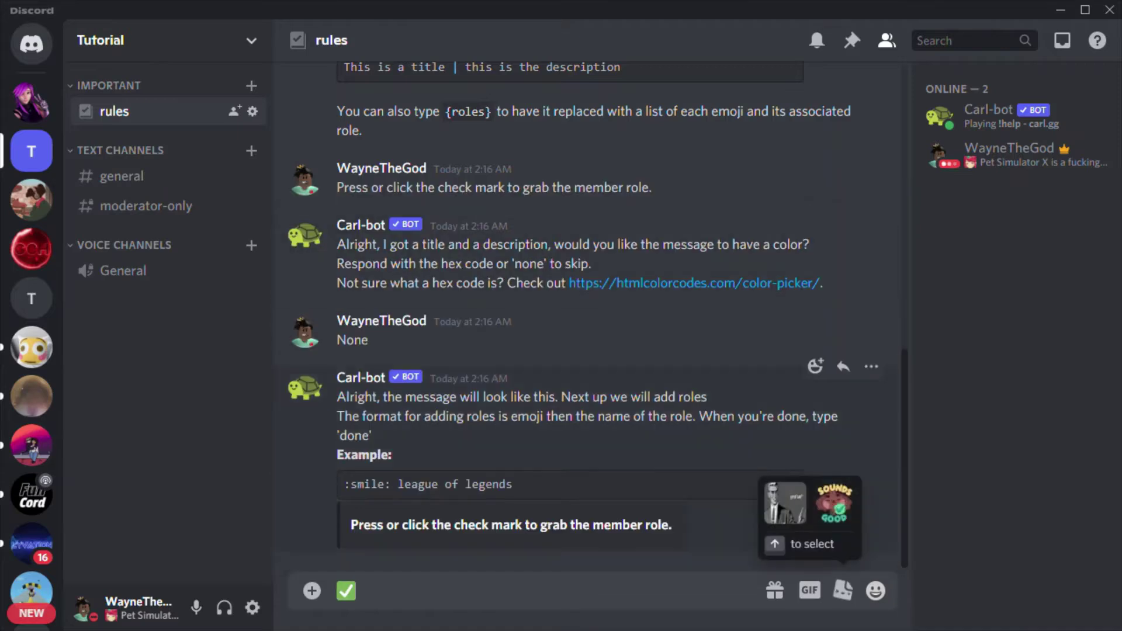
type("@")
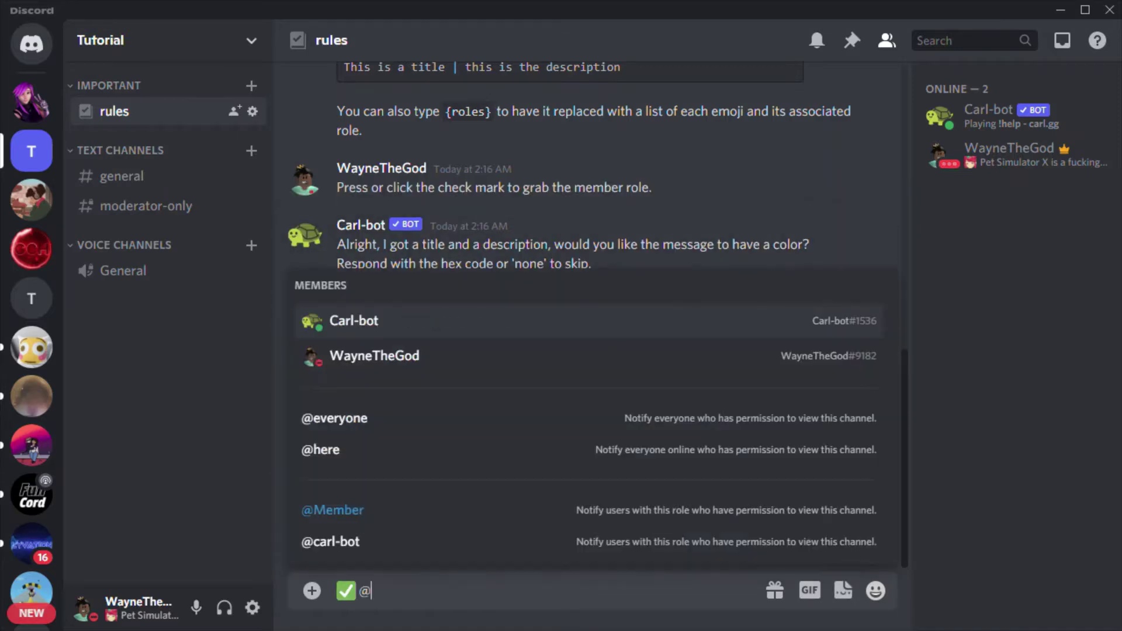
key("Return")
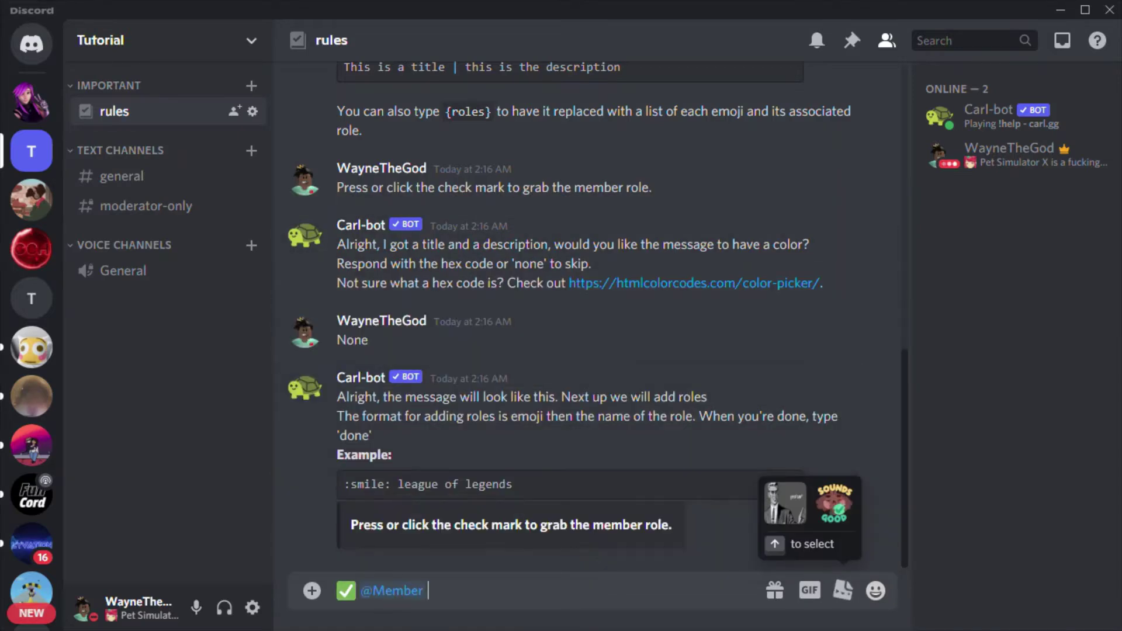
key("Return")
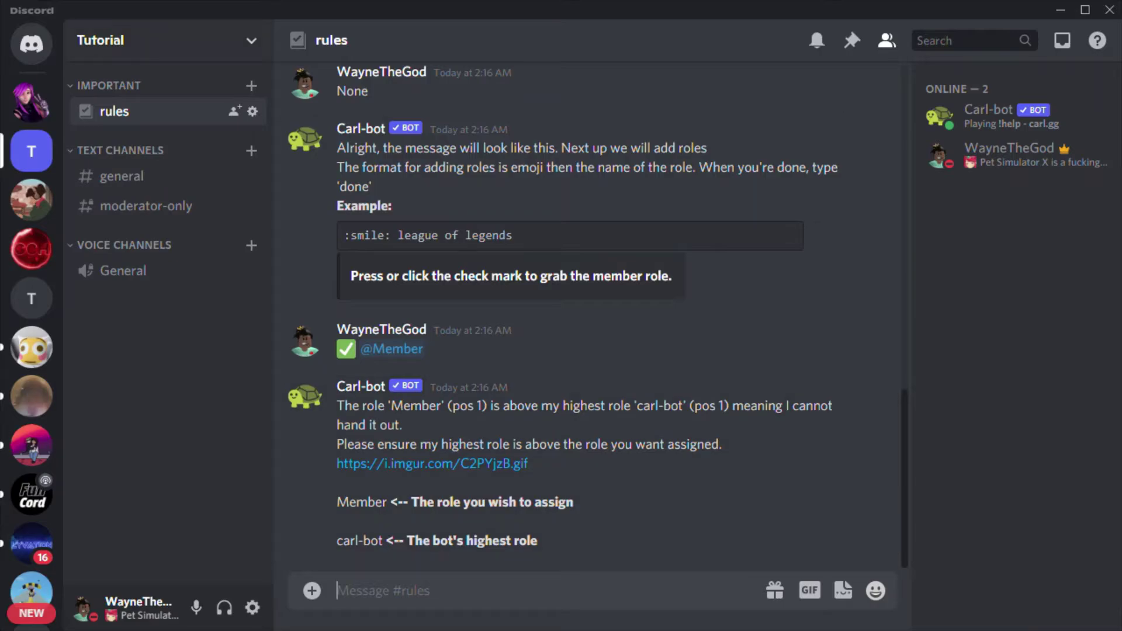
- Move the carl-bot role above the Member role in the server's role list and save the change
left_click(158, 40)
left_click(140, 150)
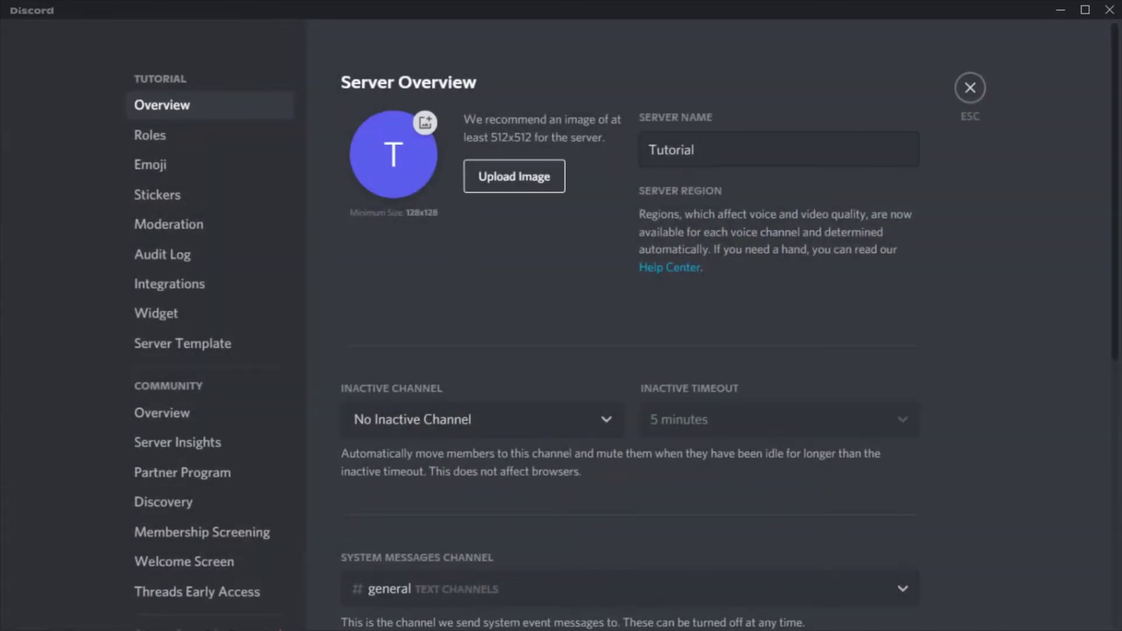
left_click(150, 134)
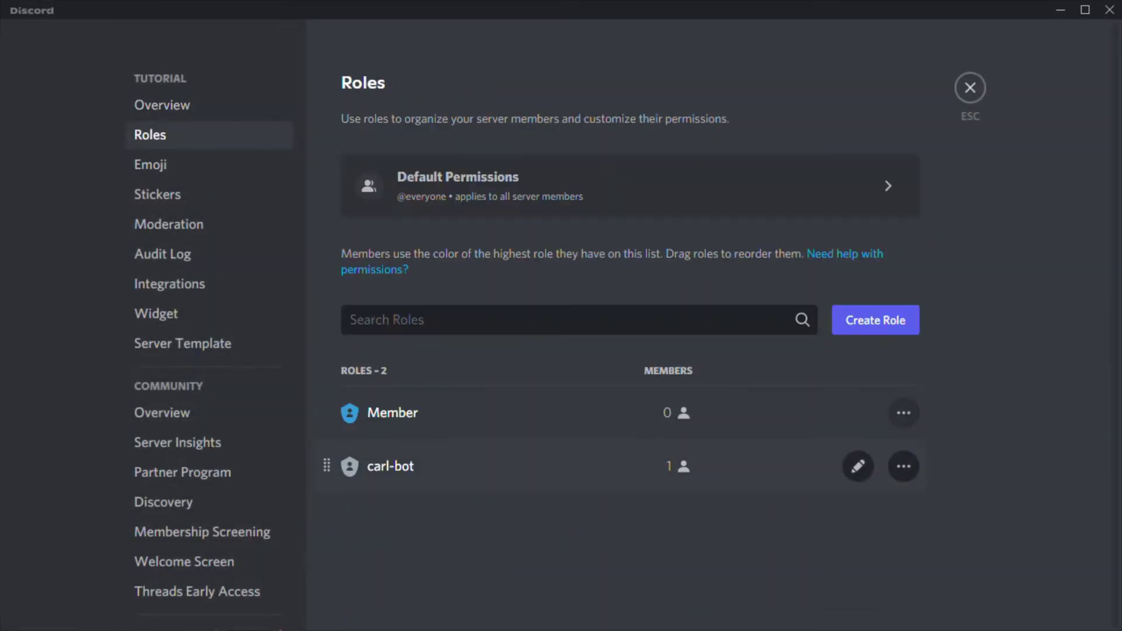
left_click(903, 465)
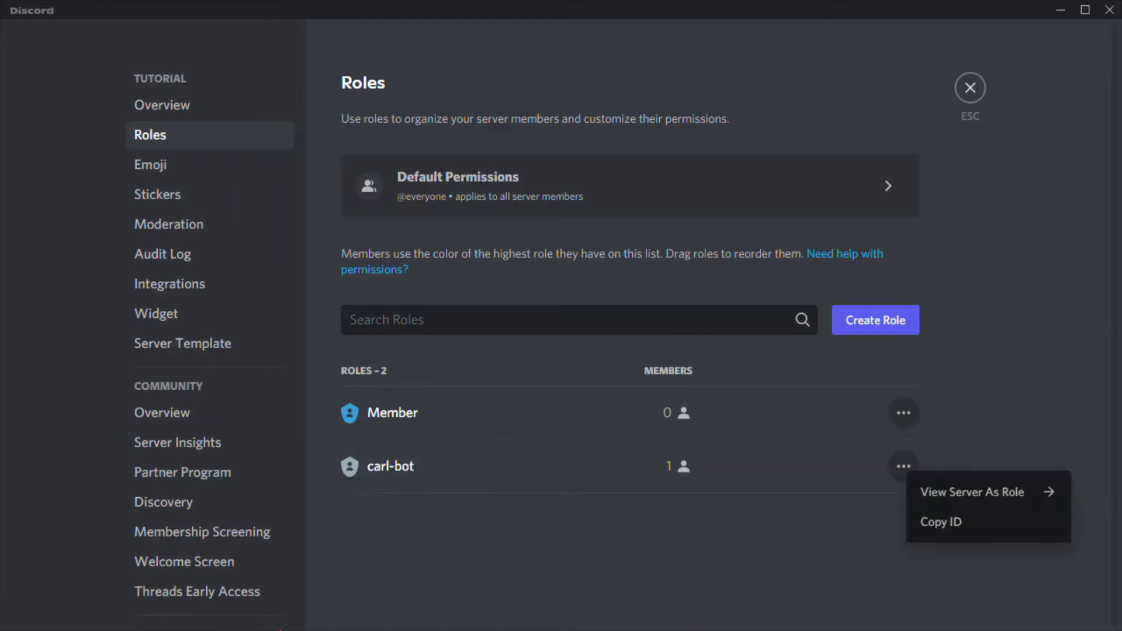
left_click(904, 466)
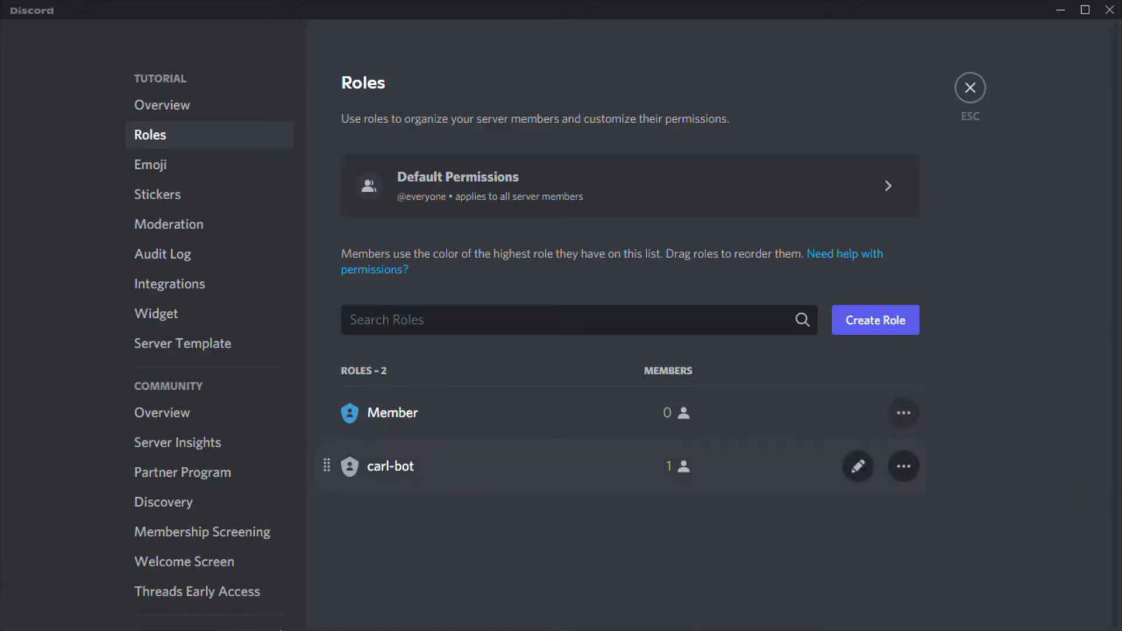
left_click_drag(877, 466, 877, 413)
left_click_drag(877, 466, 877, 413)
left_click_drag(876, 466, 877, 410)
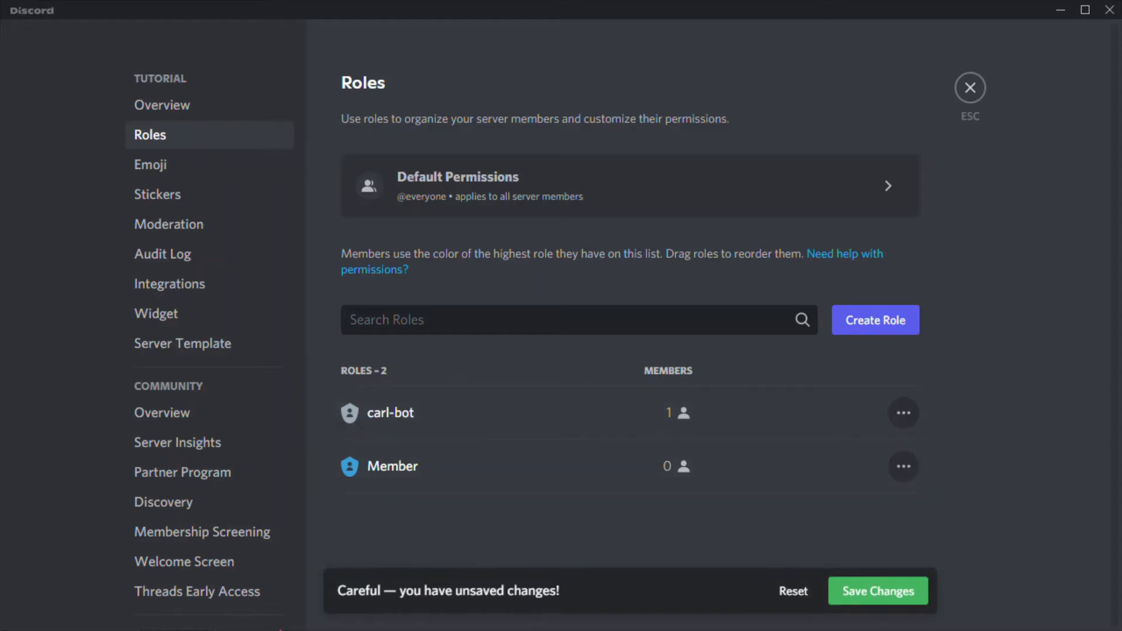
left_click(878, 583)
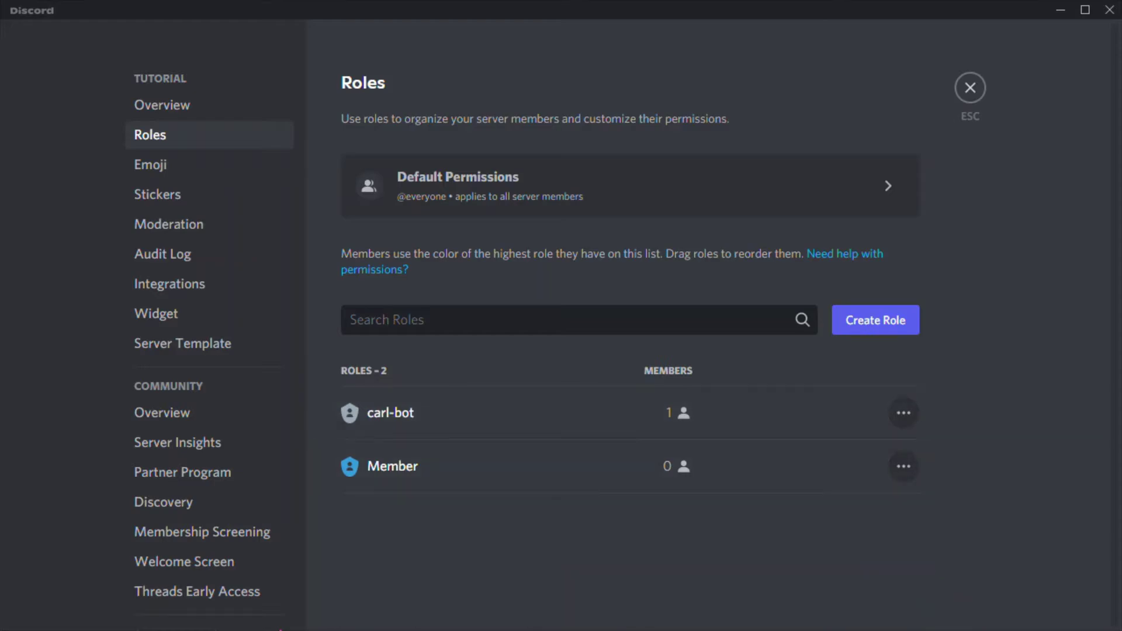
- Return from the server settings to the rules channel, restart Carl-bot's reaction role setup with "!rr make" and choose #rules for the message
left_click(970, 88)
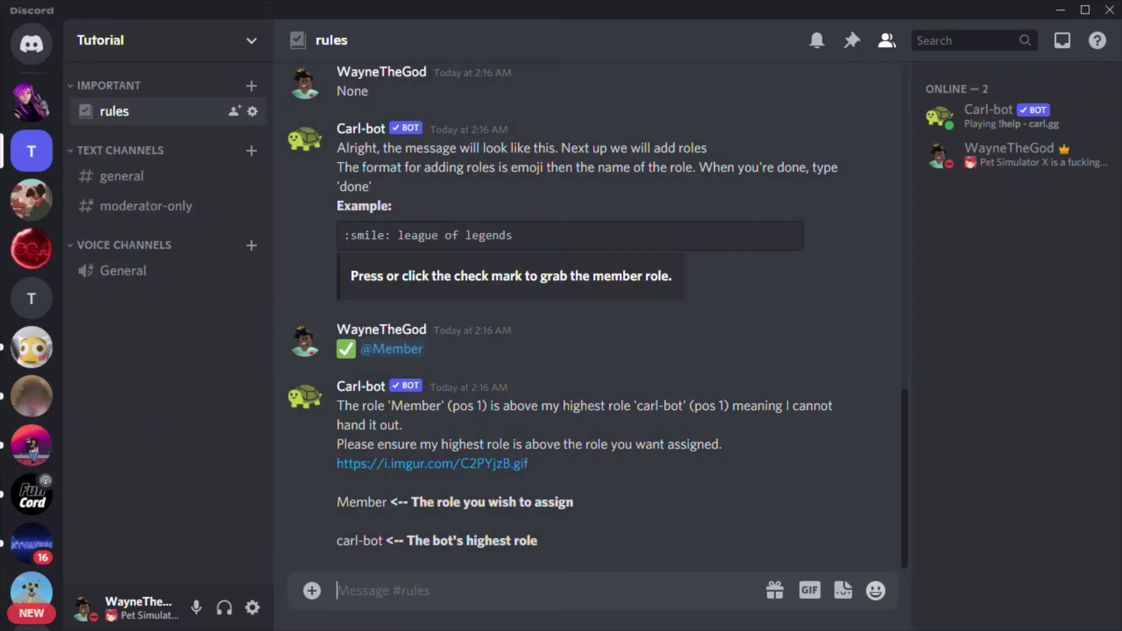
scroll(432, 464, "up", 3)
scroll(433, 463, "down", 3)
type("!rr make")
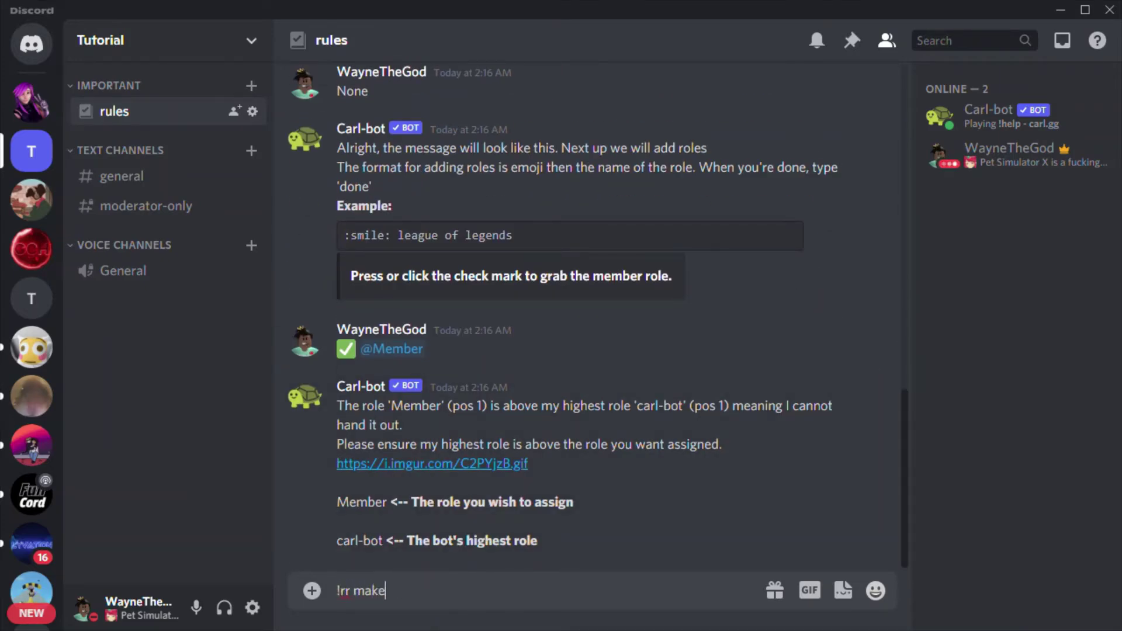
key("Return")
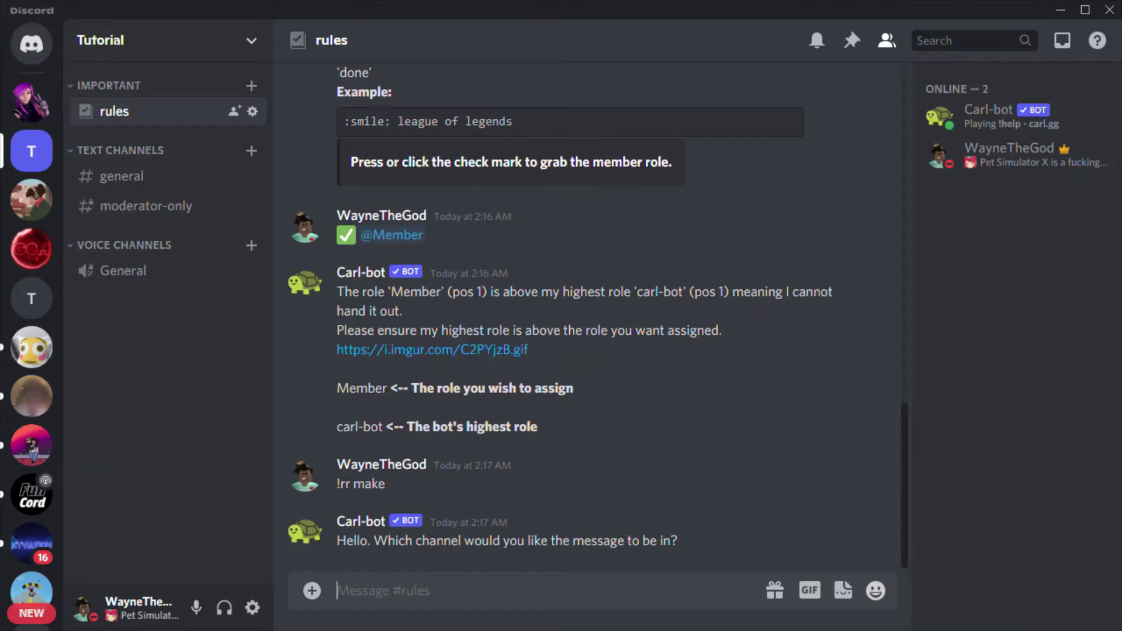
type("#rules")
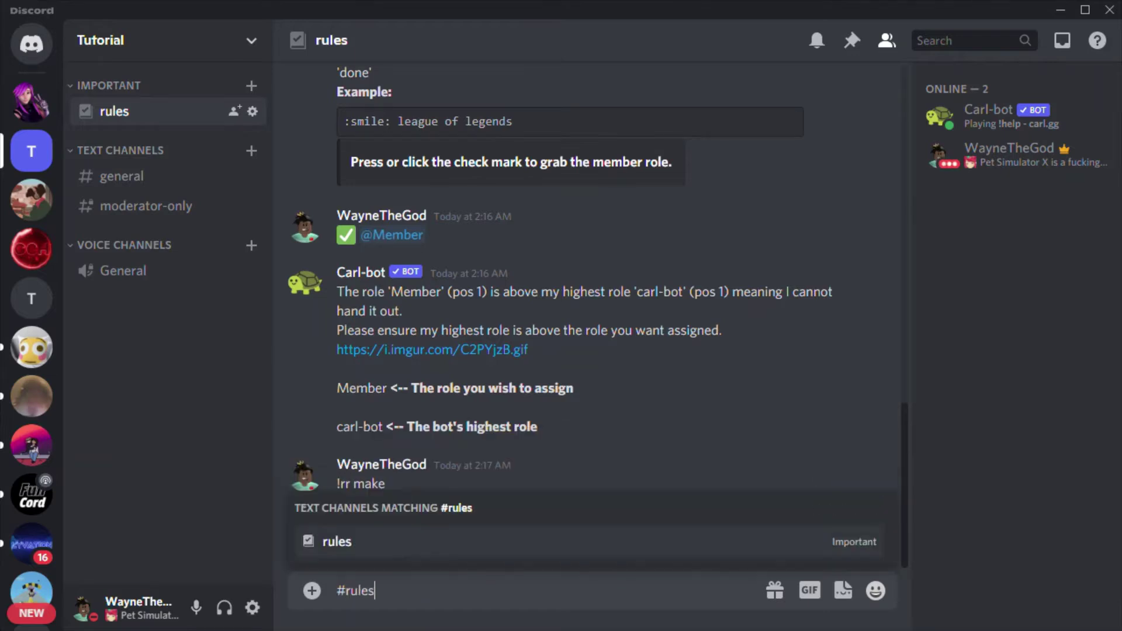
key("Return")
key("Return")
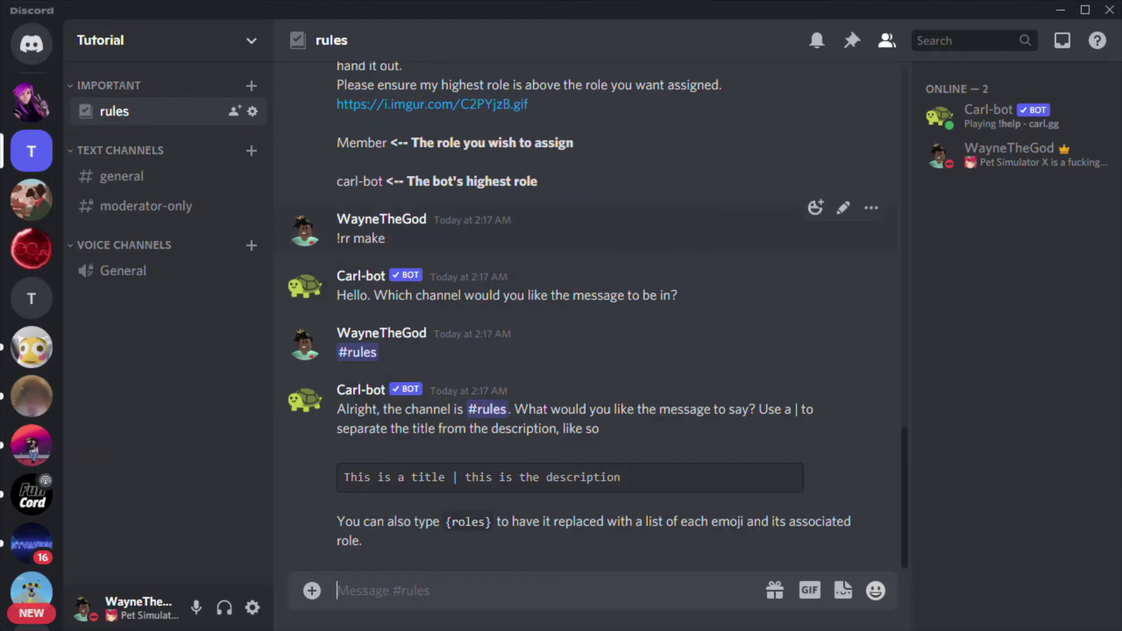
- Copy the text "Press or click the check mark to grab the member role." from the earlier reply in the chat history
scroll(597, 330, "up", 6)
scroll(598, 329, "up", 3)
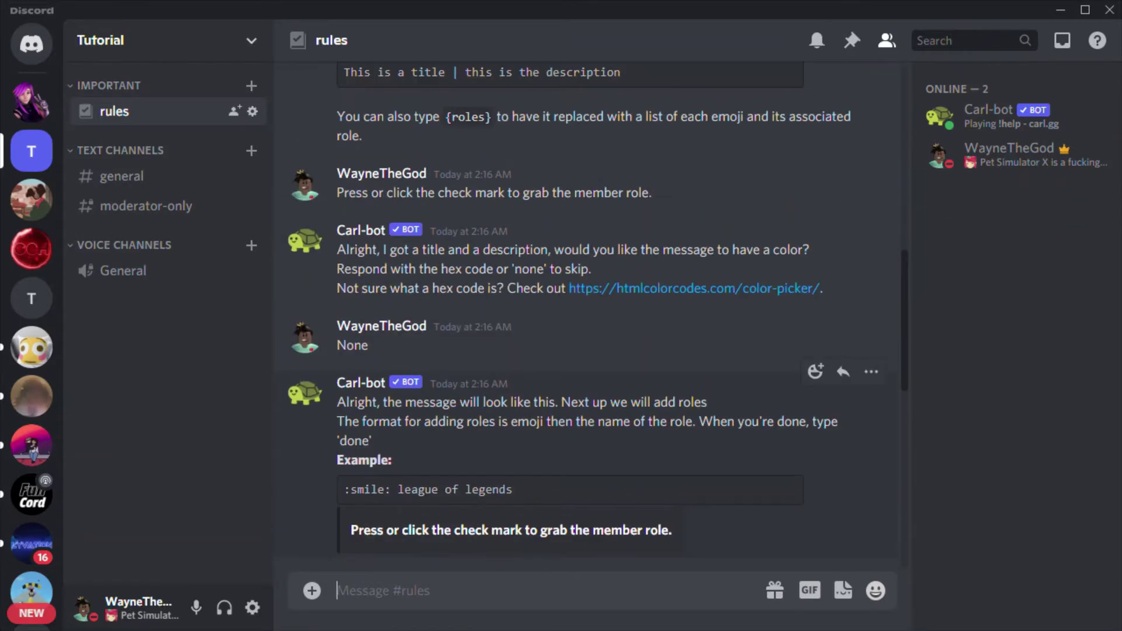
left_click_drag(651, 193, 337, 173)
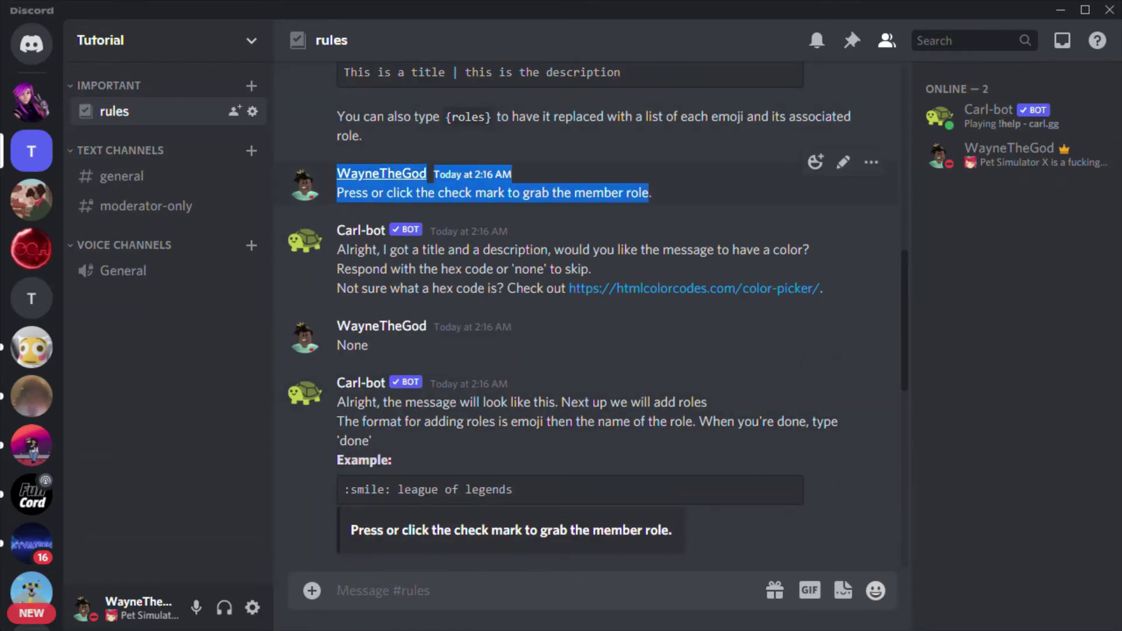
left_click(374, 173)
key("Escape")
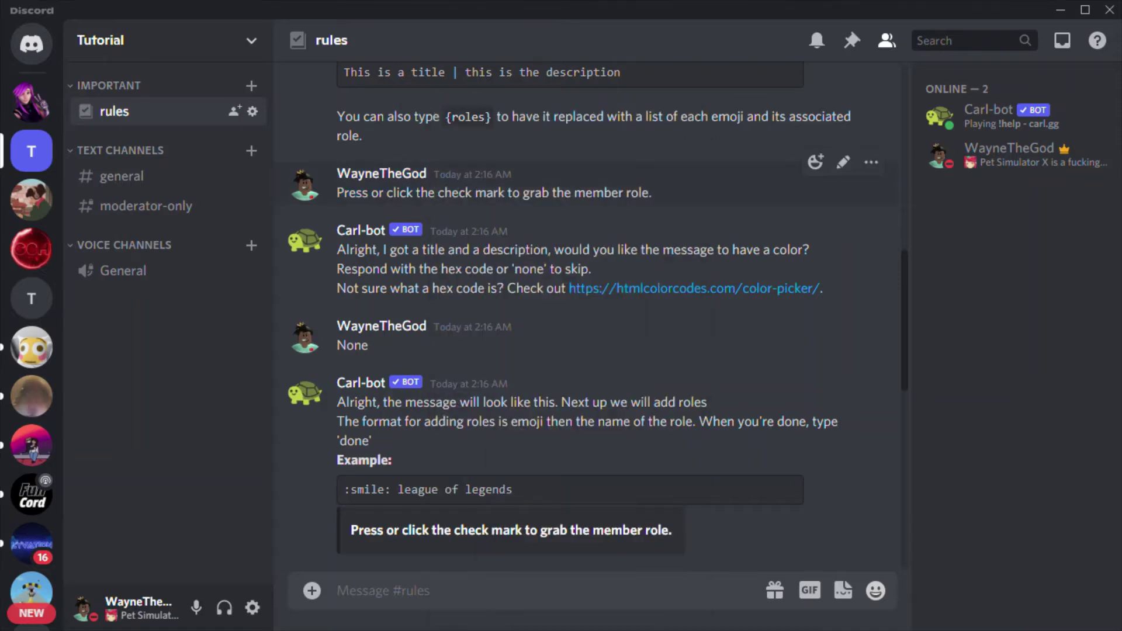
left_click_drag(651, 193, 336, 192)
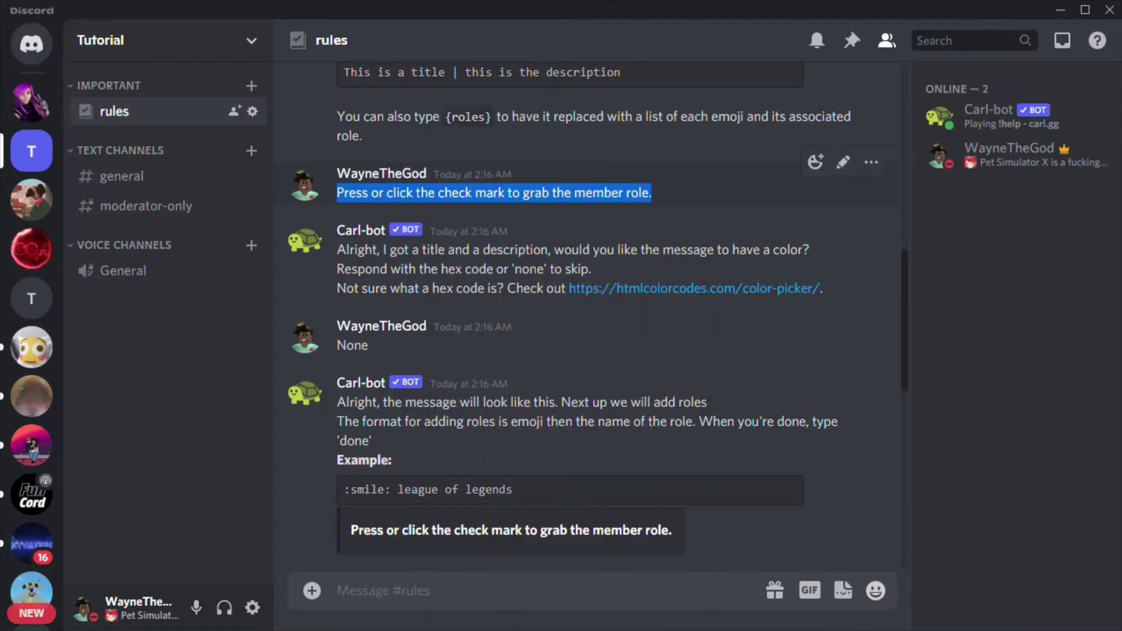
right_click(342, 193)
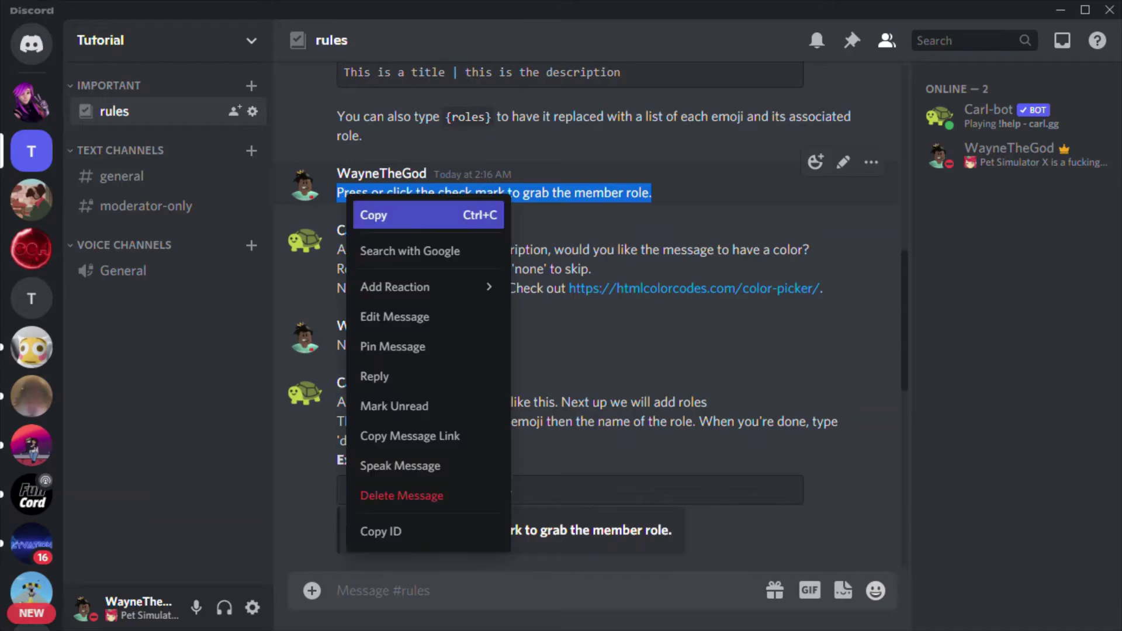
left_click(374, 214)
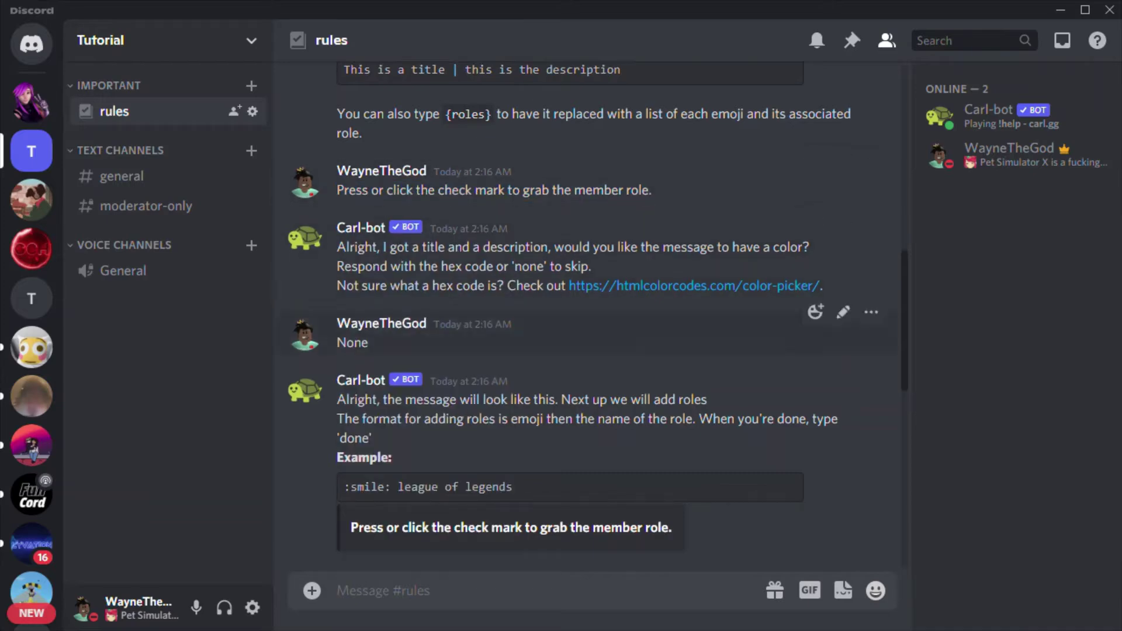
- Answer Carl-bot's message prompt with the copied "Press or click the check mark to grab the member role." and set the color to None
scroll(585, 368, "up", 7)
right_click(517, 591)
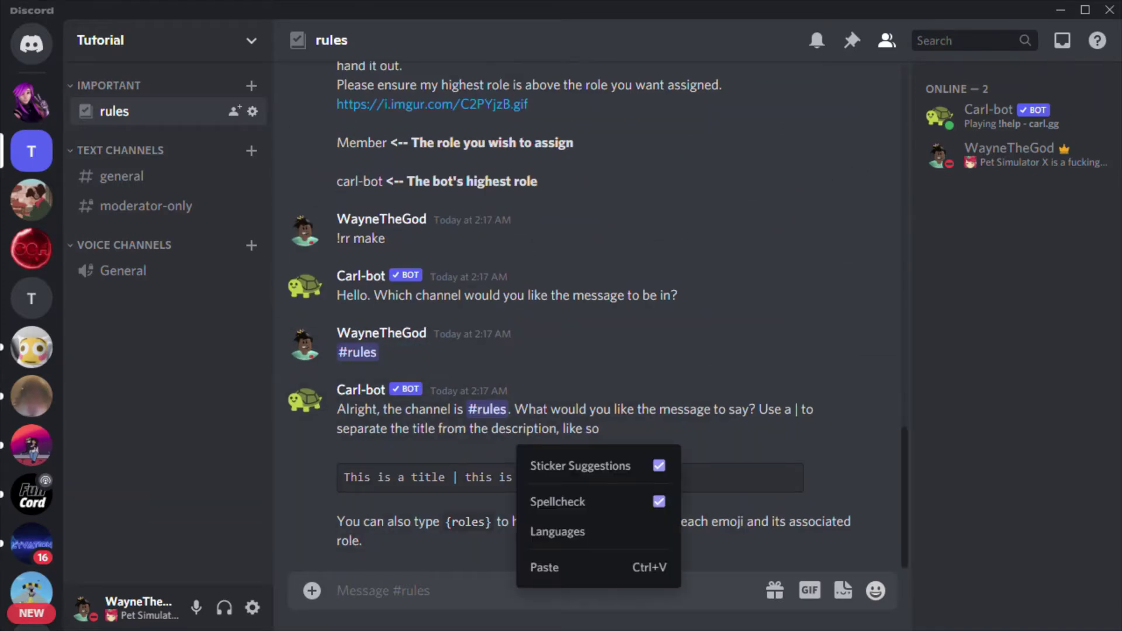
left_click(548, 567)
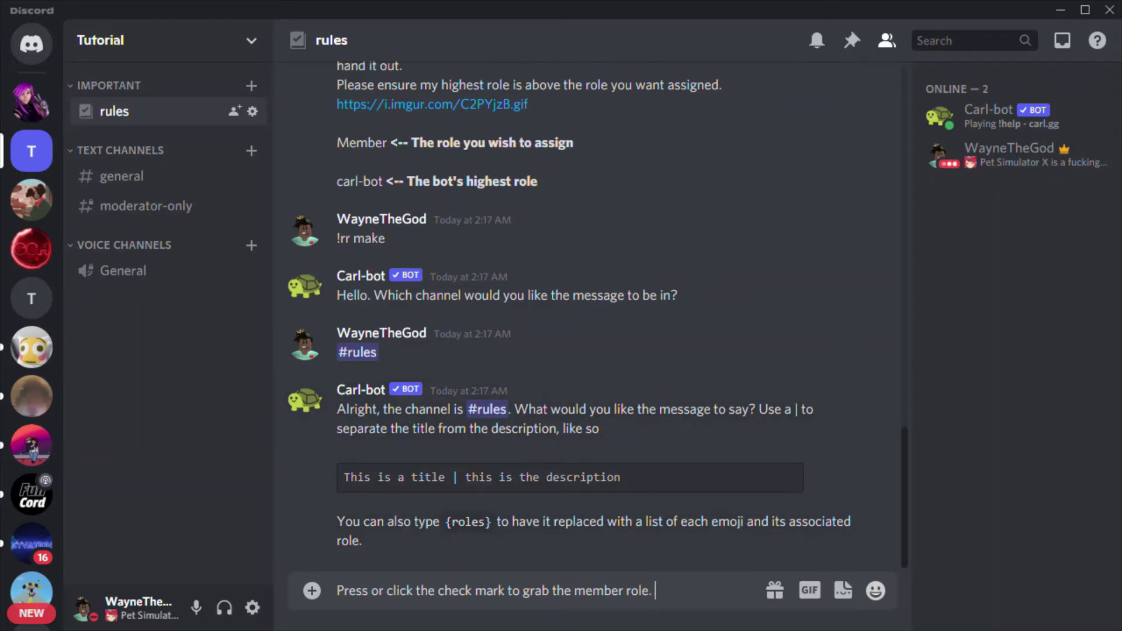
key("Return")
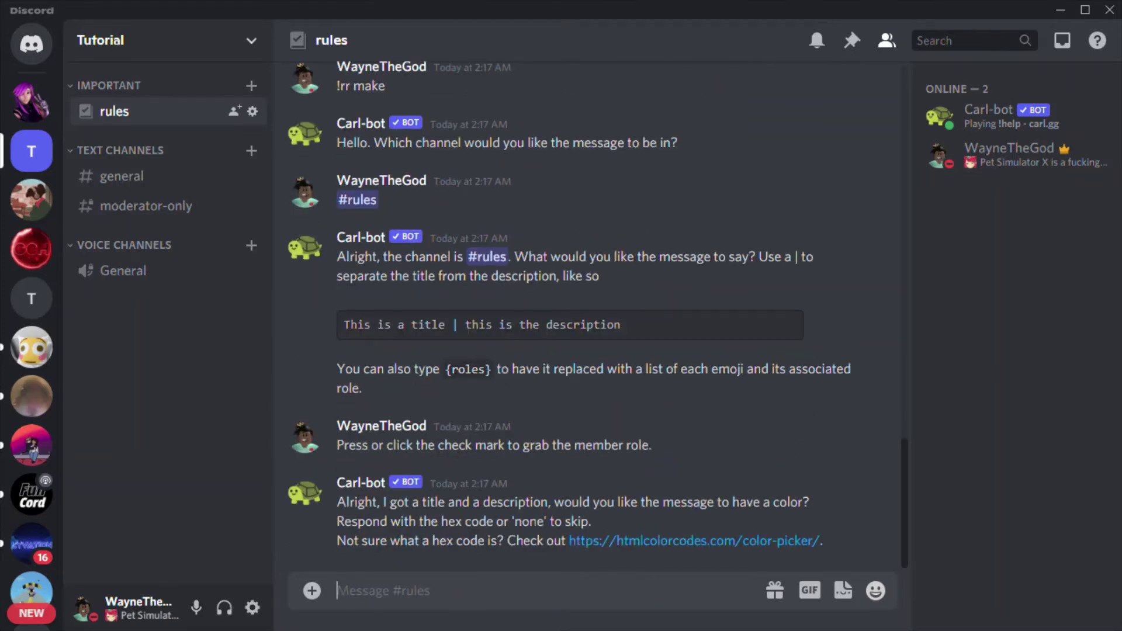
type("None")
key("Return")
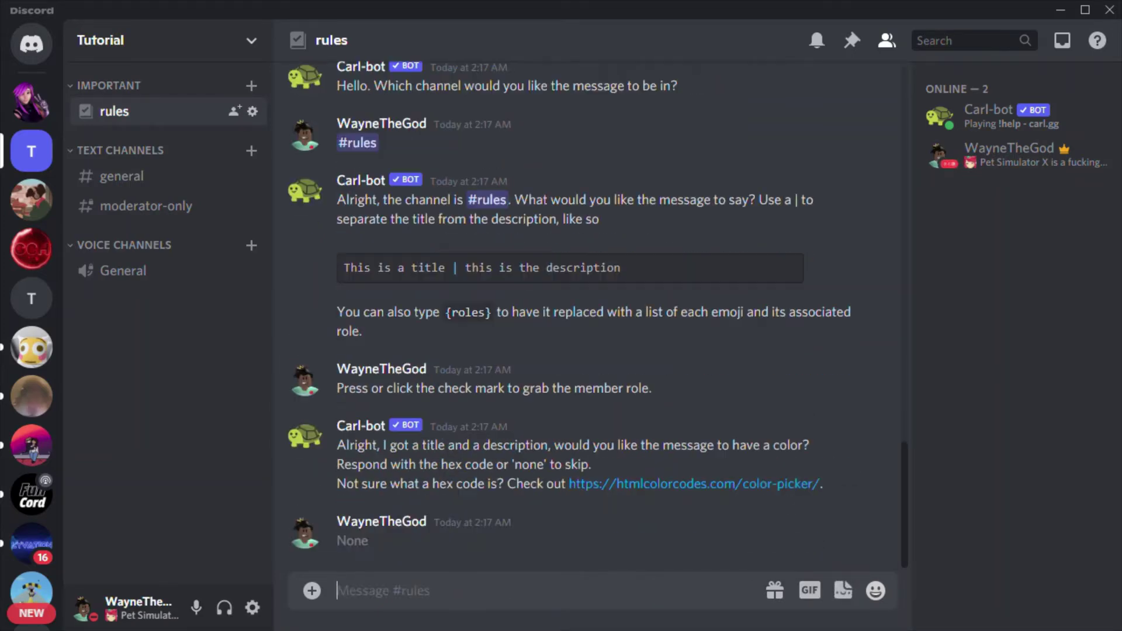
type(":")
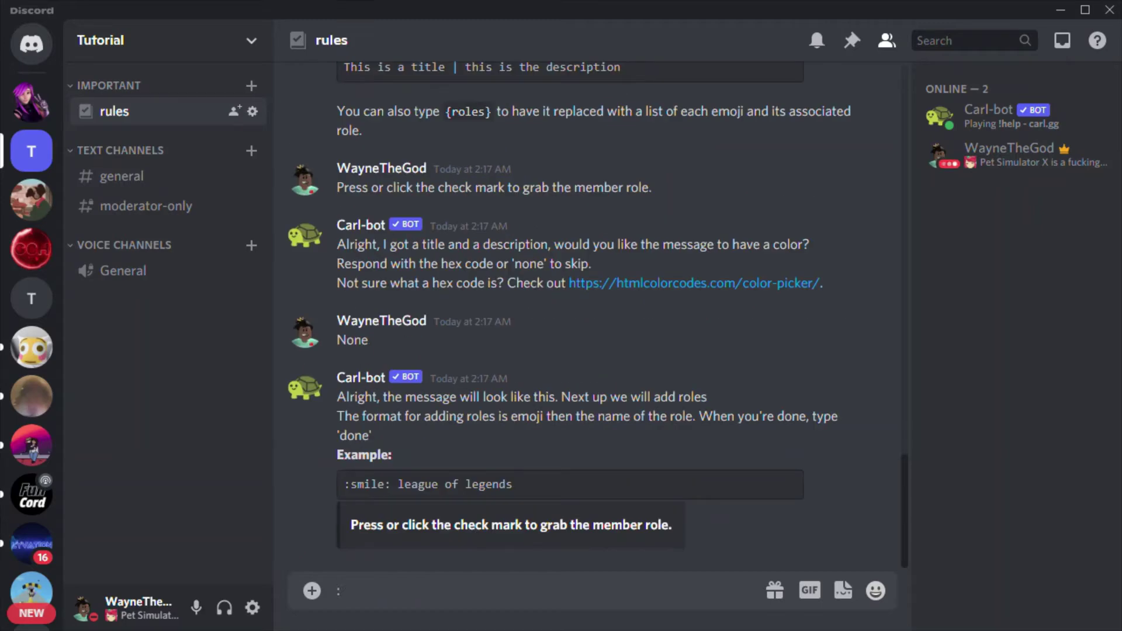
type("white")
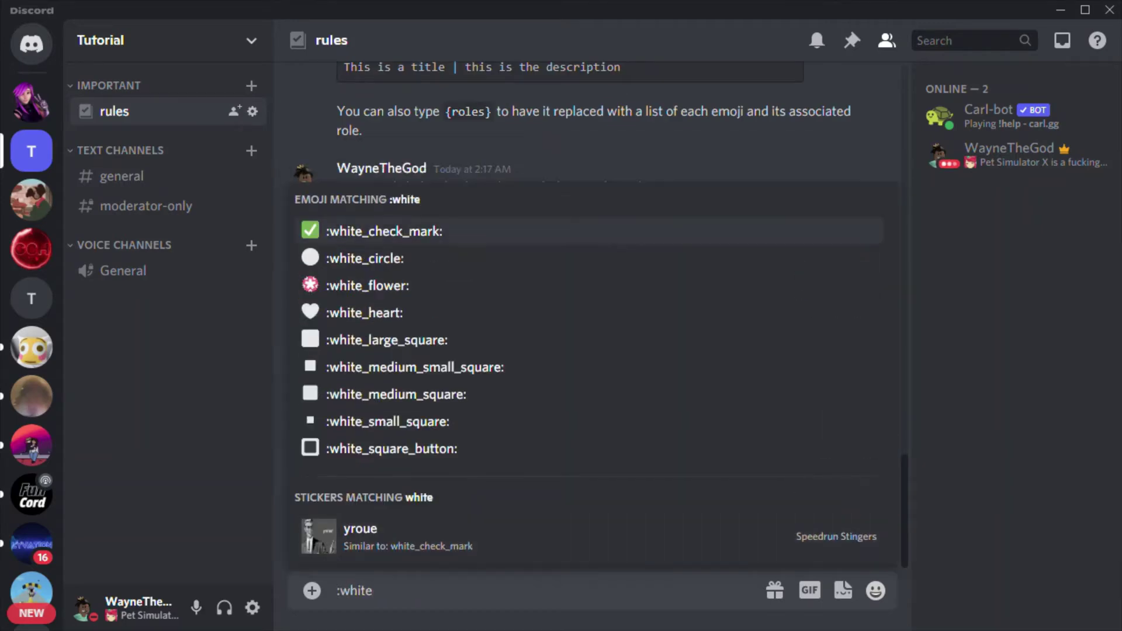
key("Return")
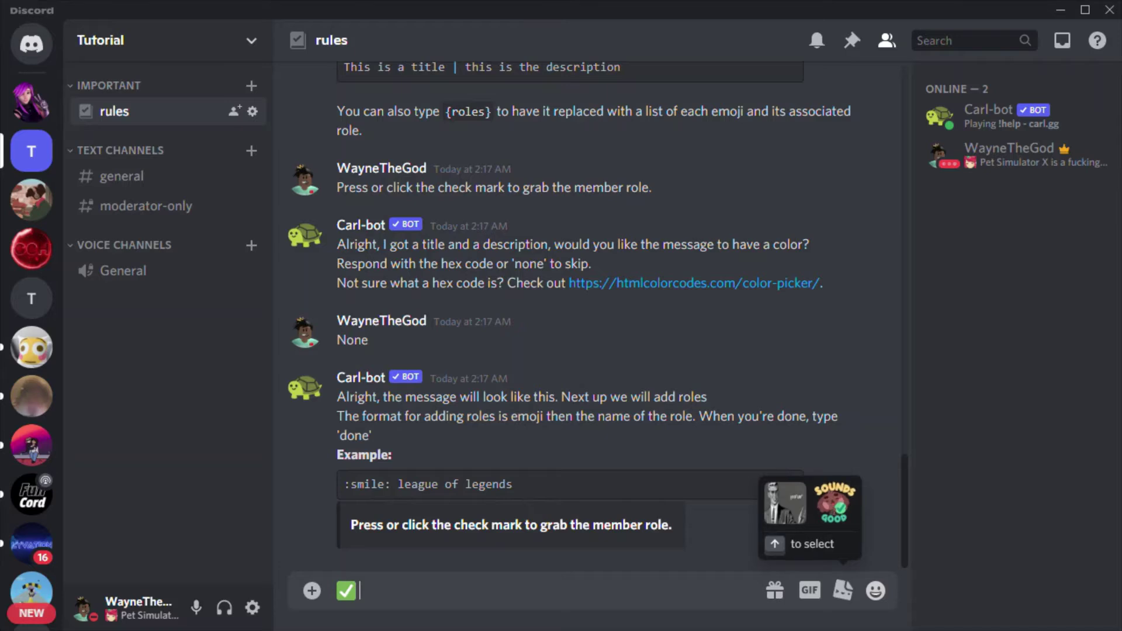
type("@mne")
key("BackSpace")
key("BackSpace")
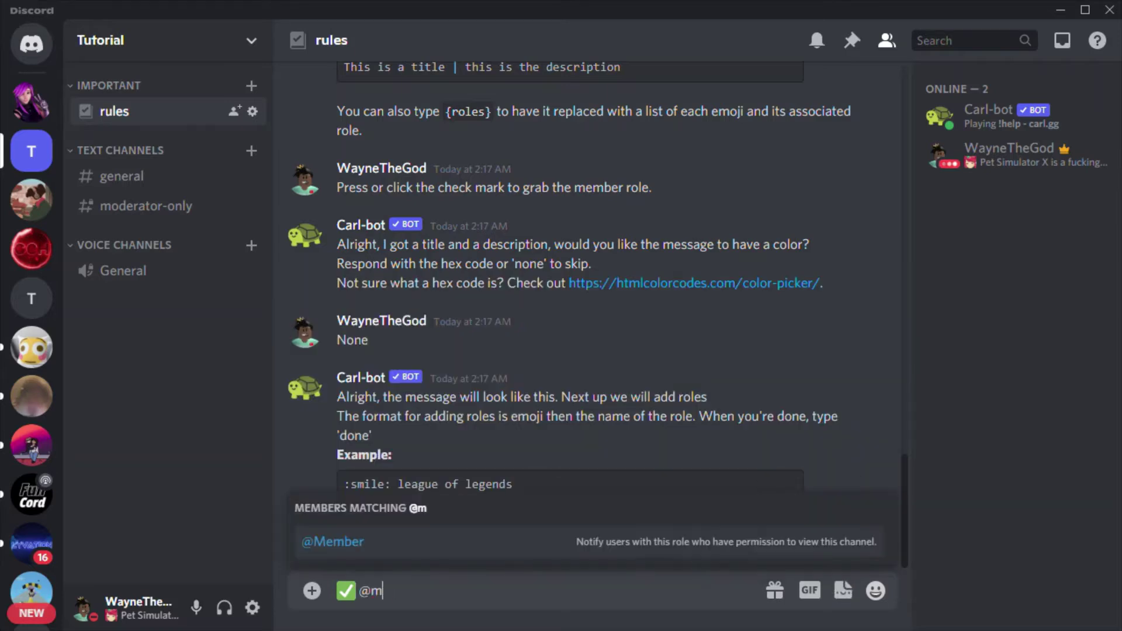
key("Return")
key("Return")
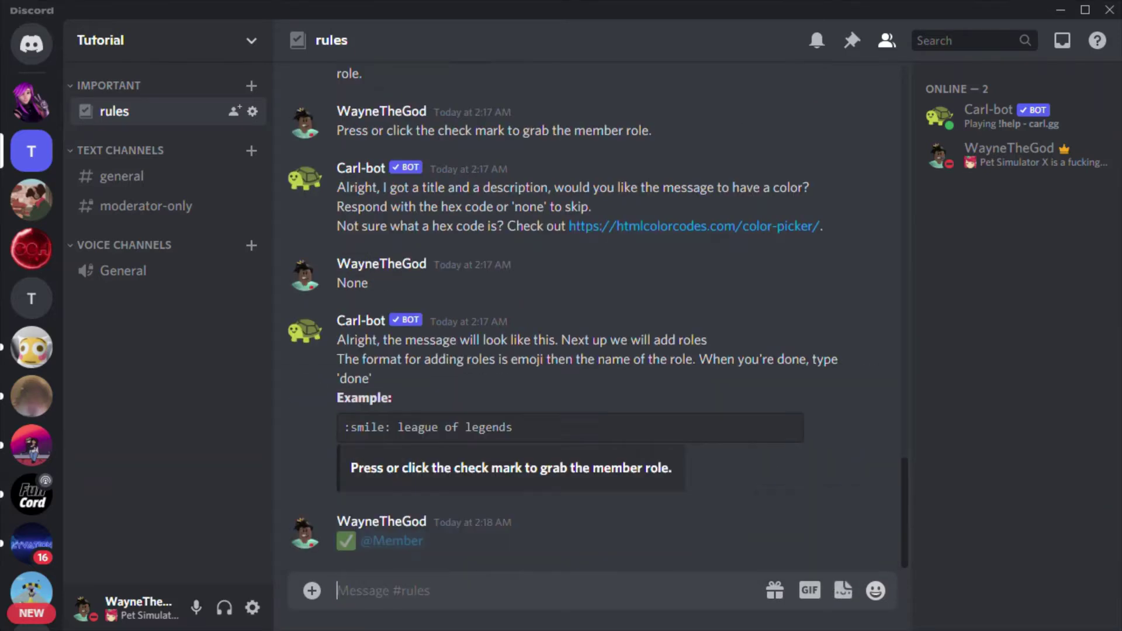
type("Done")
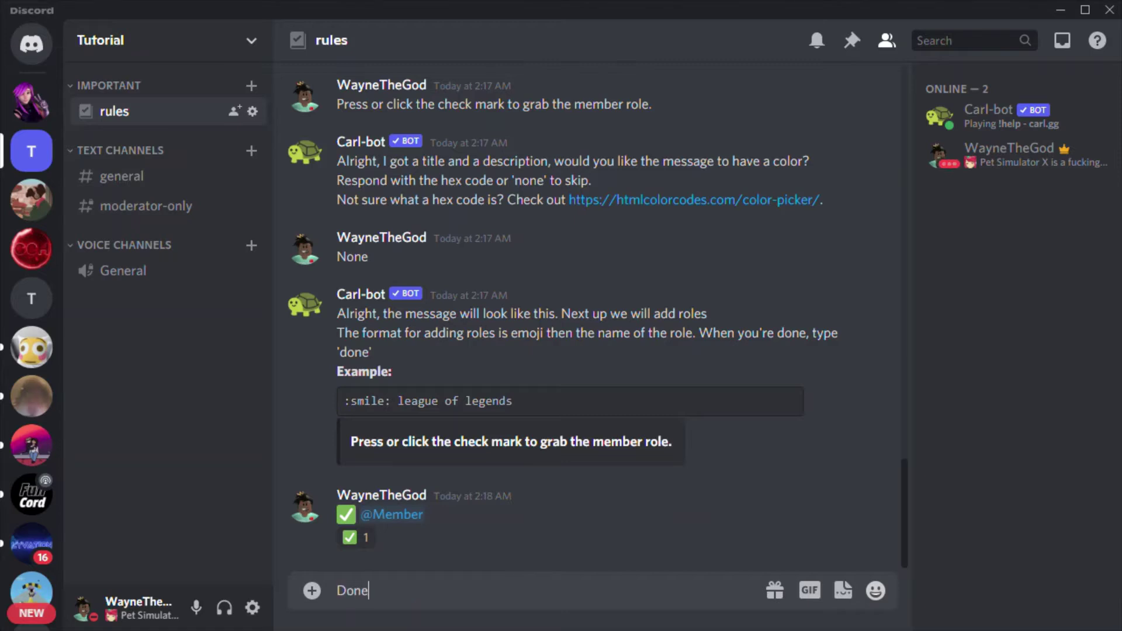
key("Return")
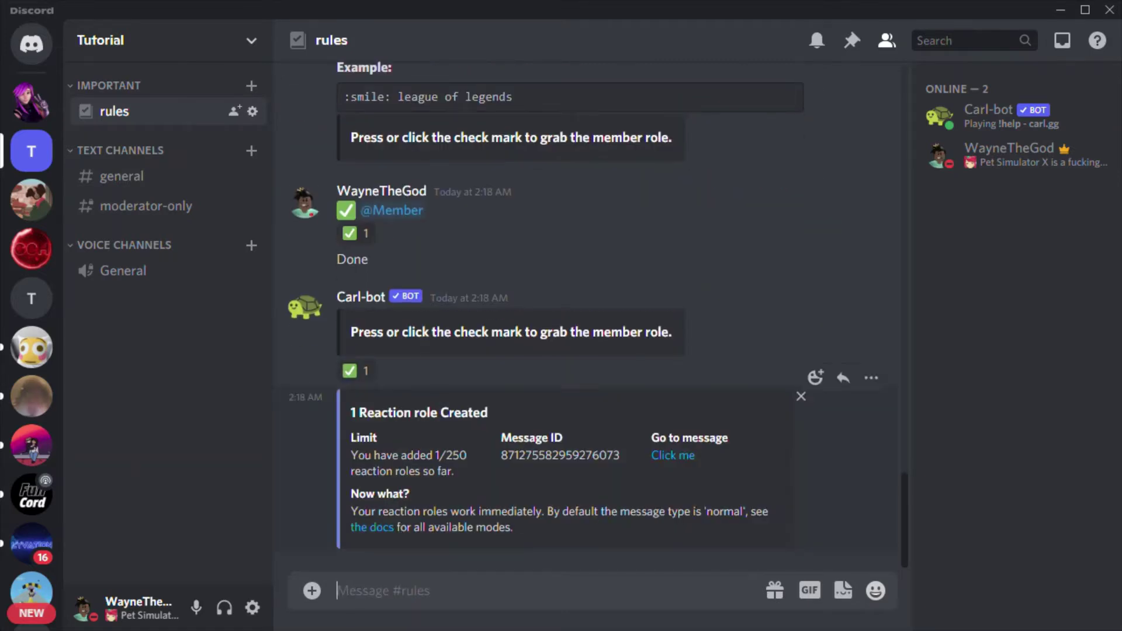
- Delete Carl-bot's "1 Reaction role Created" message from the rules channel
left_click_drag(380, 413, 420, 413)
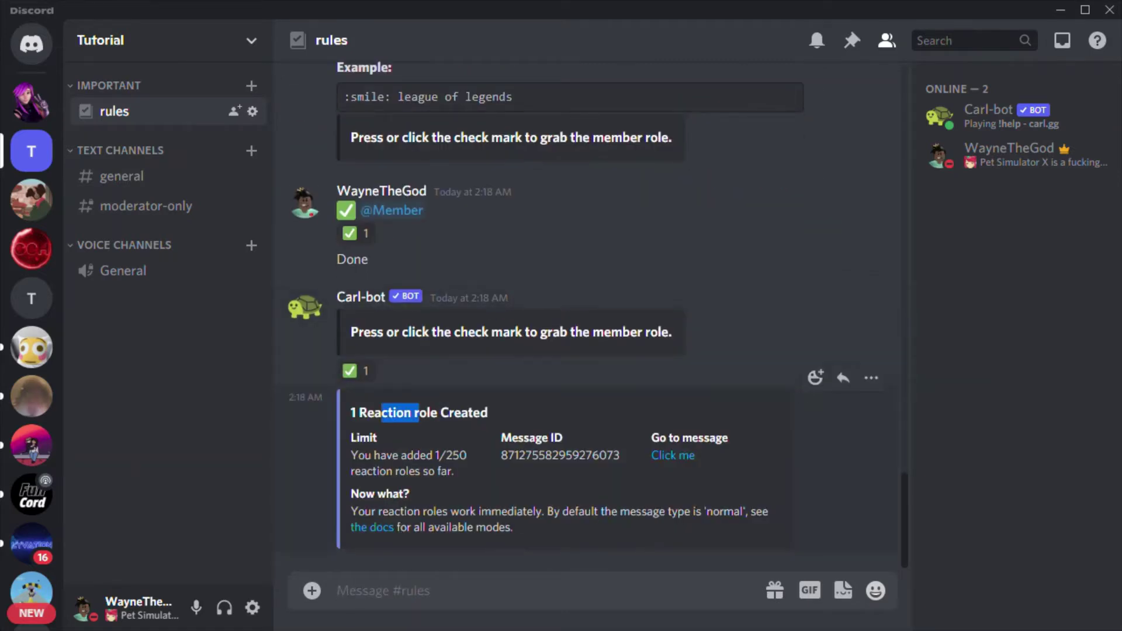
left_click(444, 373)
left_click(872, 377)
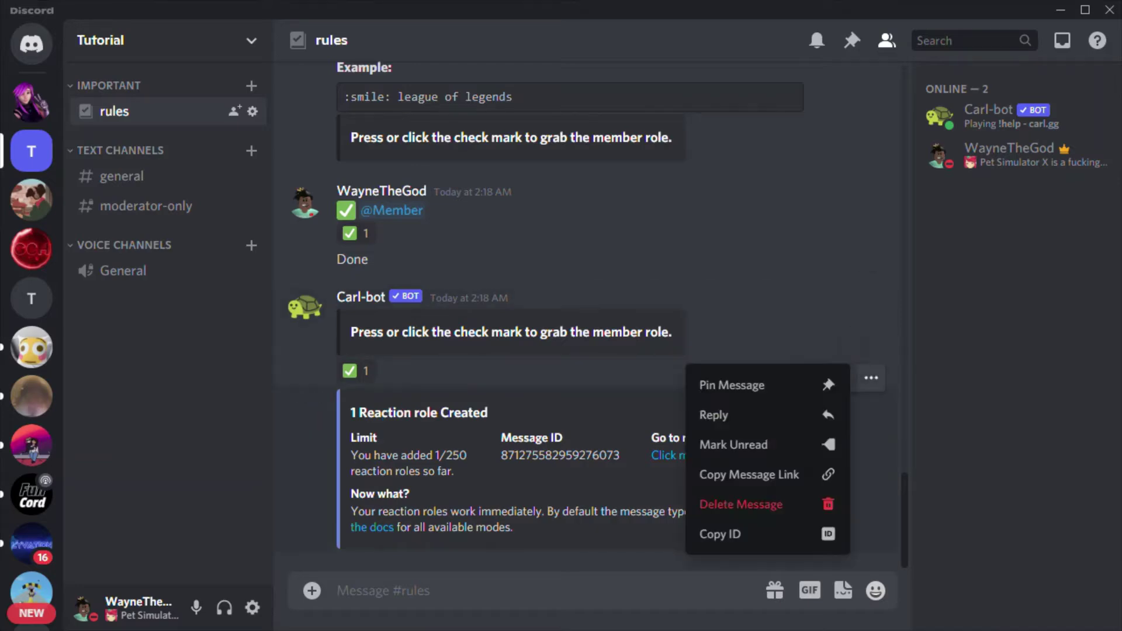
left_click(741, 504)
left_click(697, 489)
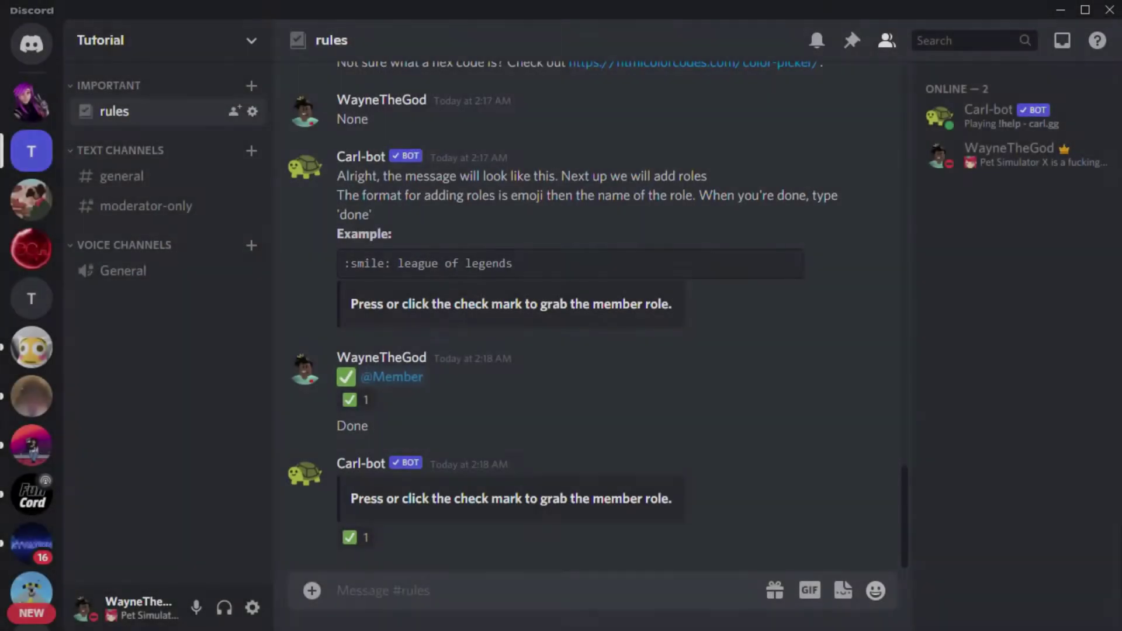
left_click(871, 346)
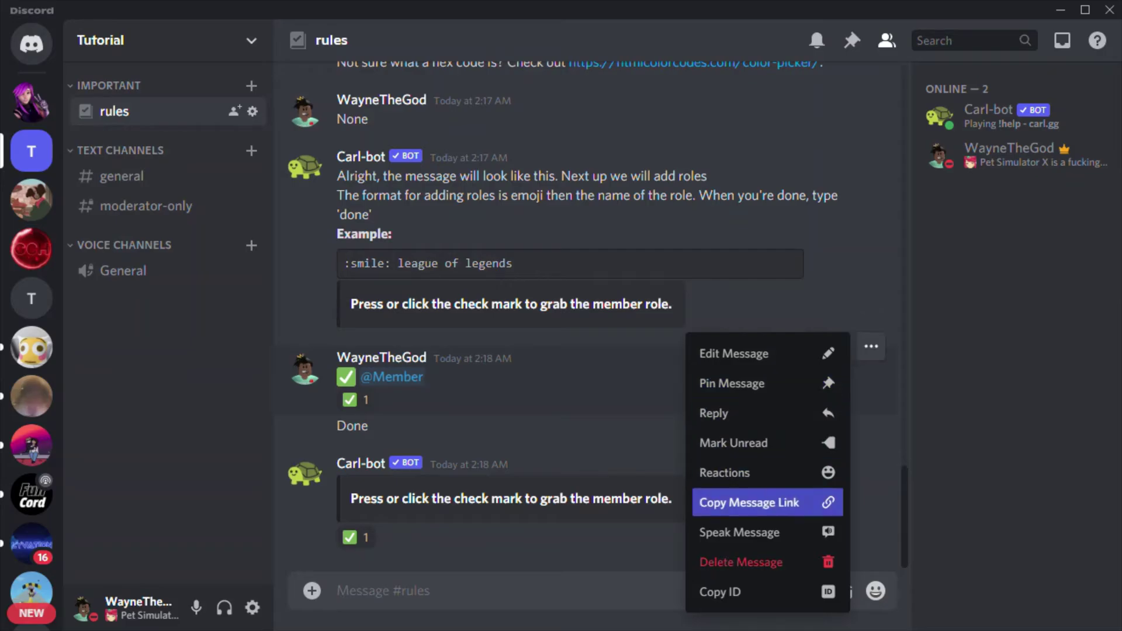
left_click(741, 562)
left_click(762, 408)
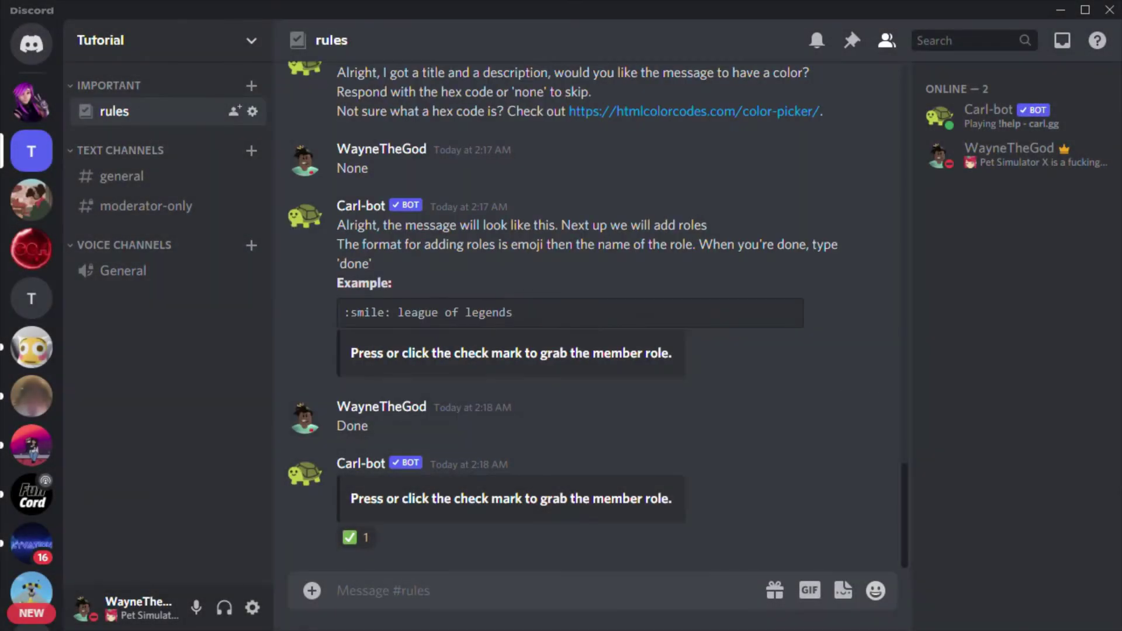
left_click(872, 395)
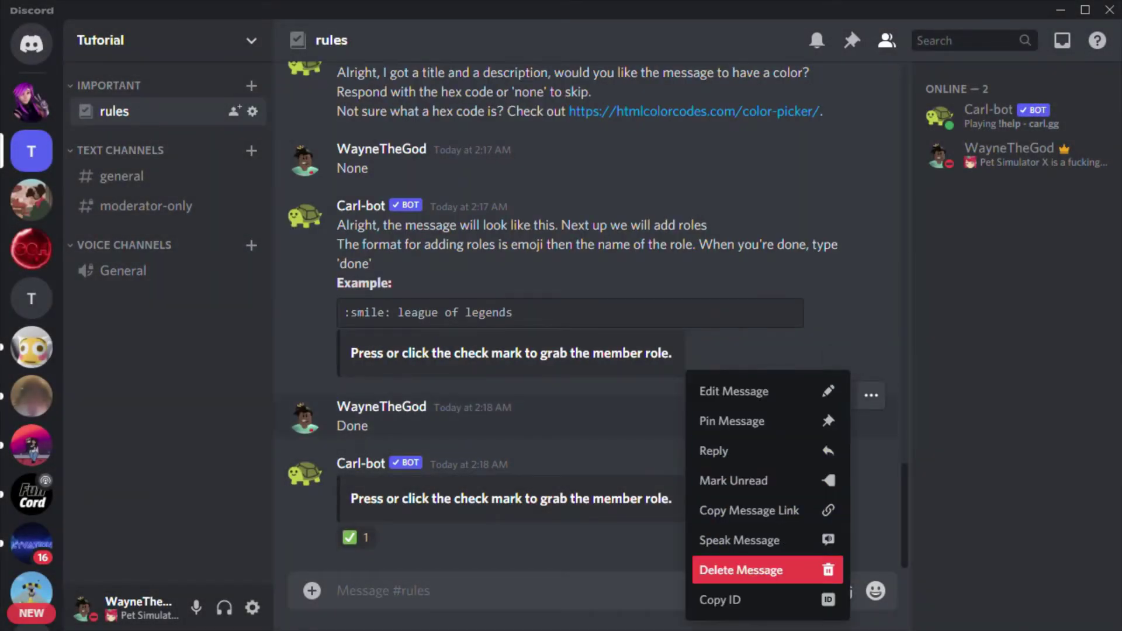
left_click(768, 570)
left_click(697, 396)
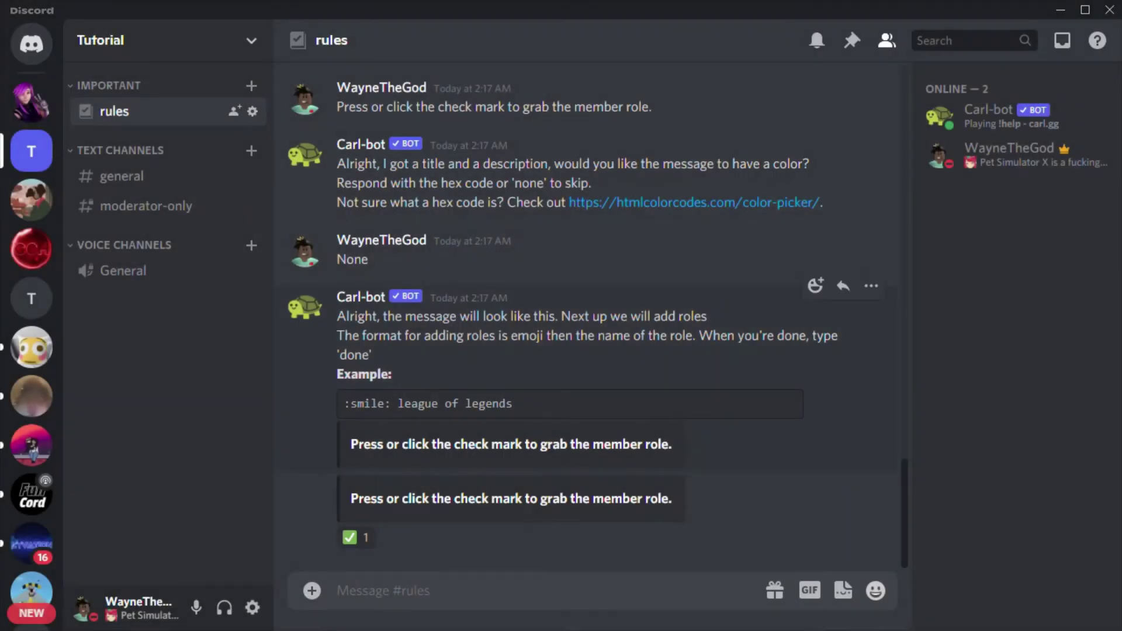
- Delete Carl-bot's role format prompt and its message color prompt from the rules channel
left_click(871, 286)
left_click(772, 442)
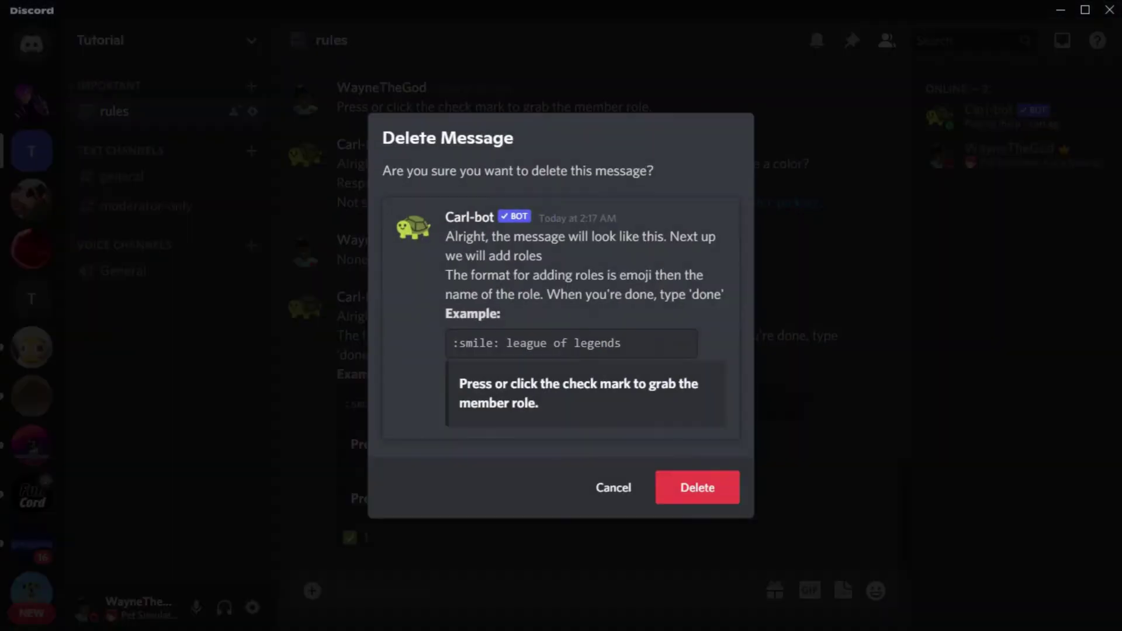
left_click(698, 487)
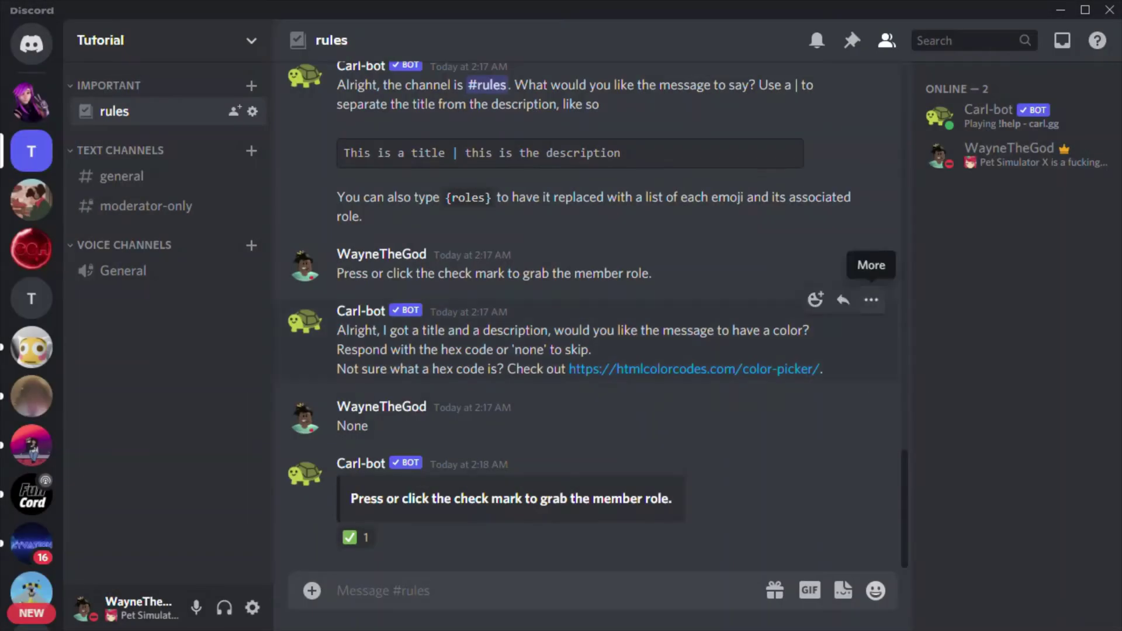
left_click(871, 300)
left_click(772, 455)
left_click(698, 434)
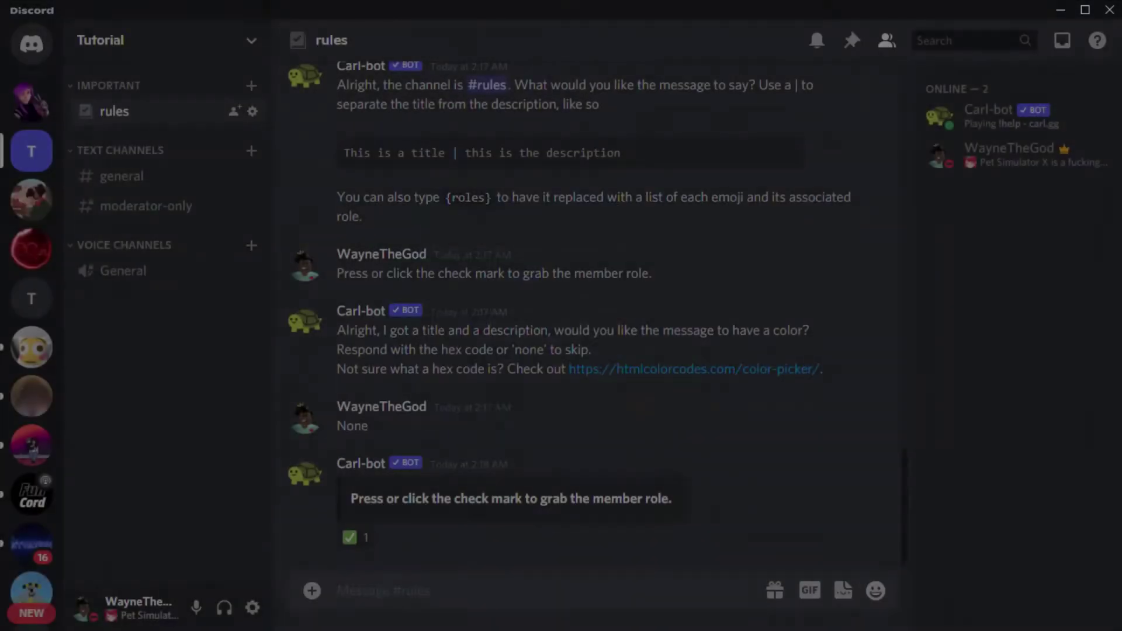
- Delete the 2:17 AM "Press or click the check mark to grab the member role." reply and the "None" reply from the rules channel
left_click(871, 373)
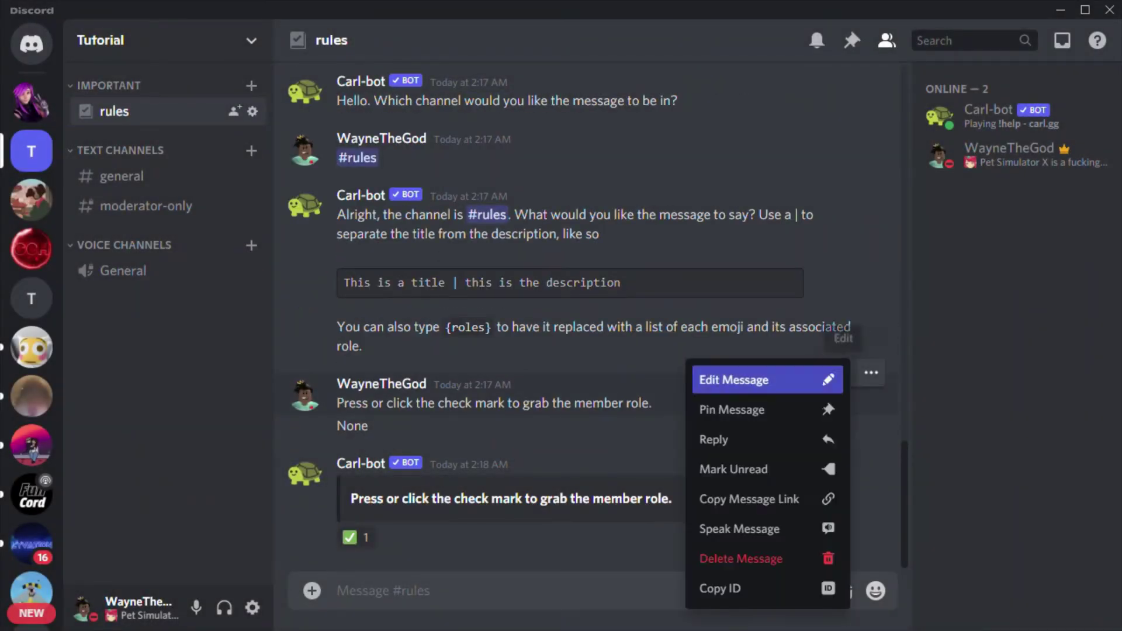
left_click(741, 558)
left_click(765, 406)
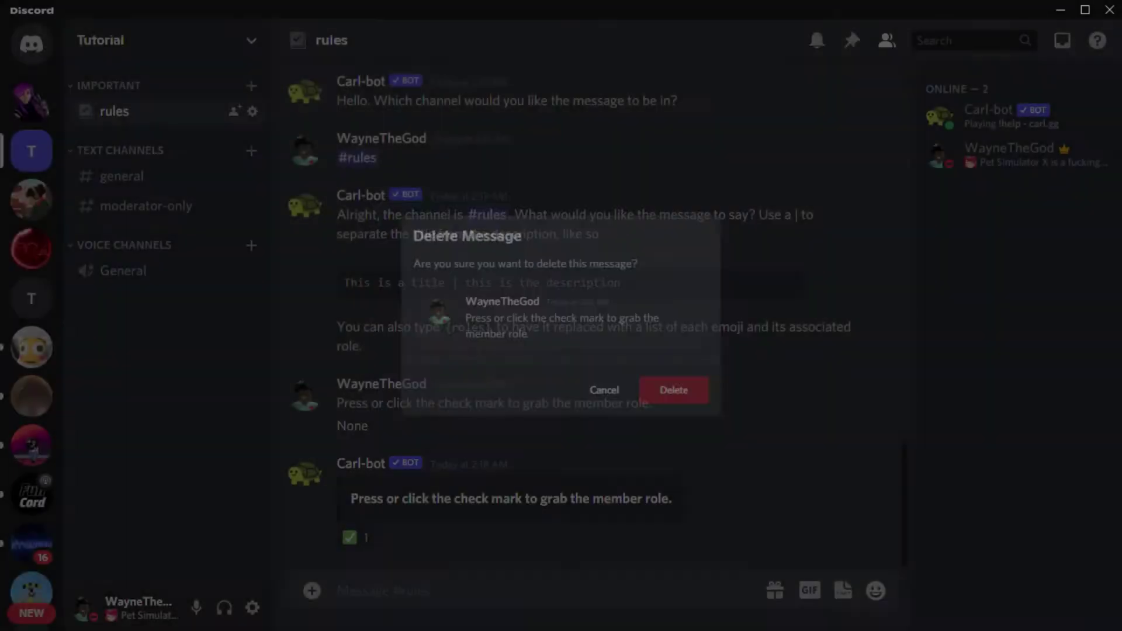
left_click(871, 396)
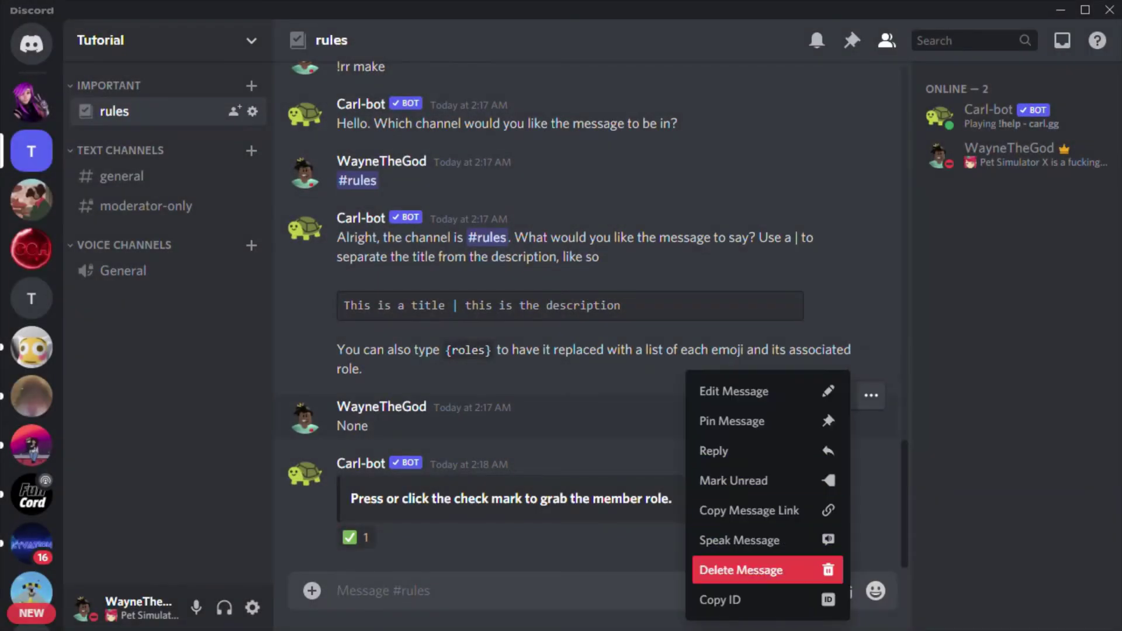
left_click(760, 540)
left_click(698, 396)
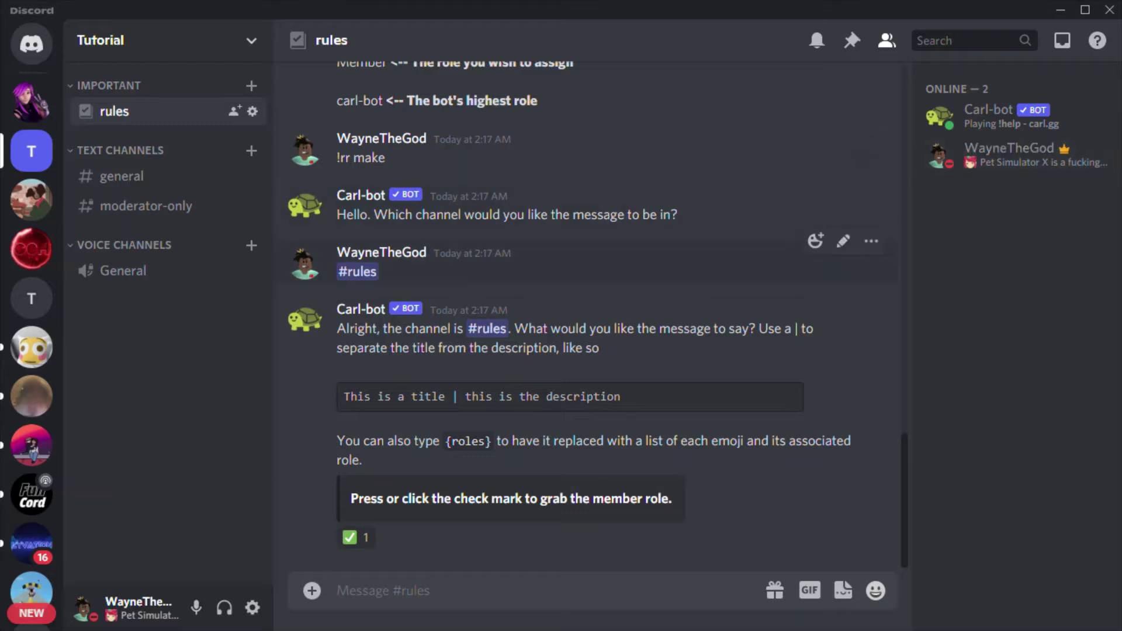
- Delete Carl-bot's 2:17 AM message text prompt and its channel prompt from the rules channel
left_click(871, 298)
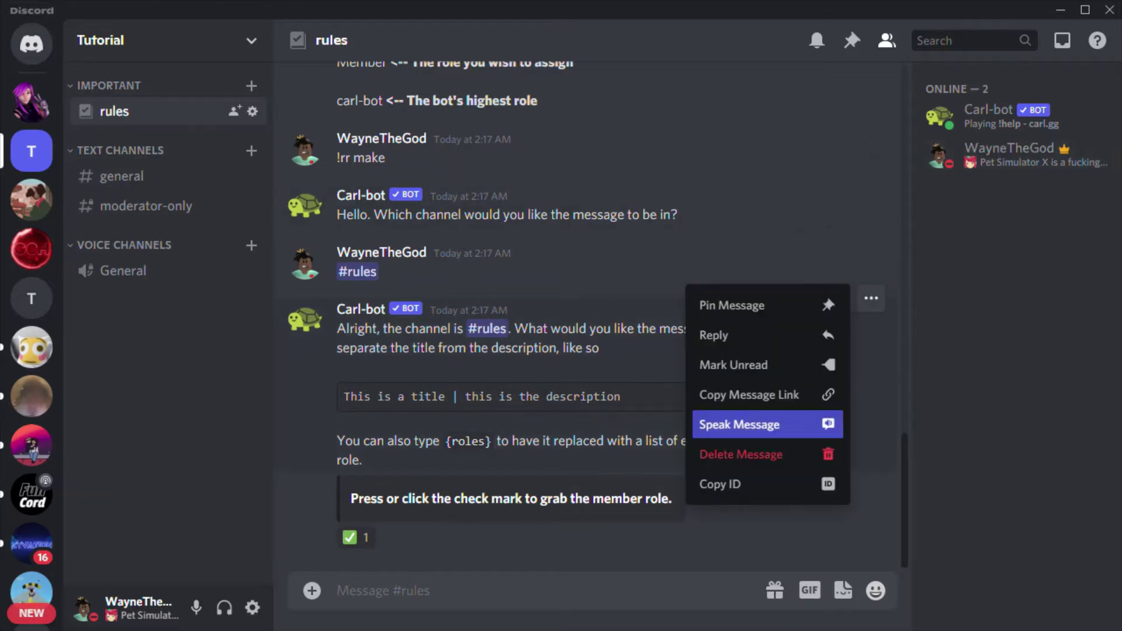
left_click(742, 453)
key("Return")
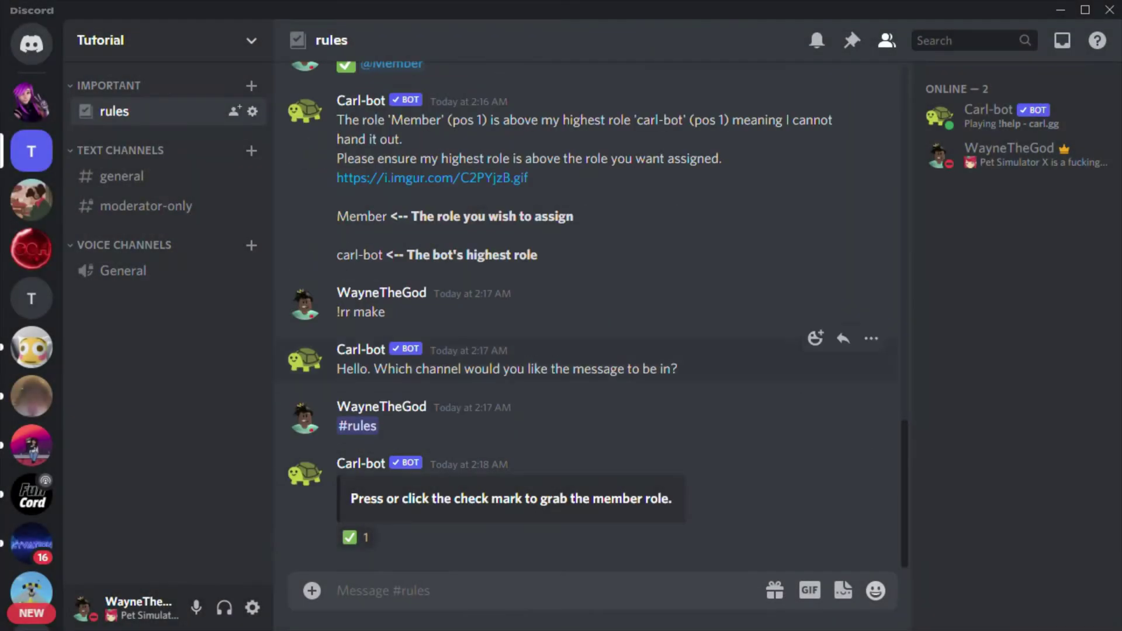
left_click(871, 338)
left_click(741, 494)
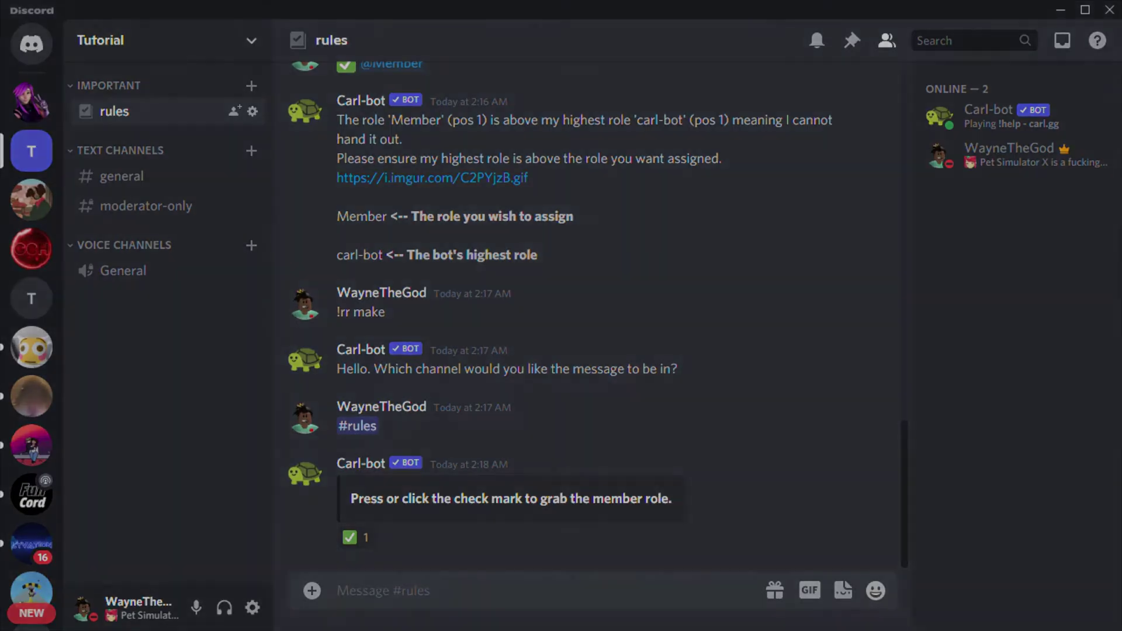
key("Return")
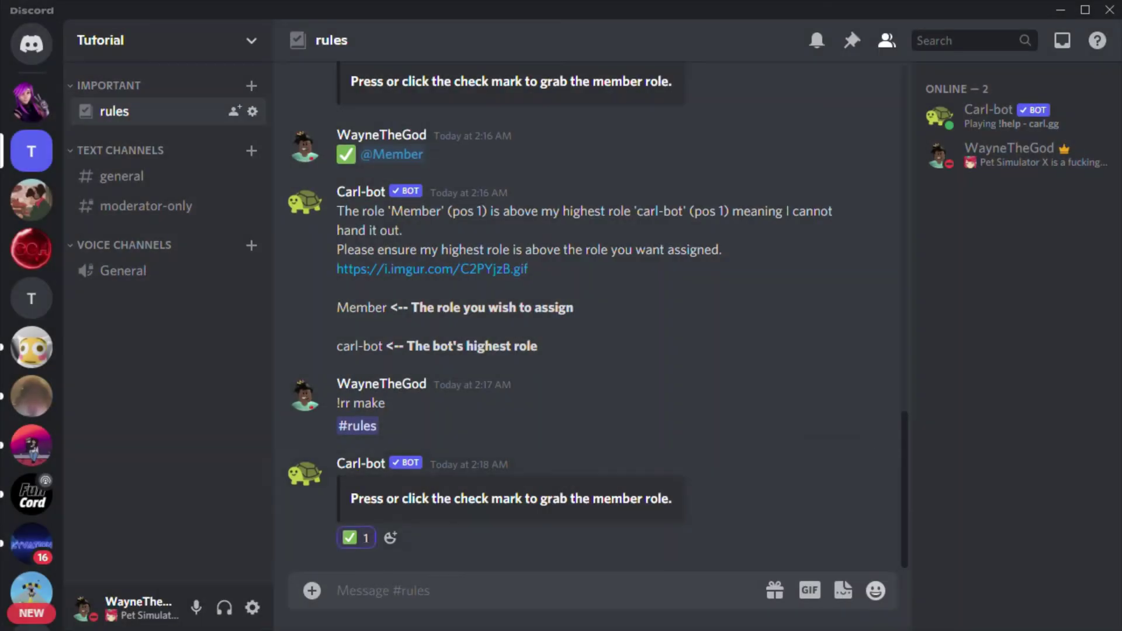
- React with the check mark on Carl-bot's role message and check the Member role on the server owner's profile
left_click(350, 538)
left_click(1009, 111)
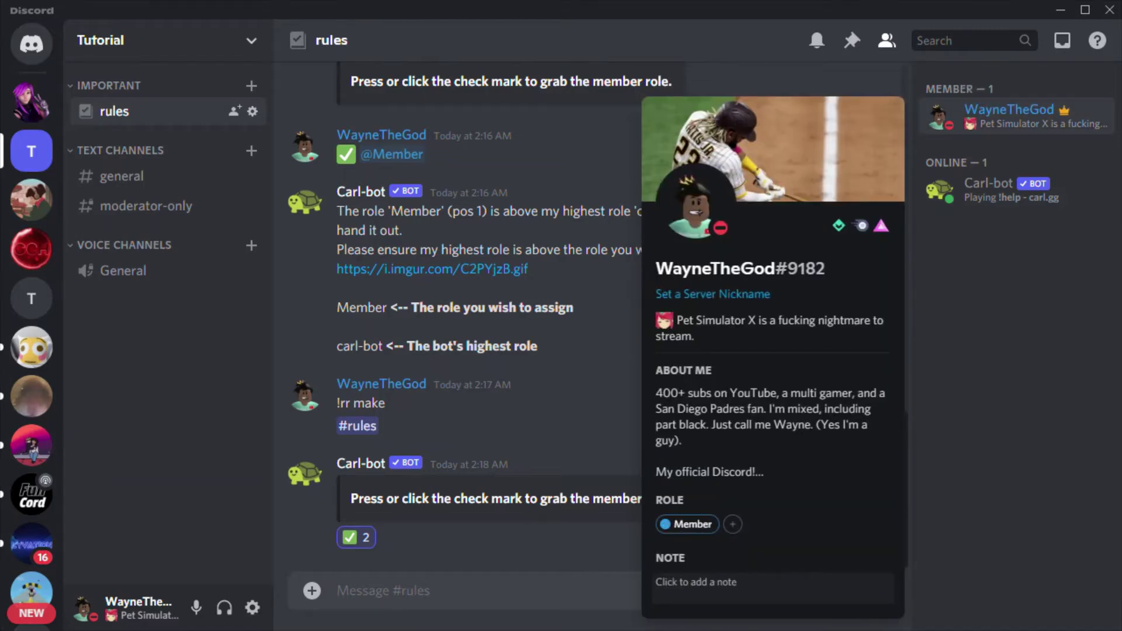
left_click(1039, 122)
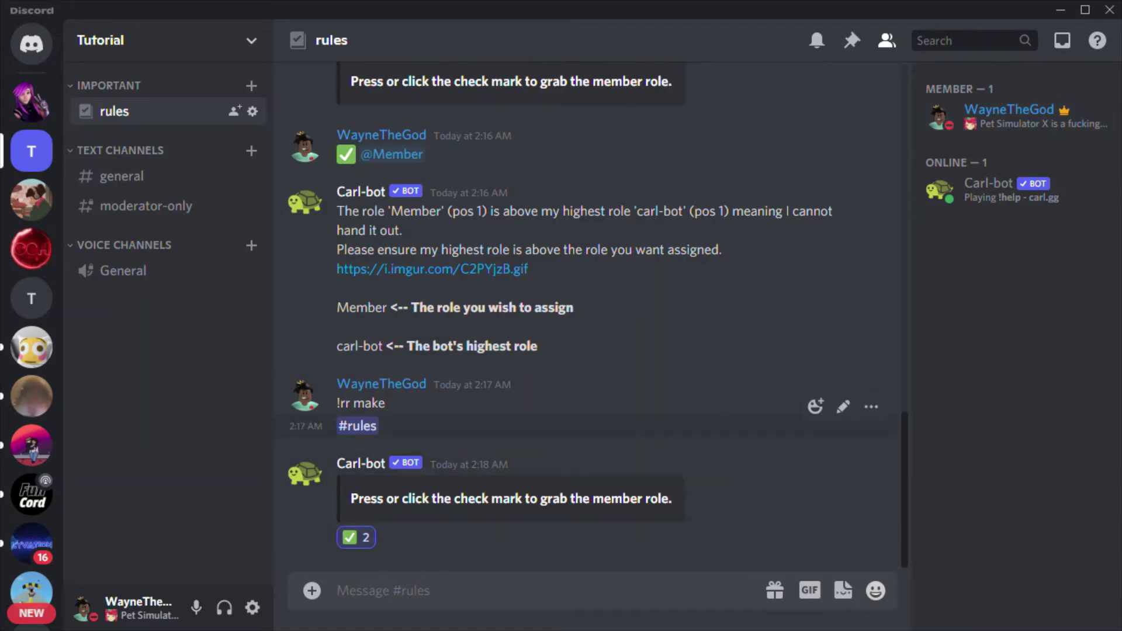
- Delete the 2:17 AM "!rr make" command and the "#rules" reply from the rules channel
left_click(872, 373)
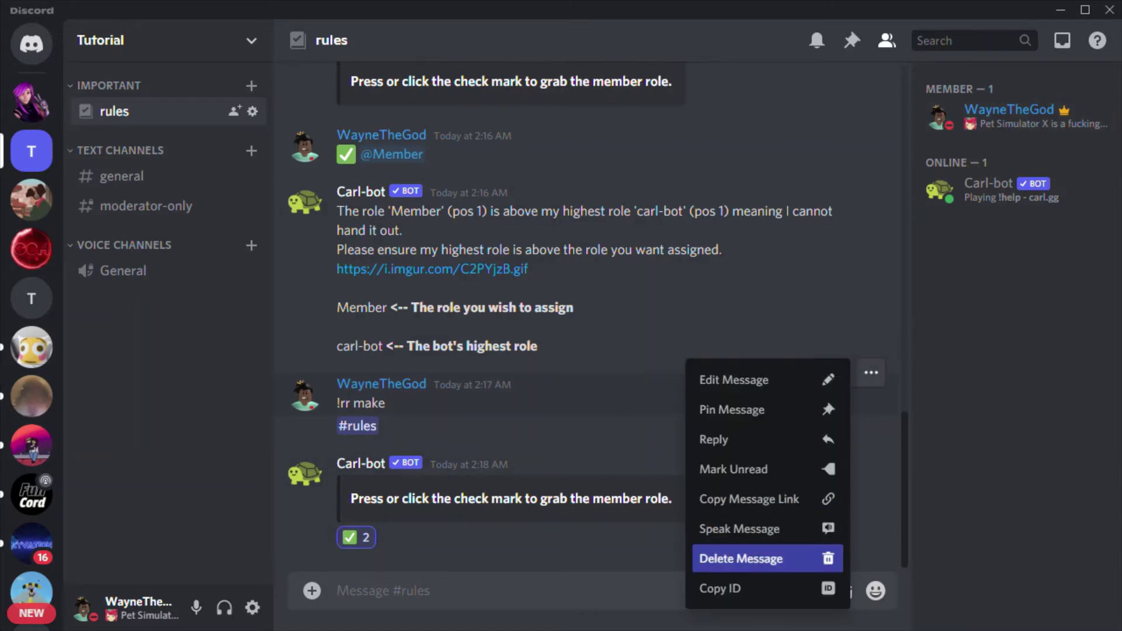
left_click(764, 556)
left_click(697, 396)
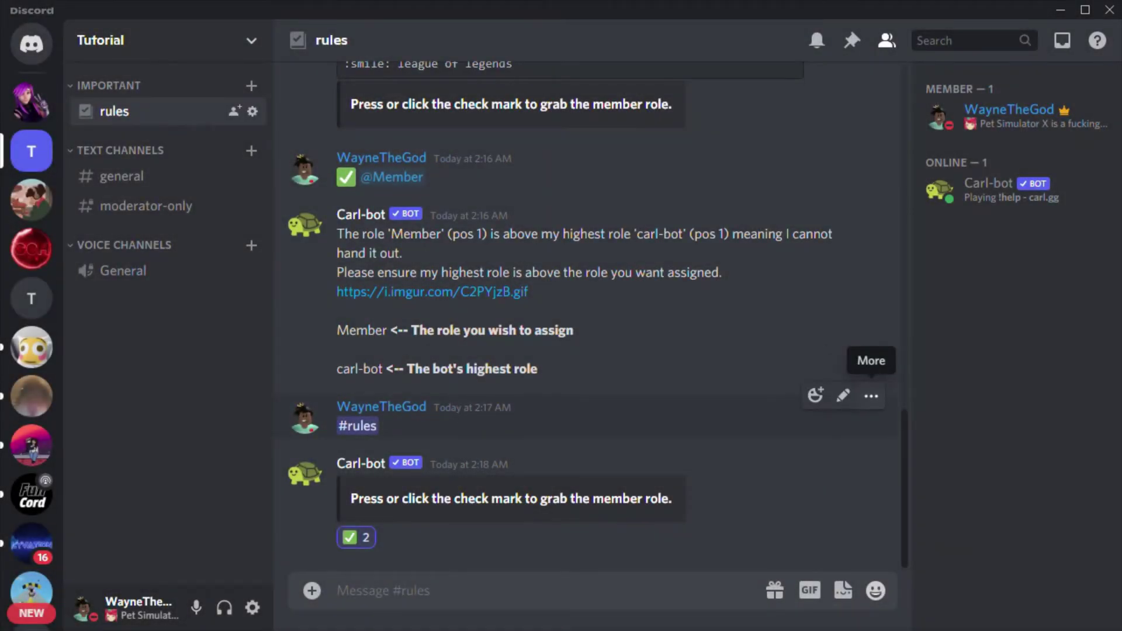
left_click(871, 395)
left_click(741, 570)
left_click(697, 397)
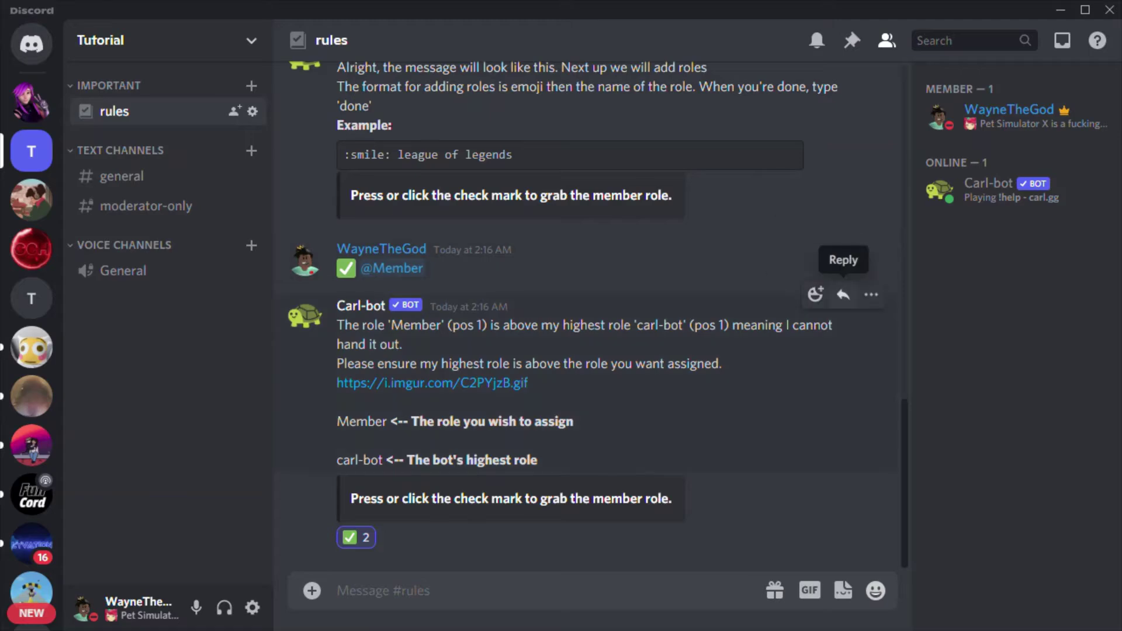
- Delete Carl-bot's 2:16 AM role position warning and its role format prompt from the rules channel
left_click(872, 295)
left_click(741, 451)
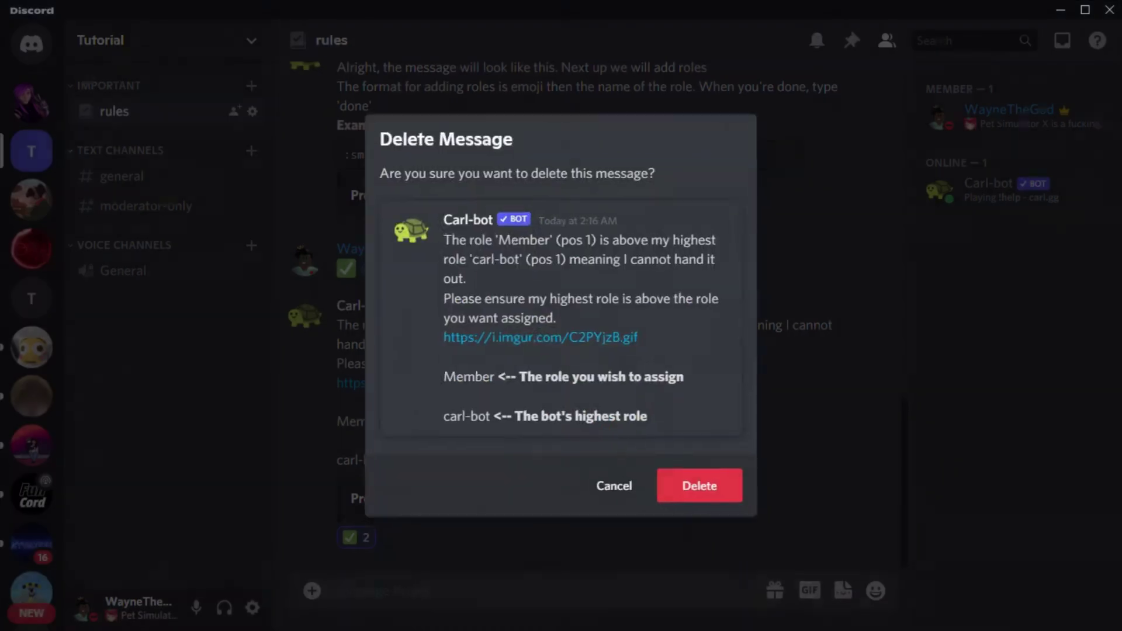
left_click(697, 482)
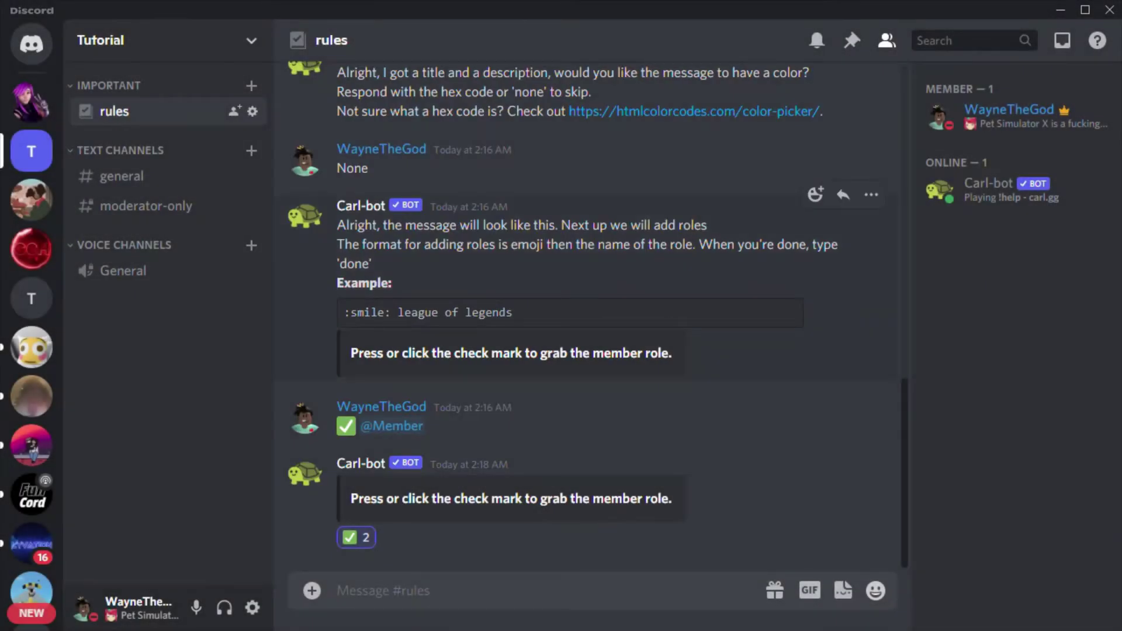
left_click(871, 195)
left_click(765, 348)
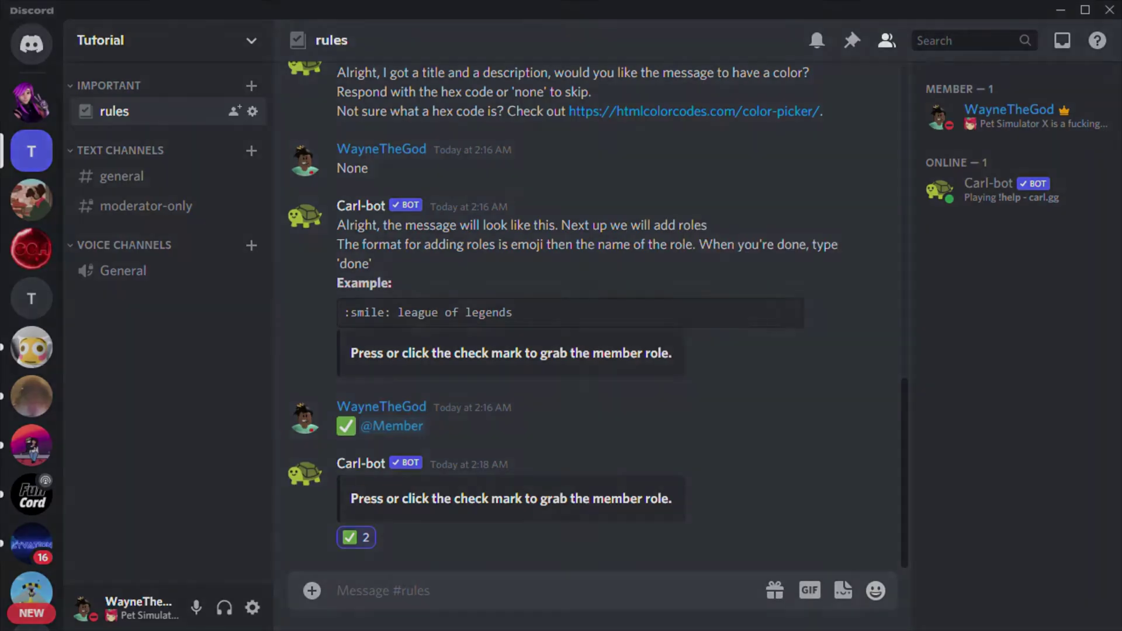
left_click(697, 485)
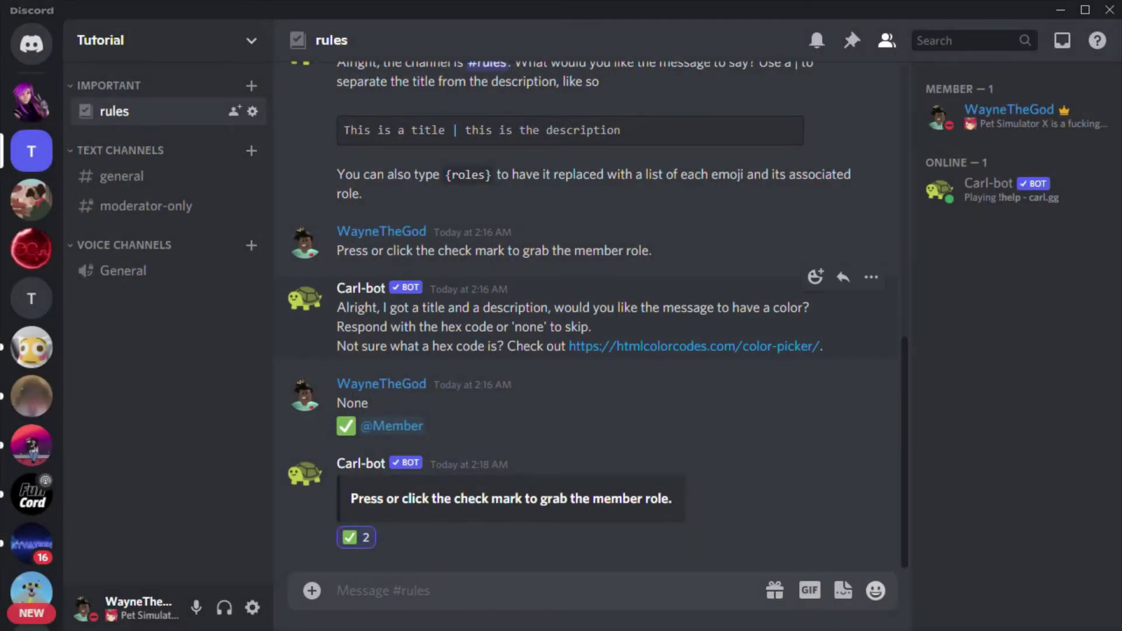
- Delete Carl-bot's 2:16 AM message color prompt and the "Press or click the check mark to grab the member role." reply
left_click(871, 277)
left_click(764, 433)
left_click(697, 433)
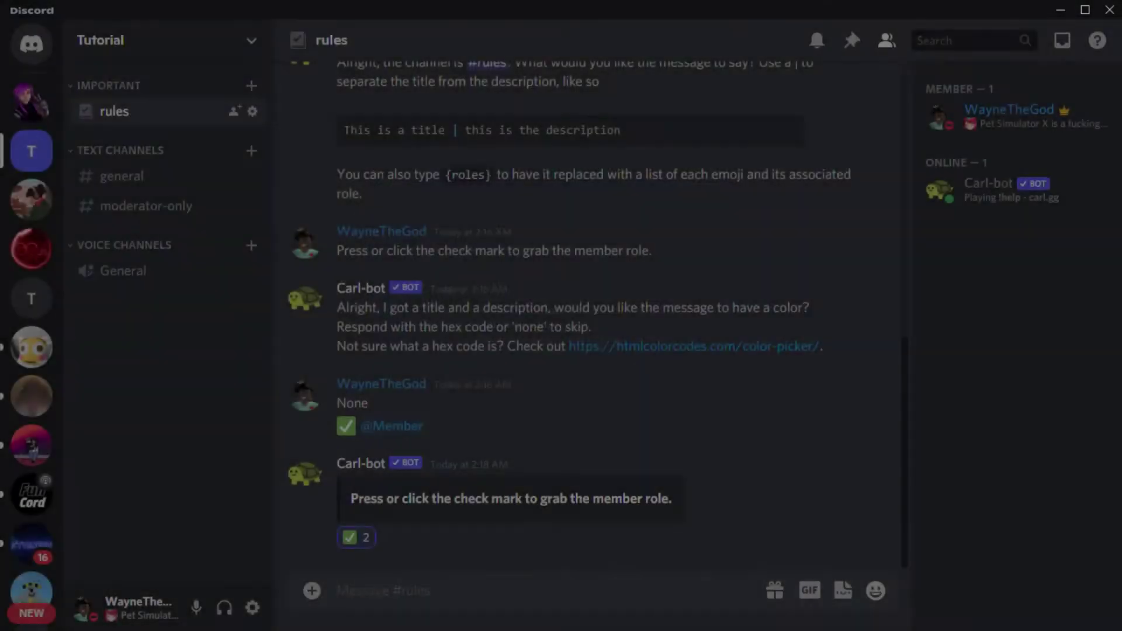
left_click(871, 350)
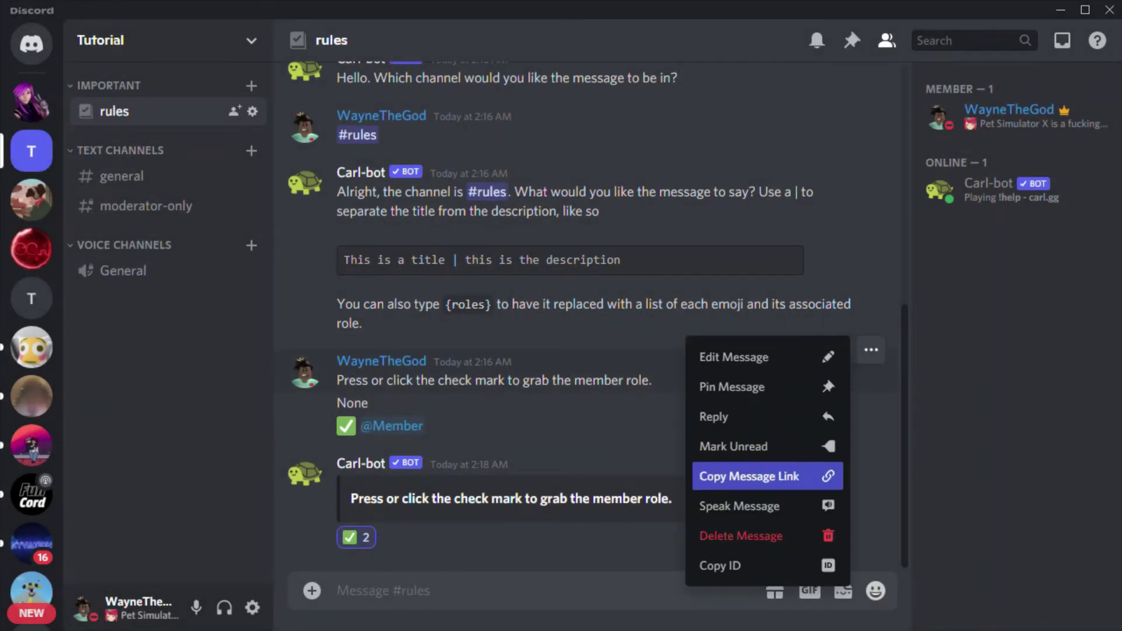
left_click(741, 536)
left_click(696, 403)
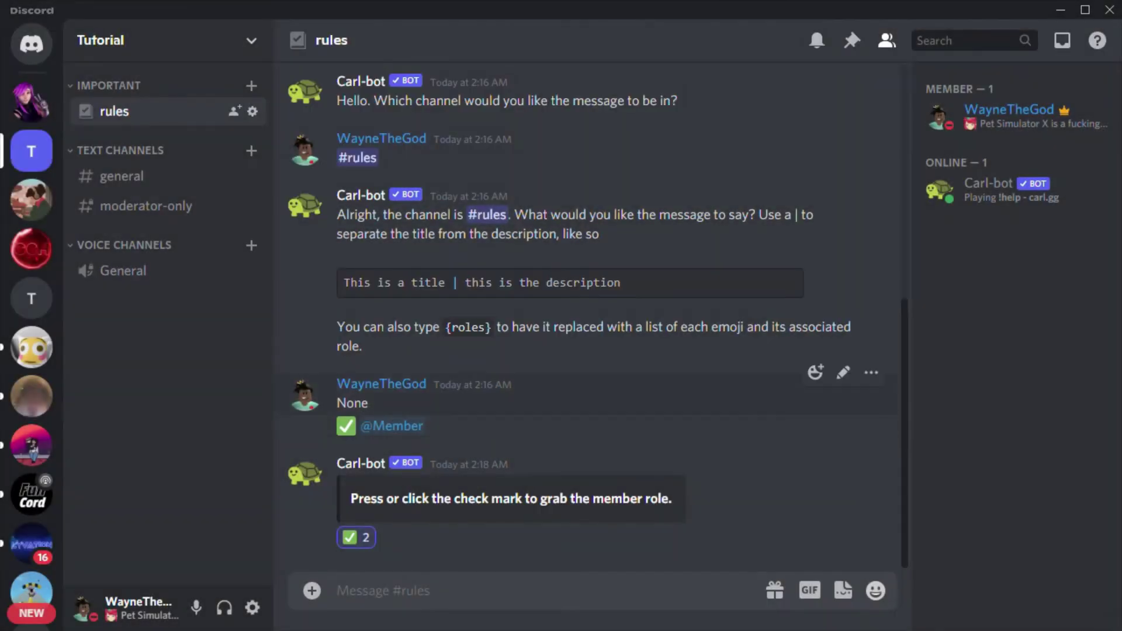
left_click(871, 372)
left_click(754, 558)
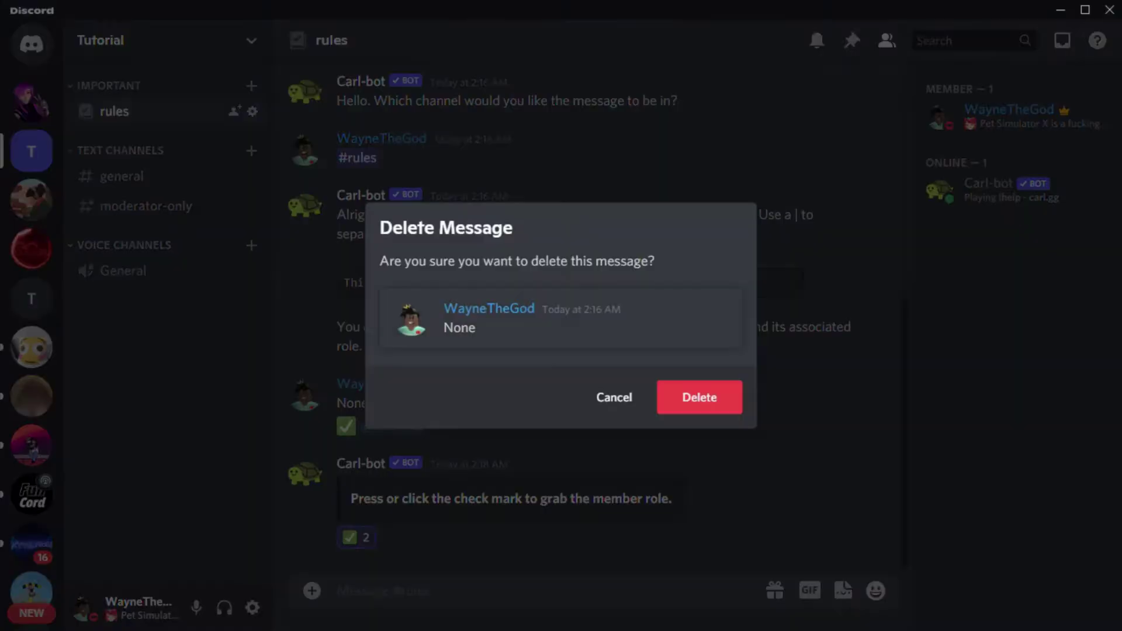
left_click(699, 398)
left_click(872, 395)
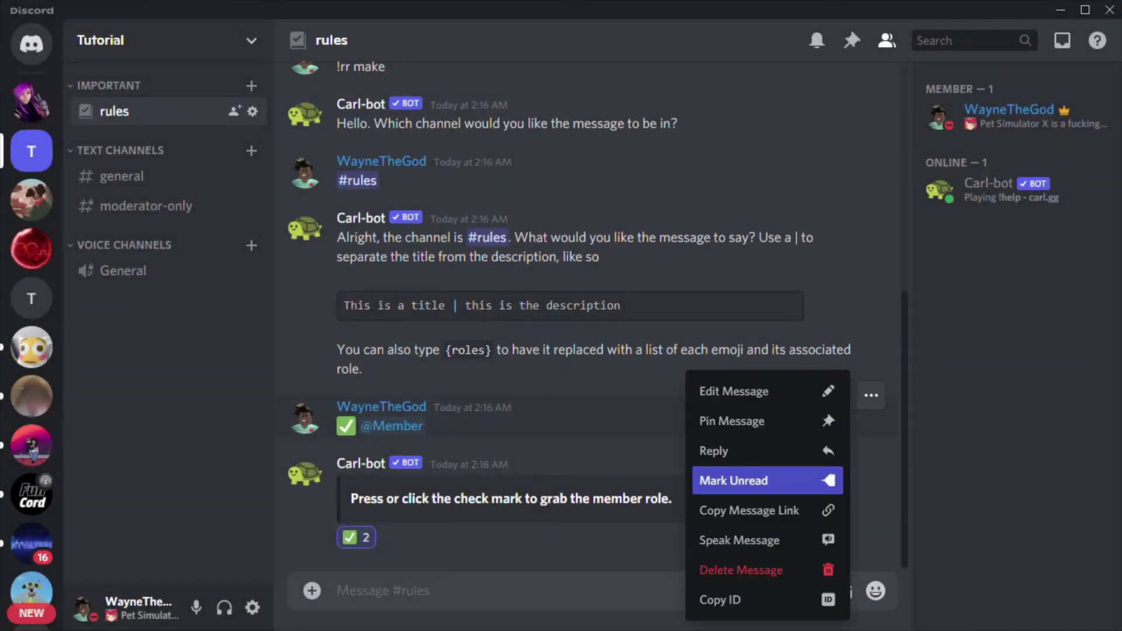
left_click(741, 570)
left_click(699, 397)
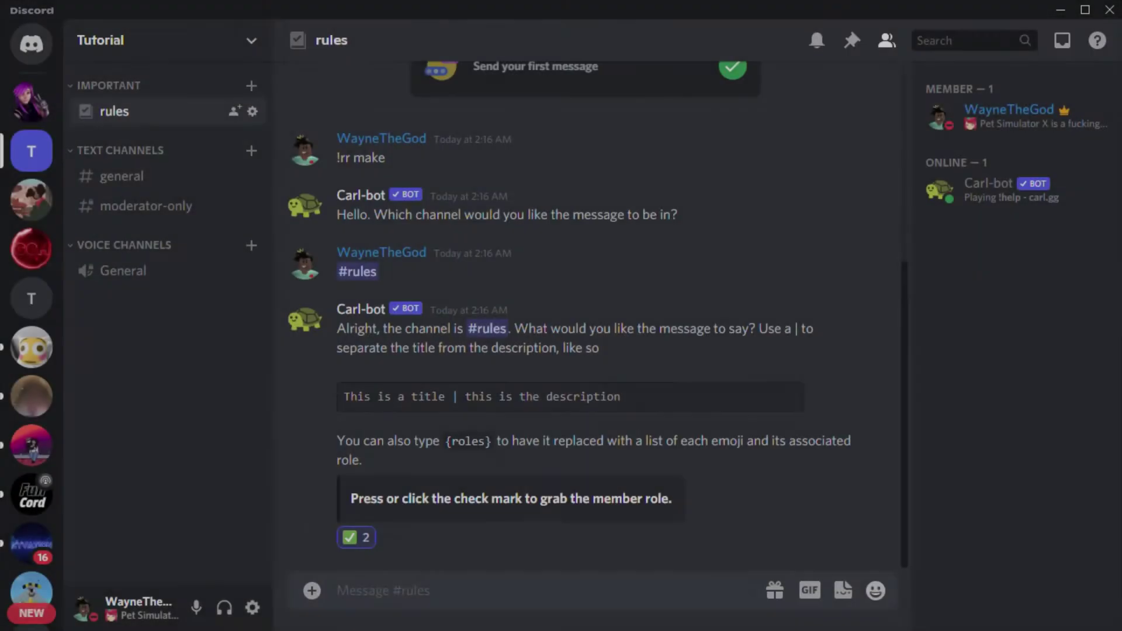
- Delete Carl-bot's 2:16 AM message text prompt and its channel prompt from the rules channel
left_click(871, 296)
left_click(743, 453)
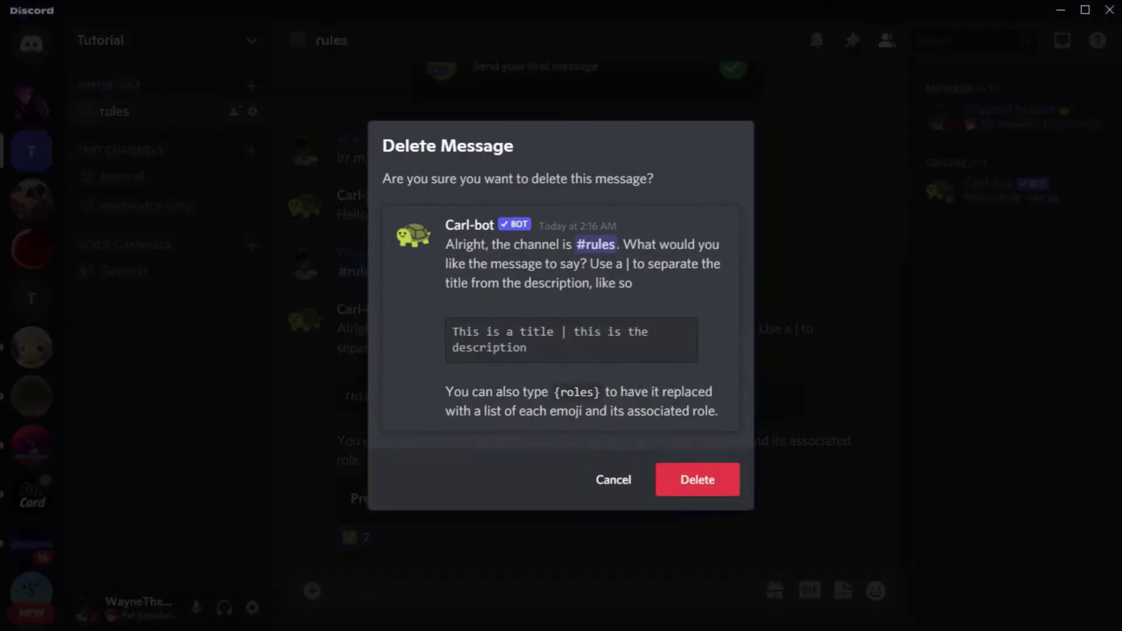
left_click(698, 479)
left_click(871, 338)
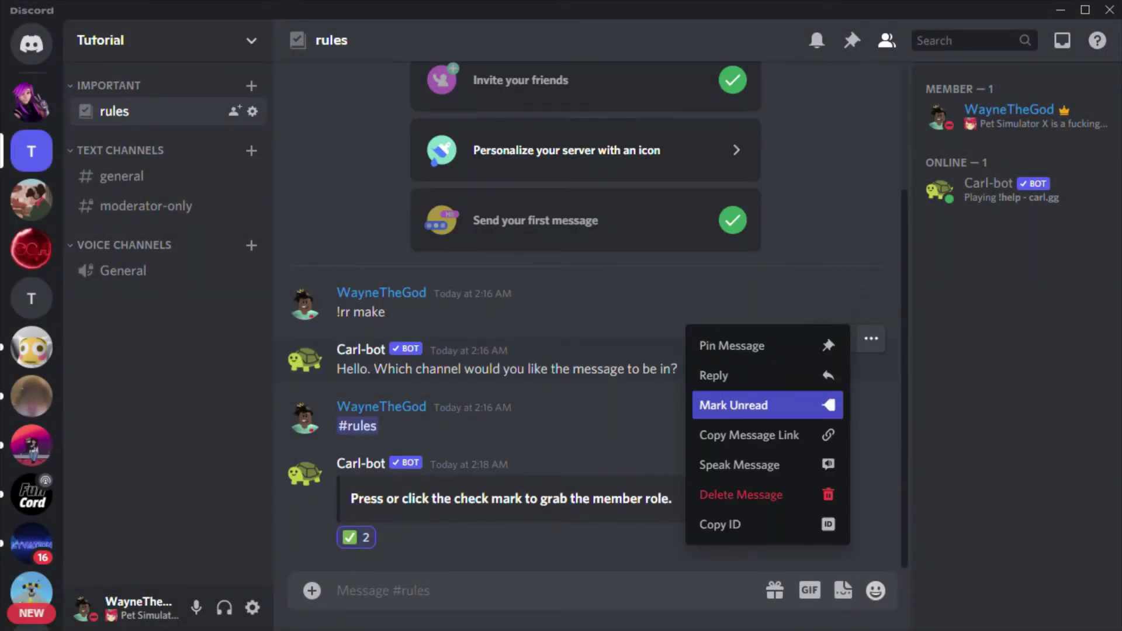
left_click(741, 494)
left_click(696, 406)
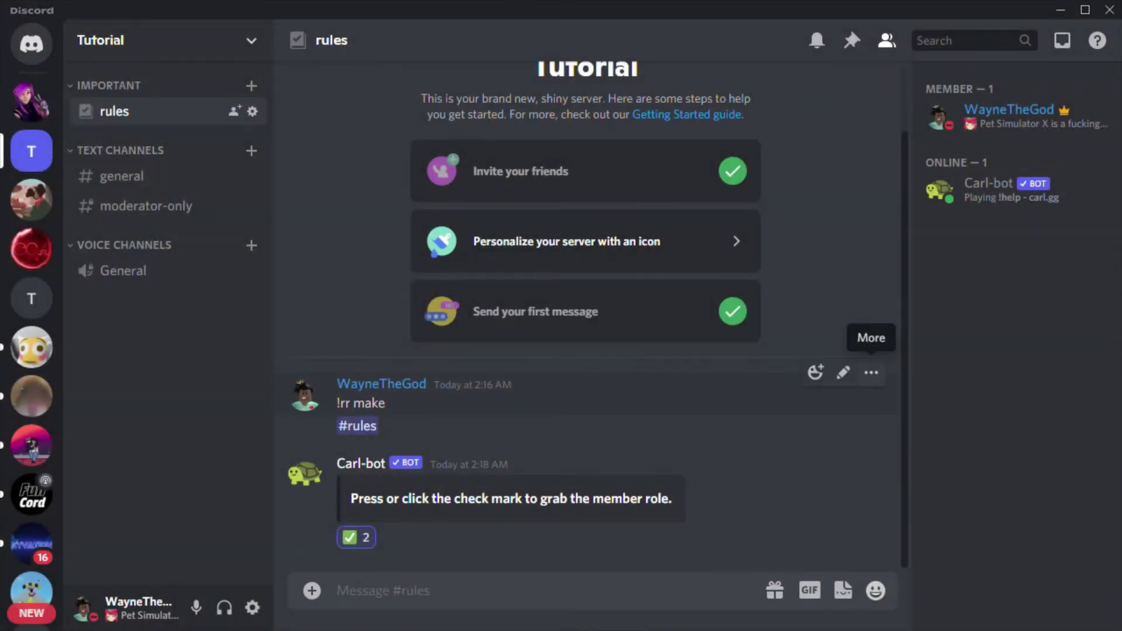
- Delete the remaining 2:16 AM "!rr make" command and "#rules" reply, keeping only Carl-bot's reaction role message
left_click(871, 373)
left_click(760, 558)
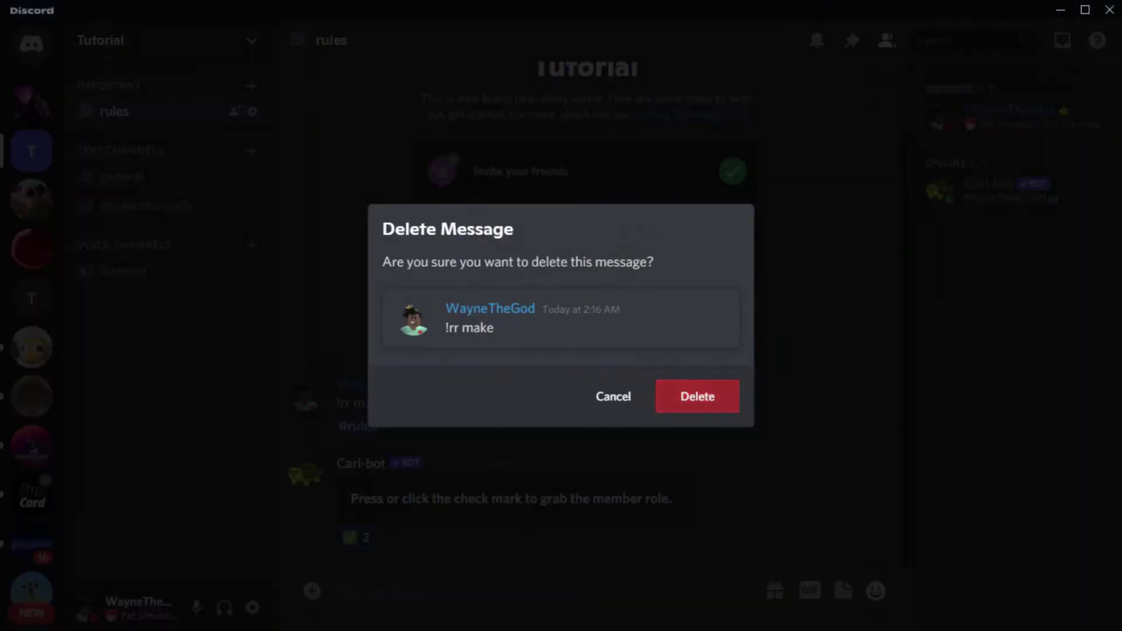
left_click(697, 396)
left_click(870, 393)
left_click(760, 568)
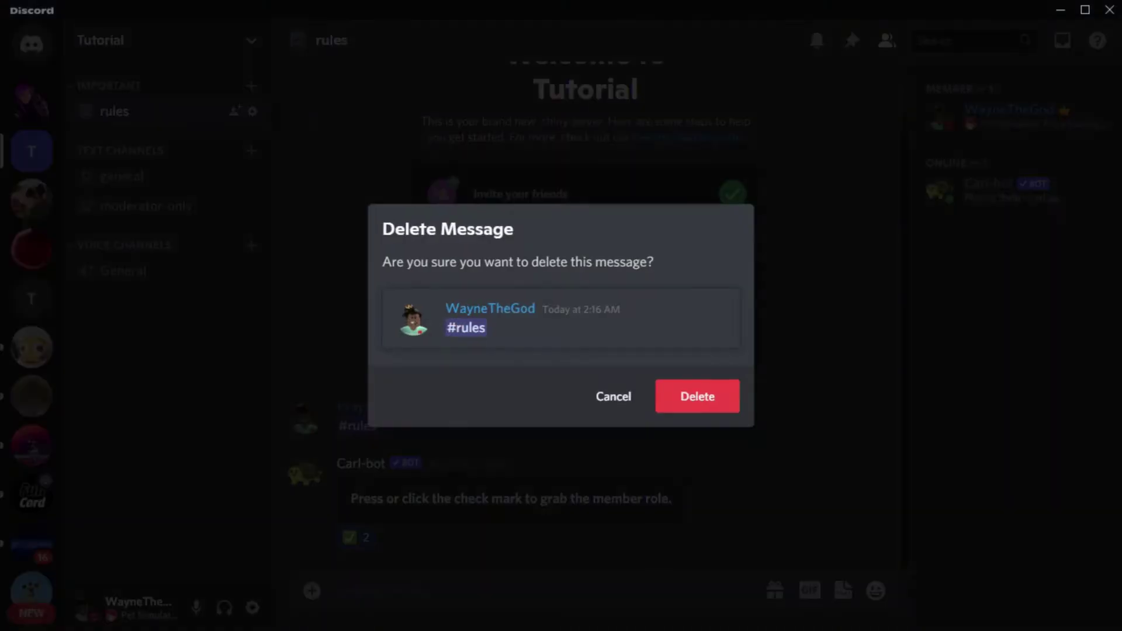
left_click(698, 396)
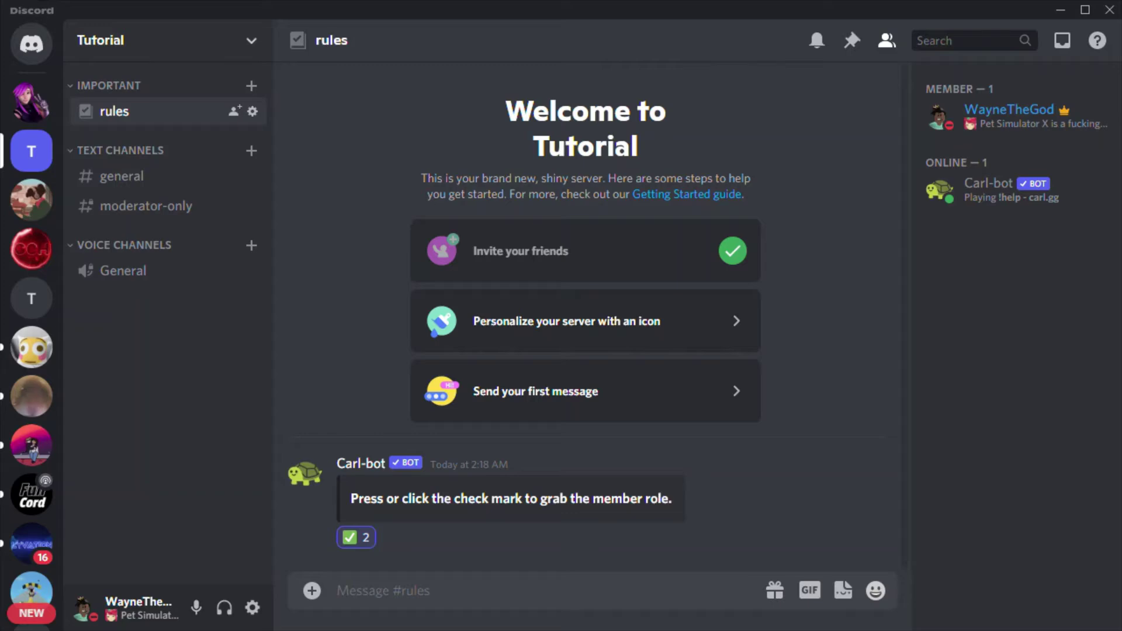
left_click(251, 85)
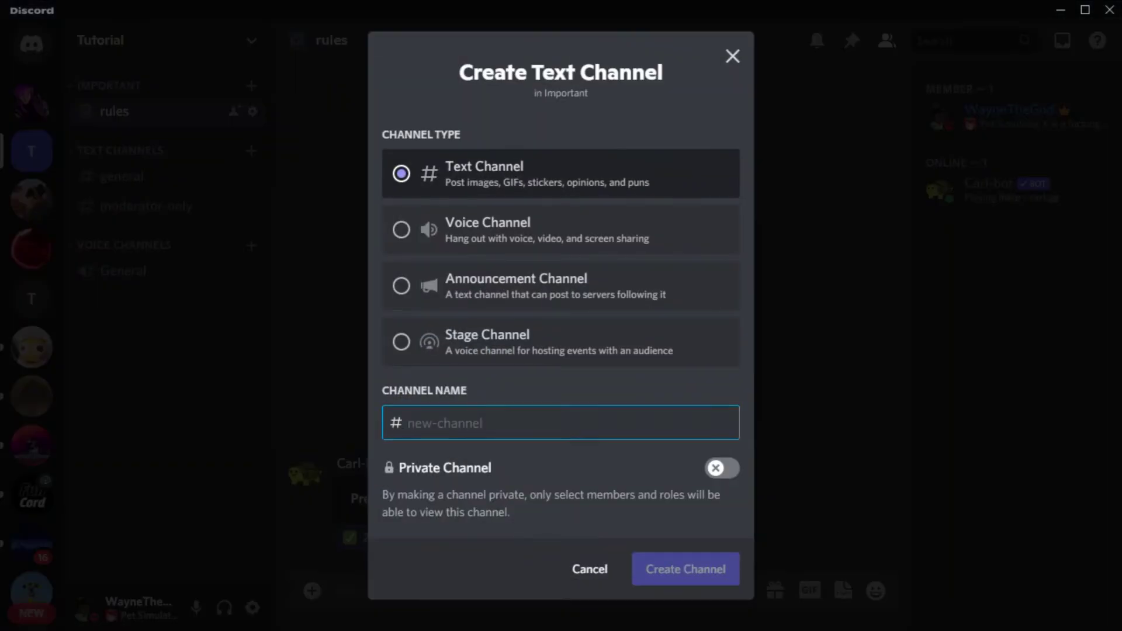
key("Escape")
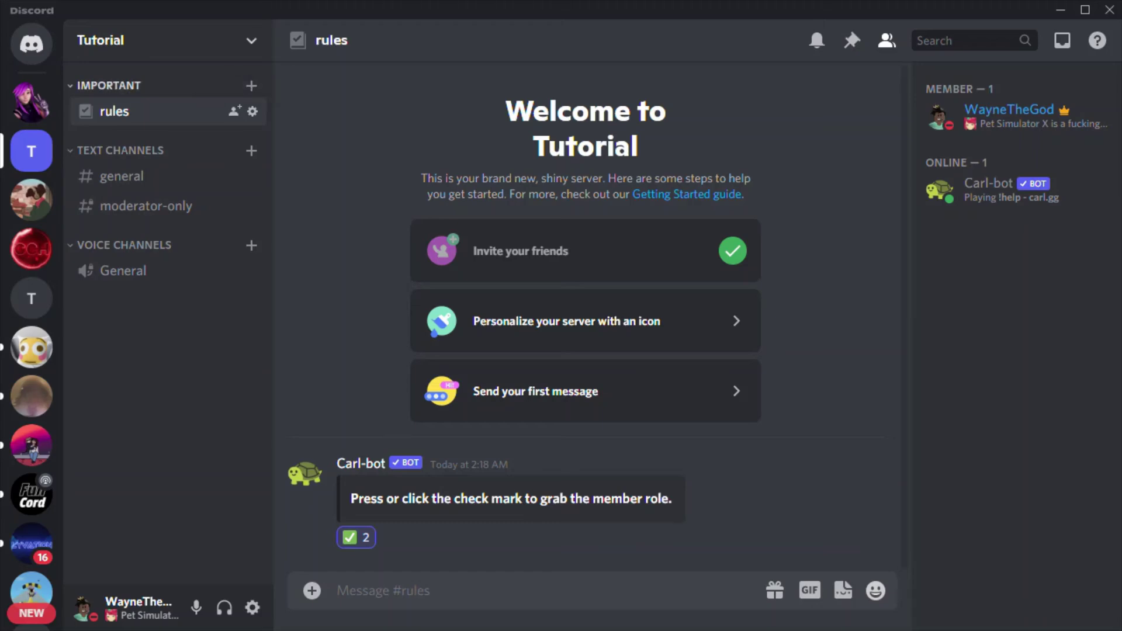
right_click(186, 86)
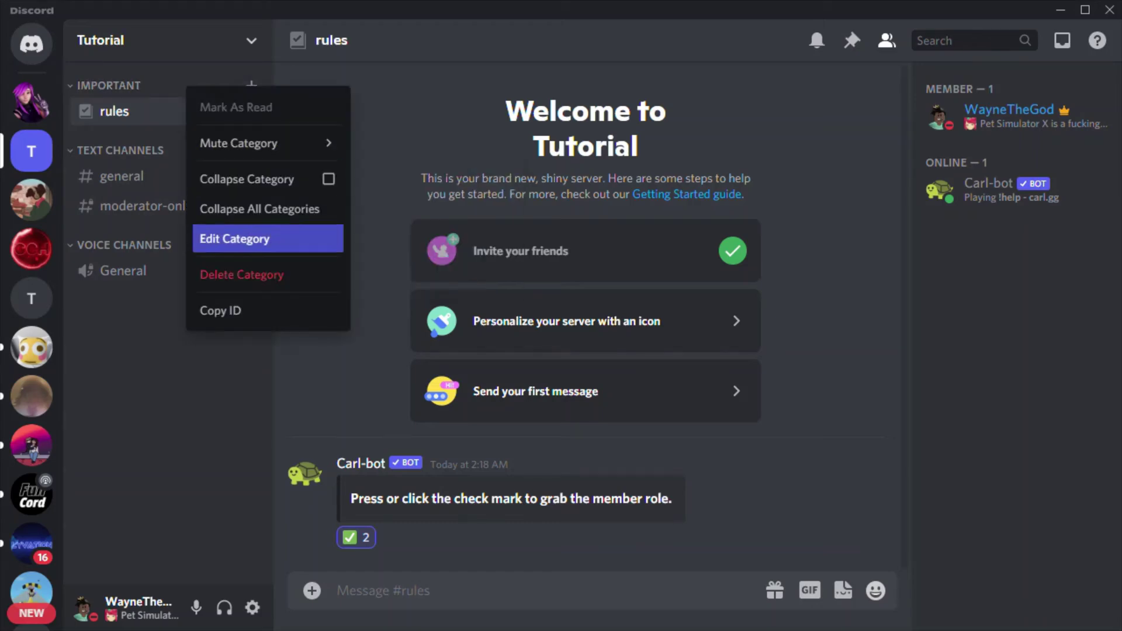
left_click(235, 239)
left_click(169, 135)
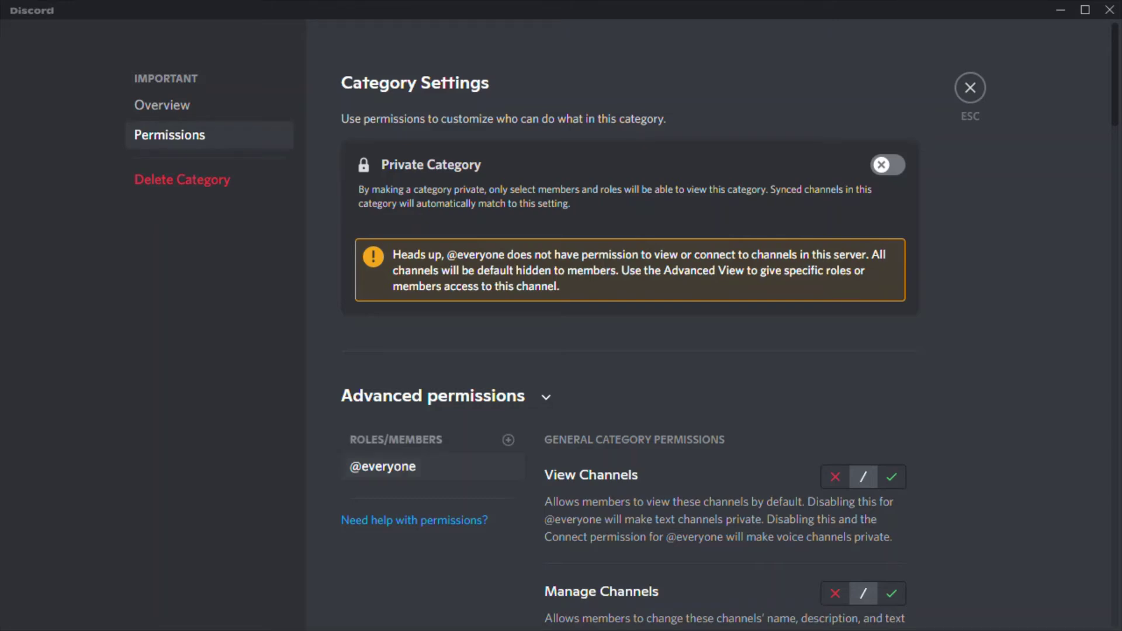
scroll(643, 351, "down", 5)
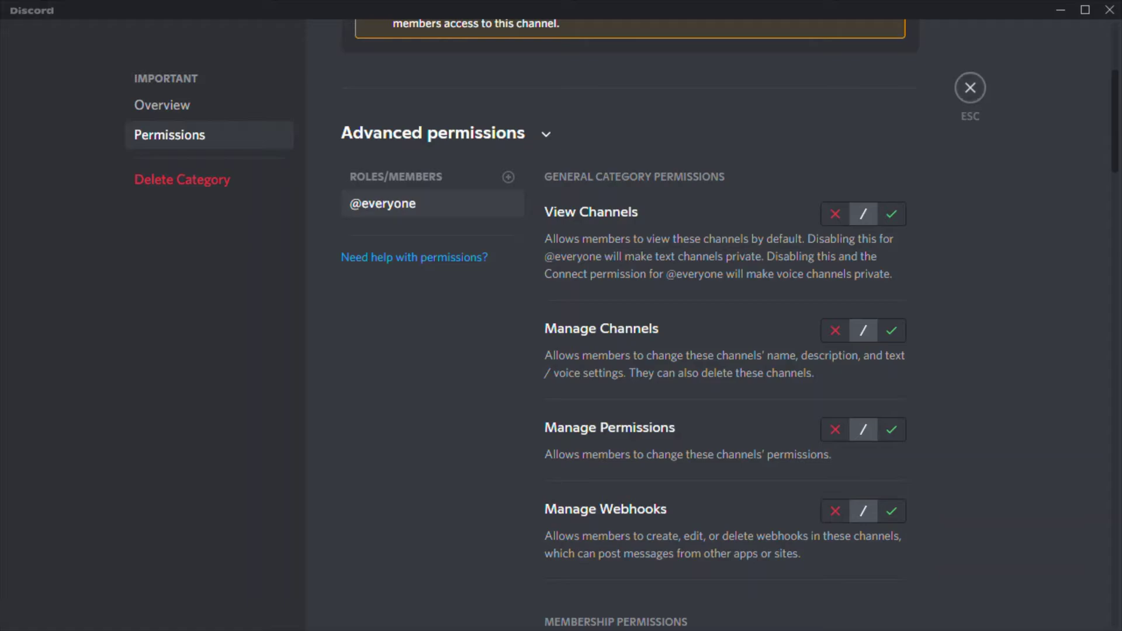
key("Escape")
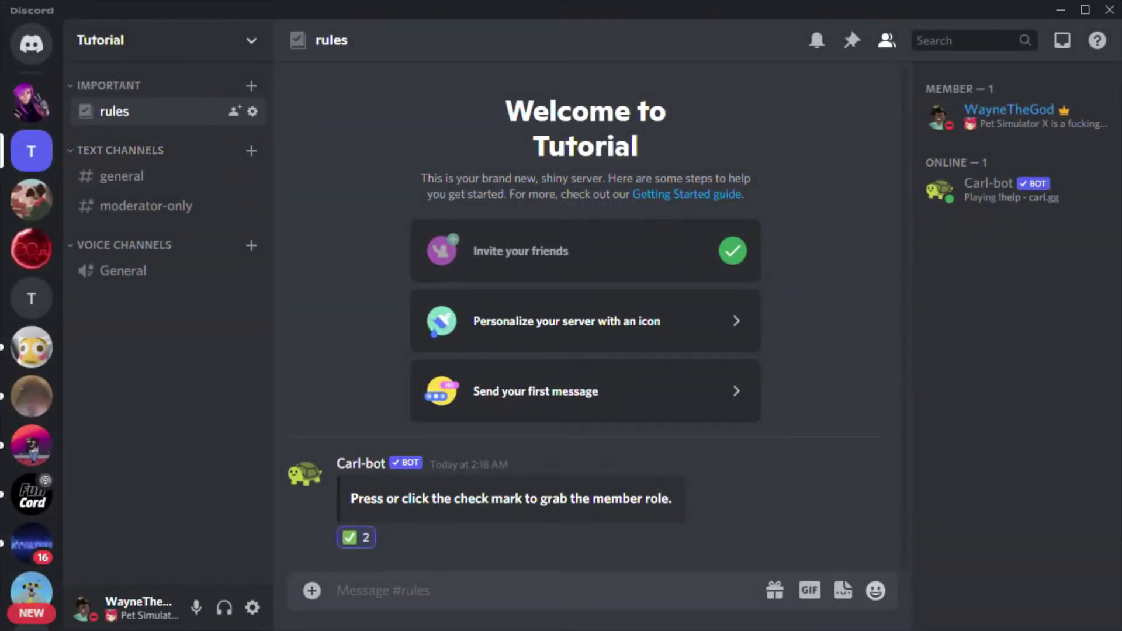
right_click(148, 117)
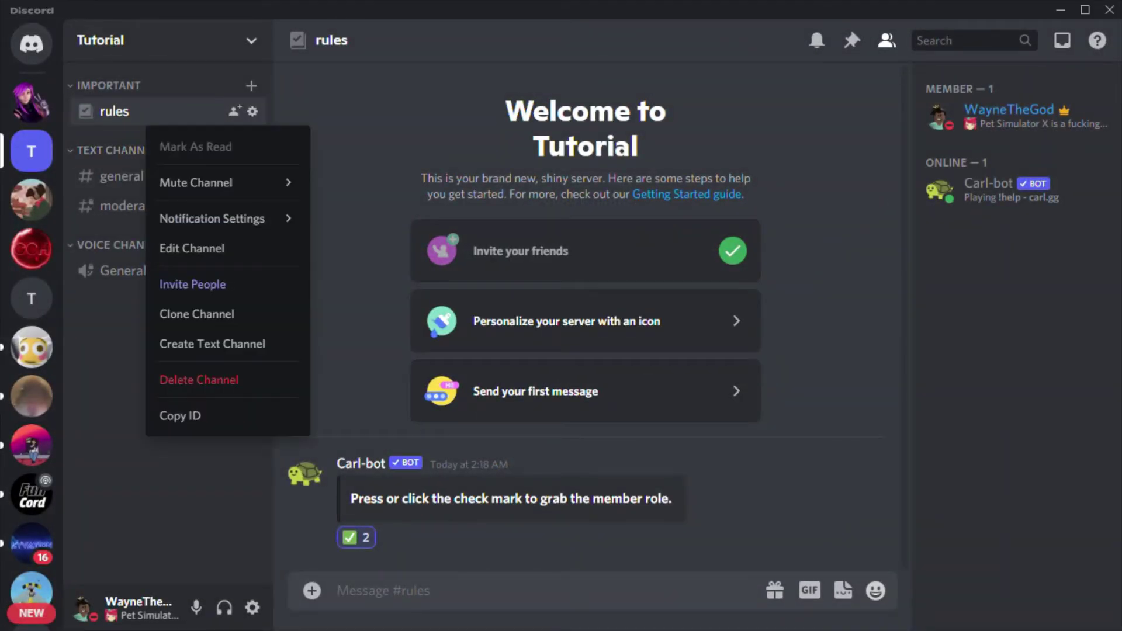
left_click(192, 248)
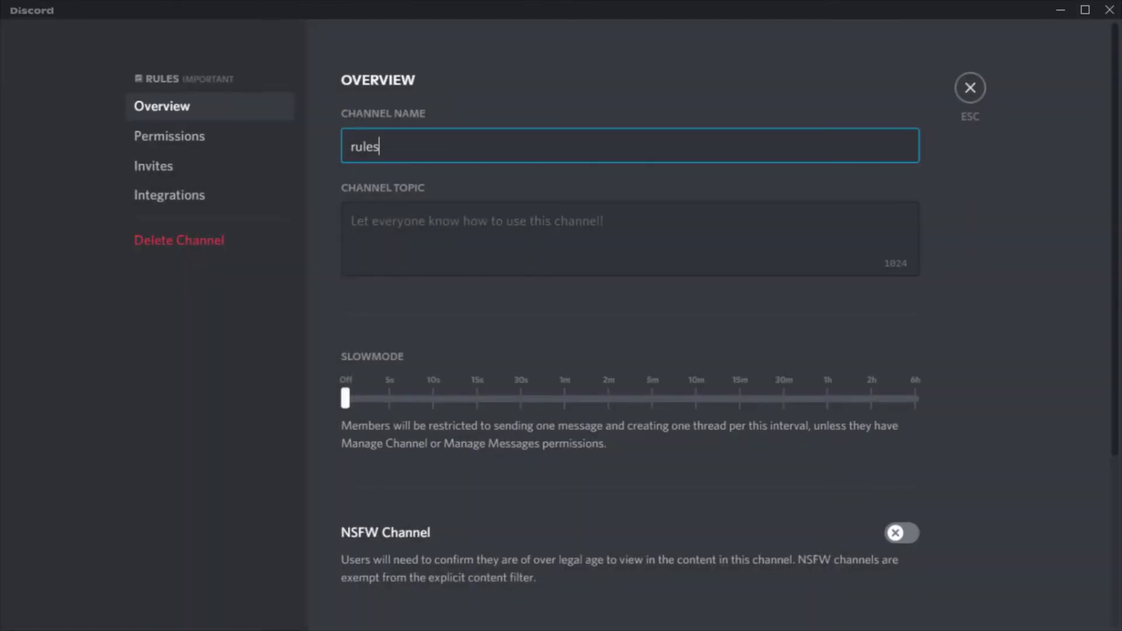
left_click(169, 136)
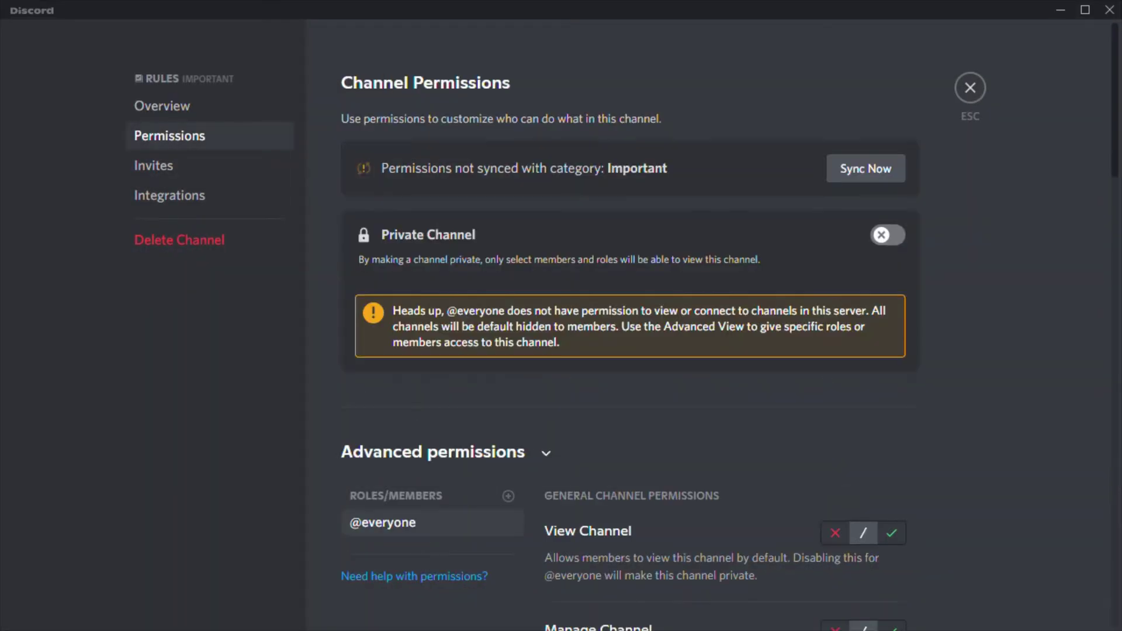
scroll(628, 351, "down", 3)
left_click(891, 358)
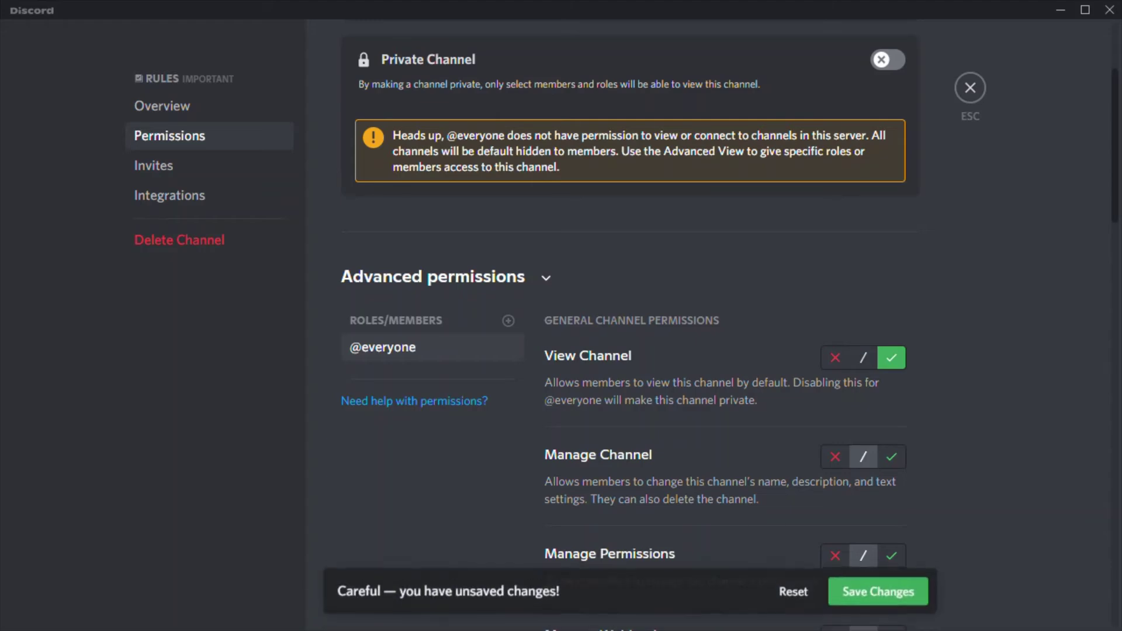
scroll(891, 357, "down", 20)
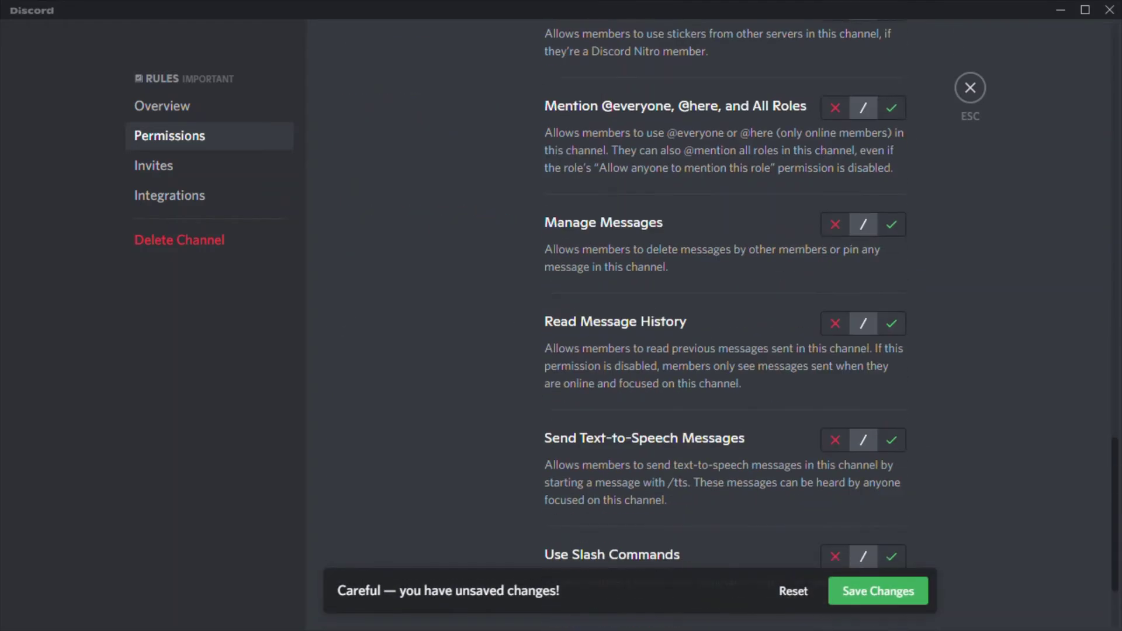
left_click(891, 324)
left_click(877, 591)
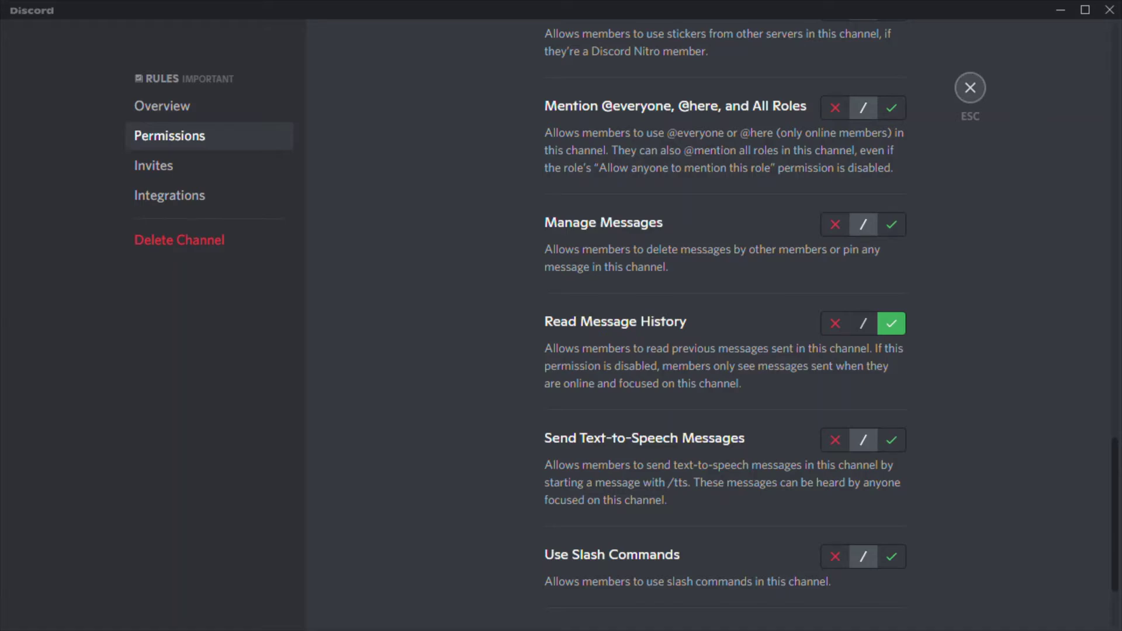
left_click(970, 88)
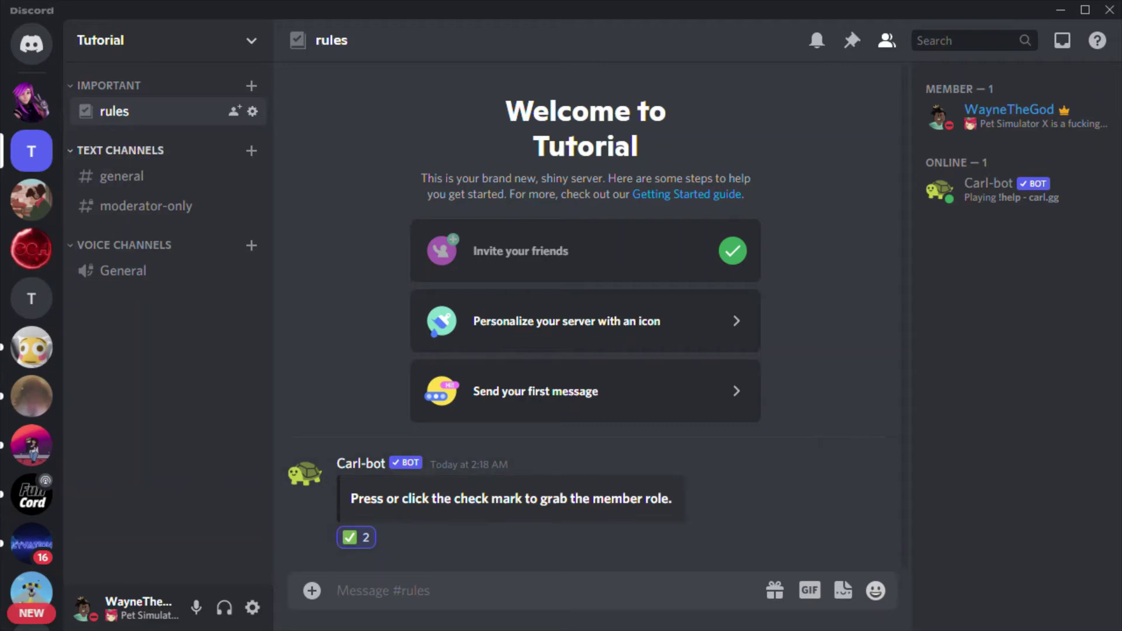
left_click(140, 177)
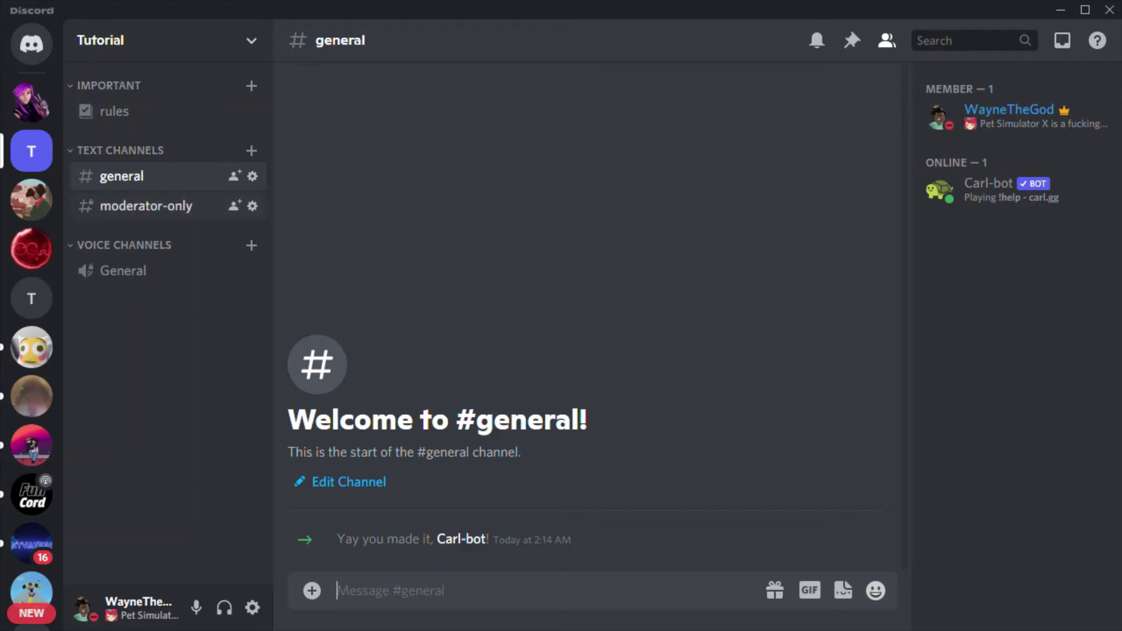
left_click(147, 206)
left_click(141, 177)
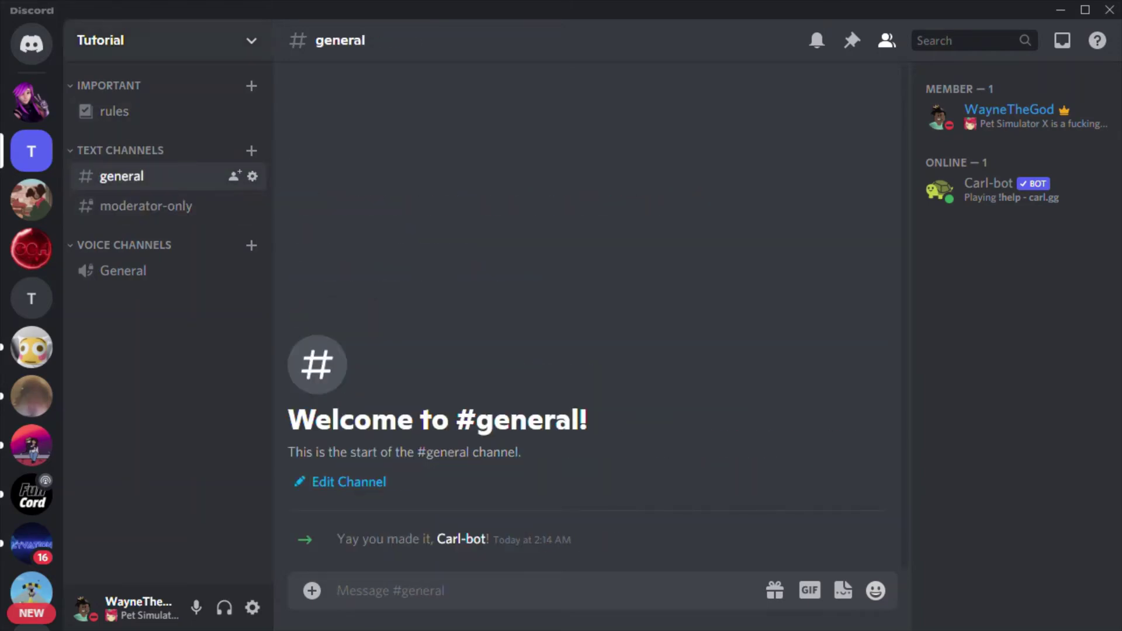
- Create a non-private category named Events in the Tutorial server
left_click(251, 41)
left_click(251, 40)
left_click(252, 40)
left_click(251, 40)
left_click(251, 41)
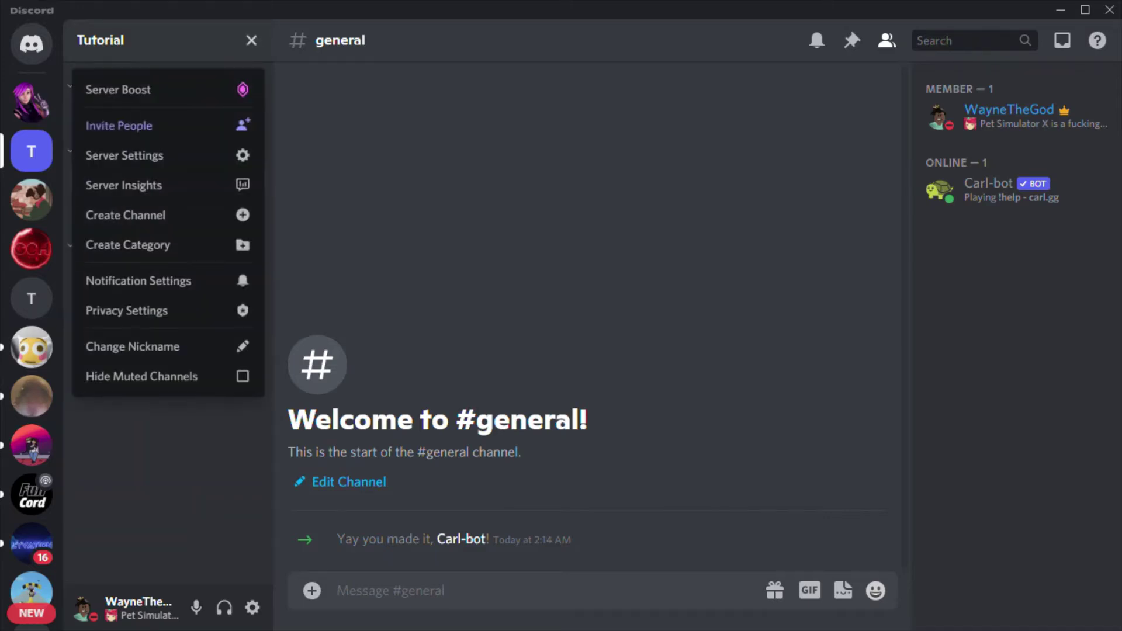
left_click(146, 245)
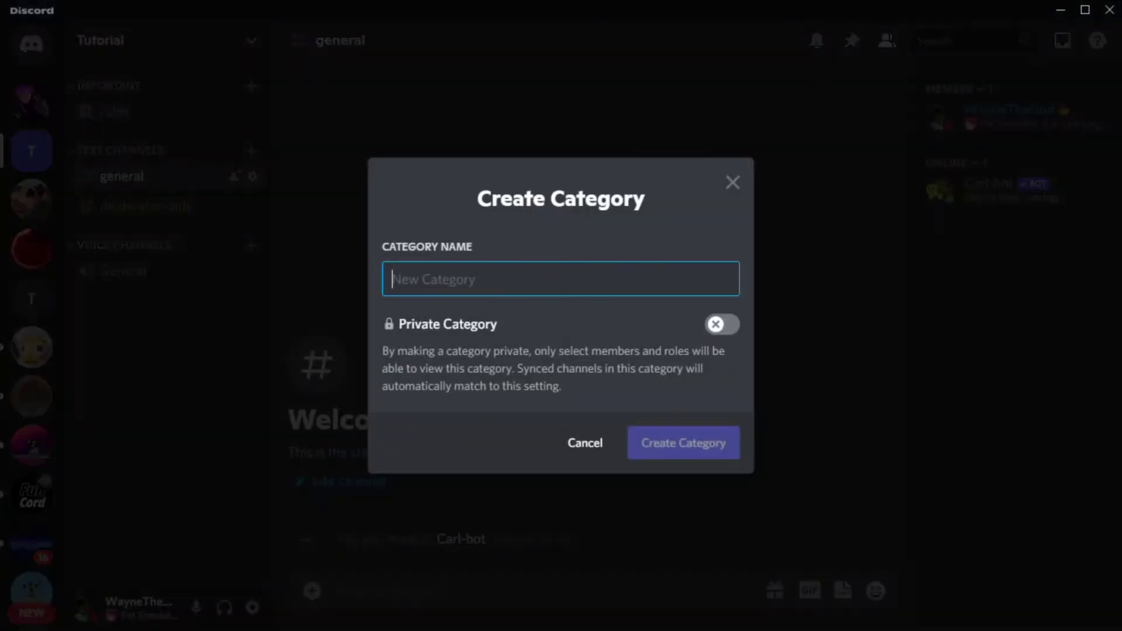
type("Events")
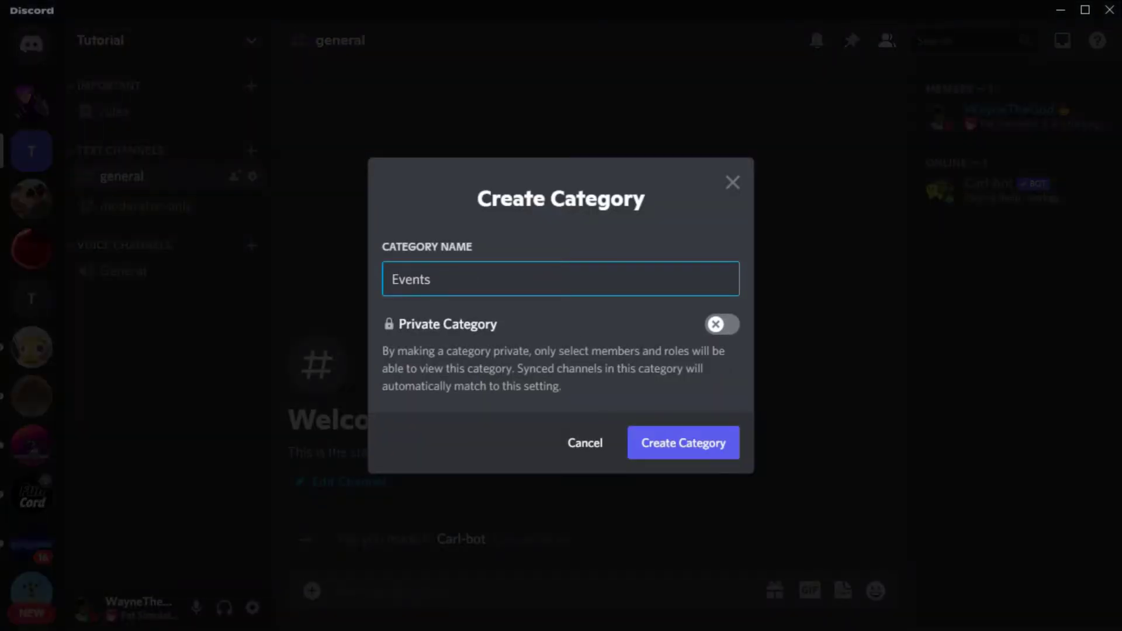
key("Return")
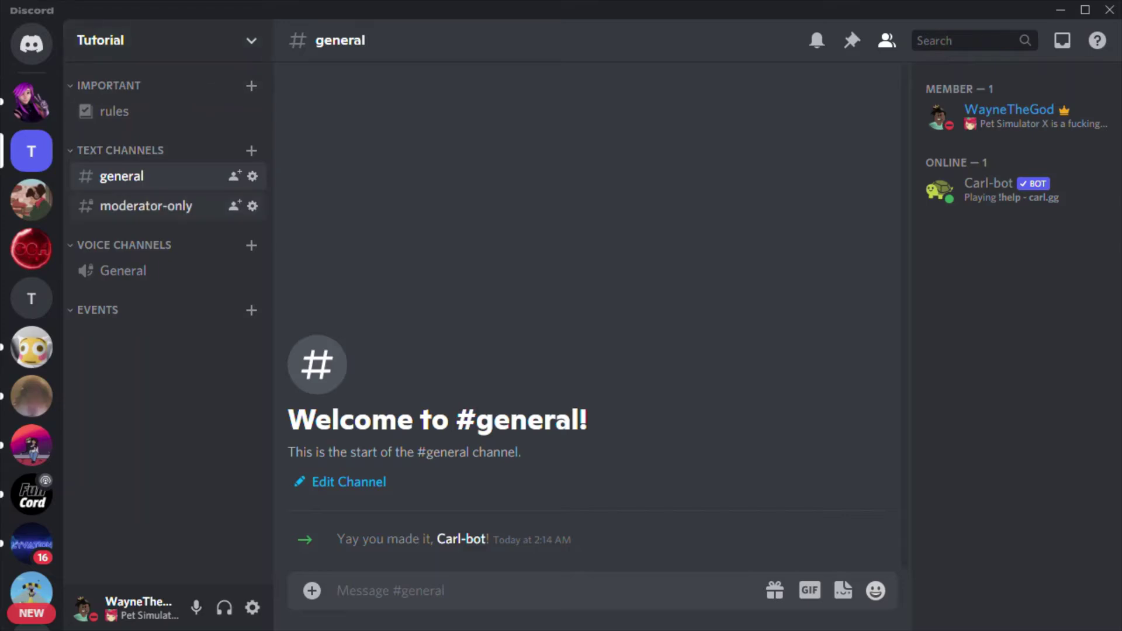
- Create a server role named Events with the dark blue role color, saving it without separate member display
left_click(170, 41)
left_click(158, 155)
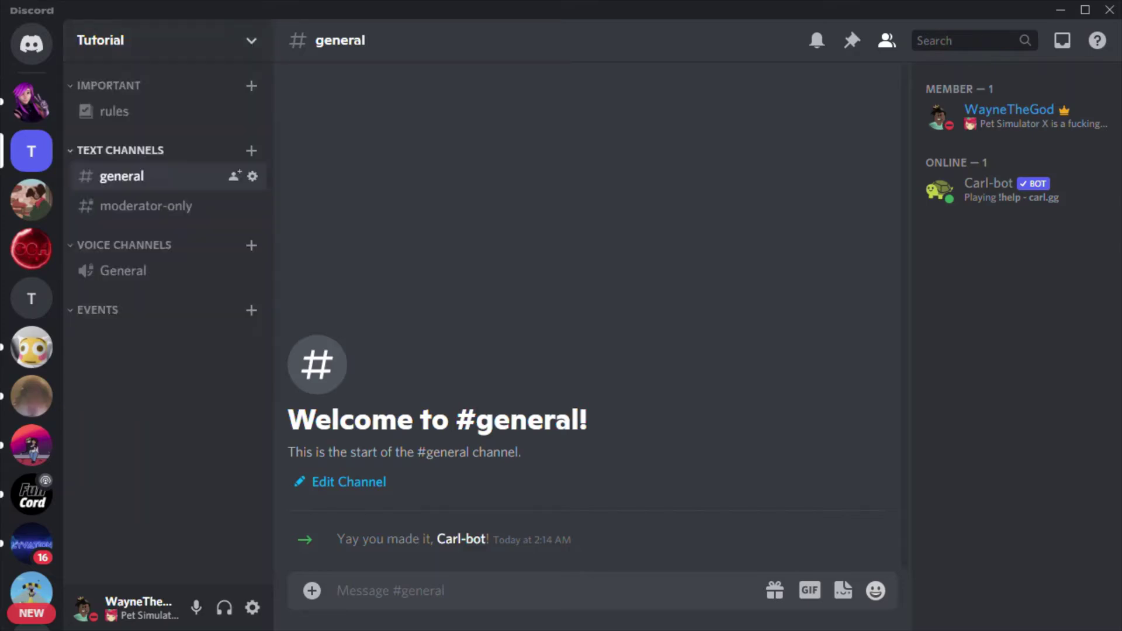
left_click(150, 135)
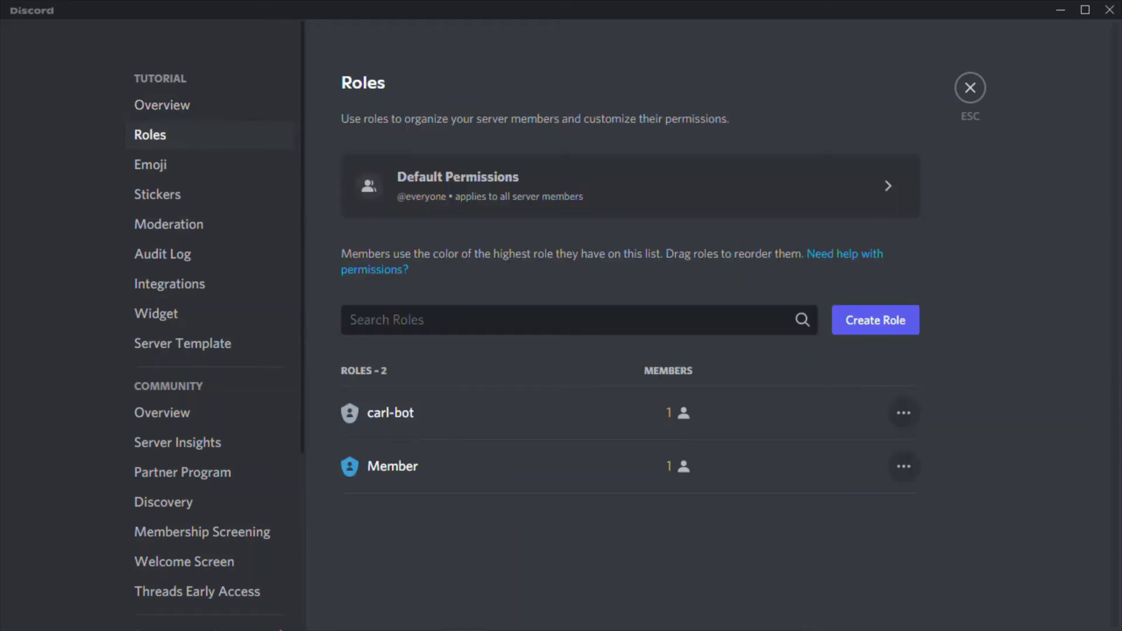
left_click(875, 319)
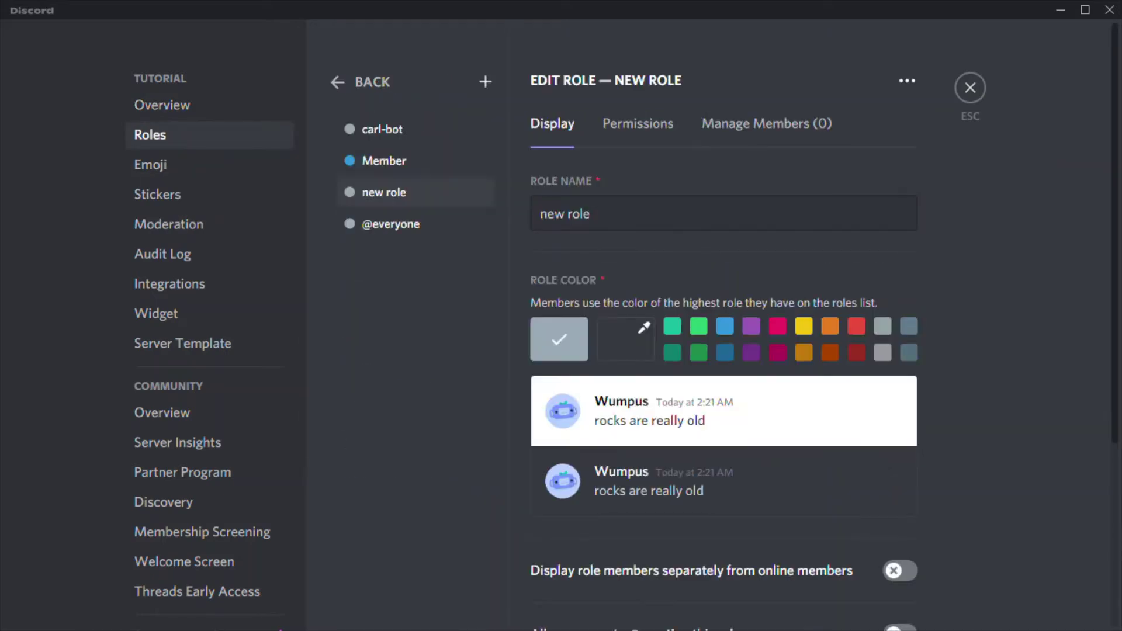
left_click_drag(594, 213, 537, 213)
key("BackSpace")
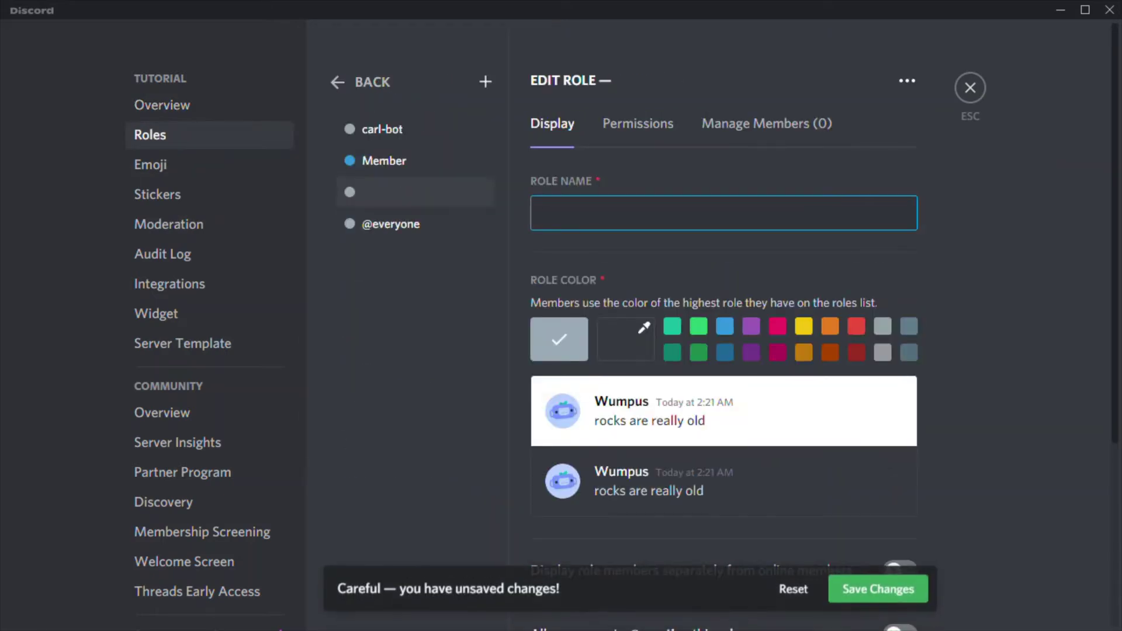
type("Events")
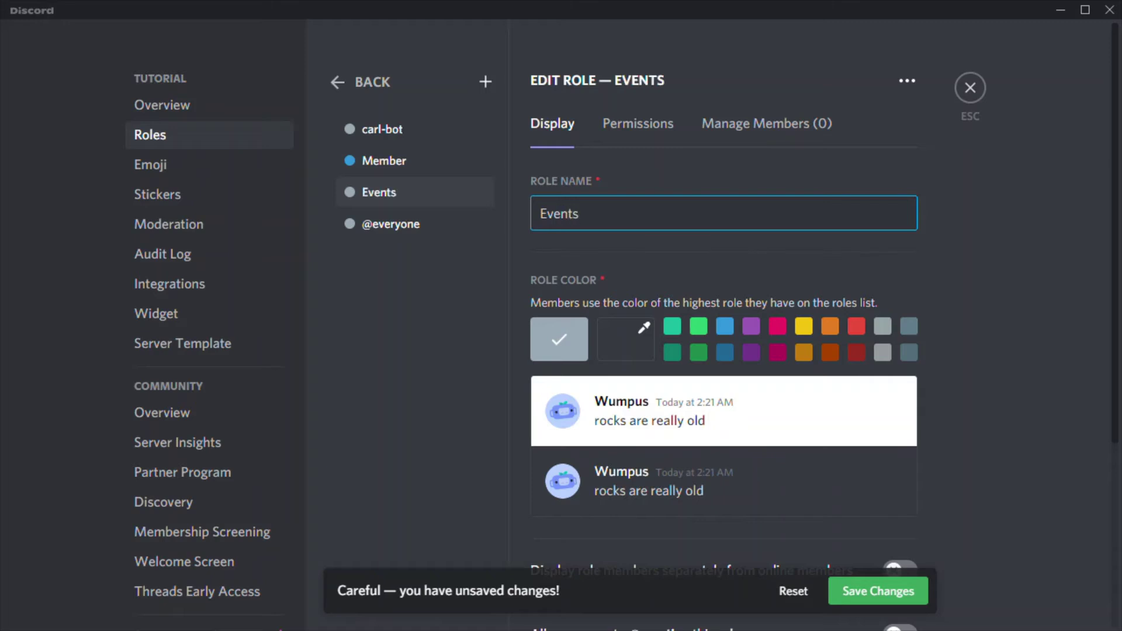
left_click(725, 352)
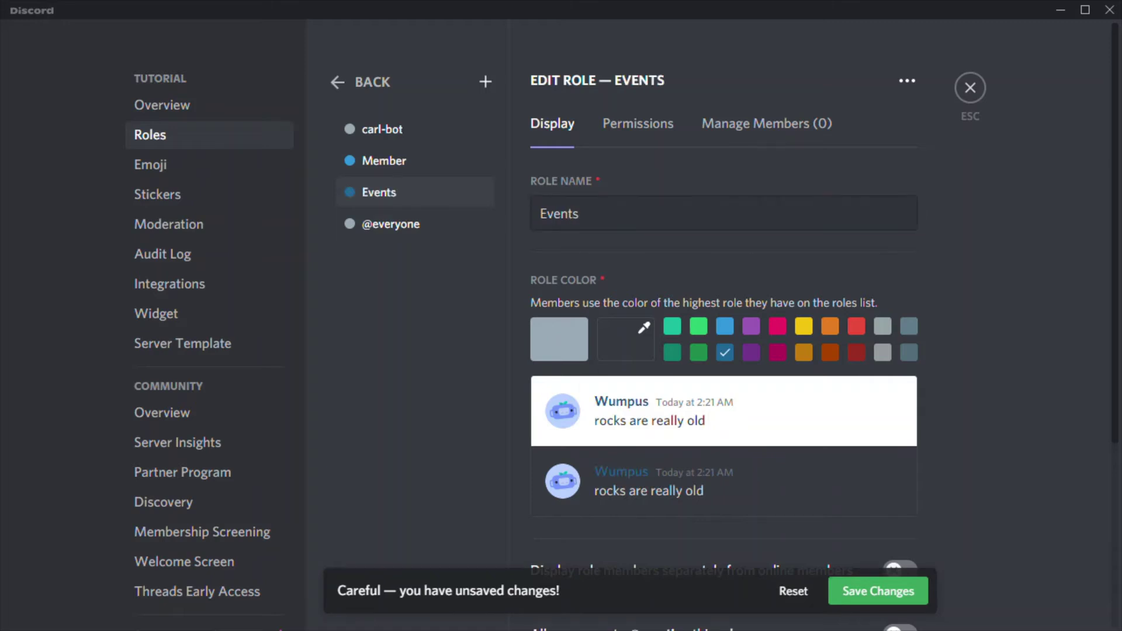
left_click(878, 591)
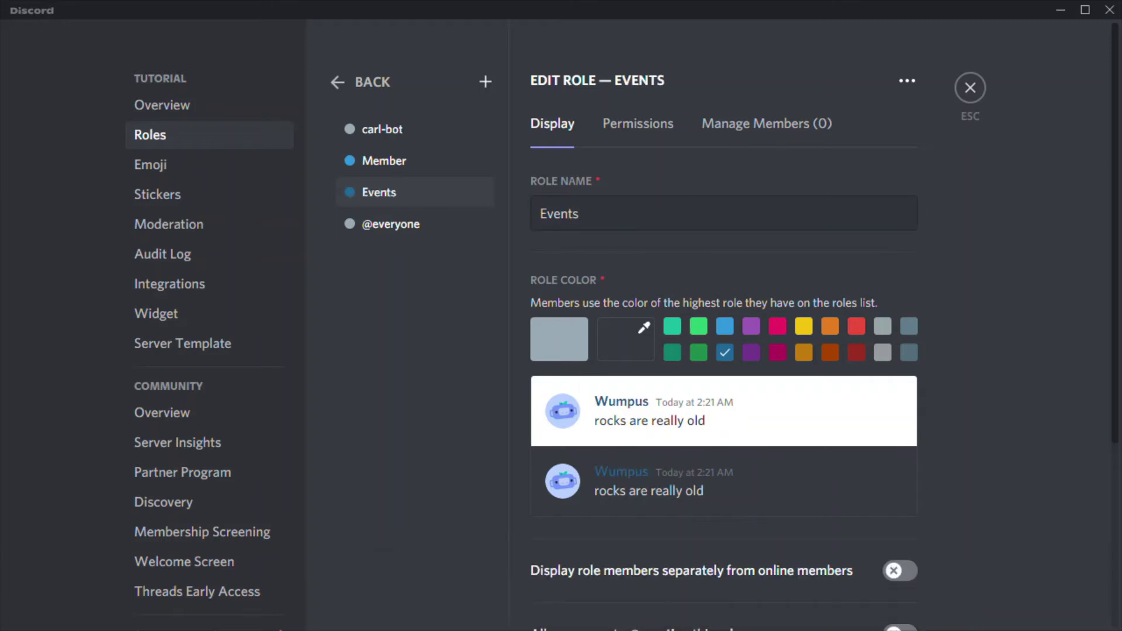
left_click(900, 571)
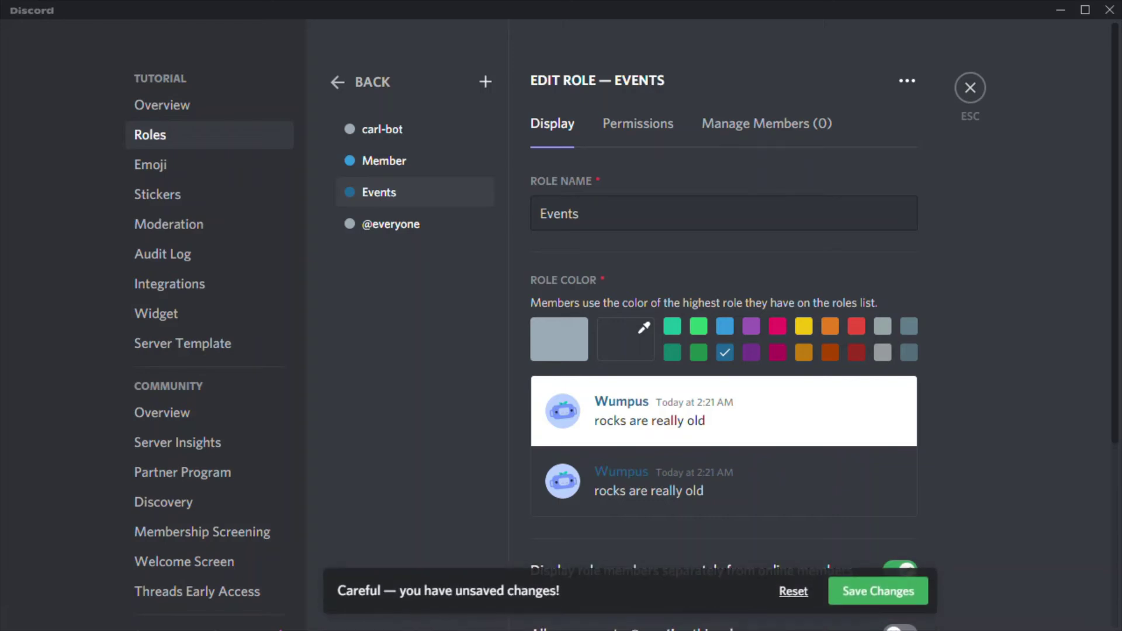
left_click(793, 591)
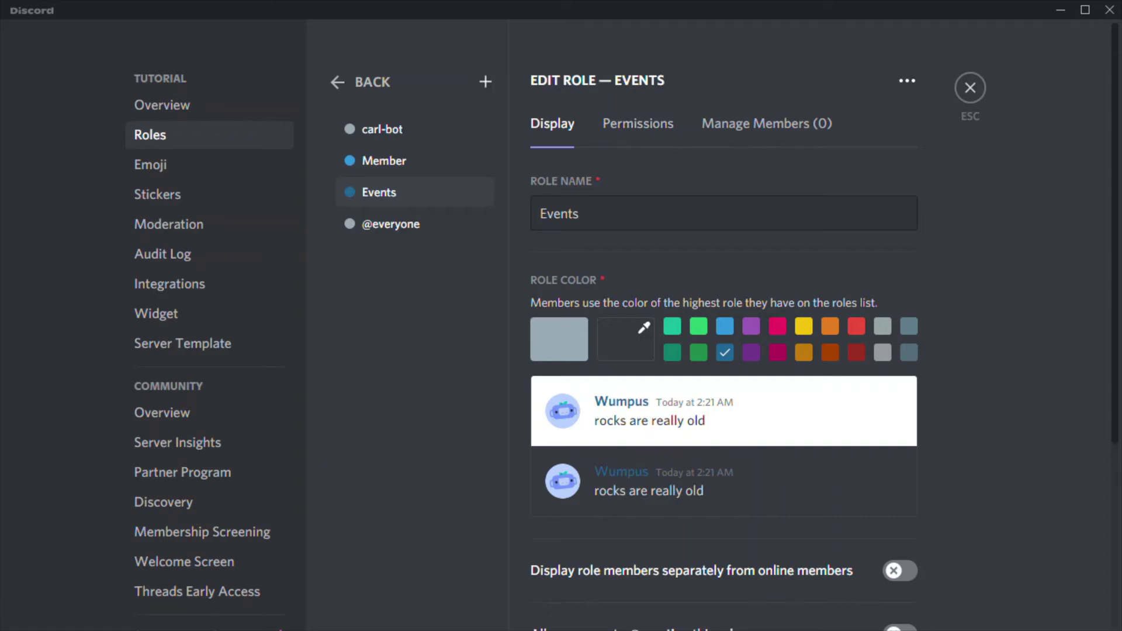
- Enable the View Channels and Change Nickname permissions for the Events role
left_click(638, 124)
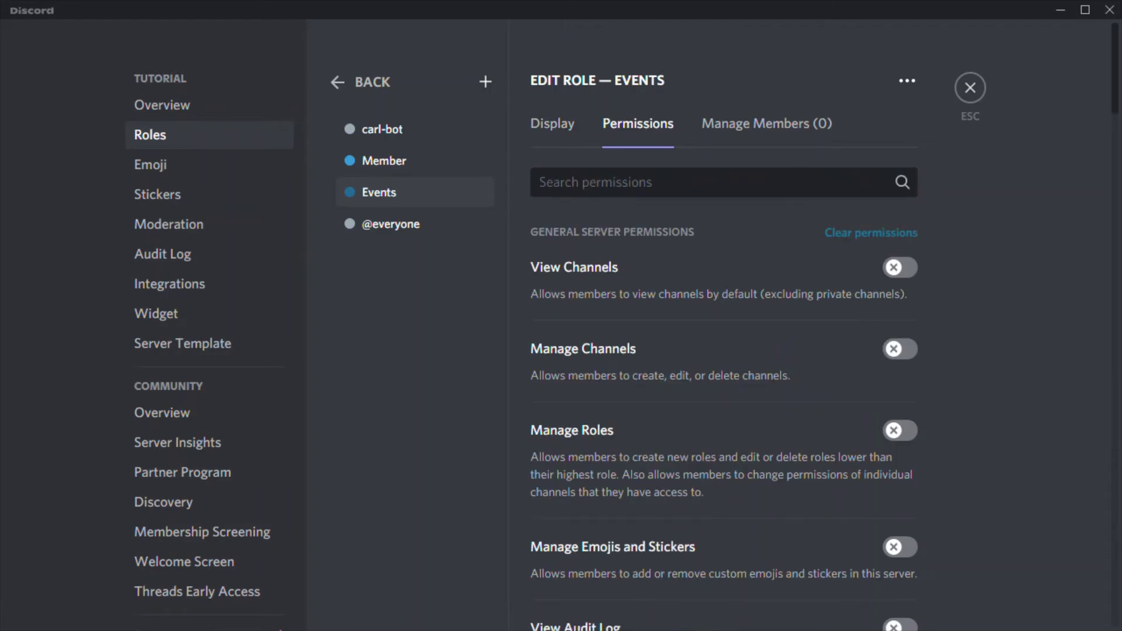
left_click(900, 267)
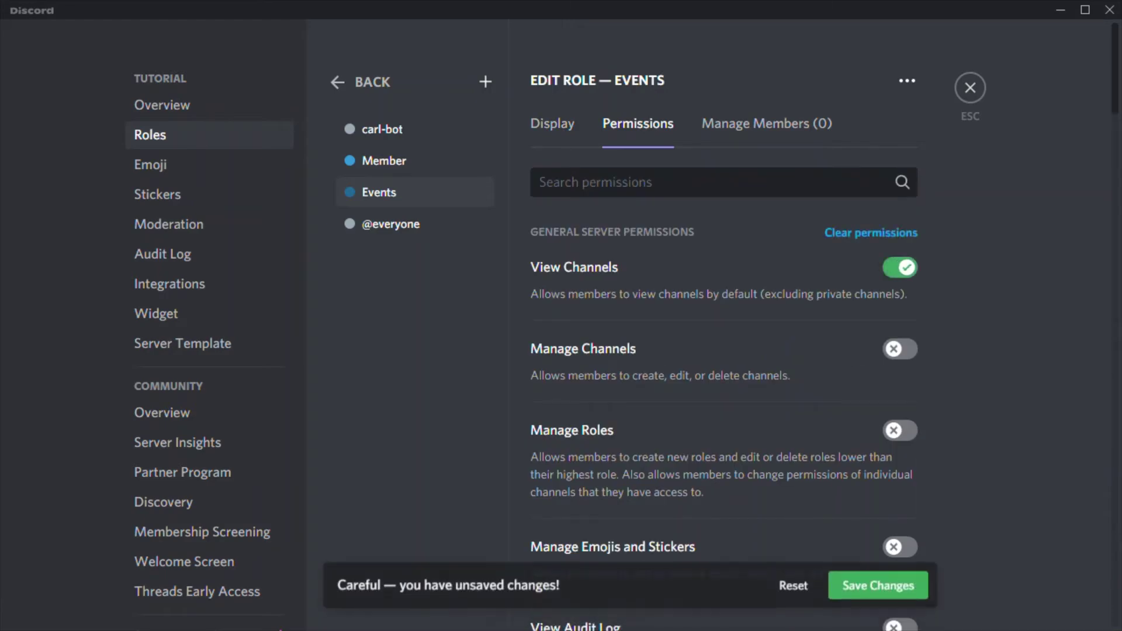
scroll(723, 380, "down", 5)
scroll(723, 380, "down", 3)
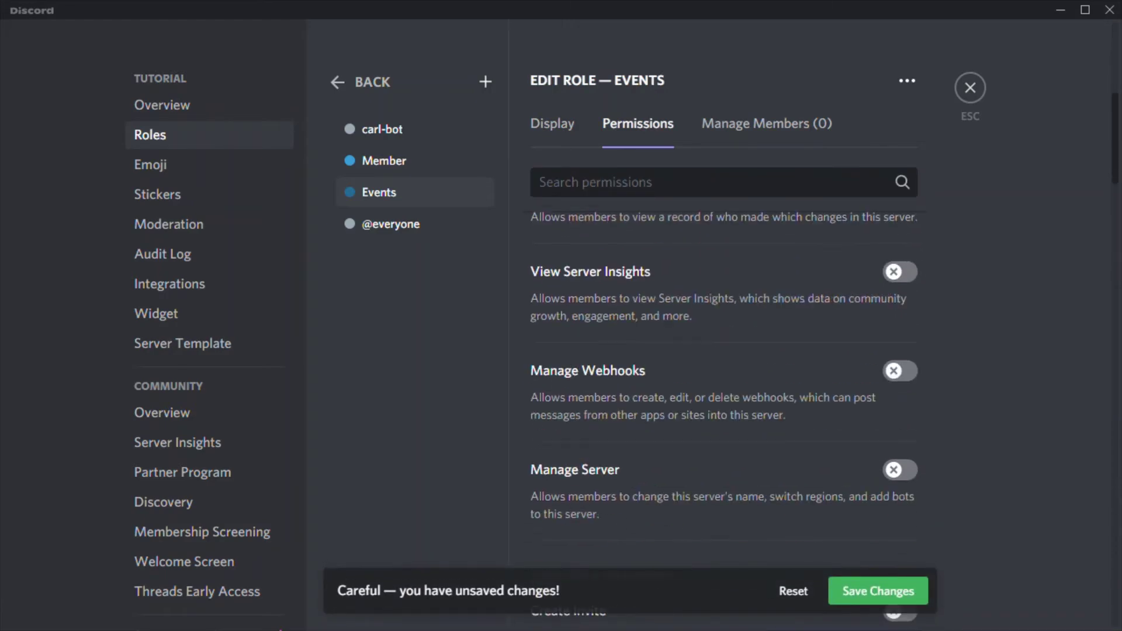
scroll(723, 380, "down", 6)
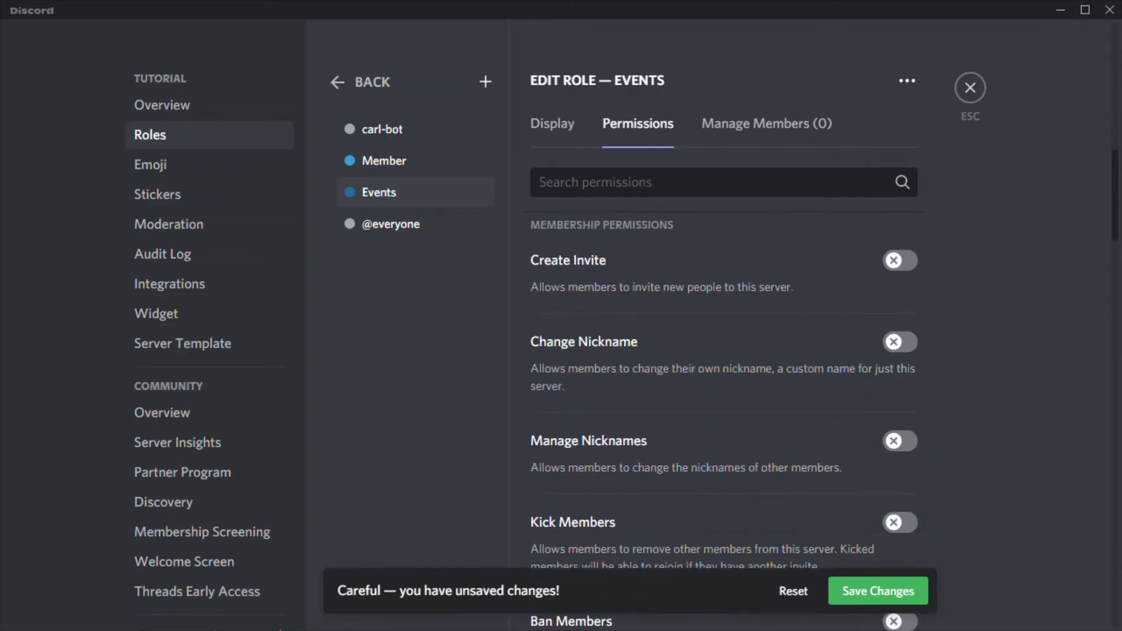
left_click(900, 260)
left_click(900, 260)
left_click(900, 342)
- Enable Send Messages, Embed Links, Attach Files, Add Reactions, Use External Emoji, Use External Stickers and Read Message History for the Events role
scroll(723, 409, "down", 9)
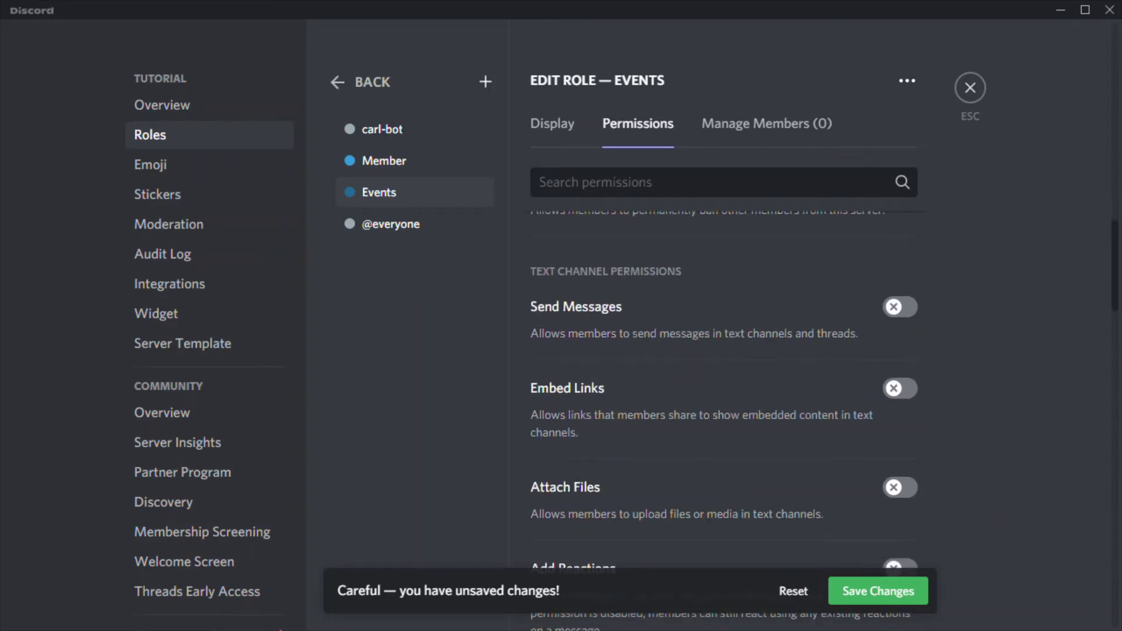
left_click(900, 219)
left_click(900, 301)
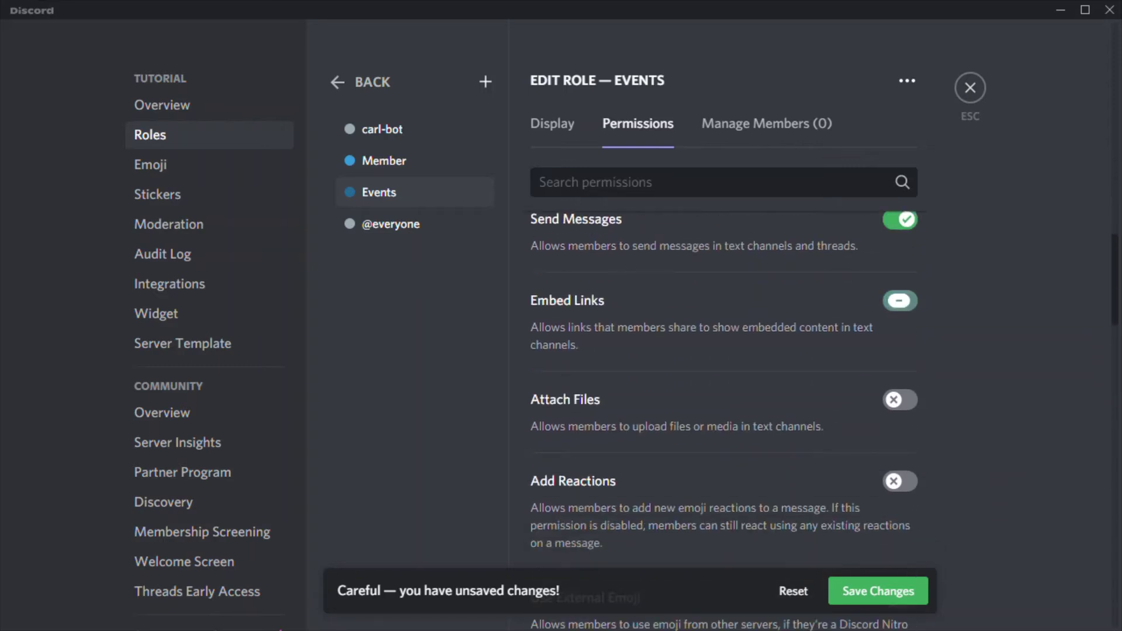
left_click(900, 399)
left_click(900, 481)
scroll(900, 481, "down", 4)
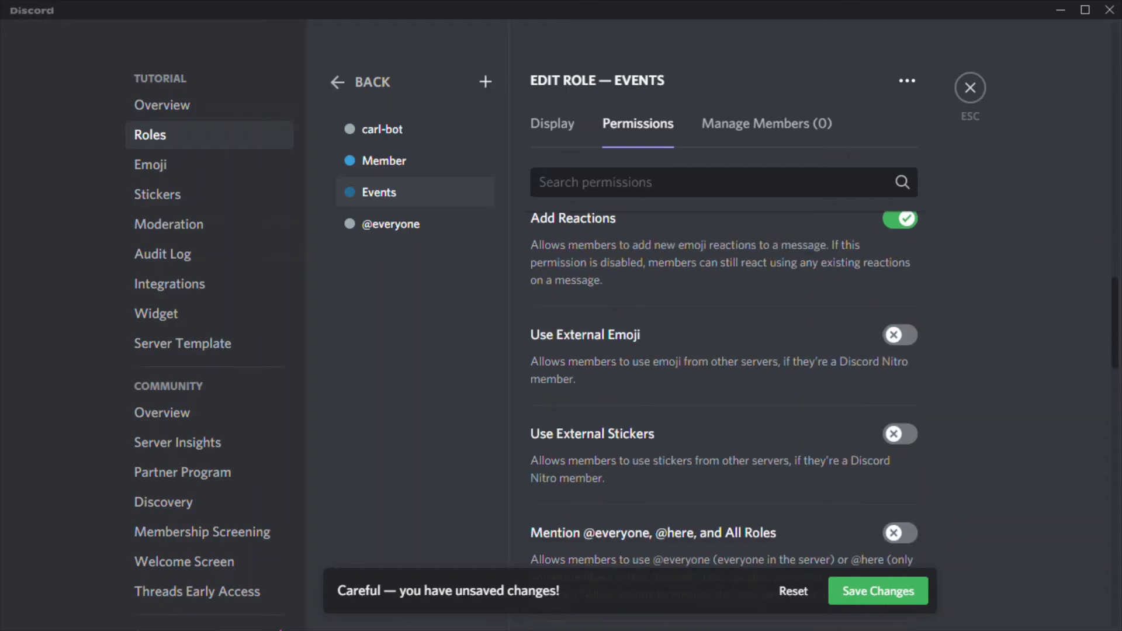
left_click(900, 335)
left_click(900, 434)
scroll(900, 434, "down", 3)
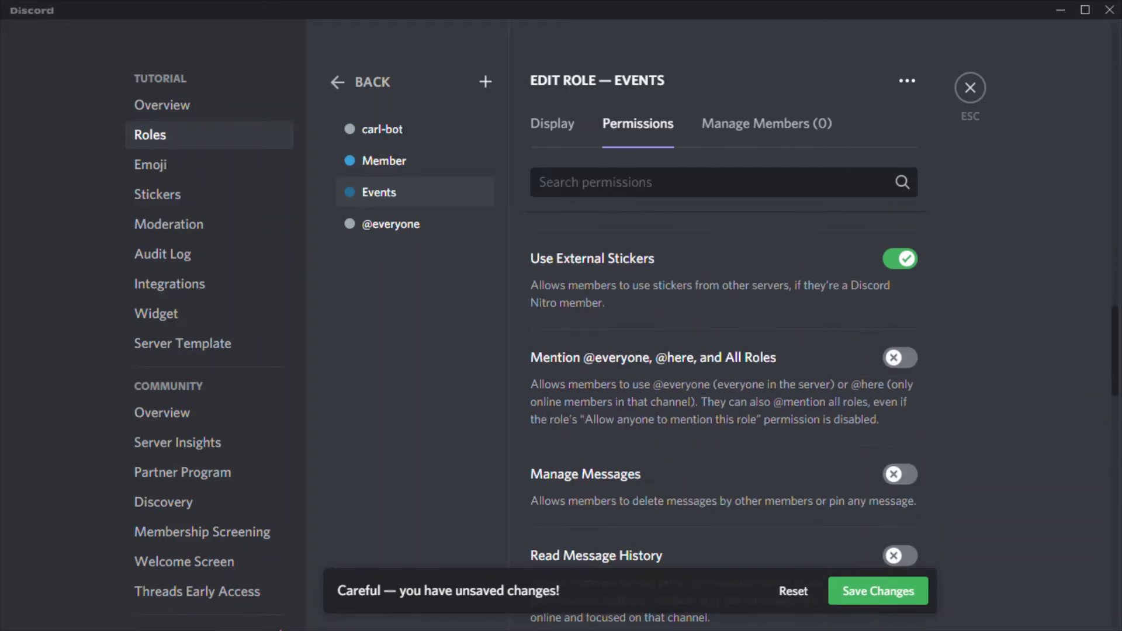
scroll(724, 380, "down", 3)
left_click(900, 381)
- Enable the Connect, Video and Use Voice Activity permissions for the Events role, save the changes and leave the server settings
scroll(900, 381, "down", 7)
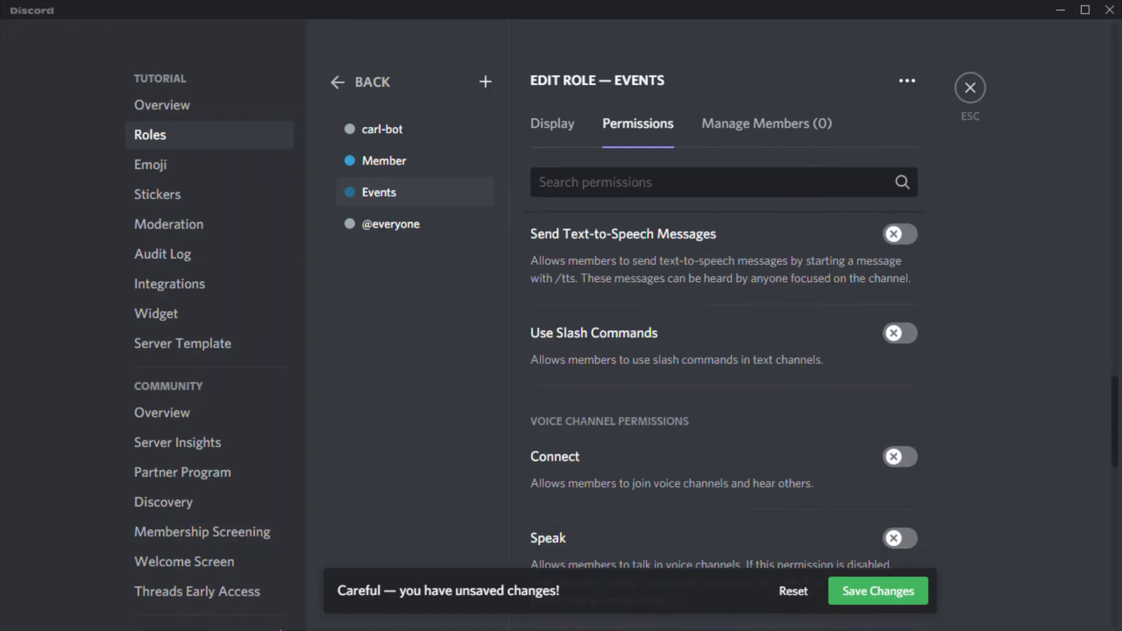
left_click(900, 281)
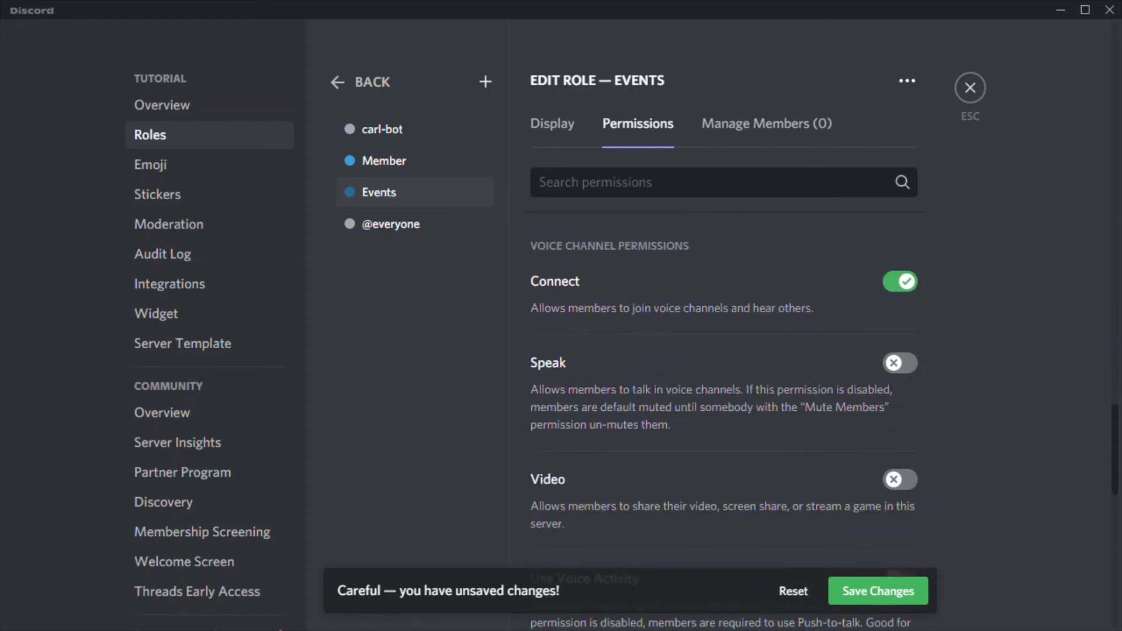
left_click(900, 479)
scroll(900, 363, "down", 2)
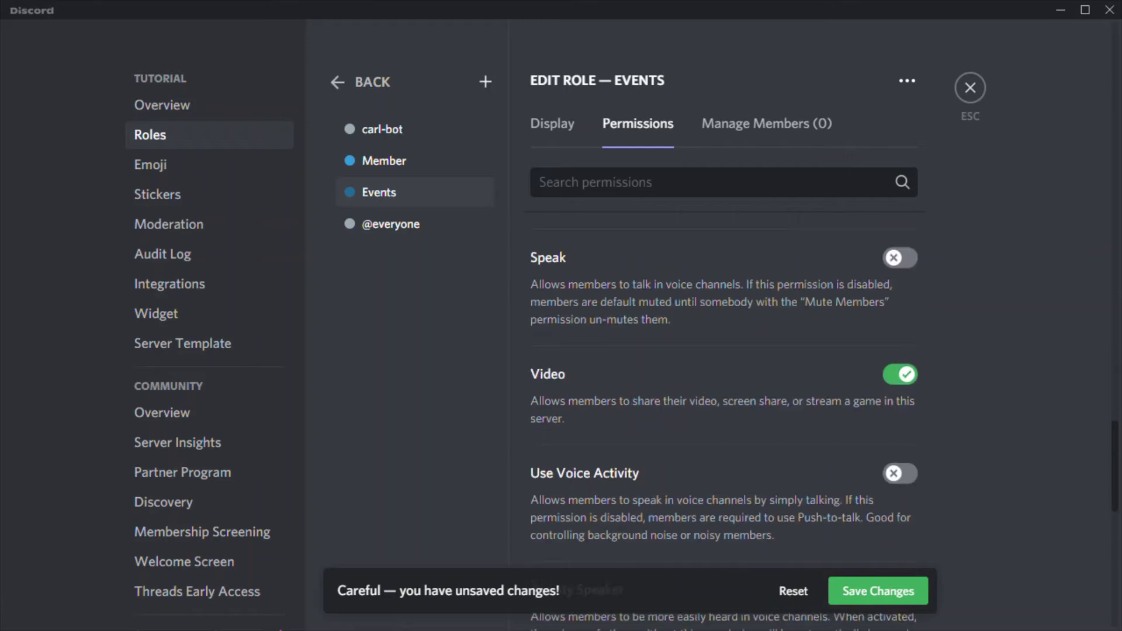
scroll(900, 276, "down", 3)
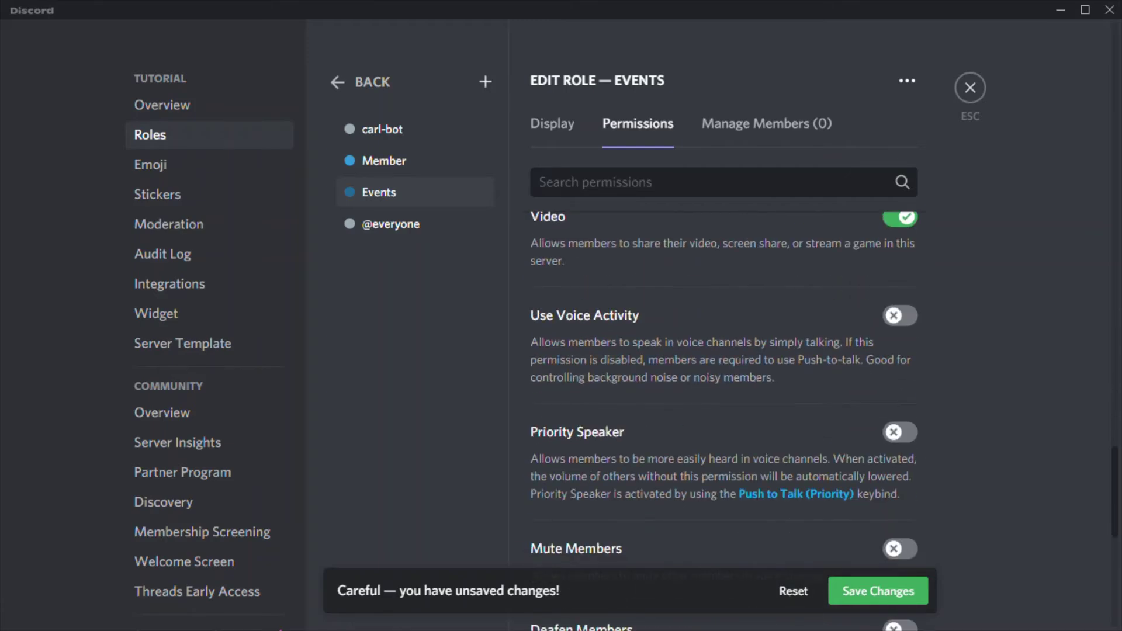
left_click(900, 313)
scroll(900, 313, "down", 3)
scroll(724, 380, "down", 8)
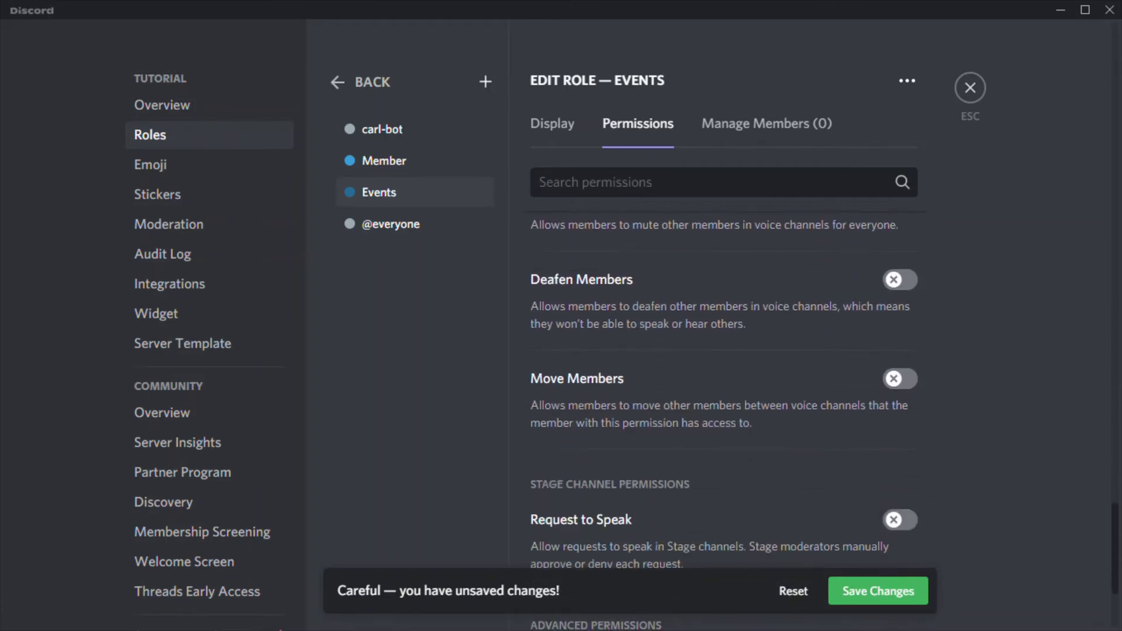
left_click(878, 590)
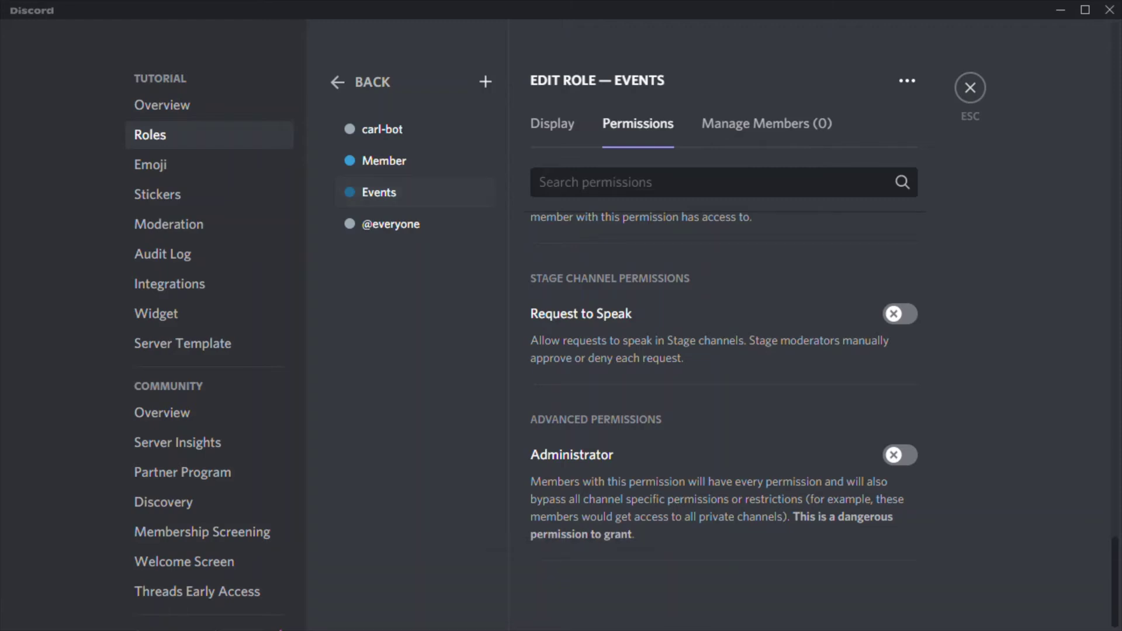
left_click(970, 88)
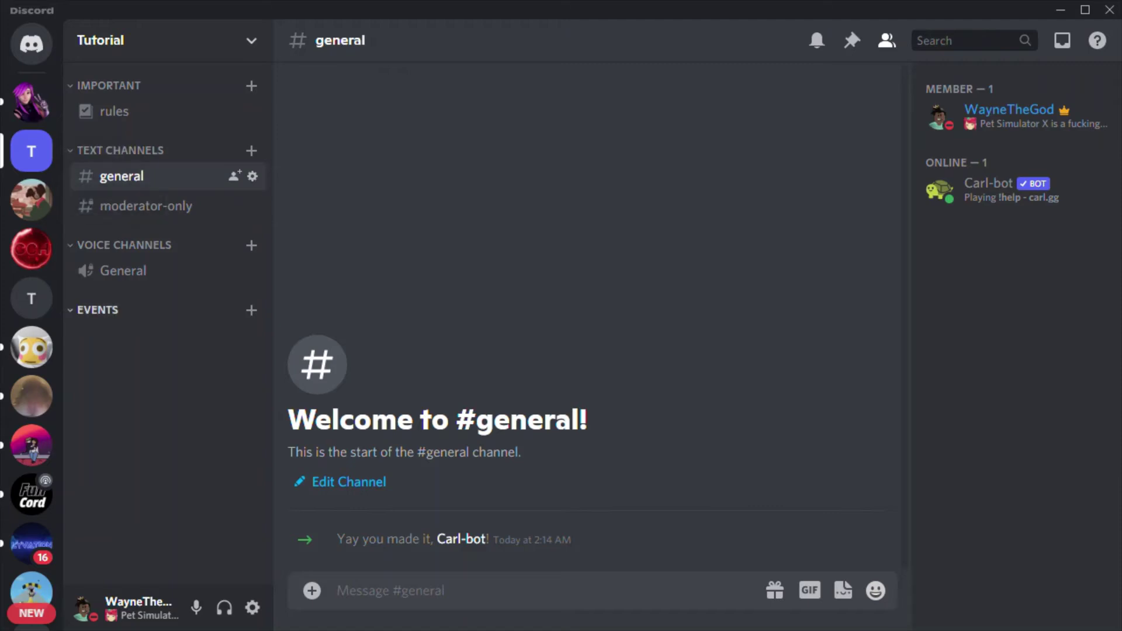
- Add the Member role to the Events category's permissions, deny it View Channels and Read Message History, and save the changes
right_click(145, 311)
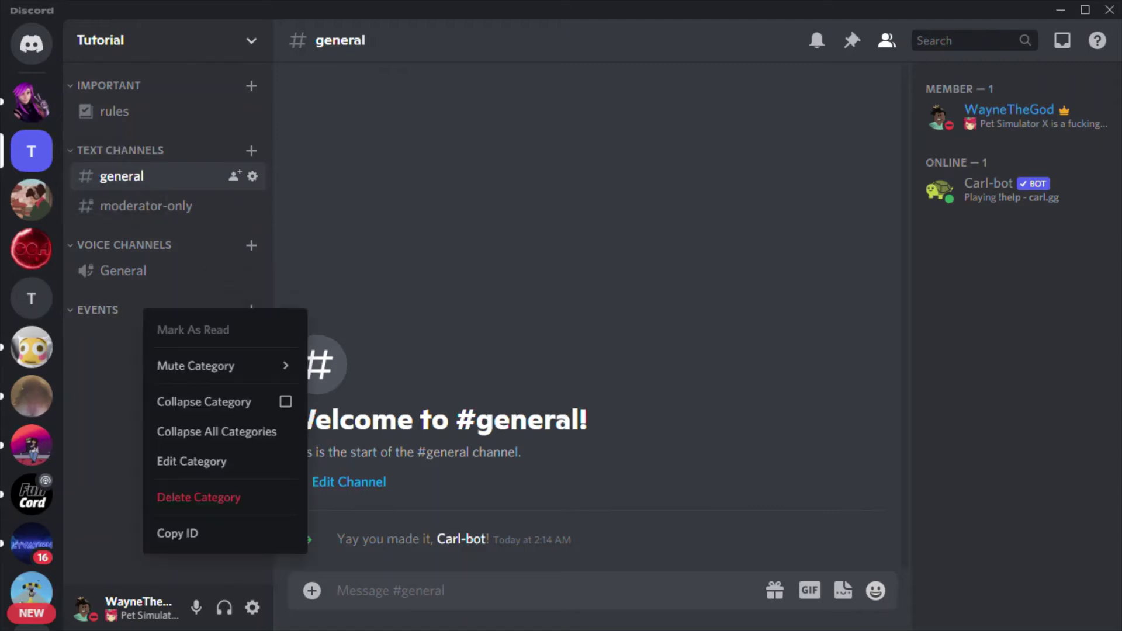
left_click(191, 461)
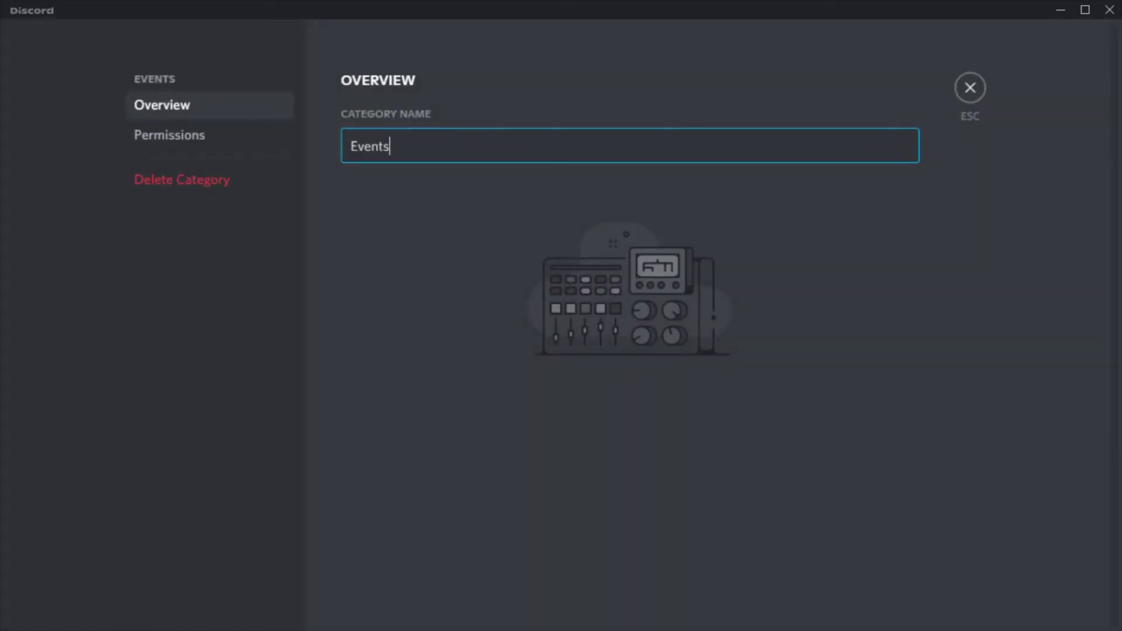
left_click(169, 135)
left_click(508, 439)
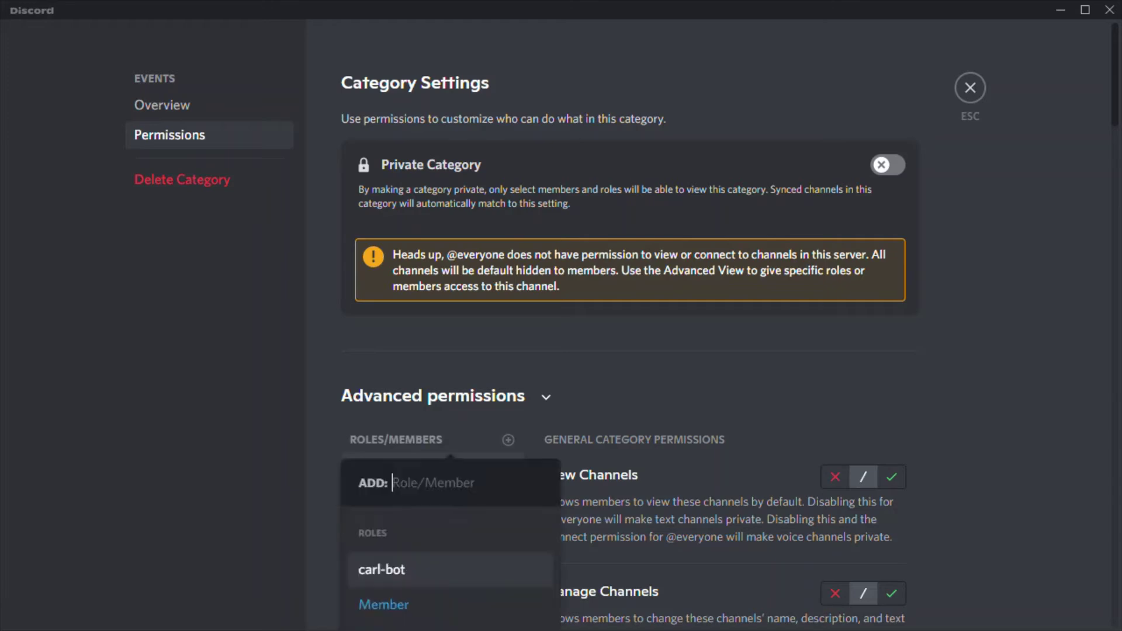
left_click(381, 605)
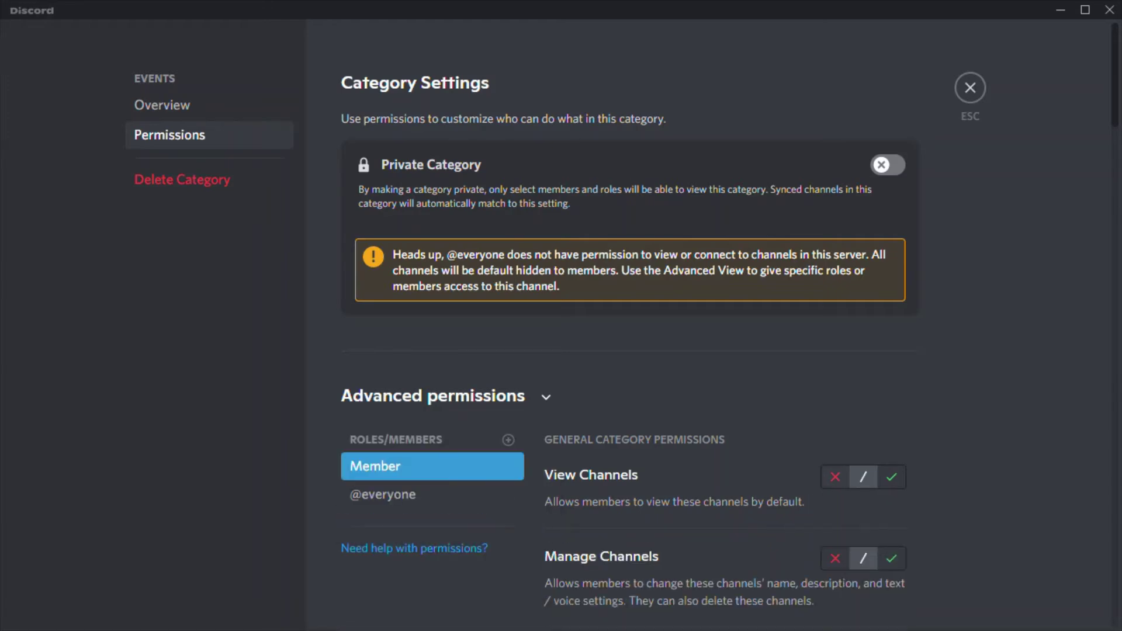
left_click(835, 477)
scroll(835, 477, "down", 15)
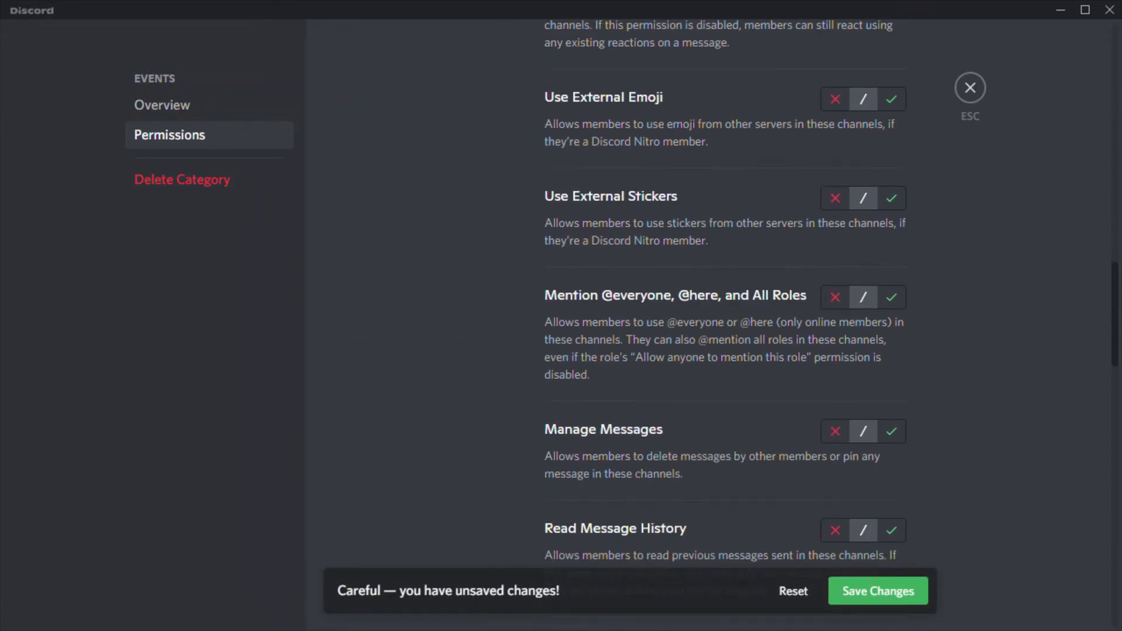
scroll(836, 350, "down", 3)
left_click(835, 355)
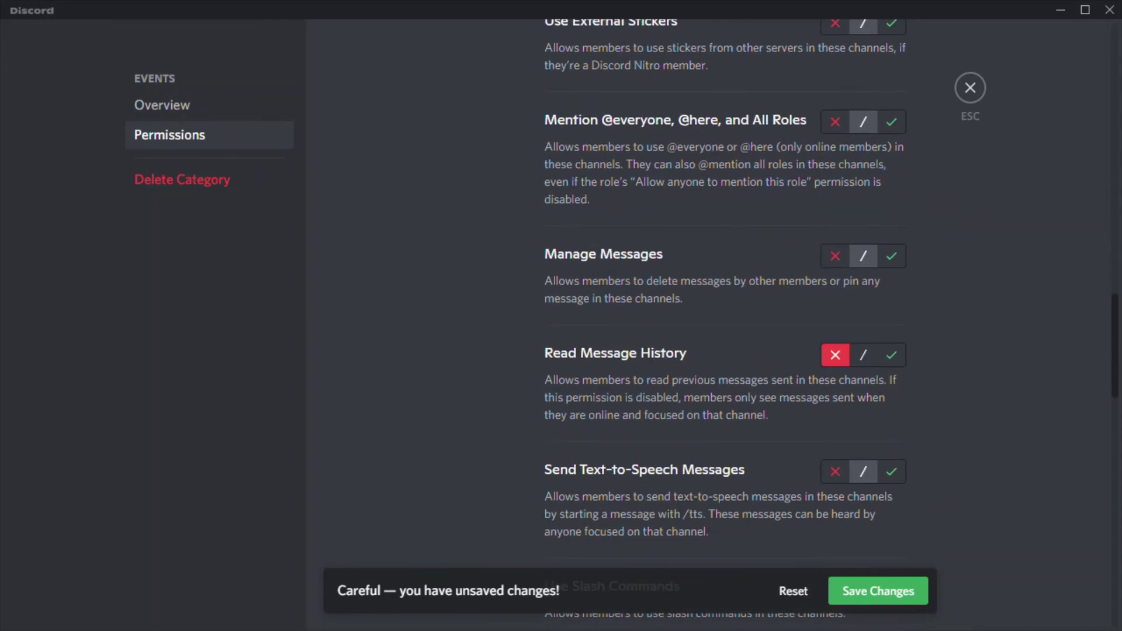
left_click(878, 591)
- Add the Events role to the Events category's permissions, allowing View Channels and denying Create Invite
scroll(878, 591, "up", 8)
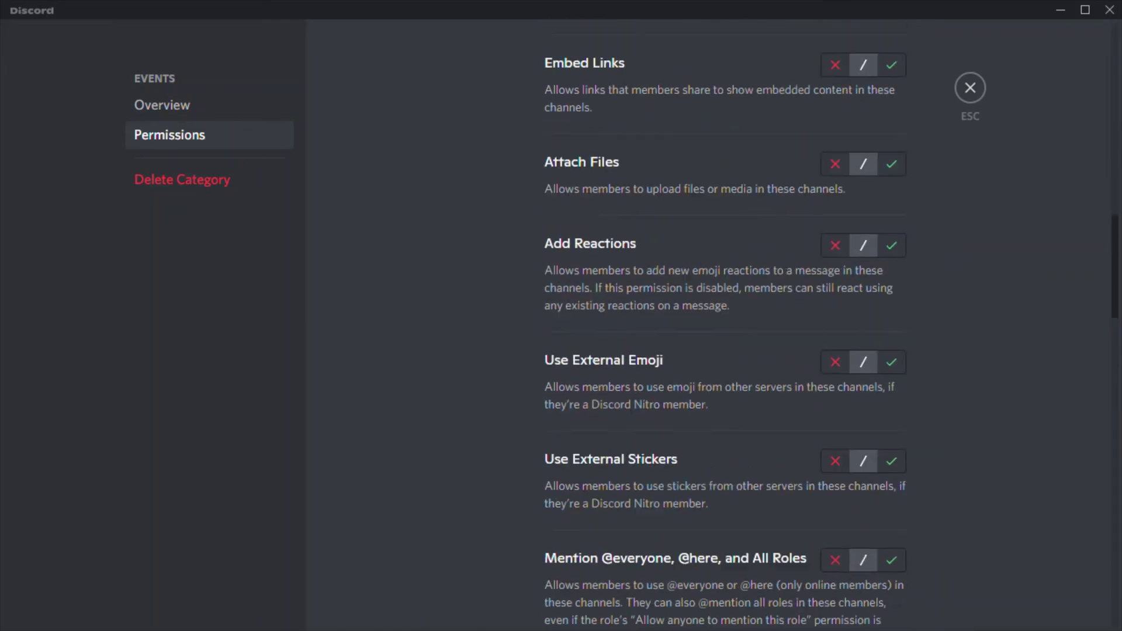
scroll(725, 328, "up", 14)
left_click(509, 264)
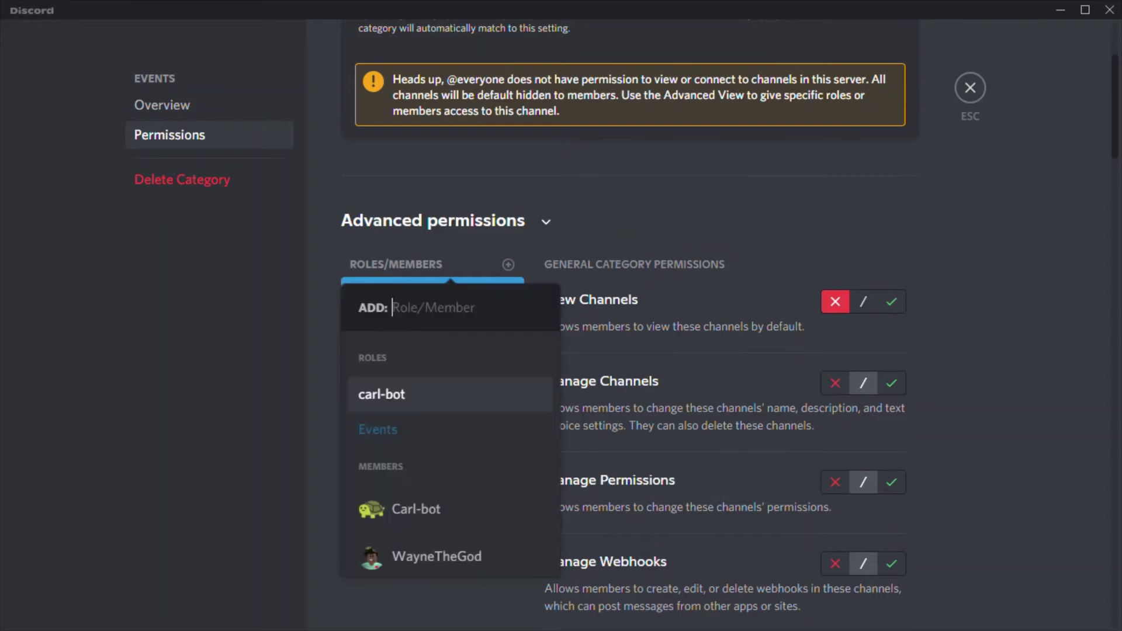
left_click(382, 430)
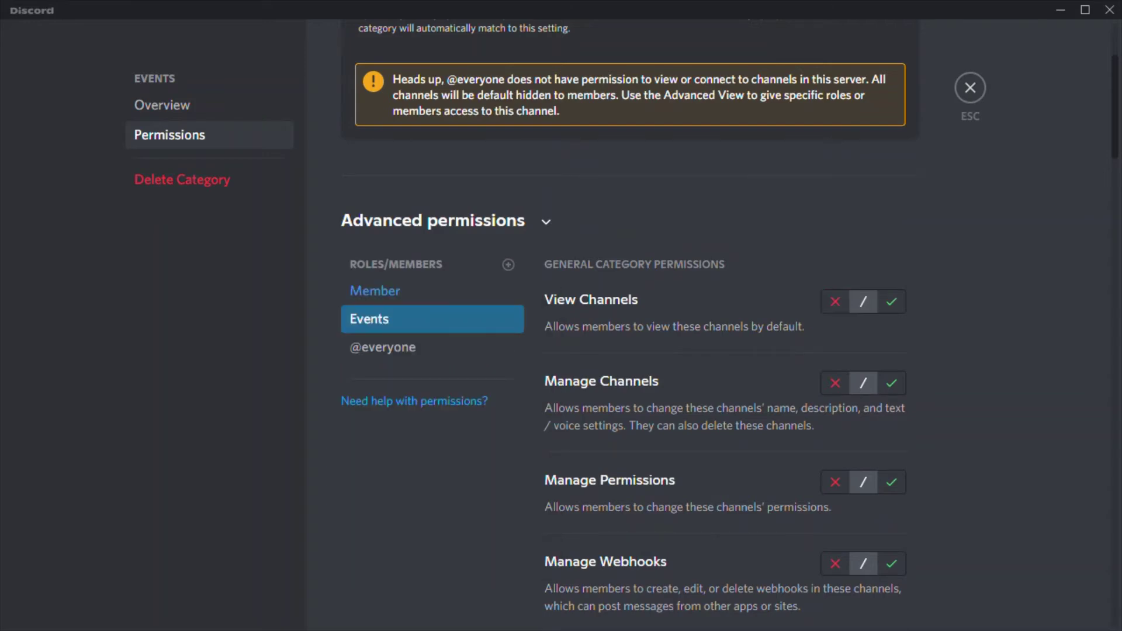
left_click(892, 302)
scroll(725, 327, "down", 9)
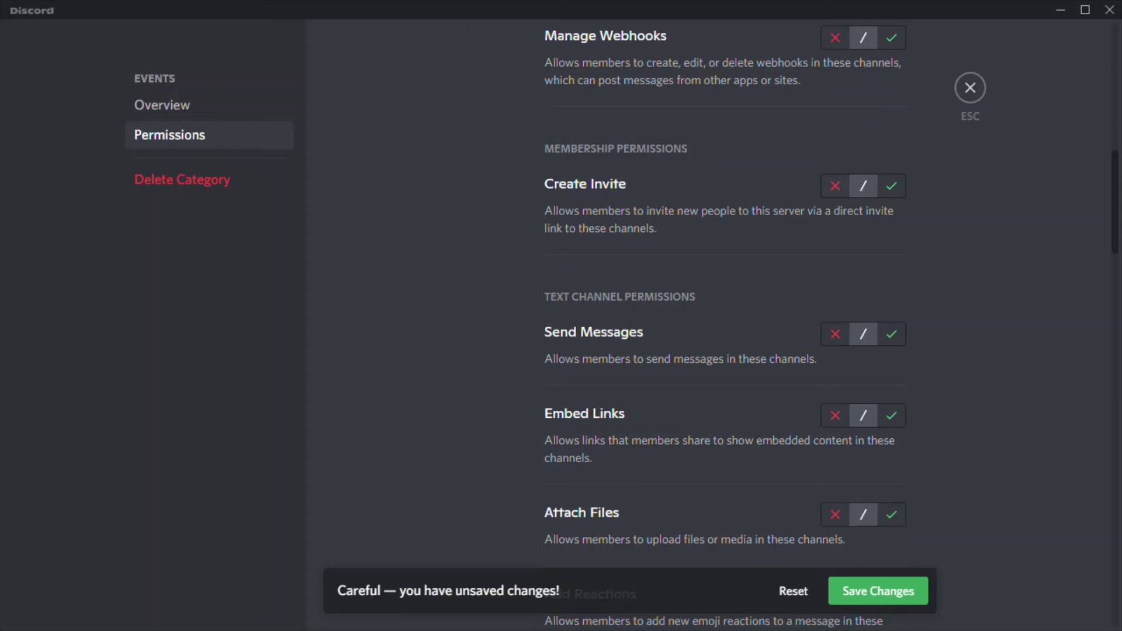
left_click(835, 185)
- Allow Send Messages, Embed Links, Attach Files, Add Reactions, Use External Emoji, Use External Stickers and Read Message History for the Events role in the category
left_click(891, 334)
left_click(891, 415)
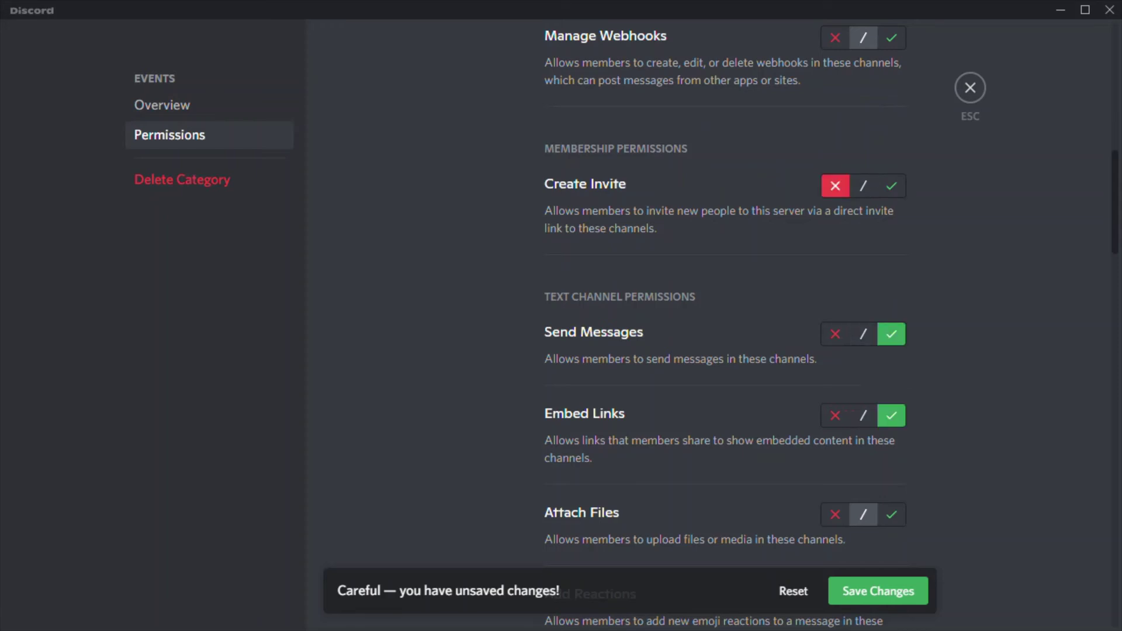
left_click(891, 514)
scroll(725, 322, "down", 3)
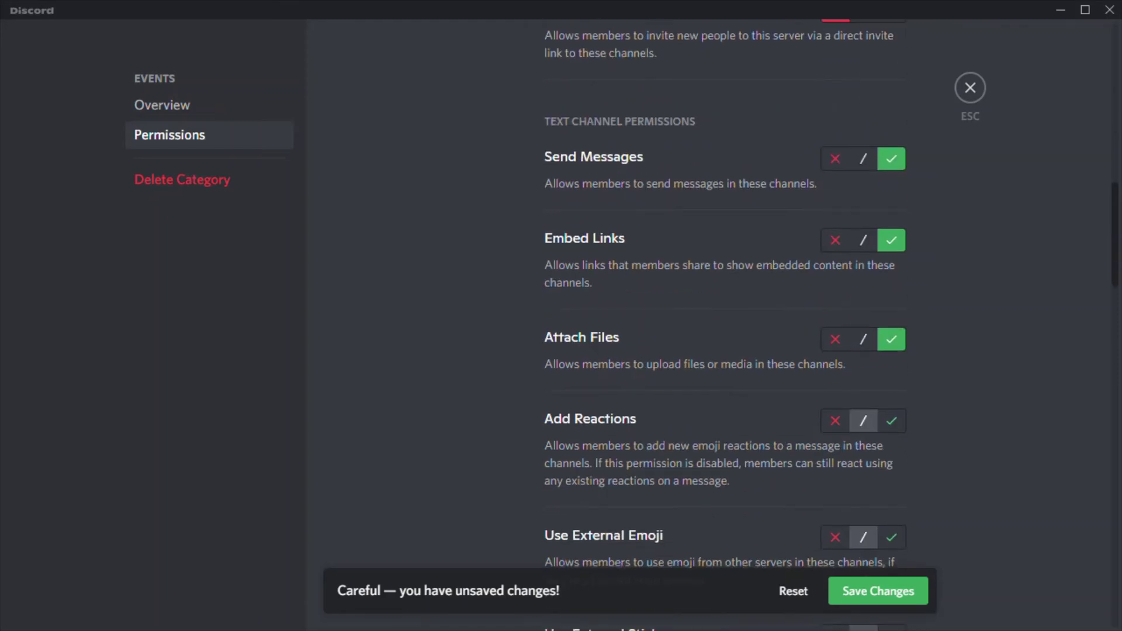
left_click(891, 421)
scroll(891, 421, "down", 4)
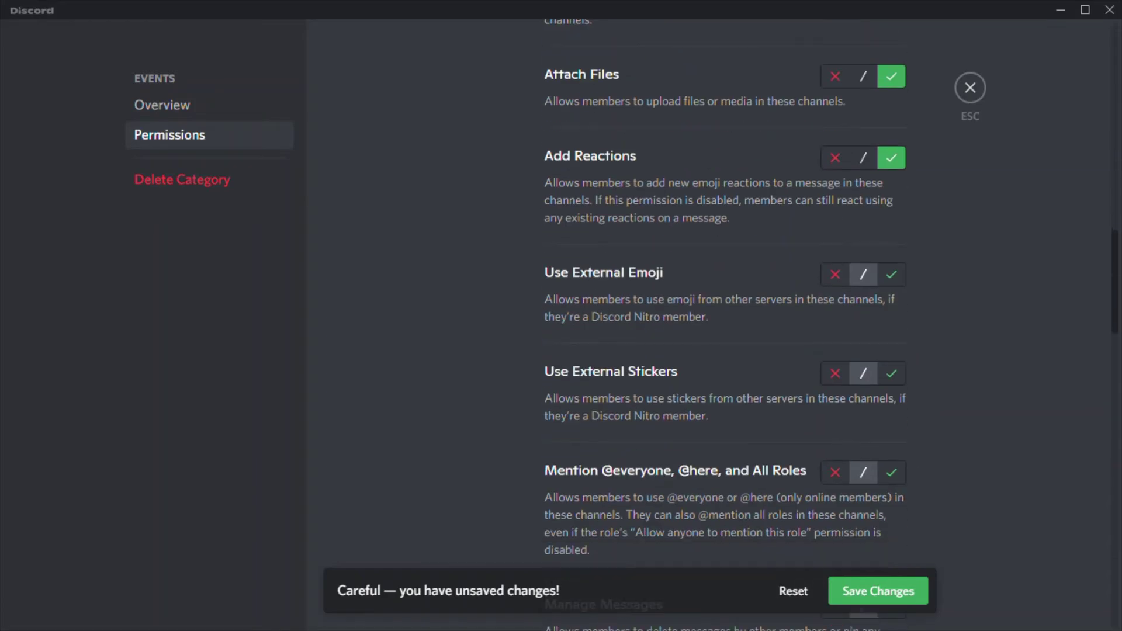
left_click(891, 275)
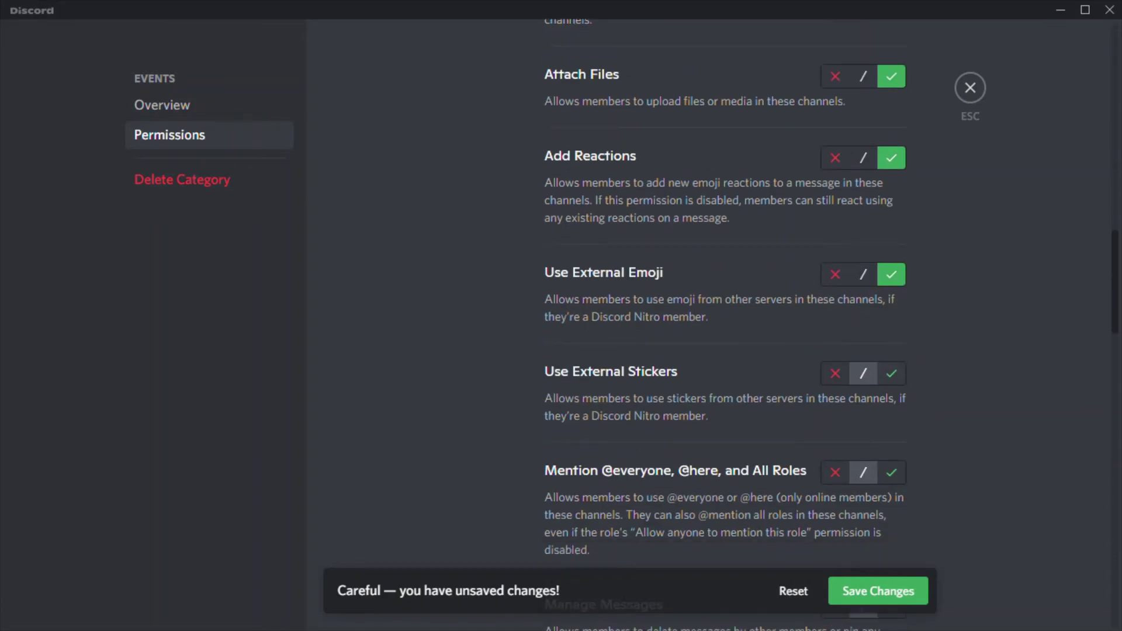
left_click(891, 373)
scroll(892, 373, "down", 4)
scroll(724, 322, "down", 1)
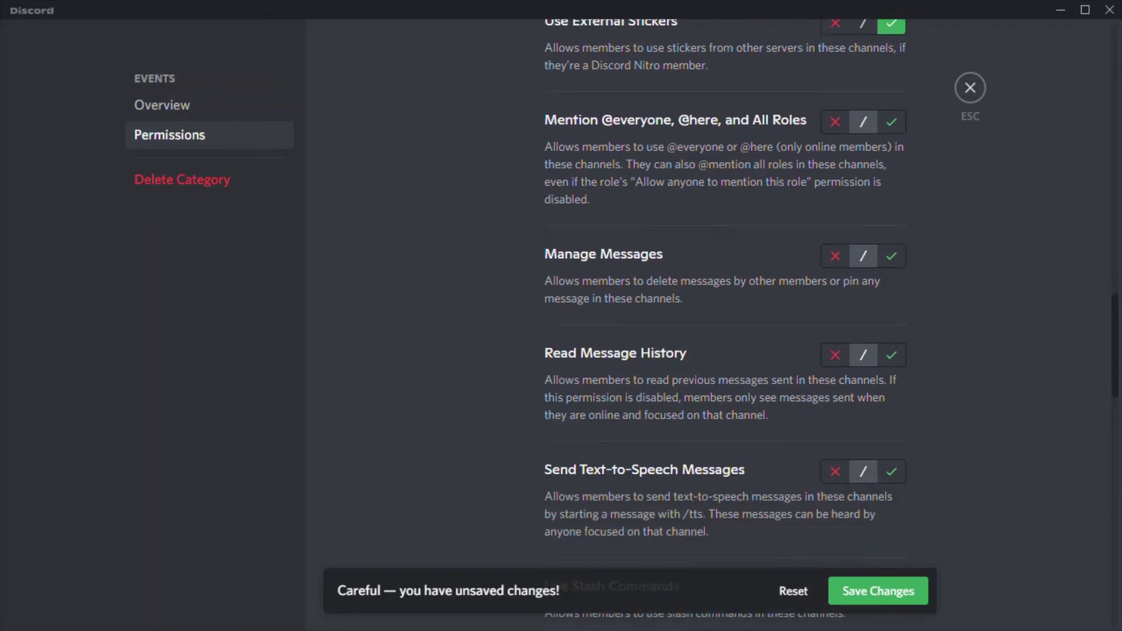
left_click(891, 355)
- Allow Connect, Speak, Video and Use Voice Activity for the Events role in the Events category and save the changes
scroll(891, 355, "down", 5)
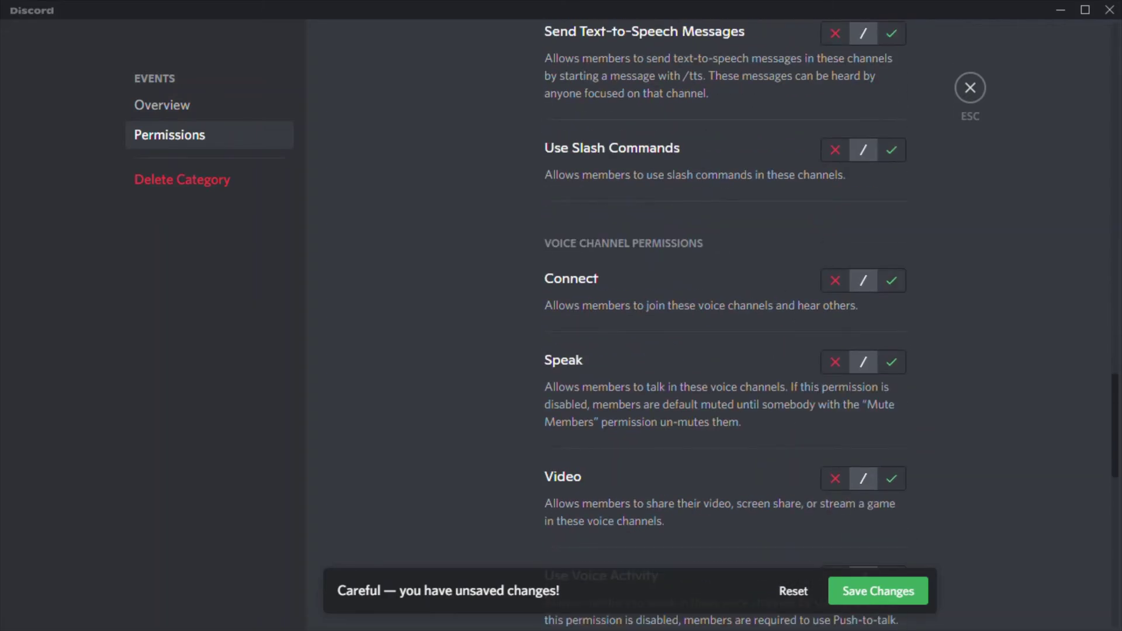
left_click(891, 281)
left_click(891, 361)
left_click(891, 479)
scroll(891, 479, "down", 3)
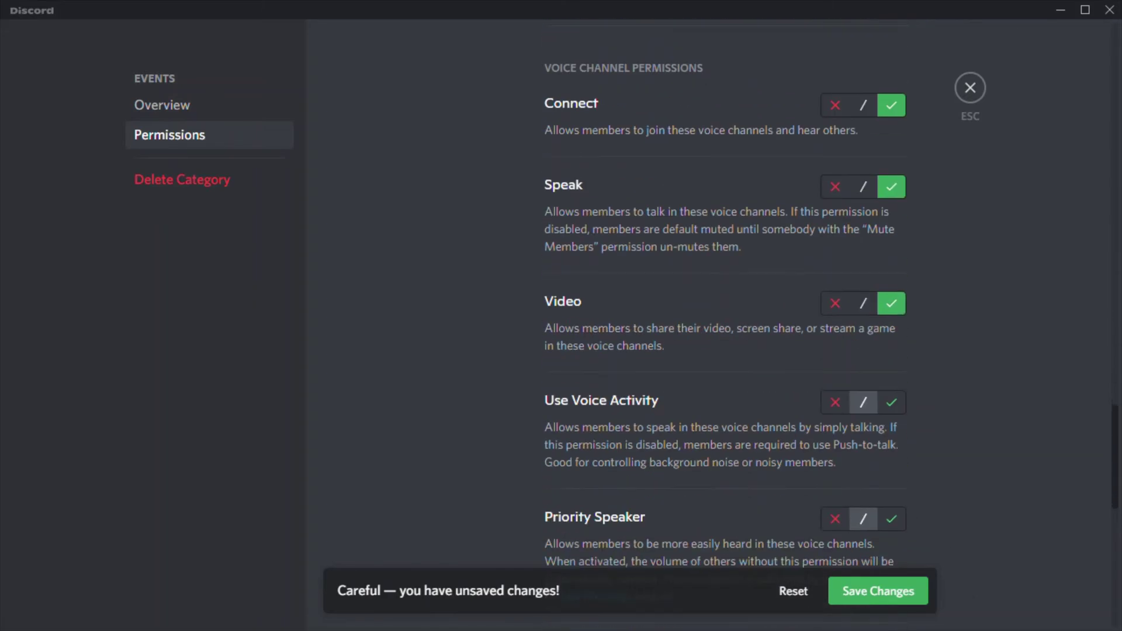
left_click(892, 402)
scroll(891, 402, "down", 3)
scroll(724, 321, "down", 4)
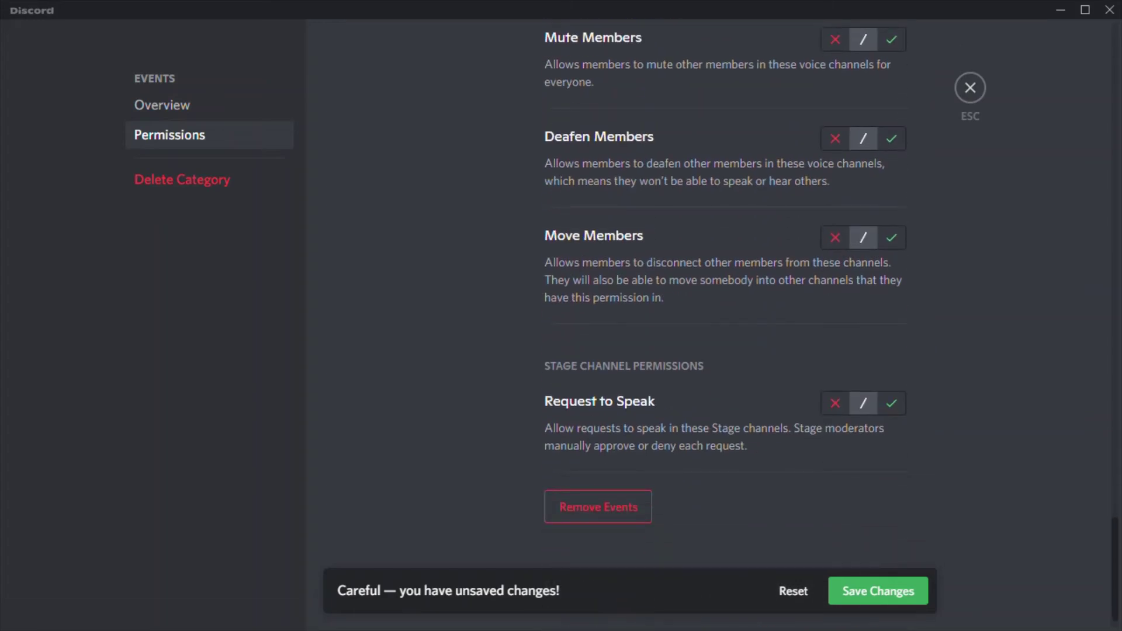
left_click(877, 591)
- Check the Member role's permission overrides for the Events category and close the category settings
scroll(877, 591, "up", 11)
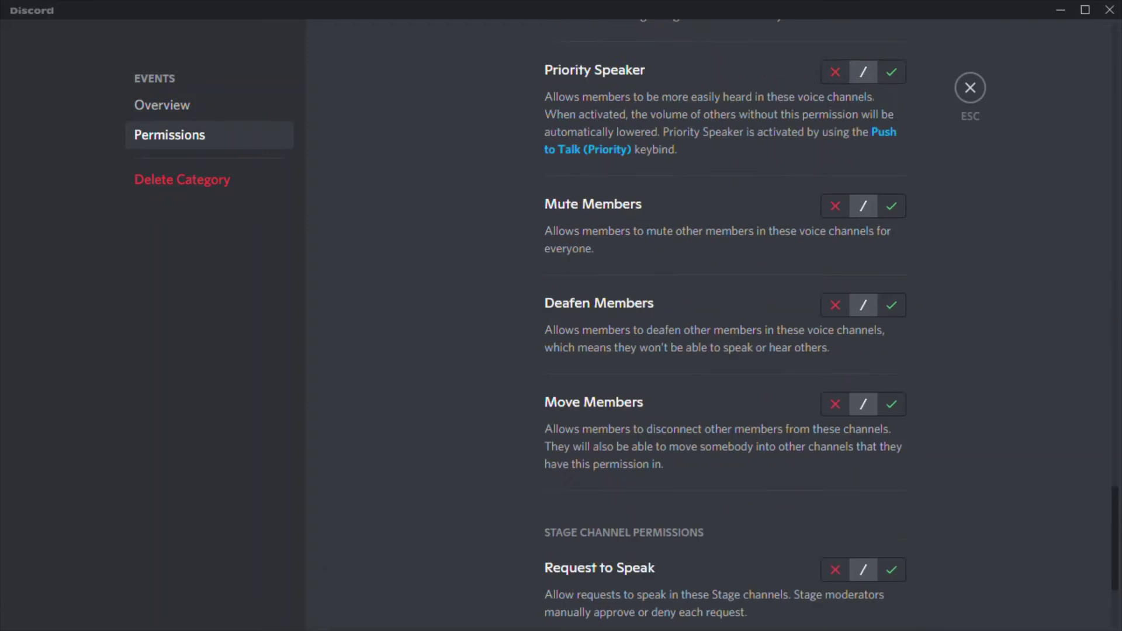
scroll(725, 327, "up", 15)
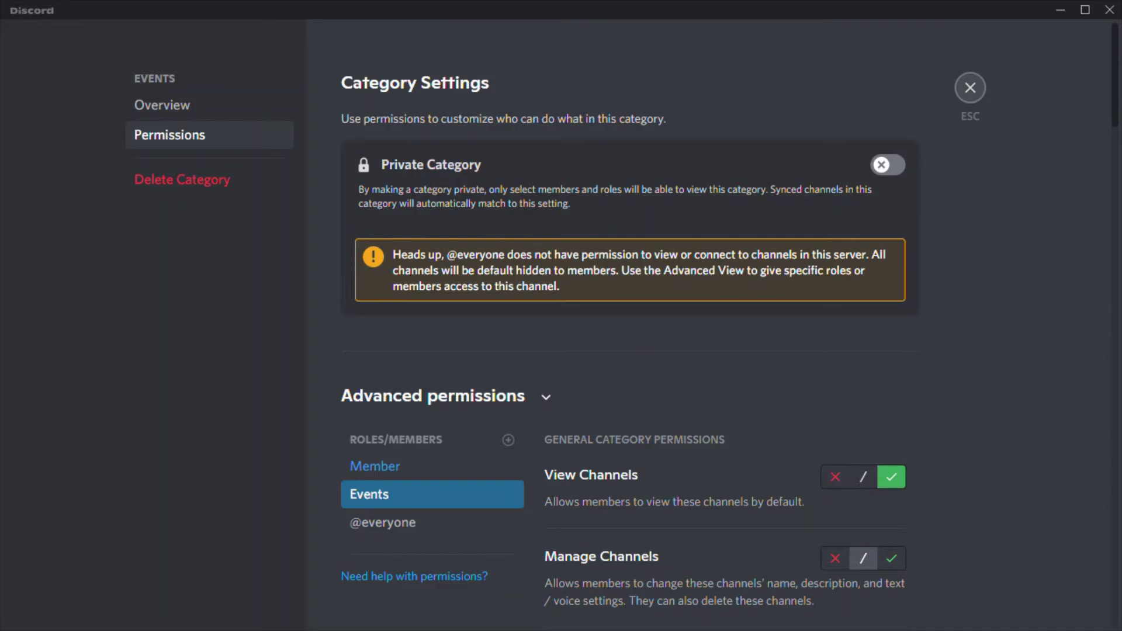
left_click(375, 466)
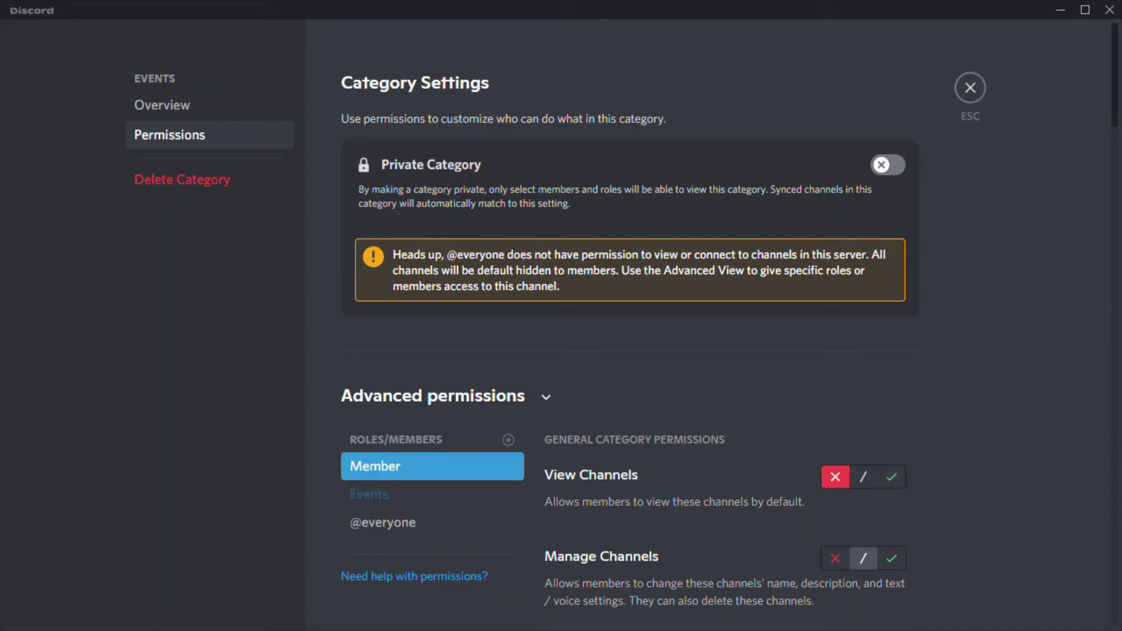
key("Escape")
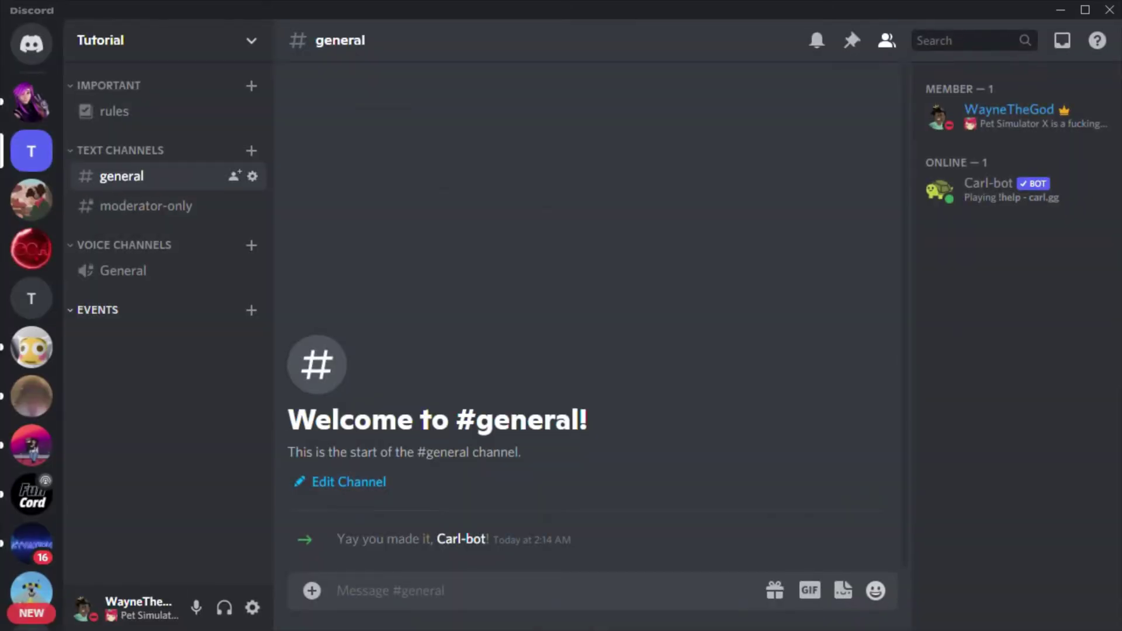
- Create a non-private text channel named events-chat in the Events category
left_click(251, 310)
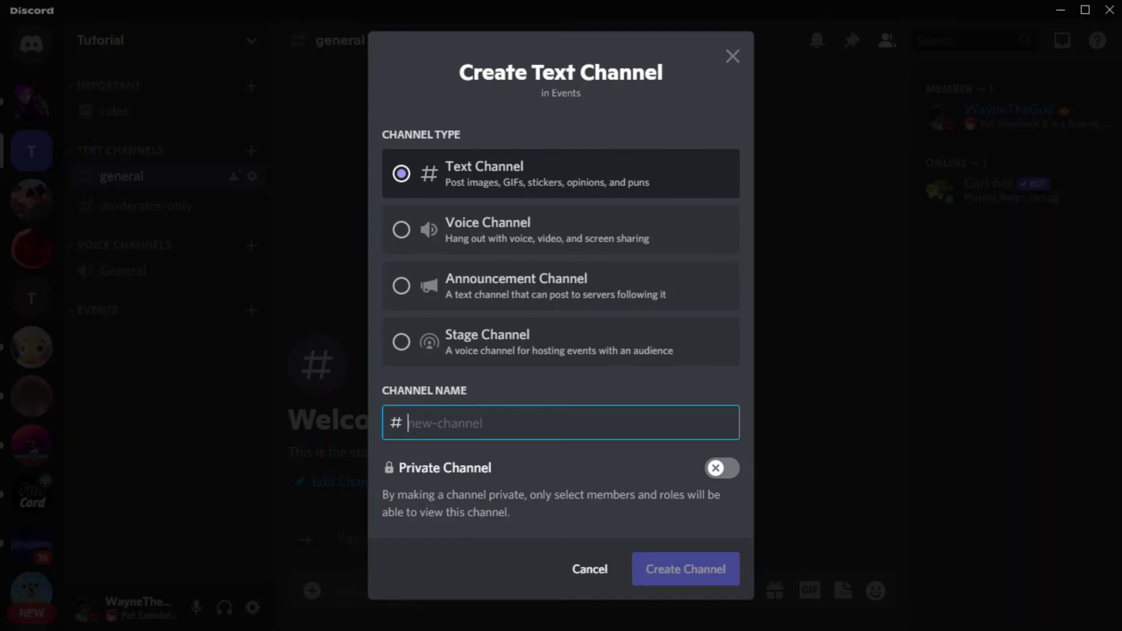
type("even")
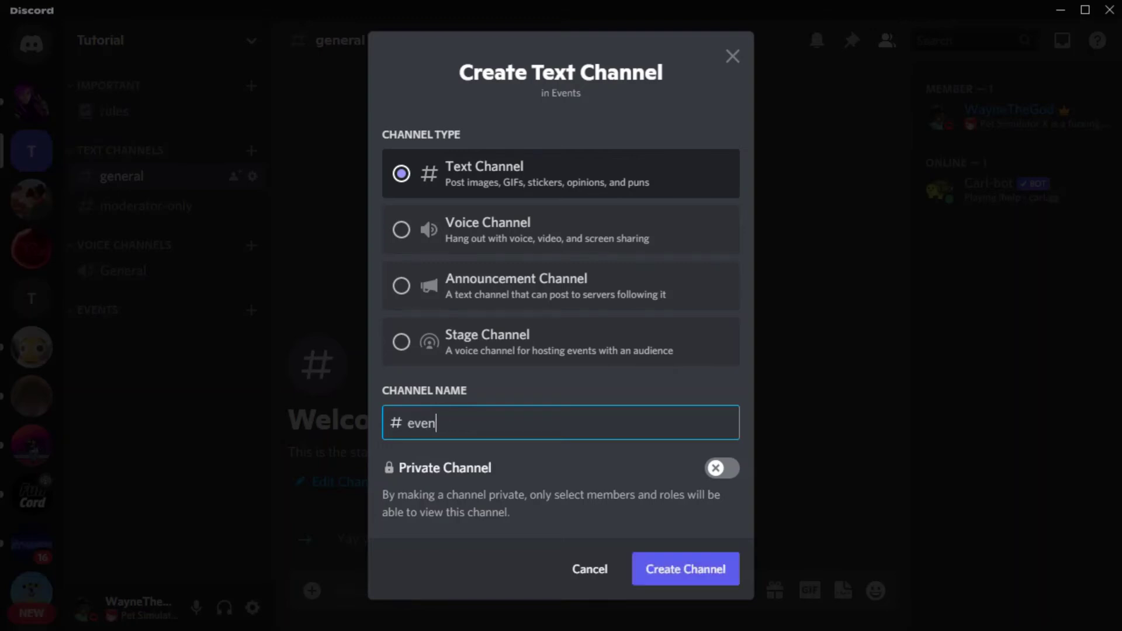
type("ts-chat")
key("Return")
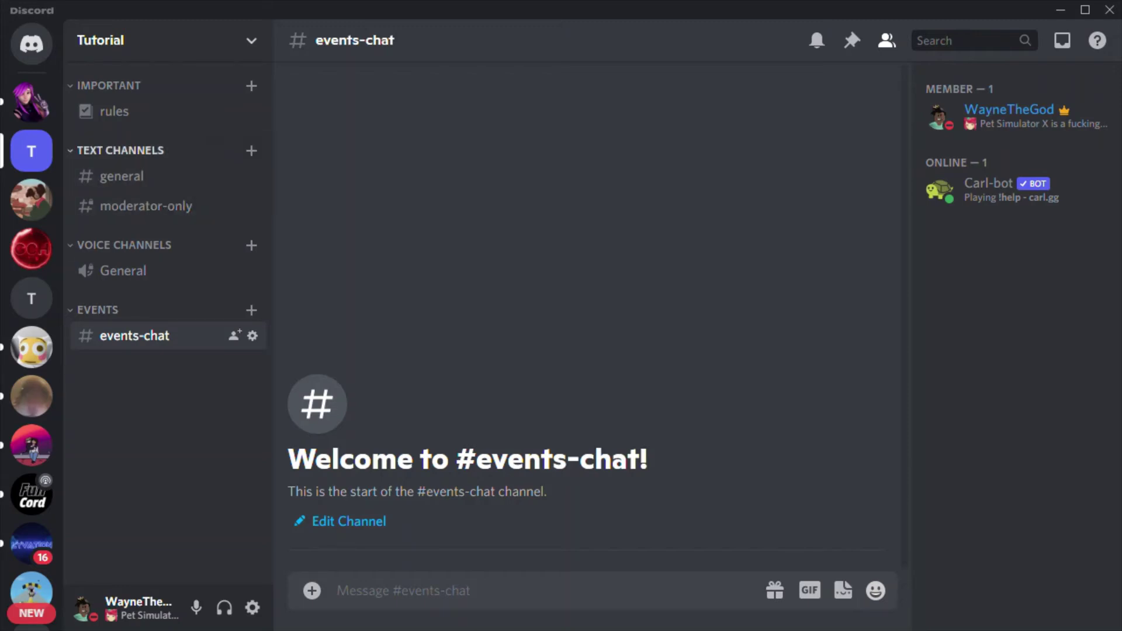
left_click(169, 40)
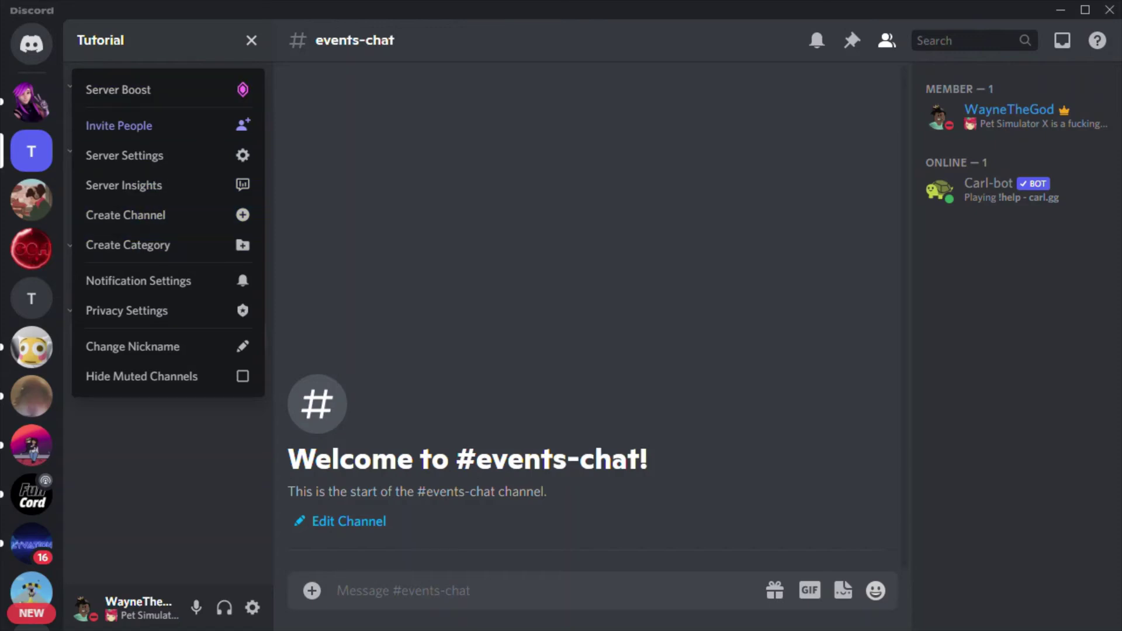
left_click(251, 41)
left_click(251, 40)
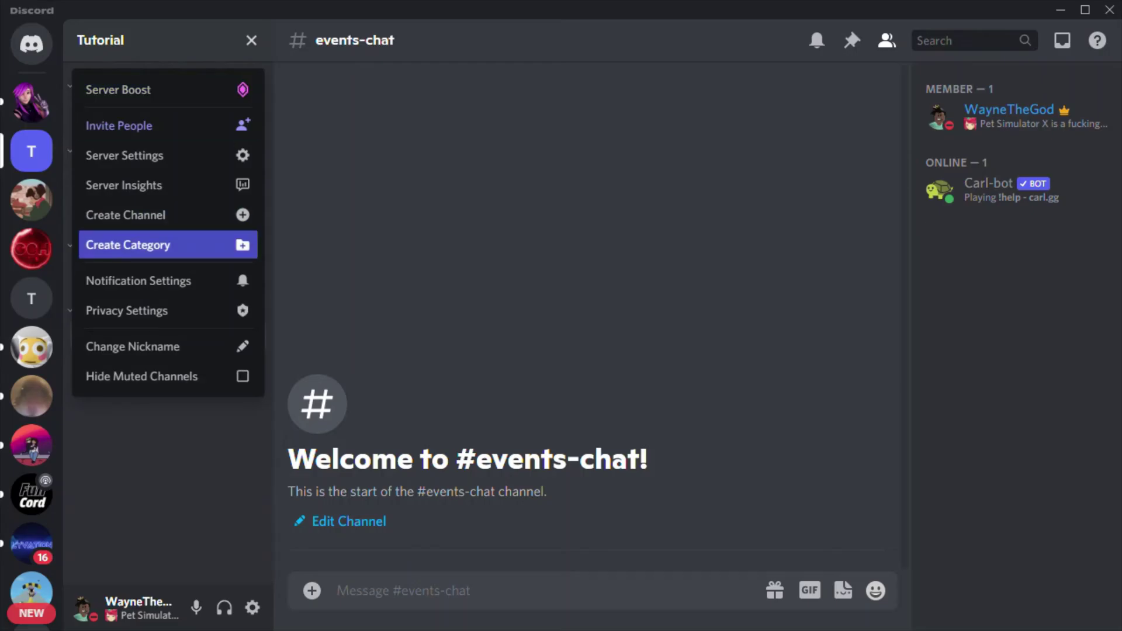
left_click(146, 244)
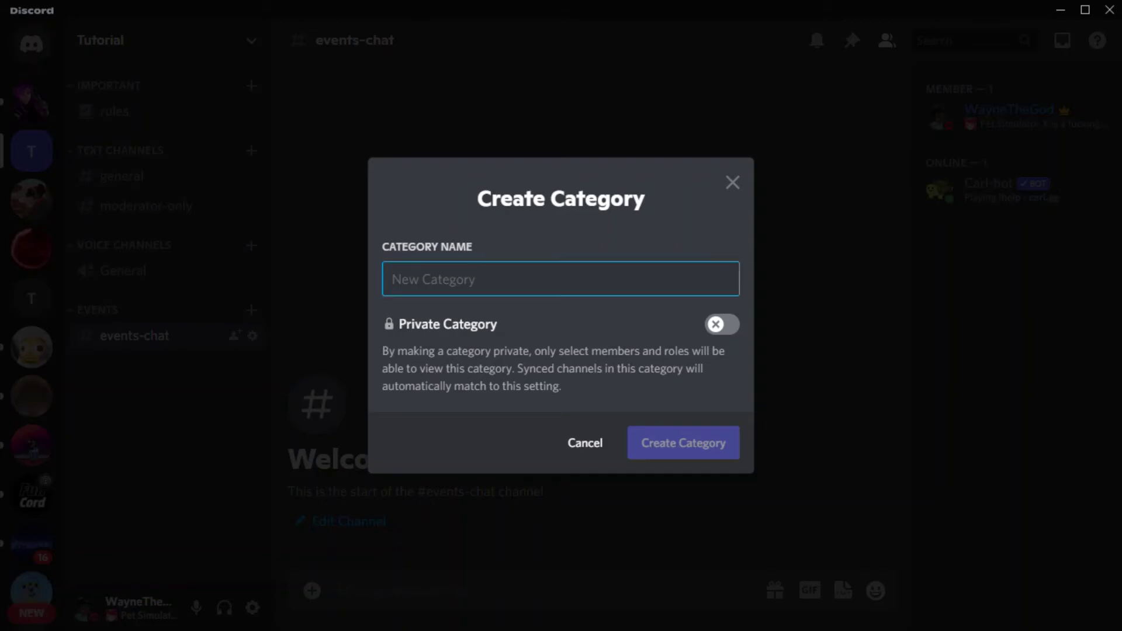
left_click(732, 182)
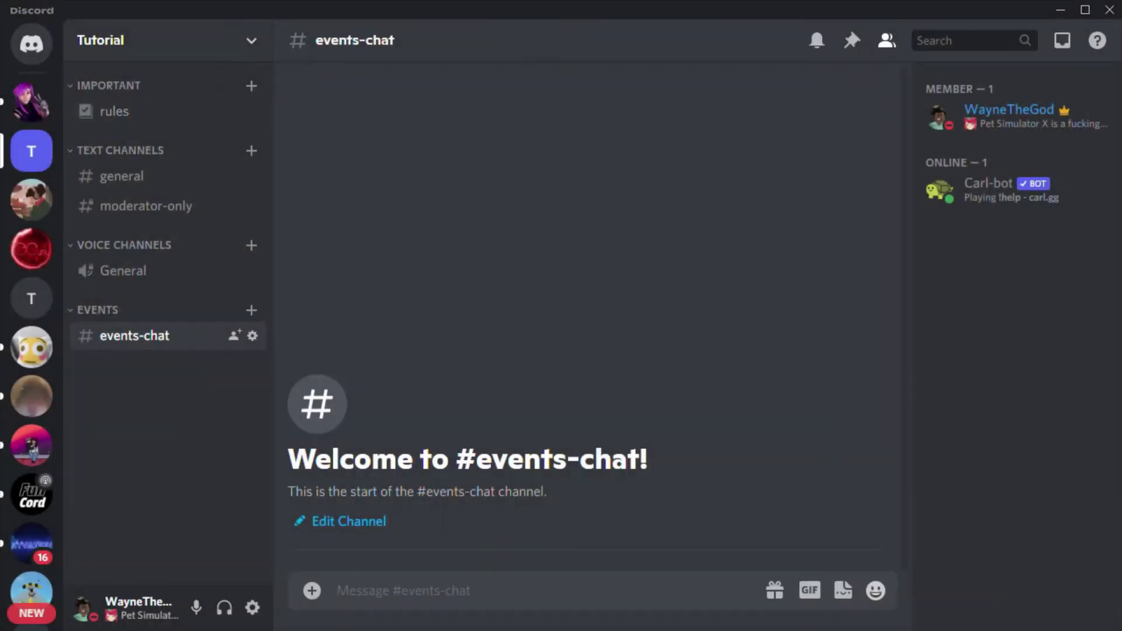
- Create a non-private category named Extras and move it directly below the Important category
left_click(251, 40)
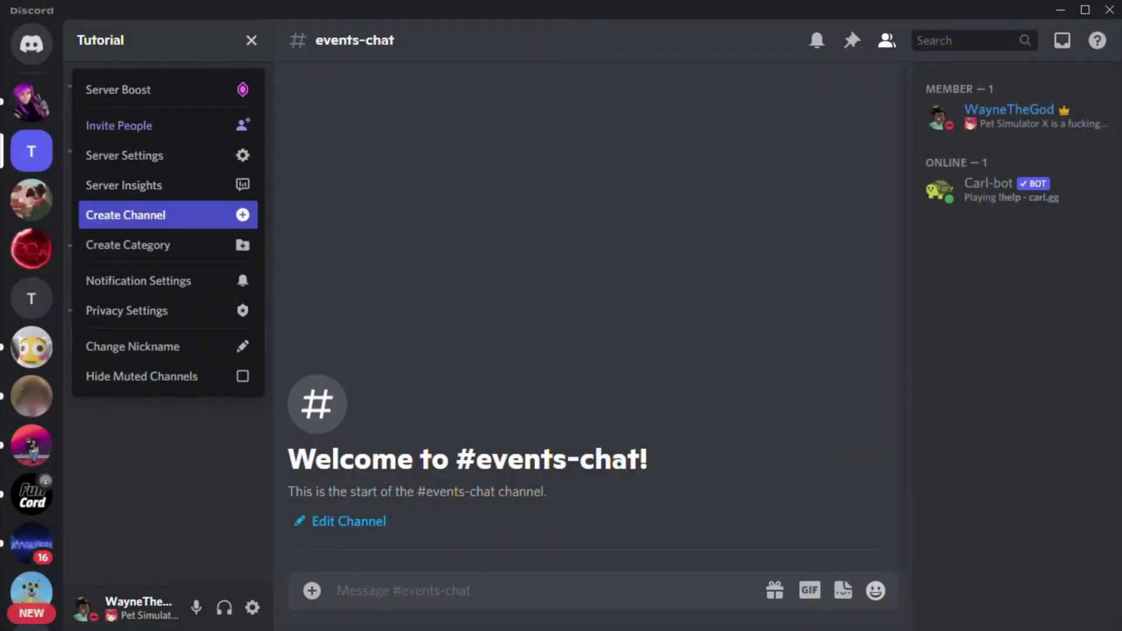
left_click(169, 245)
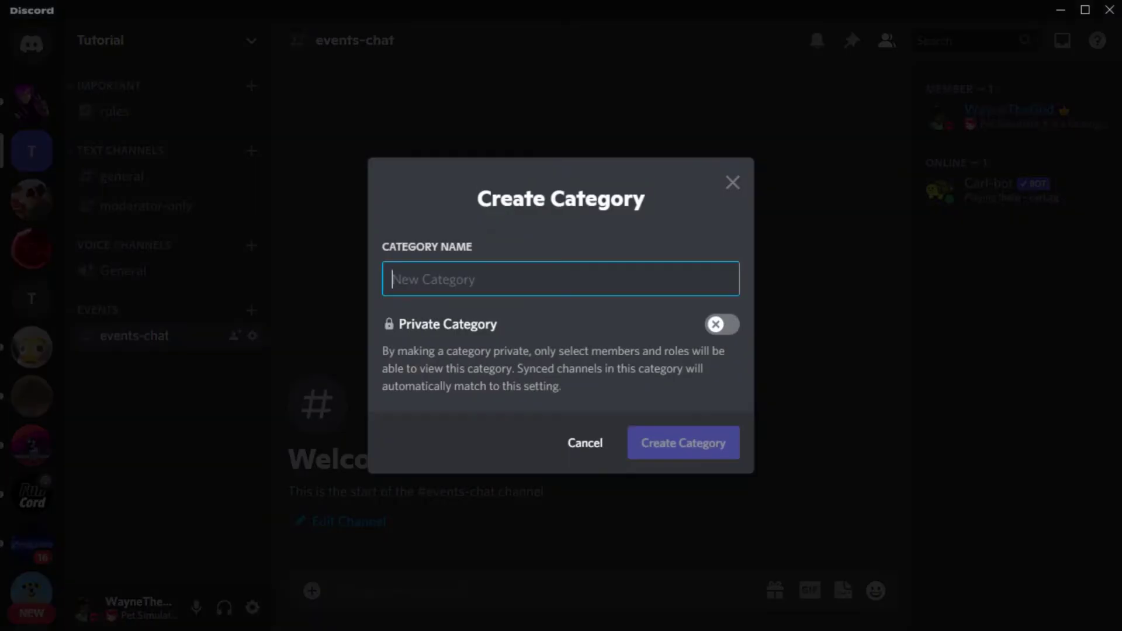
type("Extras")
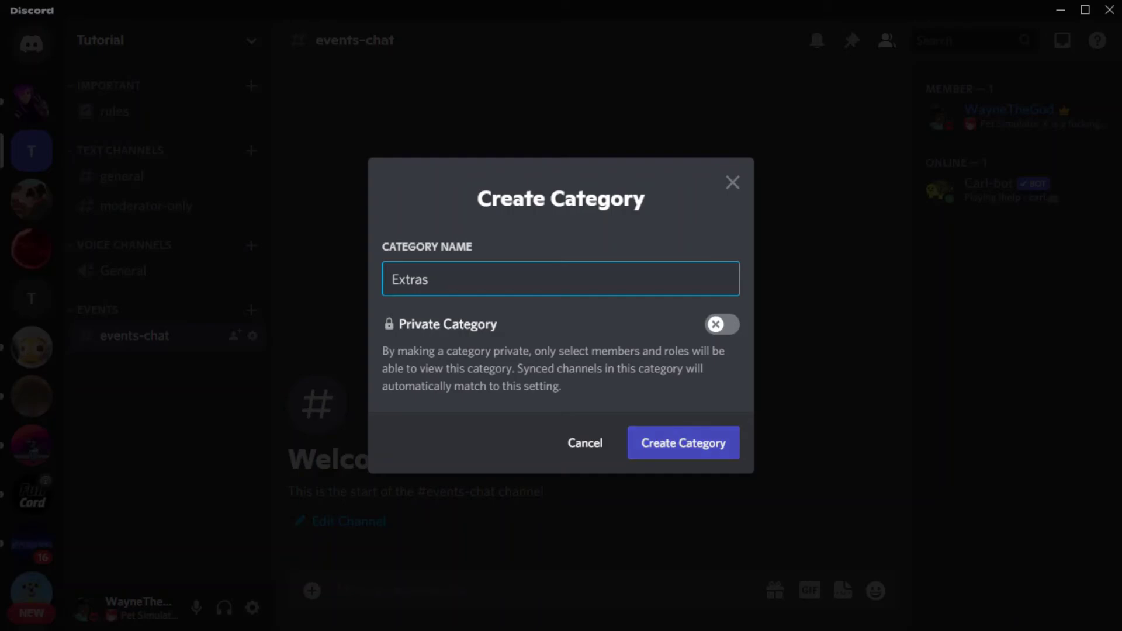
key("Return")
left_click_drag(97, 374, 97, 128)
- Create a non-private text channel named welcome-and-goodbye in the Extras category
left_click(251, 150)
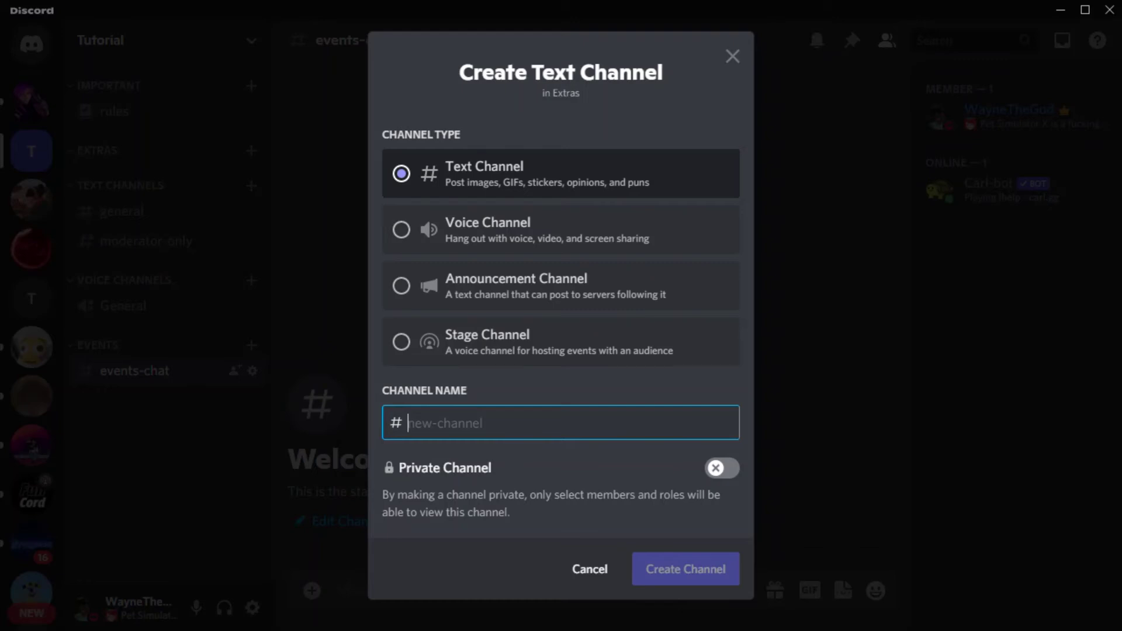
type("wel")
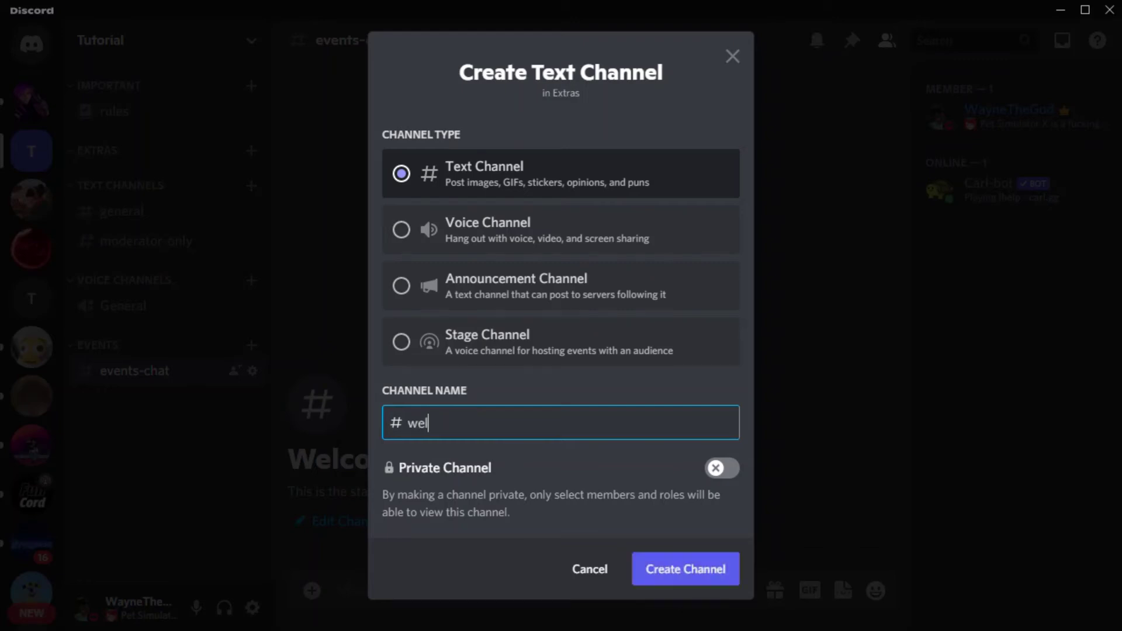
type("come-and-goodbye")
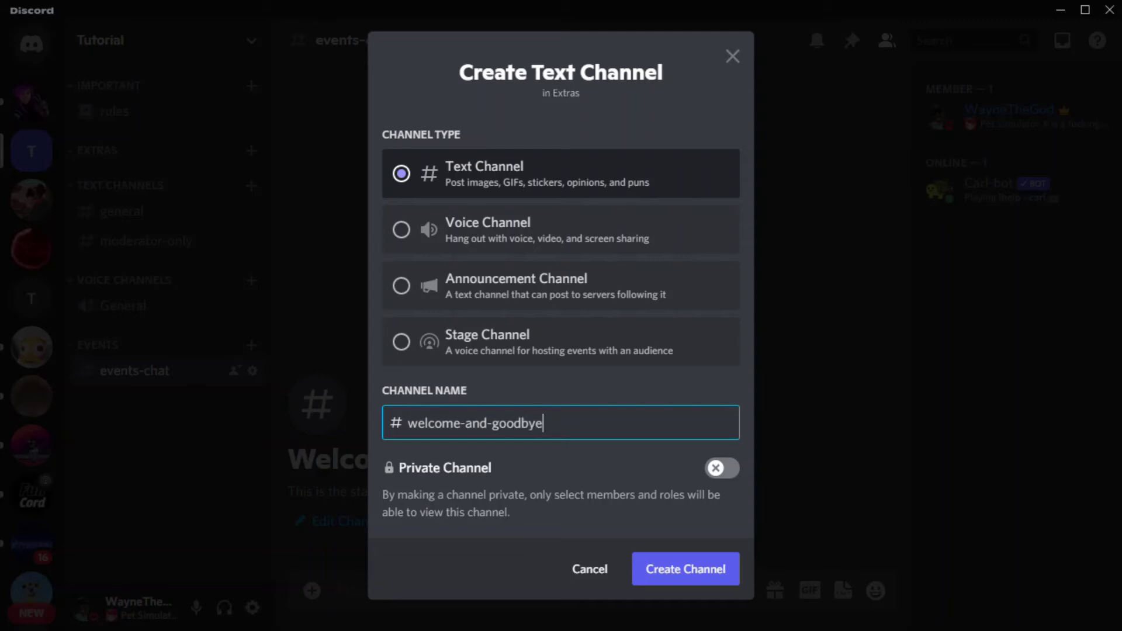
left_click(686, 569)
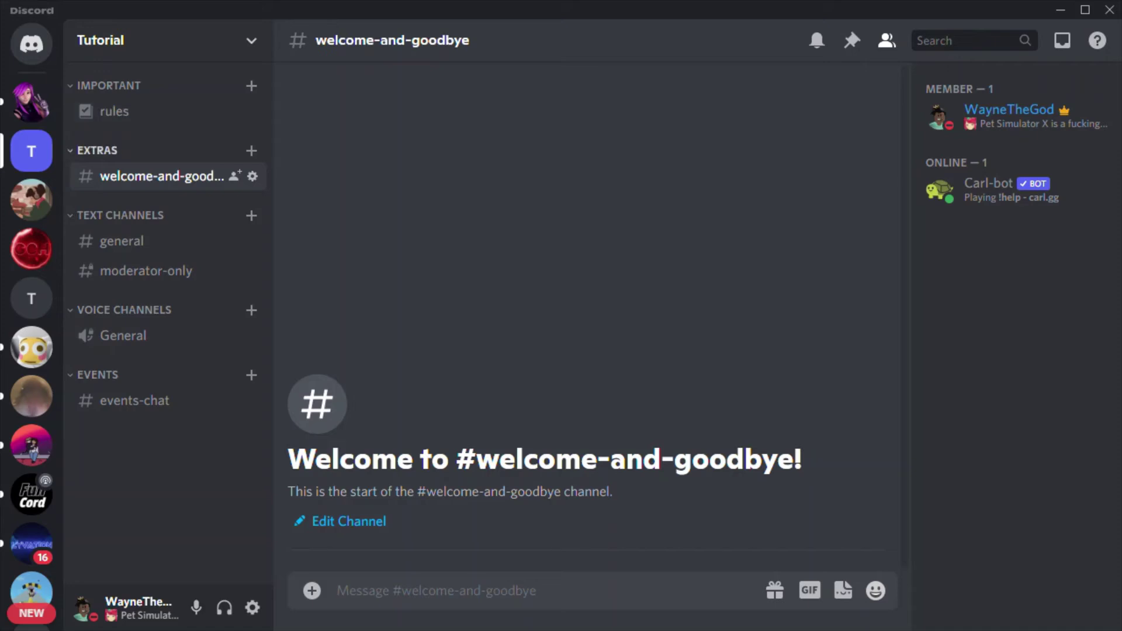
right_click(154, 149)
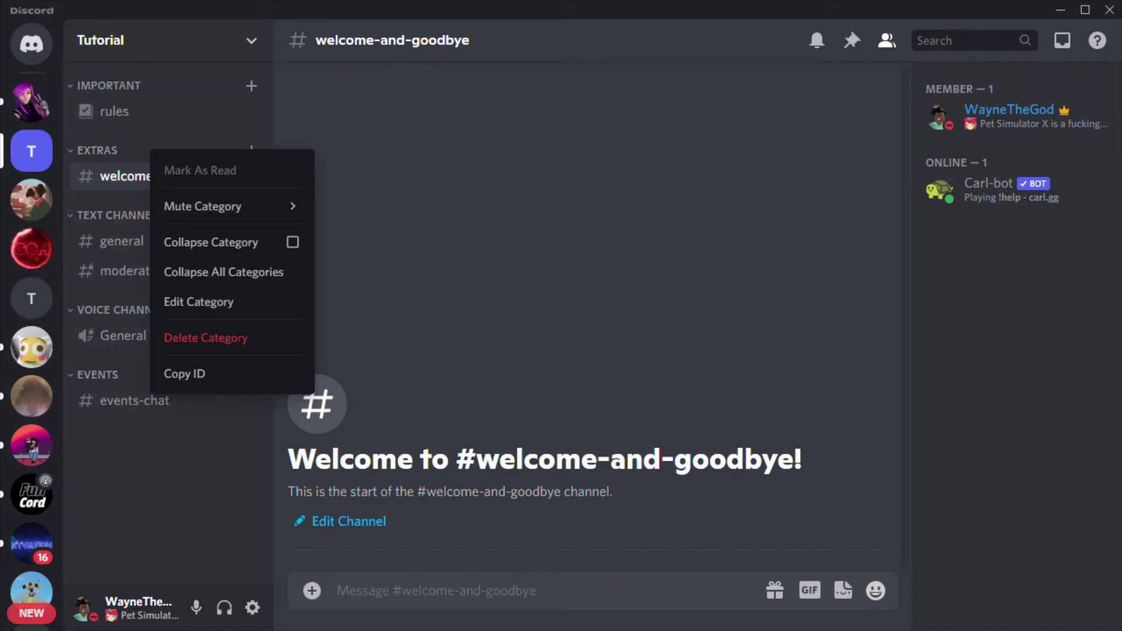
left_click(199, 301)
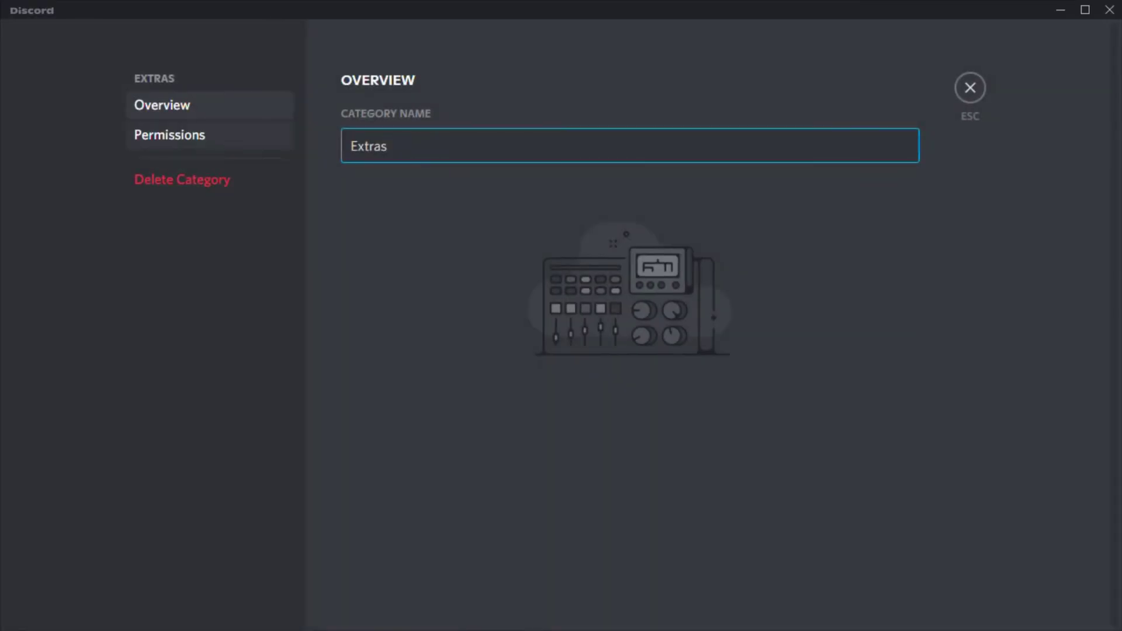
left_click(180, 136)
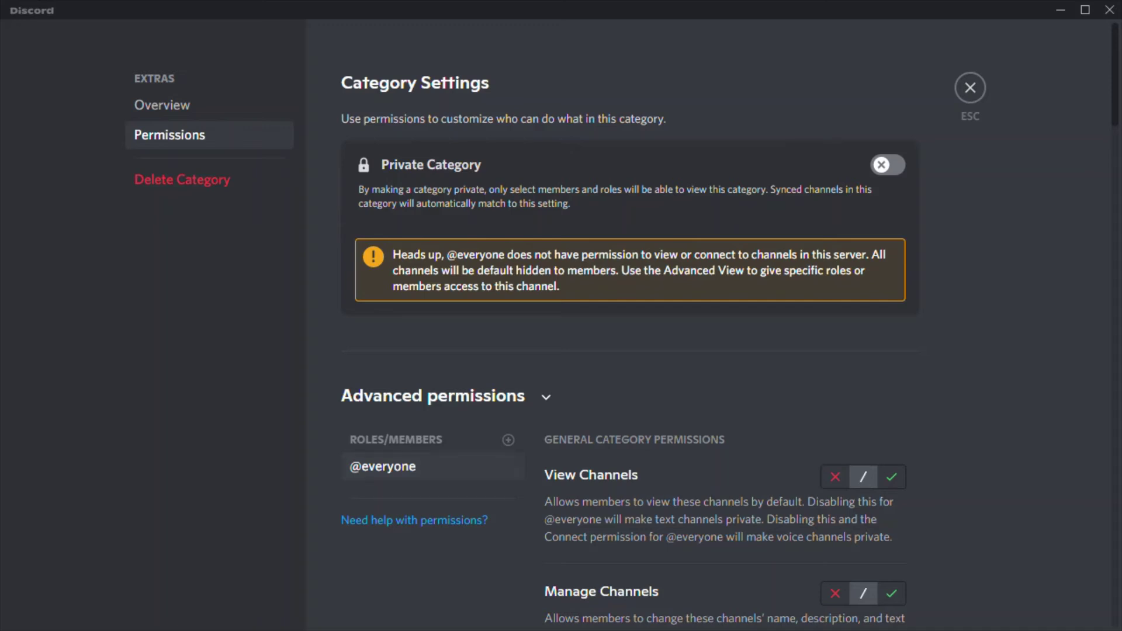
right_click(443, 471)
left_click(448, 397)
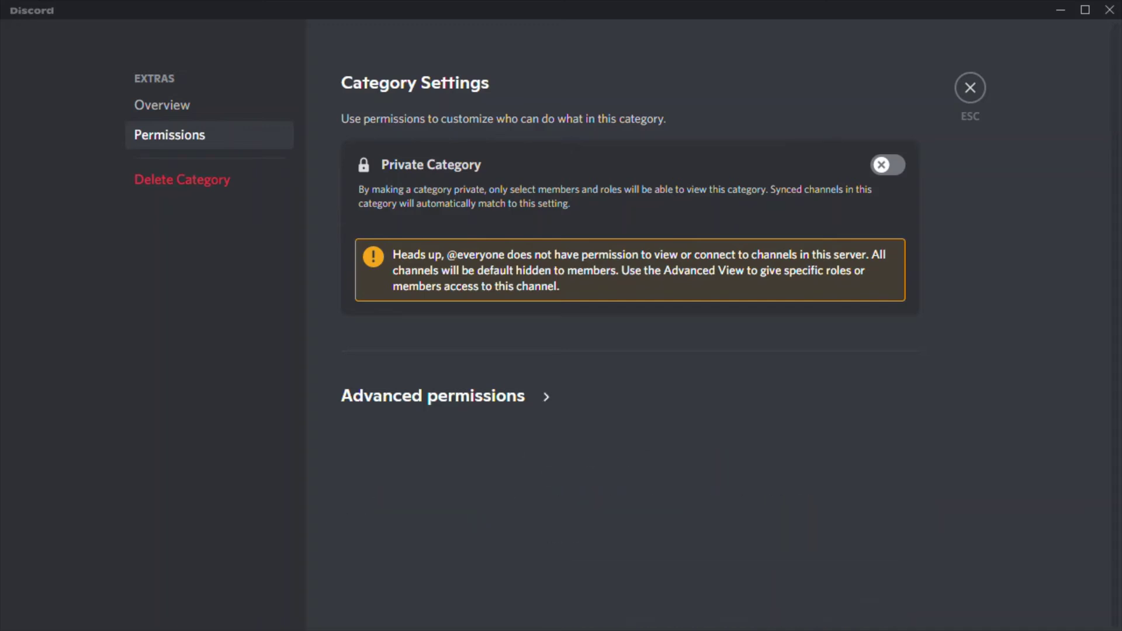
left_click(447, 396)
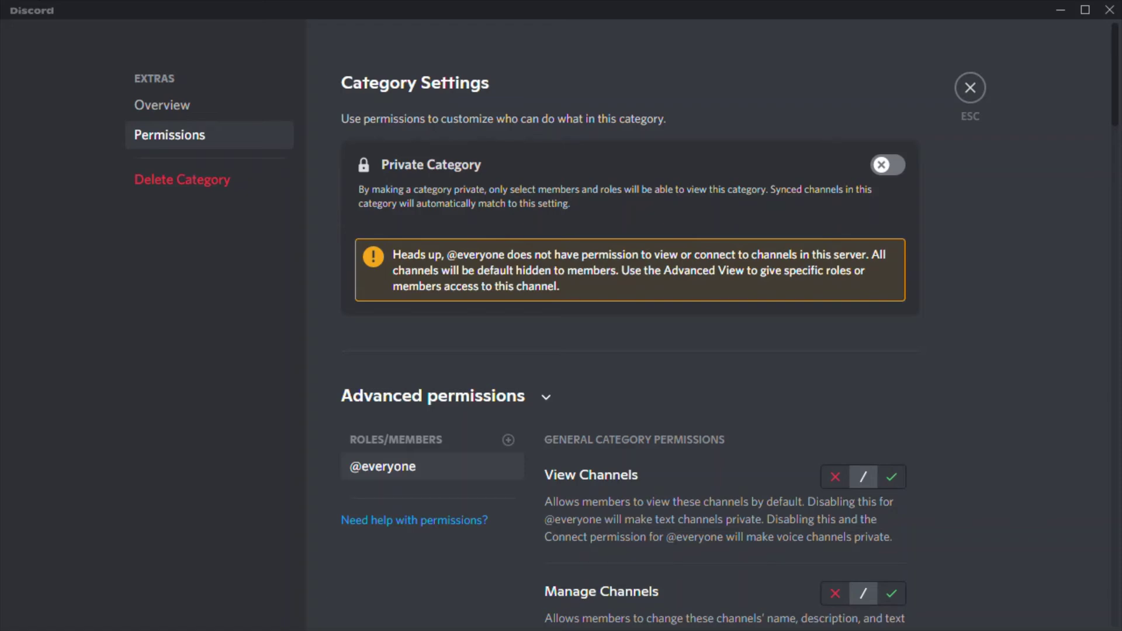
scroll(623, 320, "down", 15)
scroll(623, 320, "up", 13)
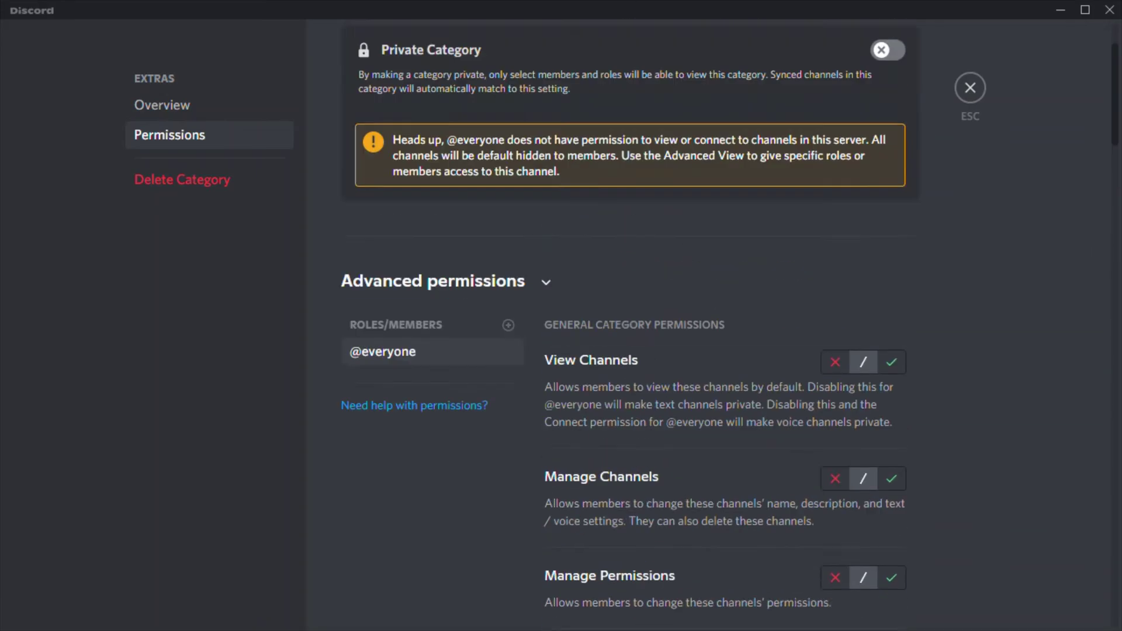
scroll(623, 321, "up", 2)
left_click(970, 87)
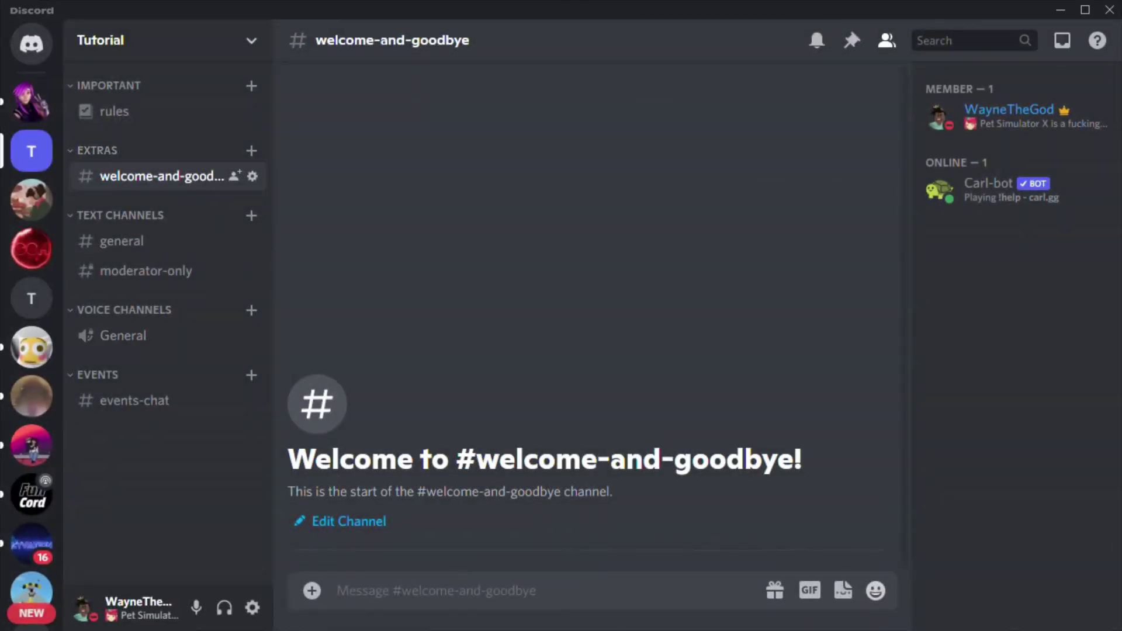
- Check the permissions of the welcome-and-goodbye channel and close the channel settings
right_click(153, 177)
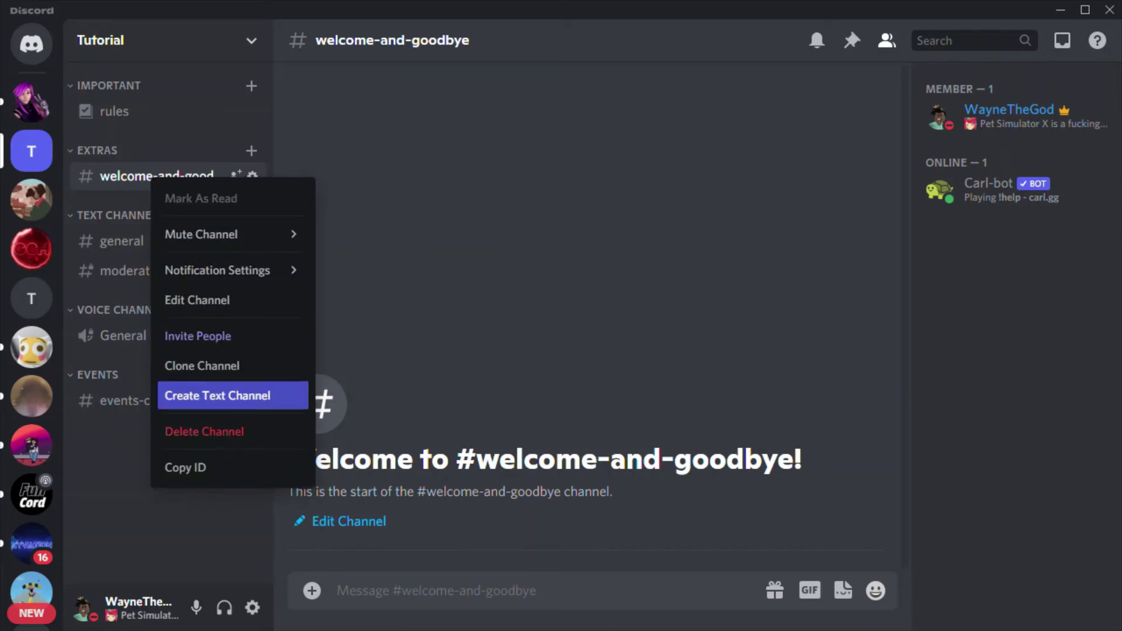
key("Escape")
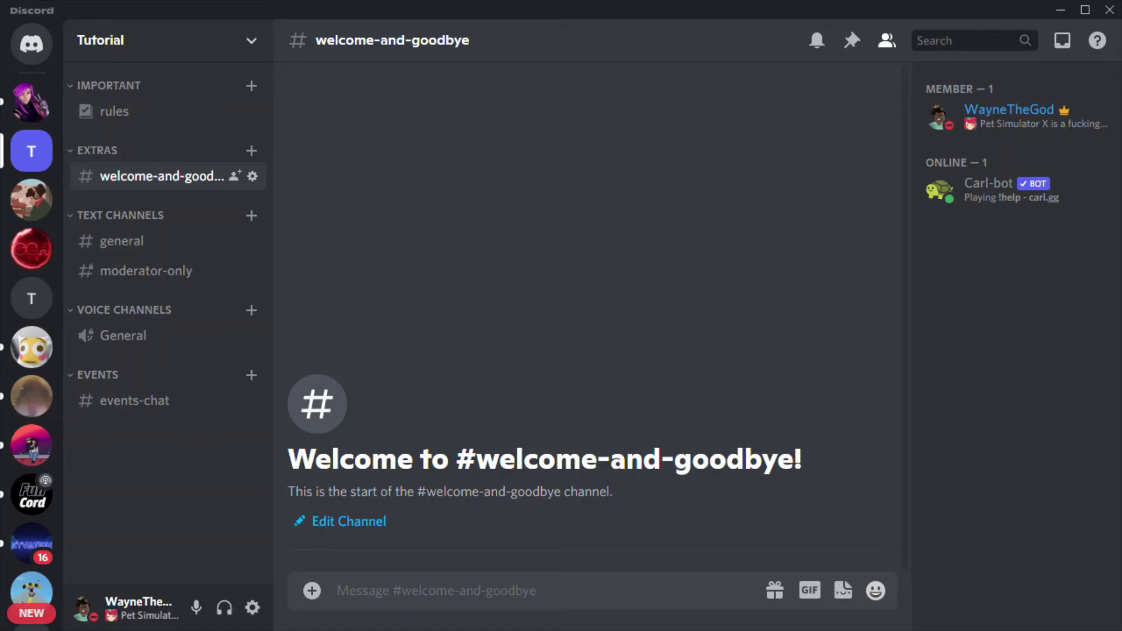
right_click(164, 177)
left_click(210, 293)
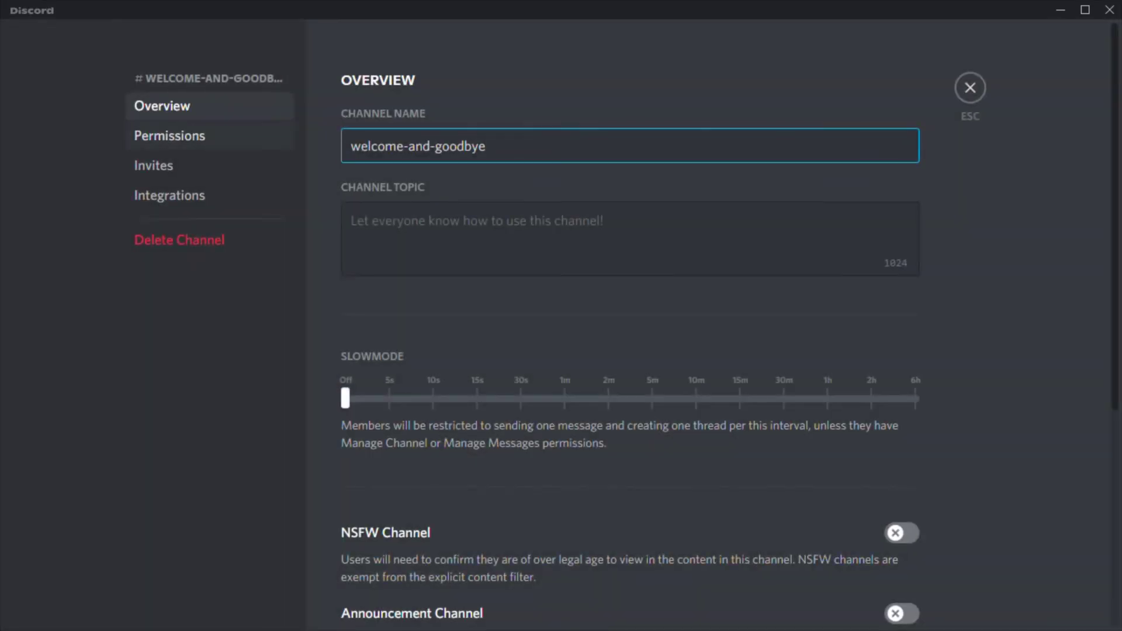
left_click(169, 136)
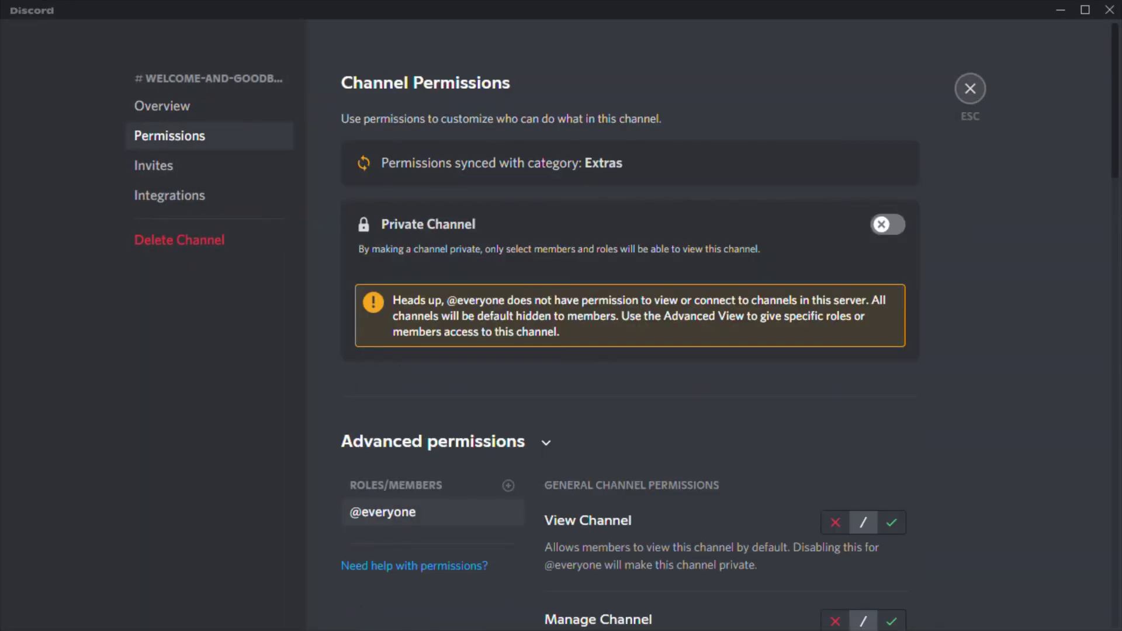
left_click(970, 88)
- Add the Member role to the Extras category's advanced permissions
right_click(129, 152)
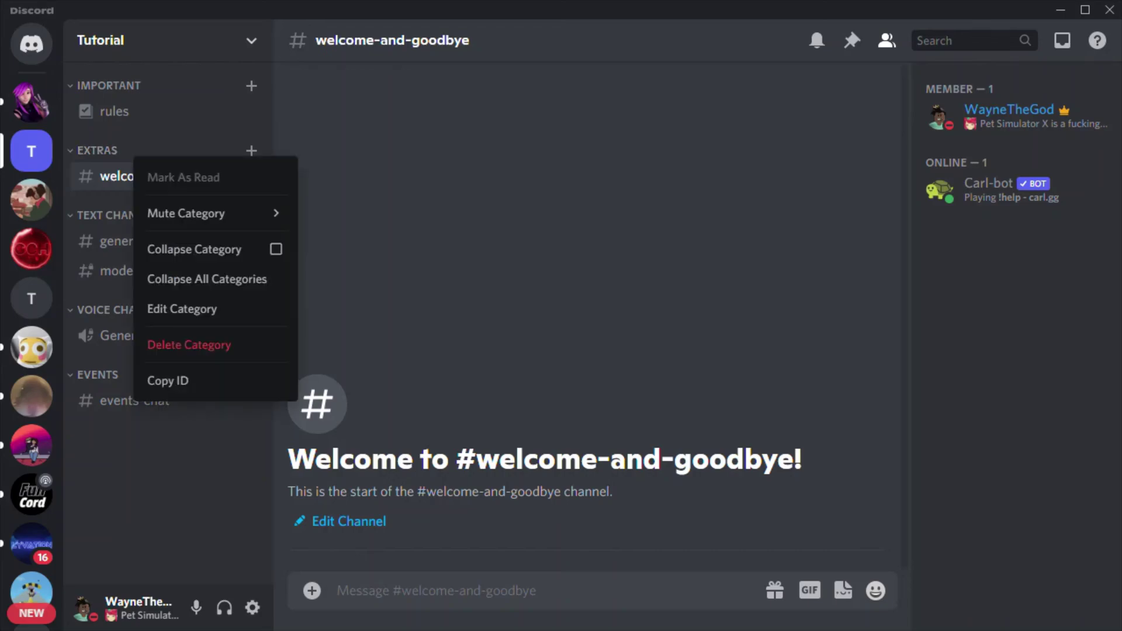
left_click(181, 309)
left_click(170, 135)
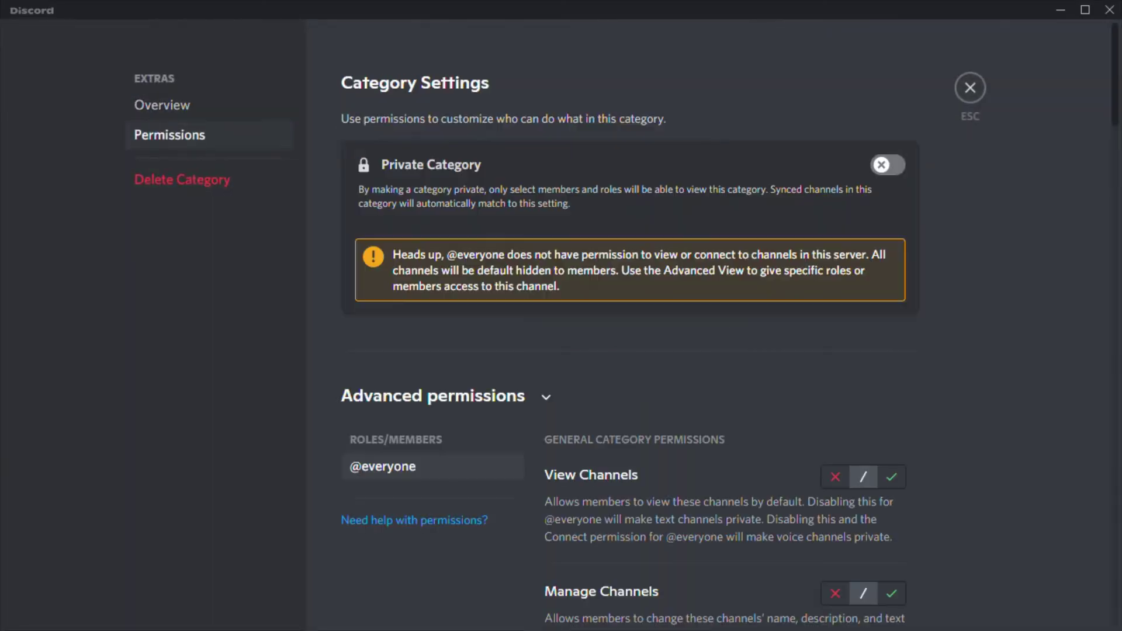
scroll(630, 327, "down", 2)
left_click(508, 265)
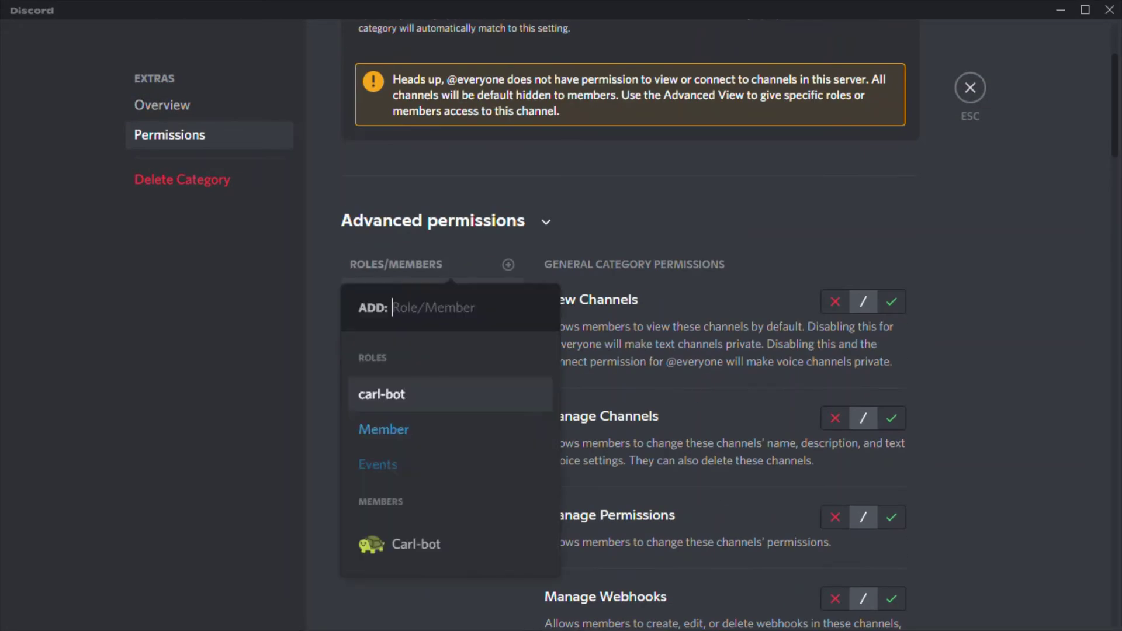
left_click(383, 428)
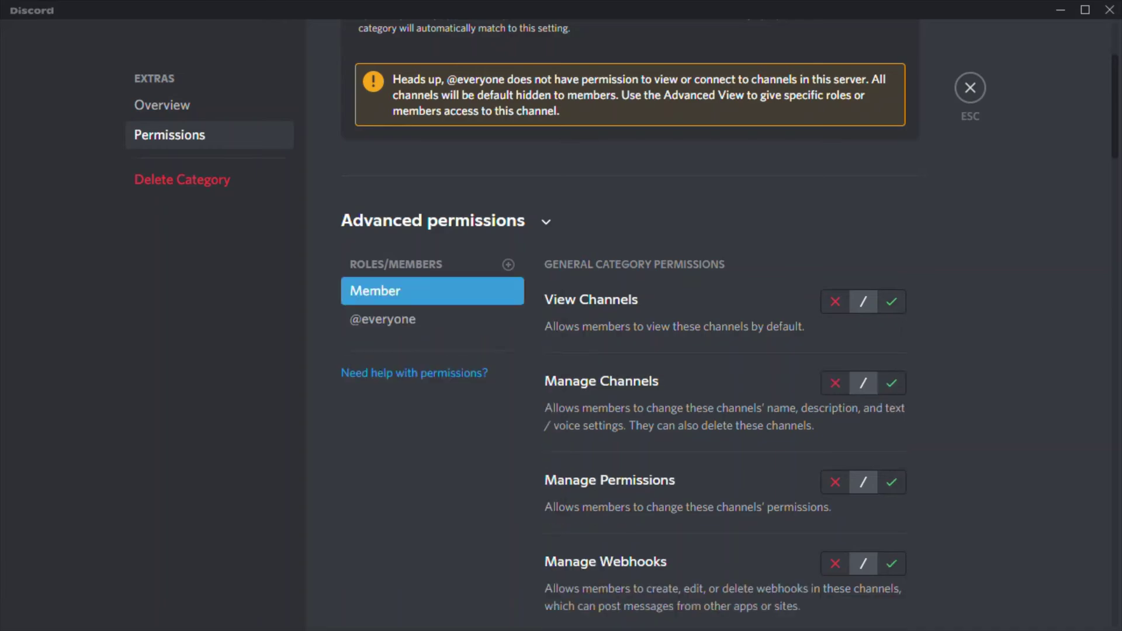
- Allow View Channels and Create Invite for the Member role in the Extras category
left_click(891, 302)
scroll(891, 302, "down", 7)
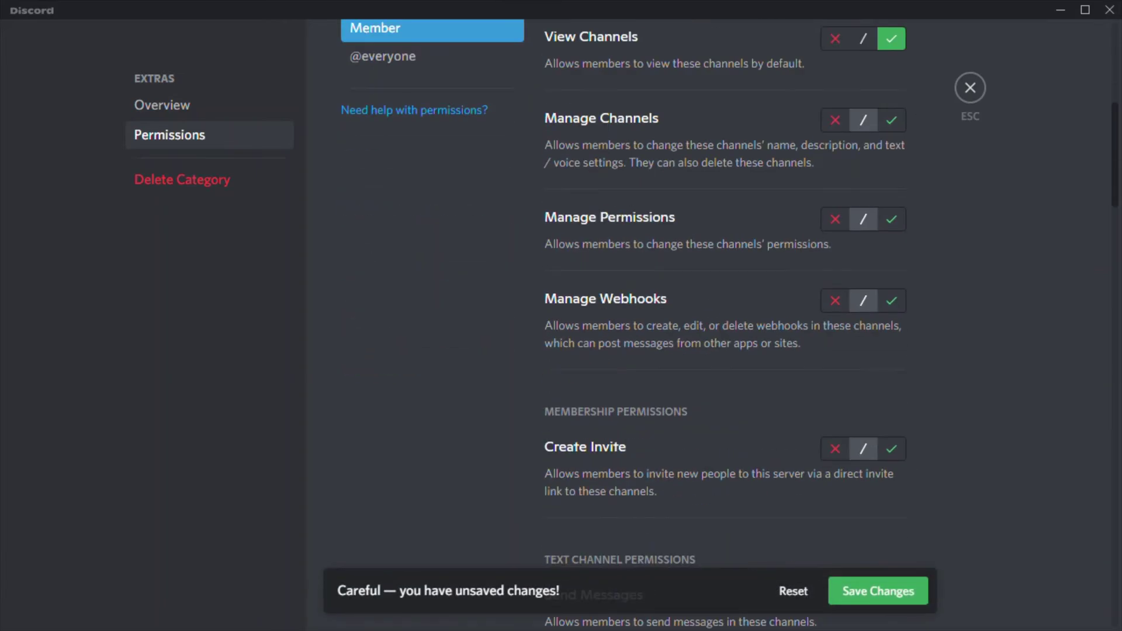
left_click(891, 274)
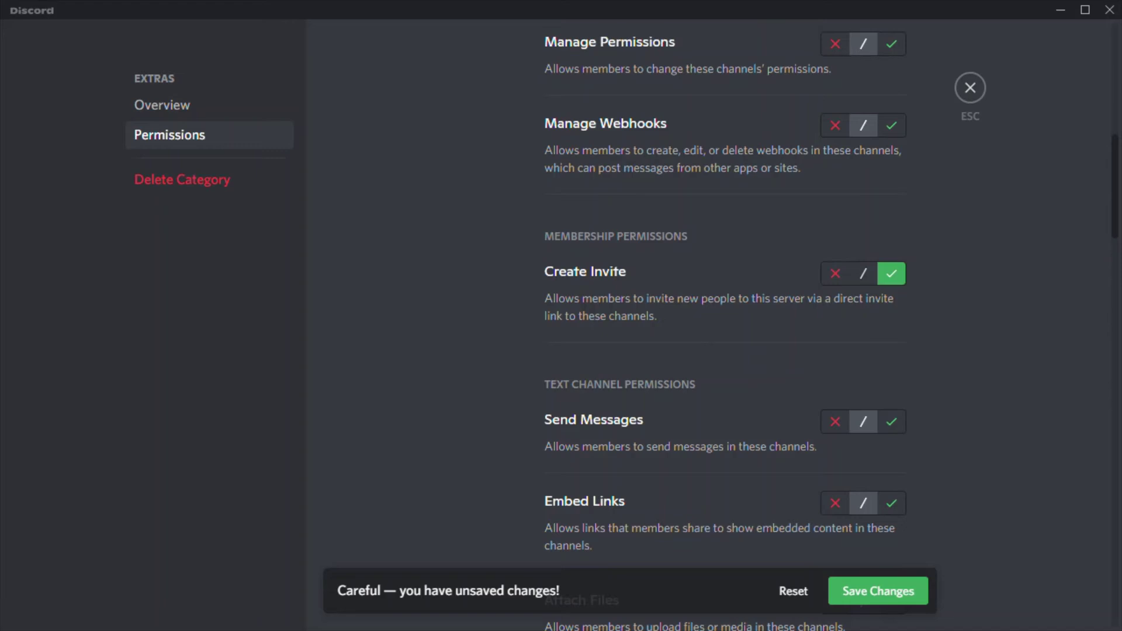
- Deny Send Messages, Embed Links and Attach Files for the Member role in the Extras category
scroll(723, 322, "down", 3)
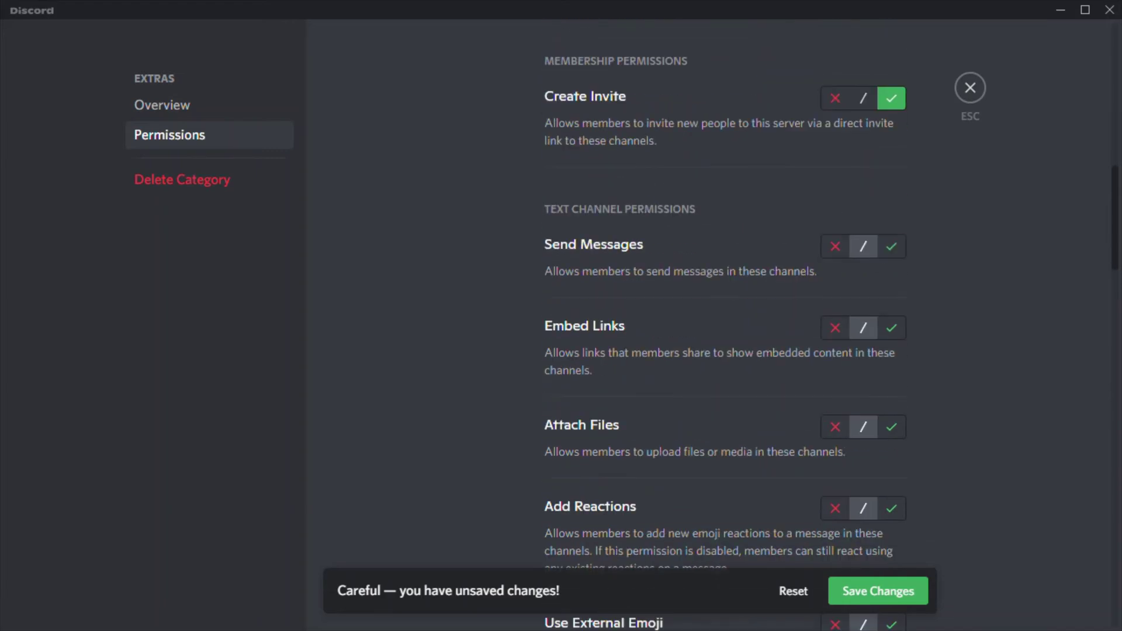
left_click(891, 246)
left_click(835, 246)
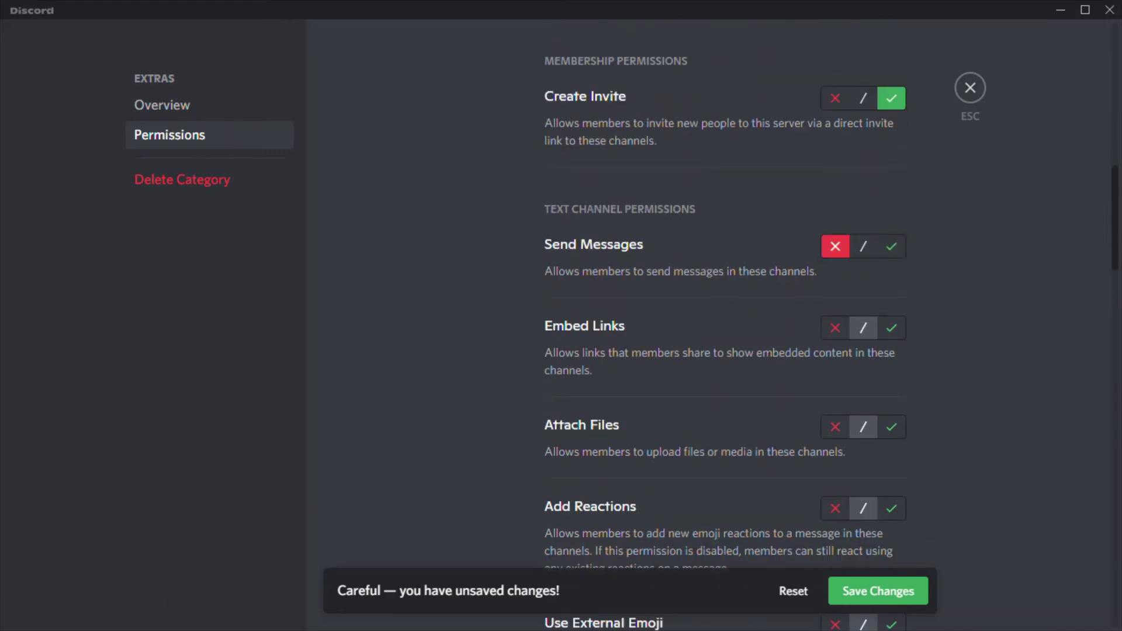
left_click(835, 327)
left_click(835, 427)
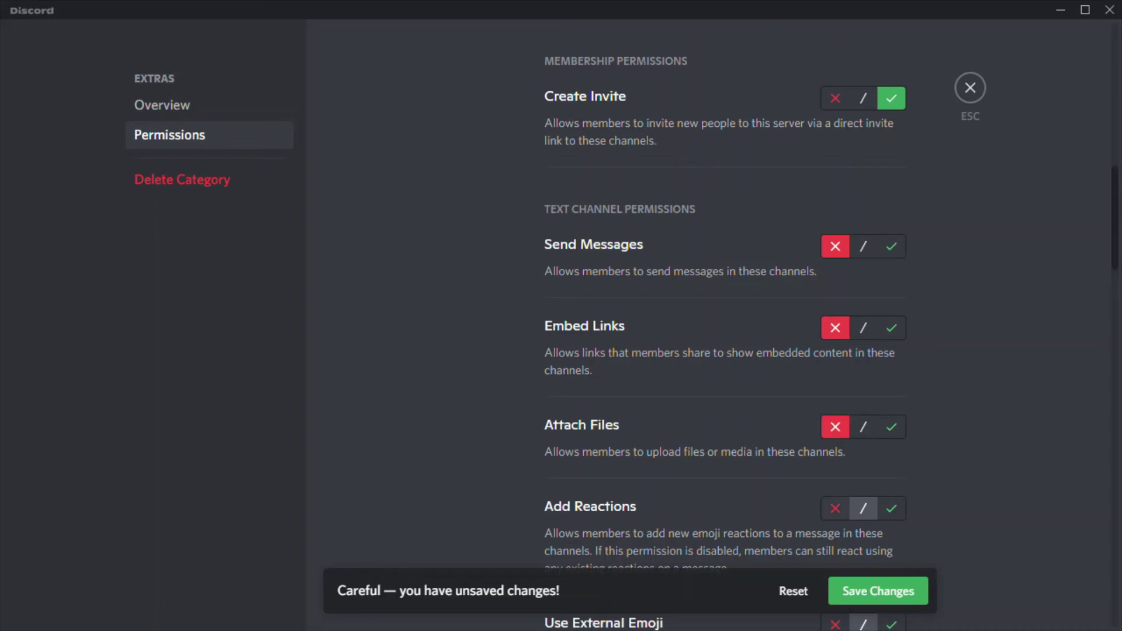
scroll(723, 321, "down", 3)
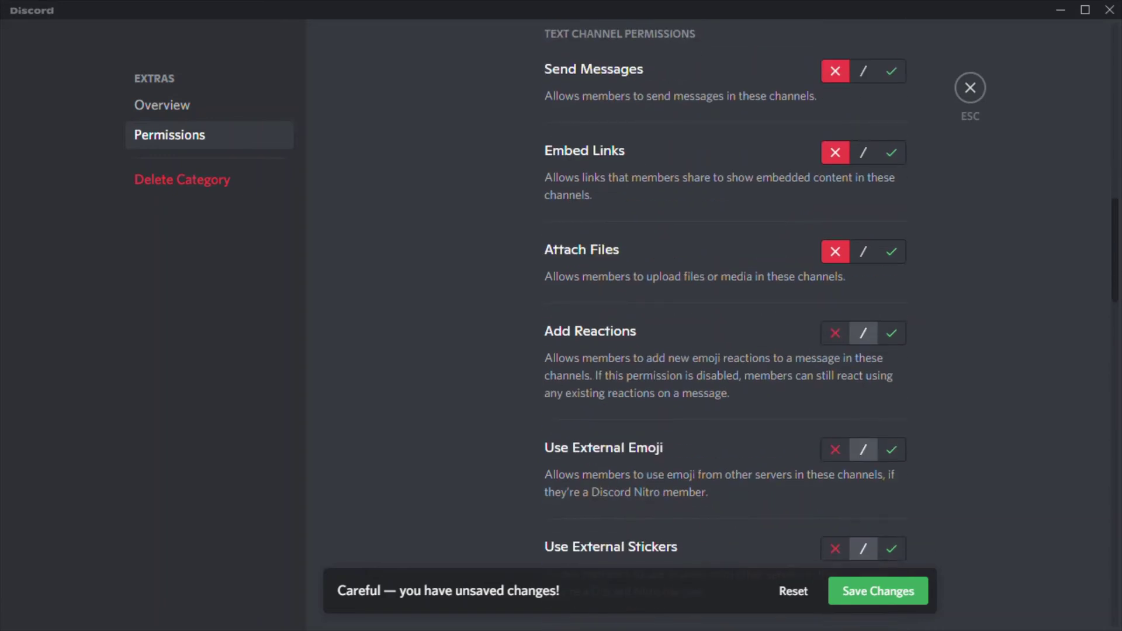
left_click(836, 333)
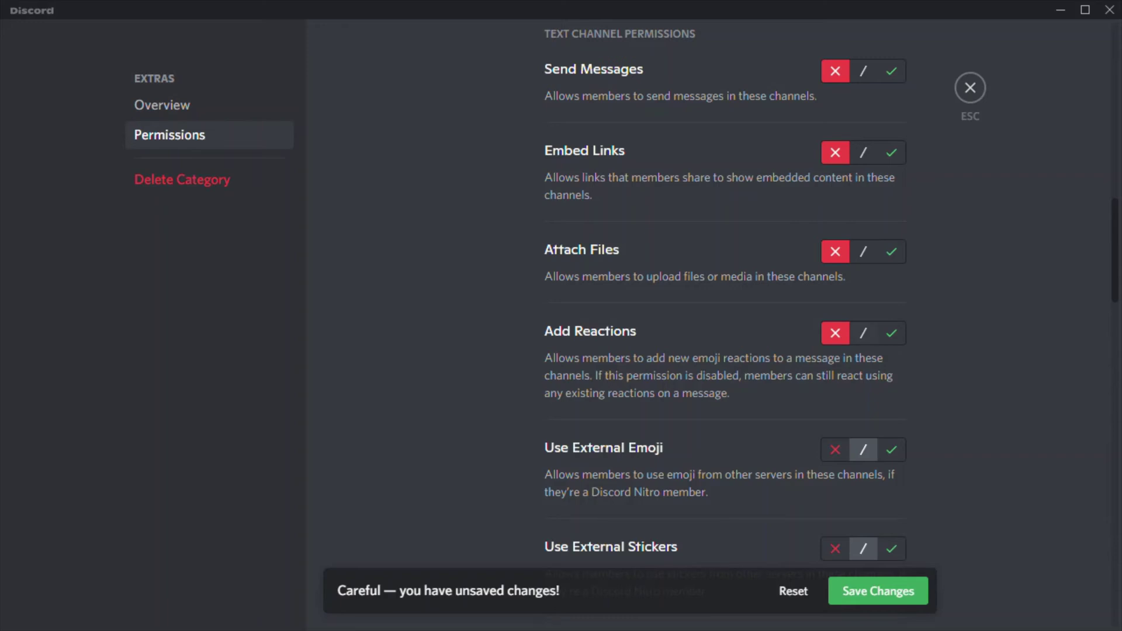
left_click(863, 333)
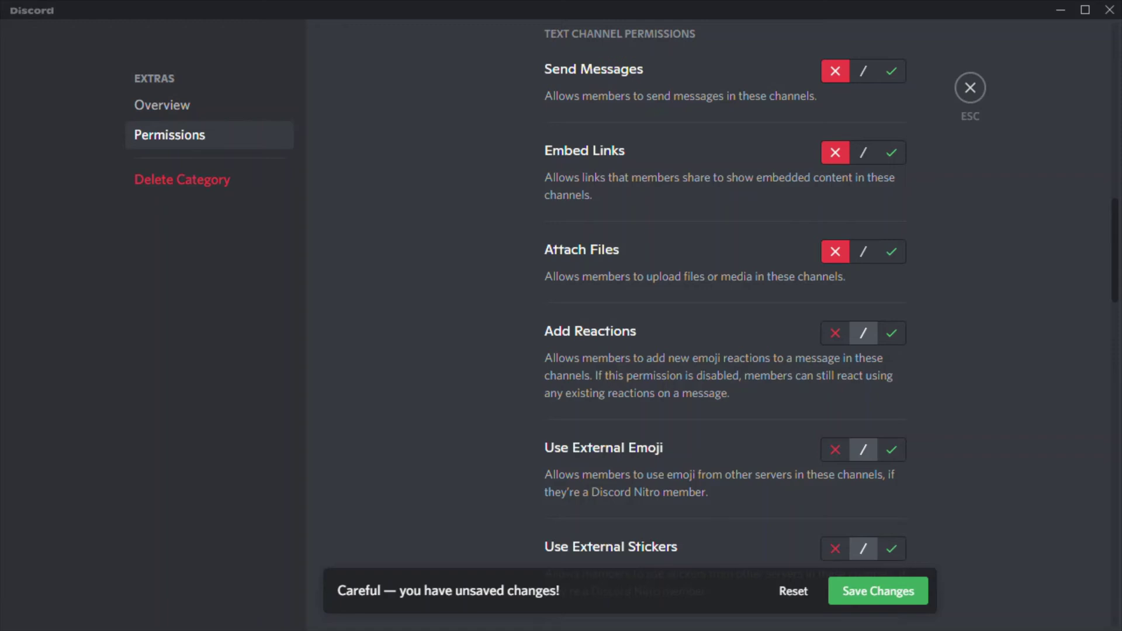
key("Escape")
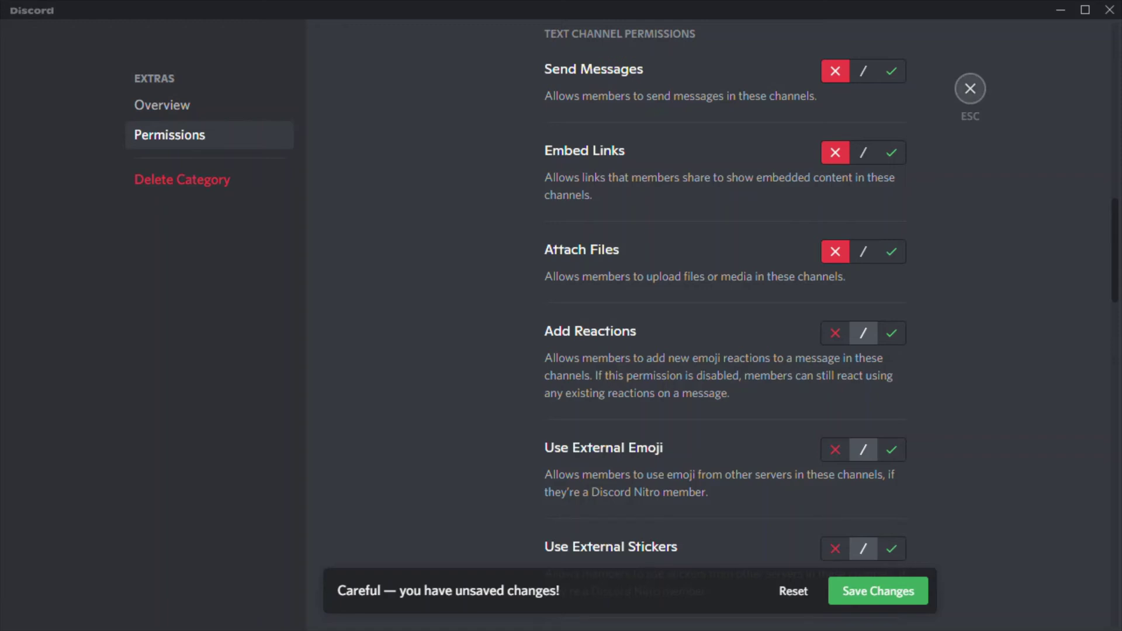
- Discard the unsaved Member permission changes in the Extras category and close its settings
left_click(793, 591)
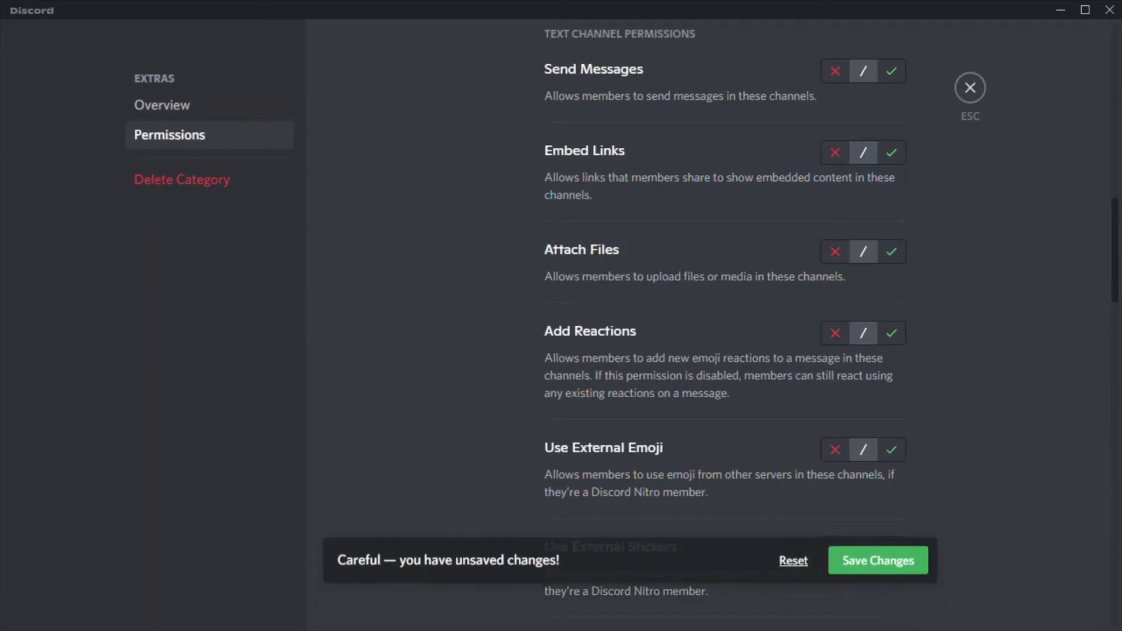
key("Escape")
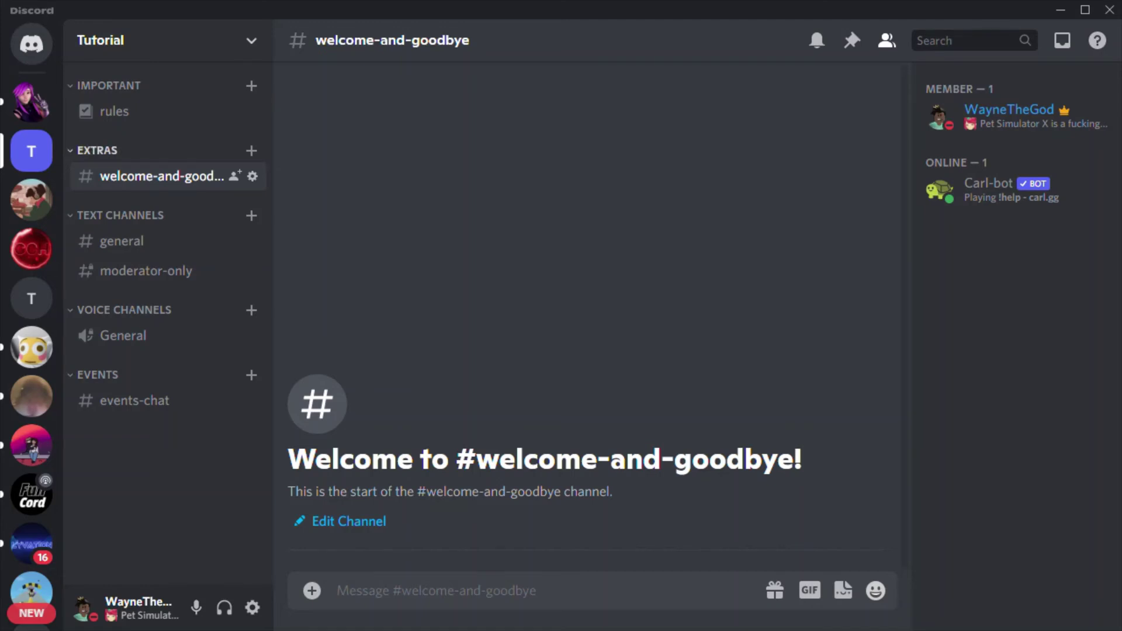
- Check the Extras category's permissions and close the category settings
right_click(112, 150)
left_click(170, 299)
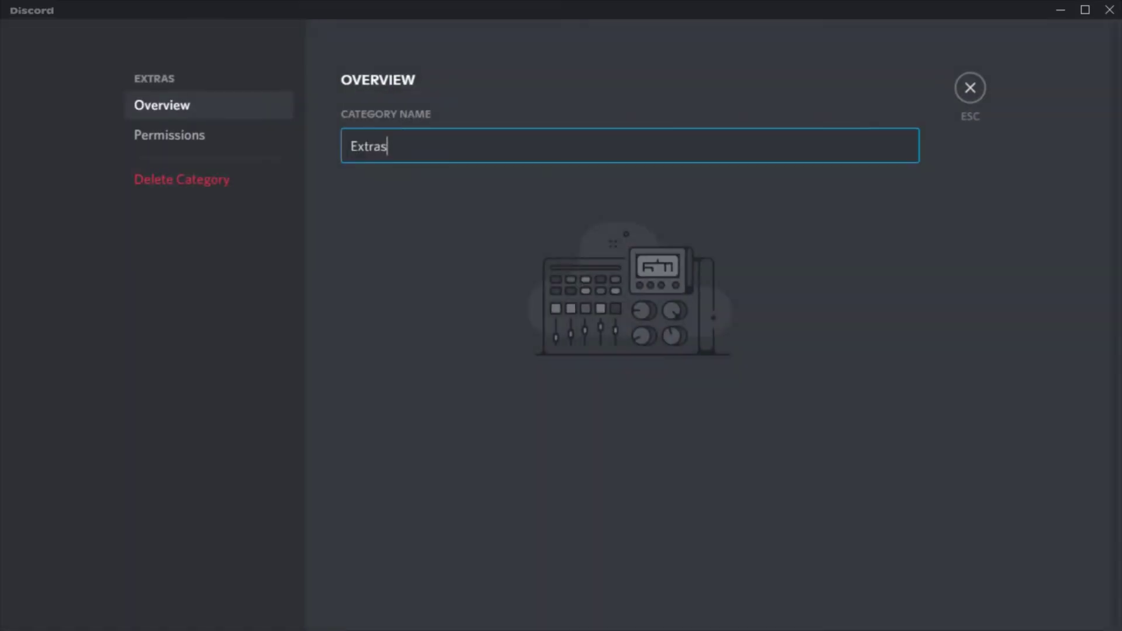
left_click(169, 135)
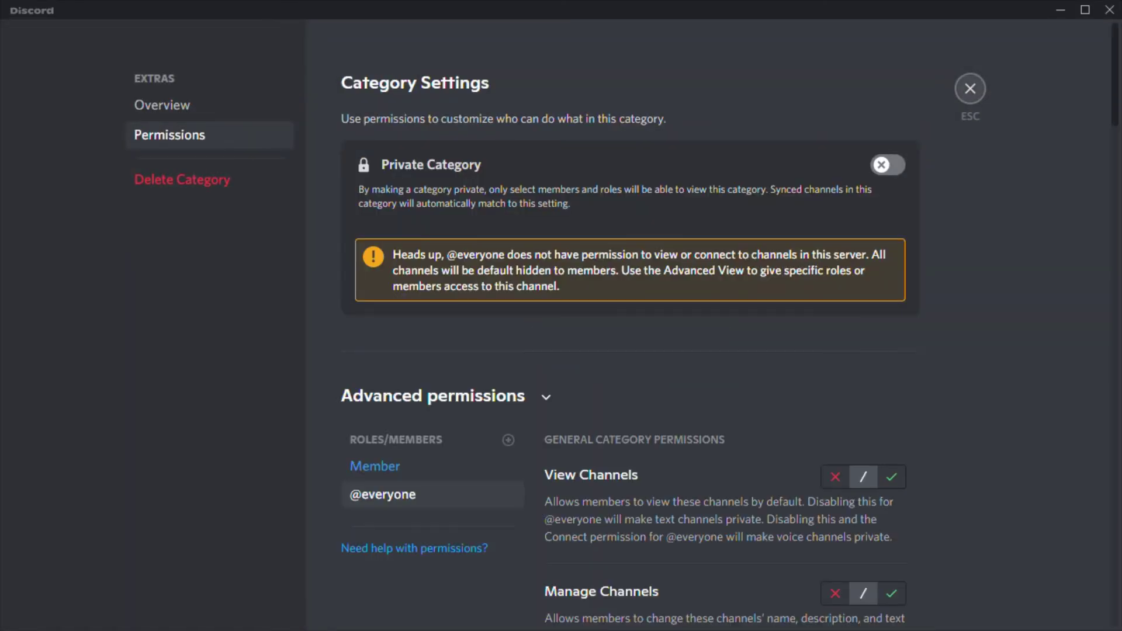
left_click(971, 87)
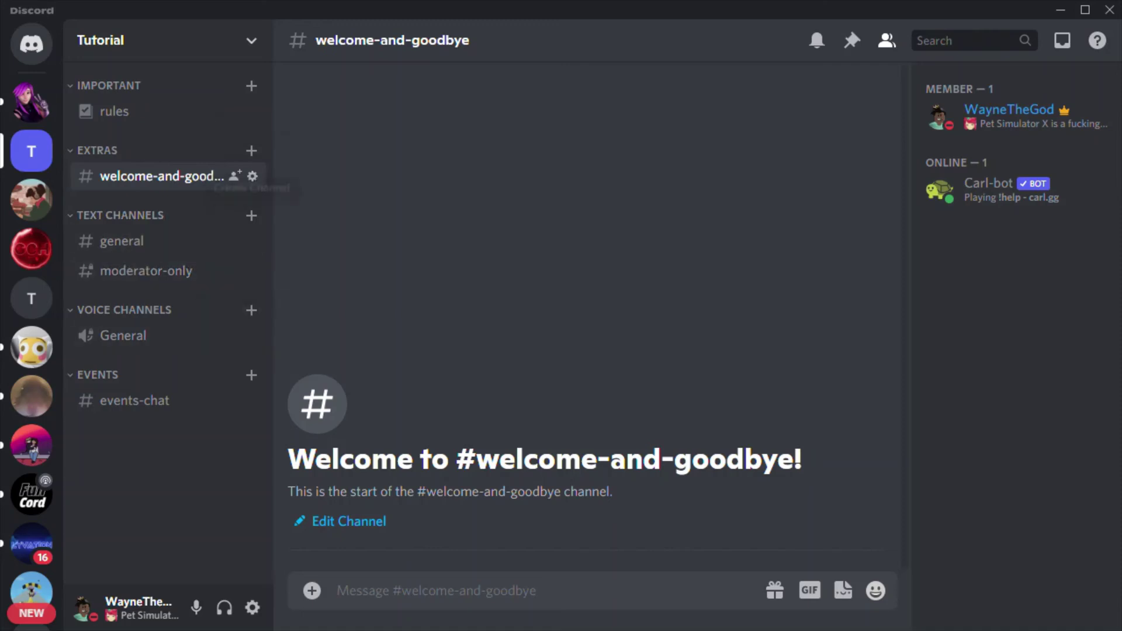
left_click(252, 40)
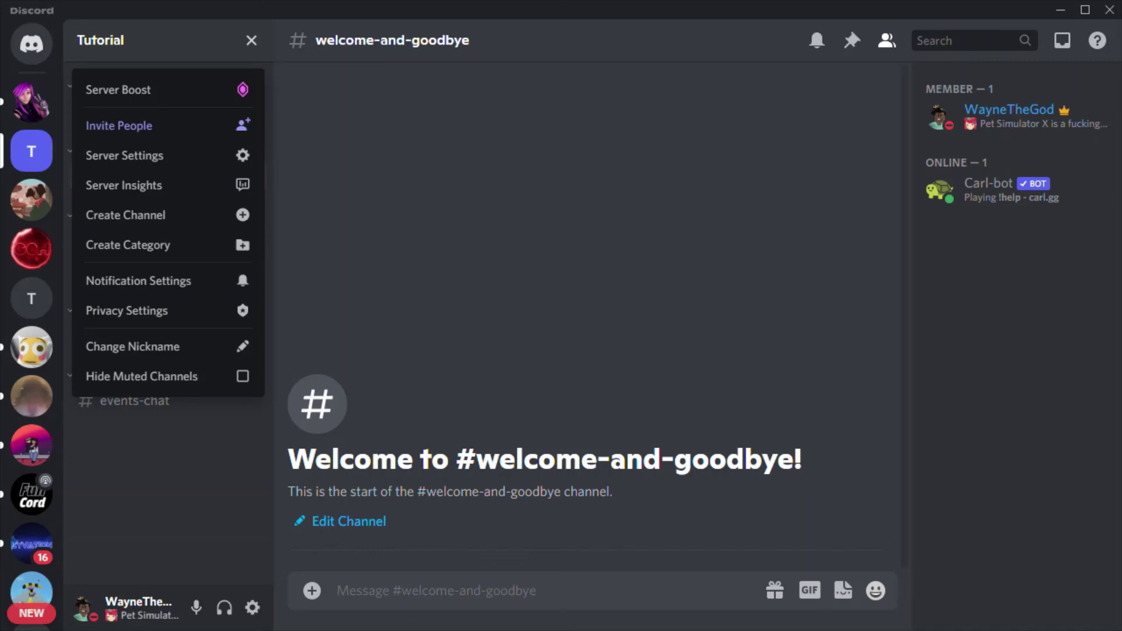
left_click(252, 41)
left_click(251, 40)
left_click(251, 41)
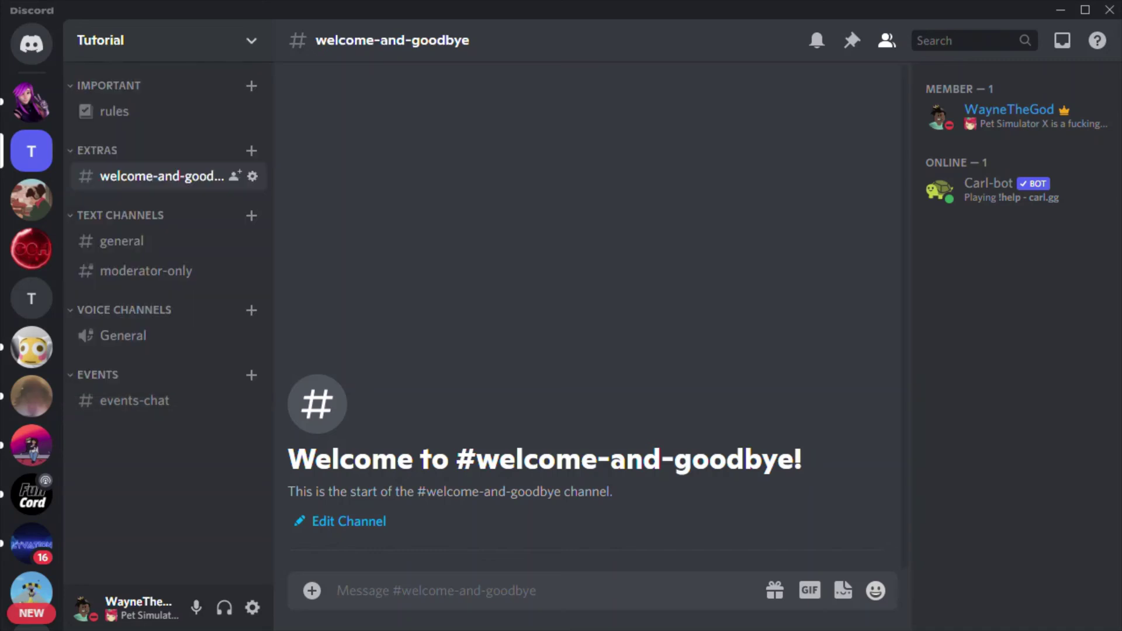
- Review the server's Community overview settings and the example Welcome Screen
left_click(251, 40)
left_click(117, 153)
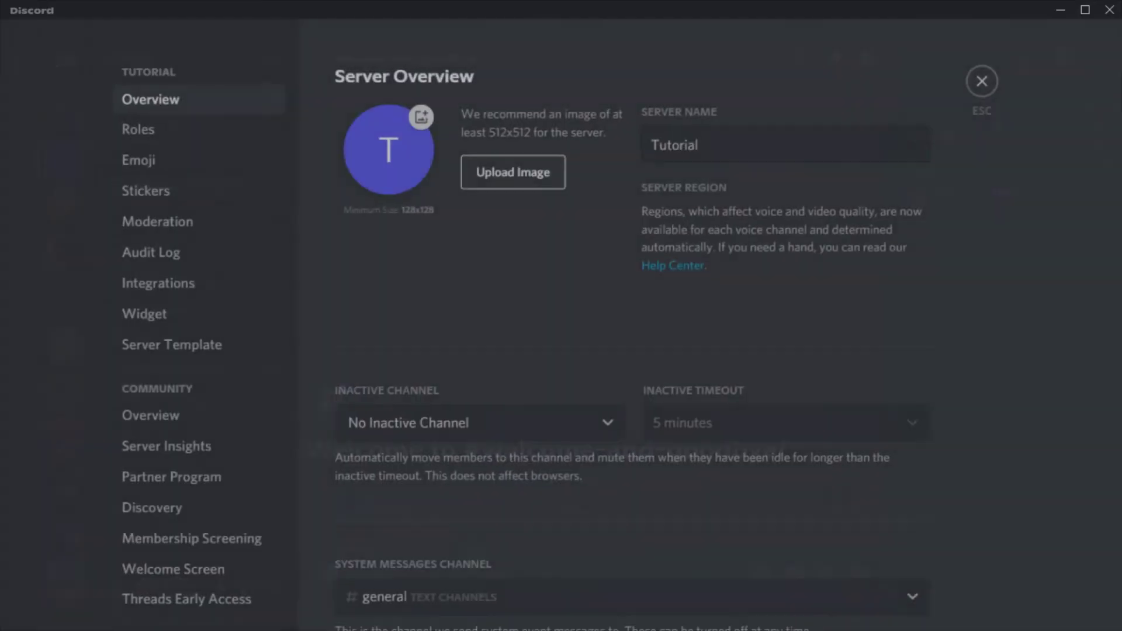
left_click(162, 413)
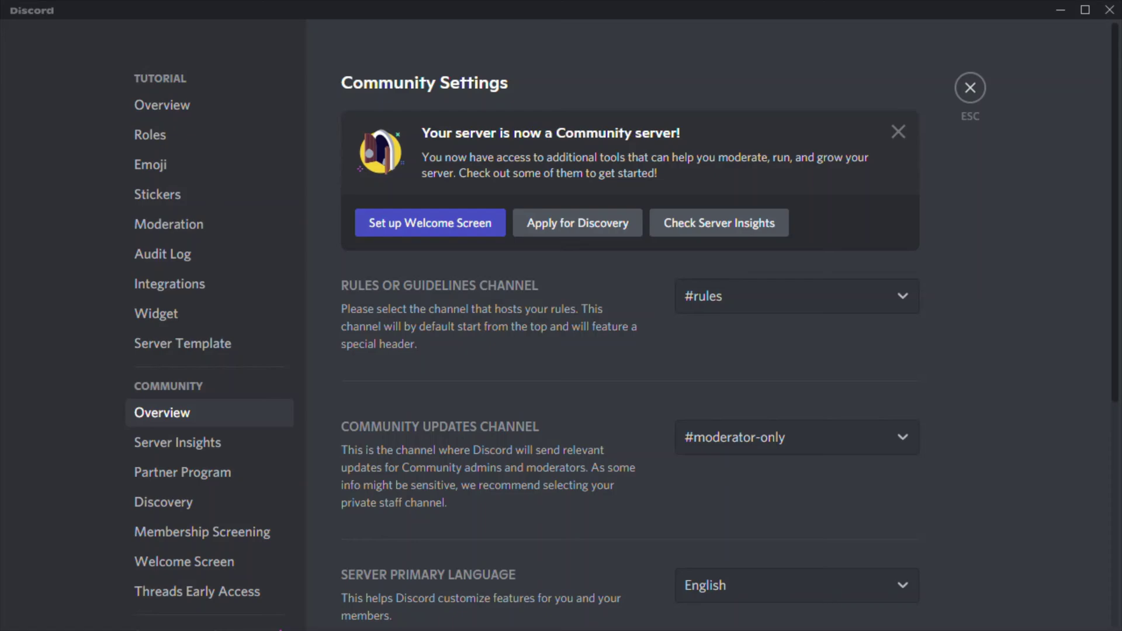
scroll(620, 328, "down", 5)
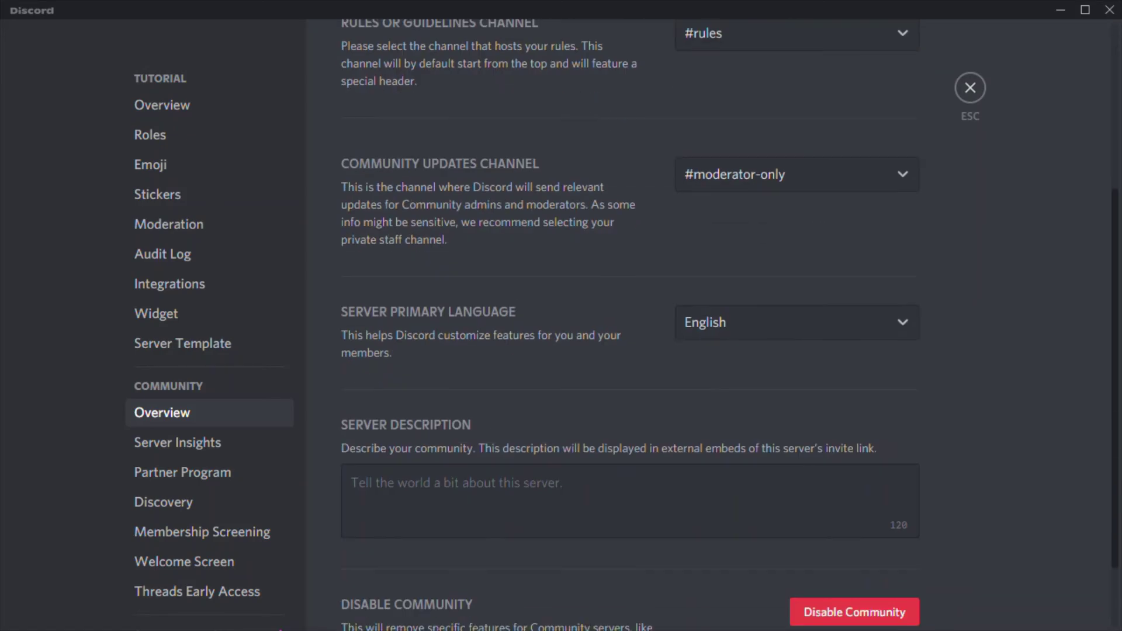
scroll(619, 327, "up", 5)
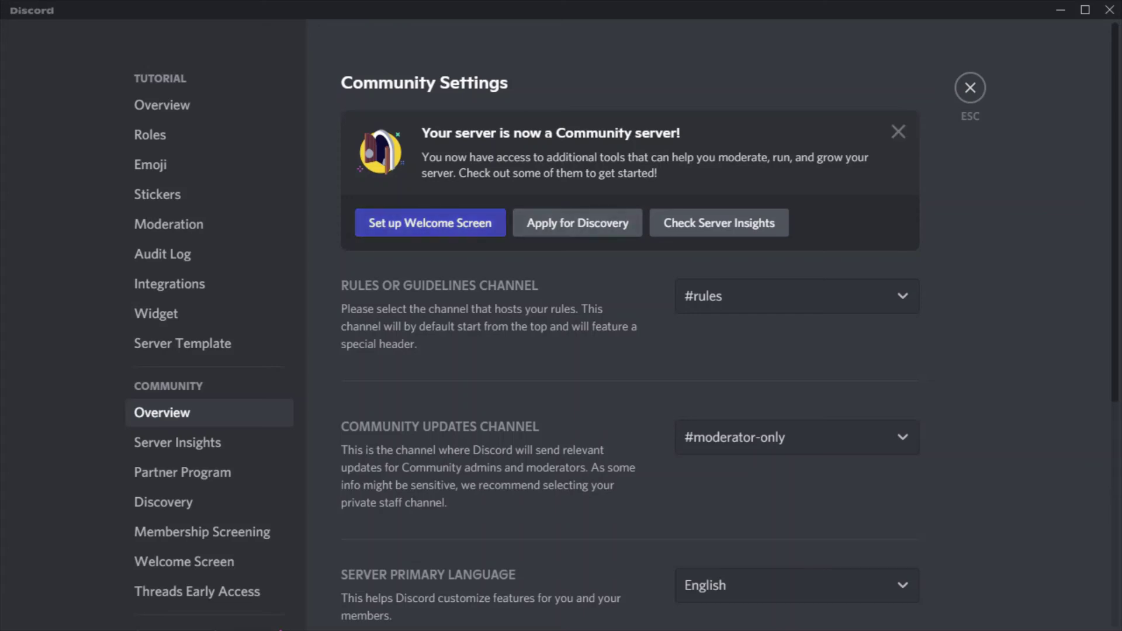
left_click(430, 222)
scroll(630, 351, "down", 4)
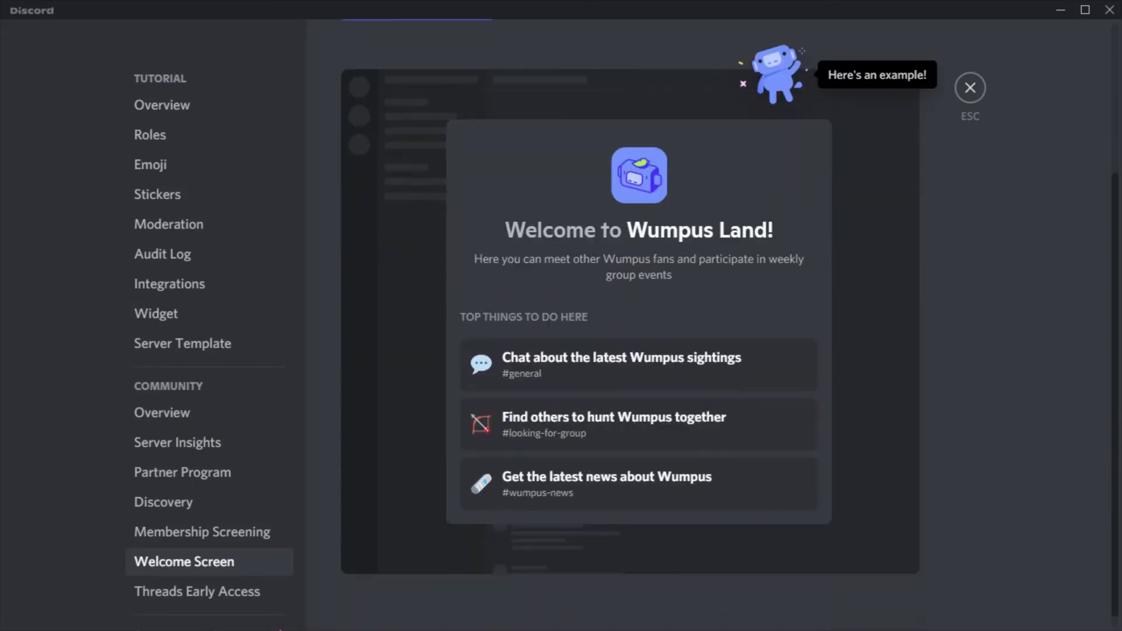
scroll(630, 351, "up", 4)
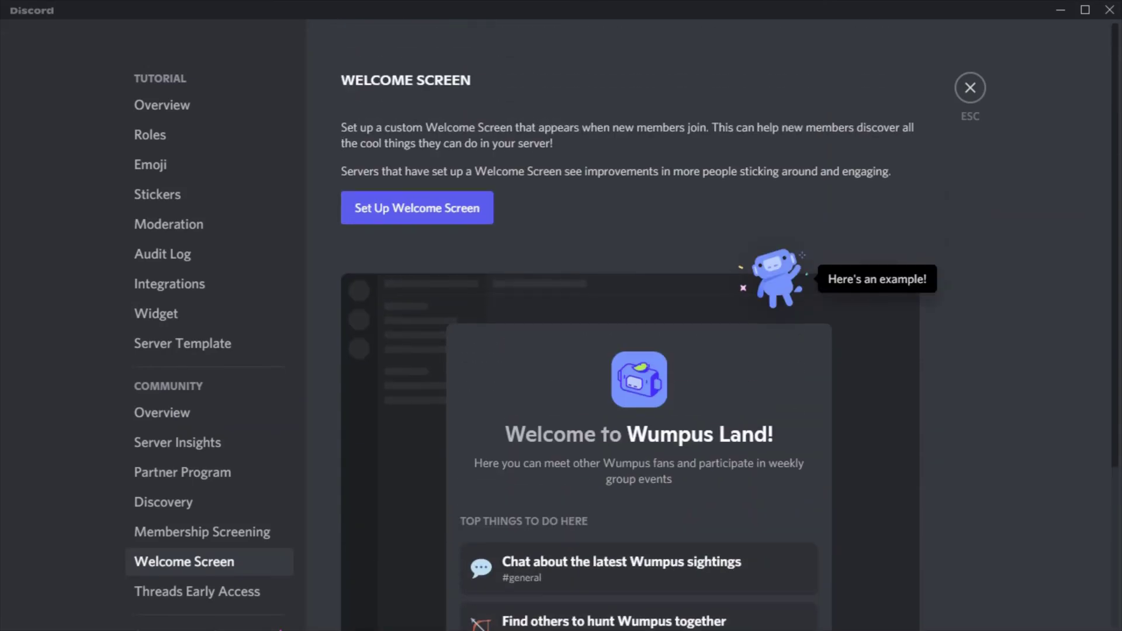
scroll(630, 350, "down", 3)
scroll(630, 350, "up", 3)
- Start the Welcome Screen setup and add #rules as a recommended channel described as "Hey, check out the rules!"
left_click(417, 208)
left_click(560, 272)
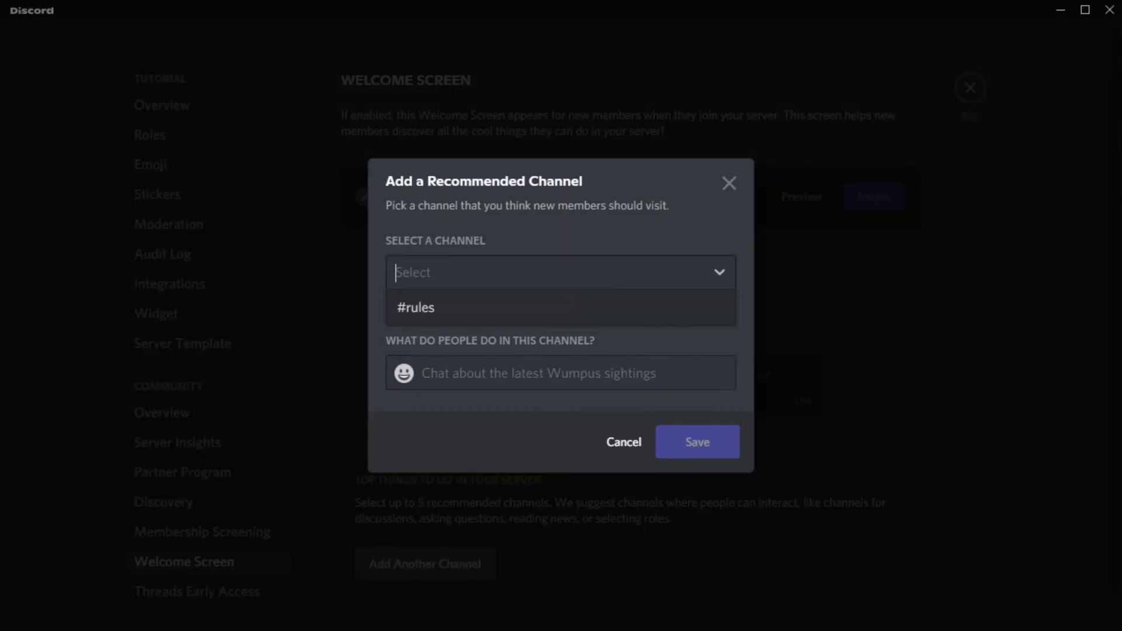
left_click(560, 308)
left_click(559, 373)
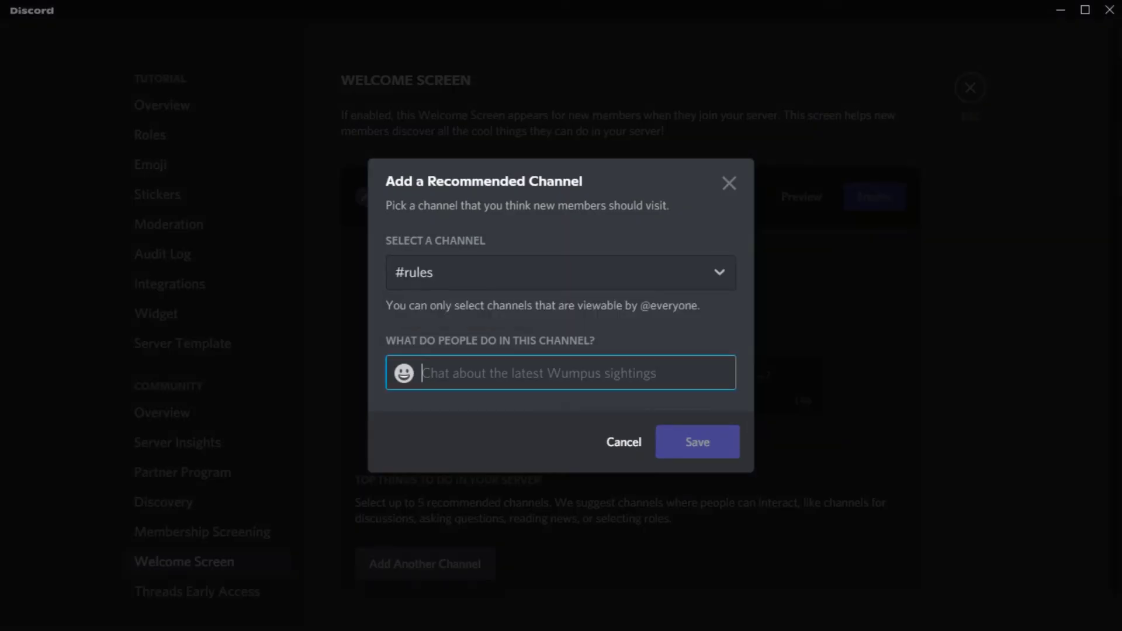
type("Hey")
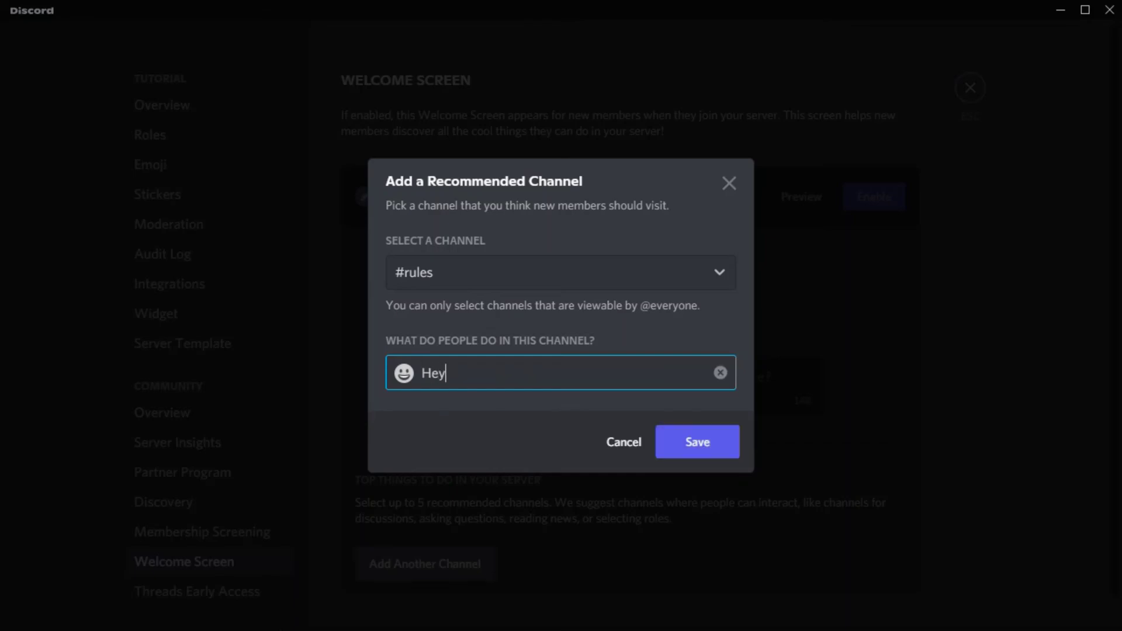
type(", check out the rules")
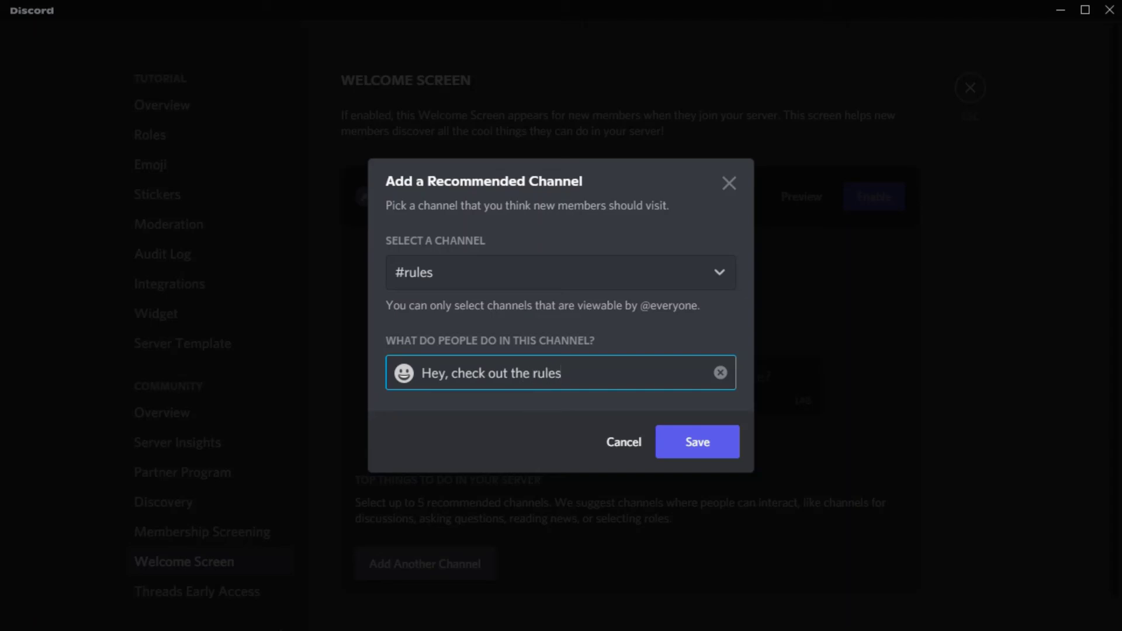
type("!")
key("Return")
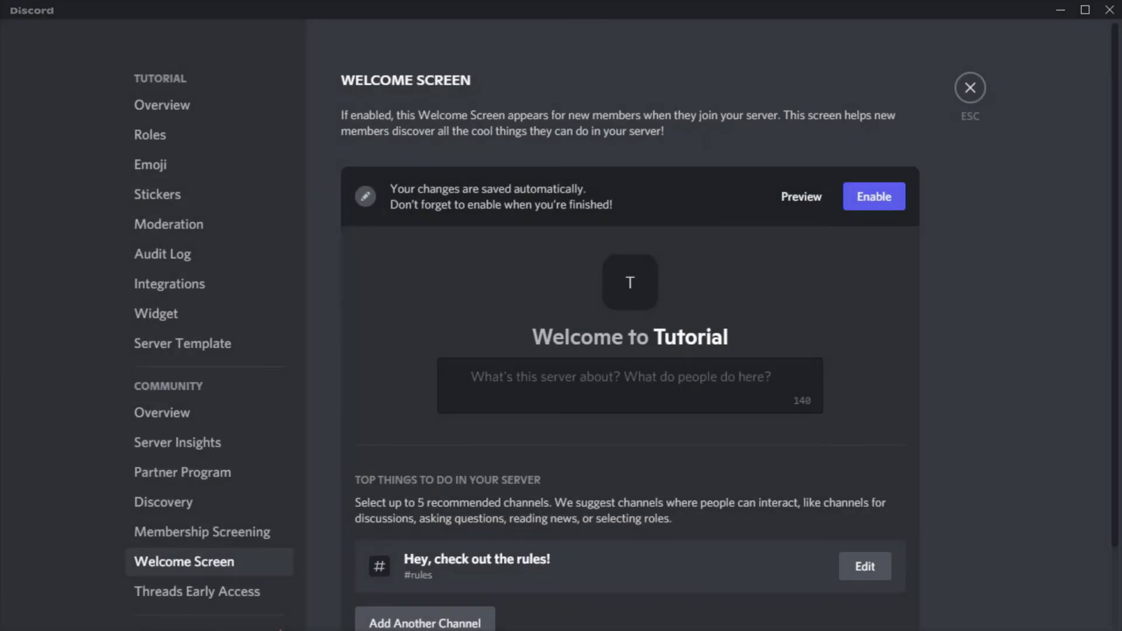
left_click(621, 377)
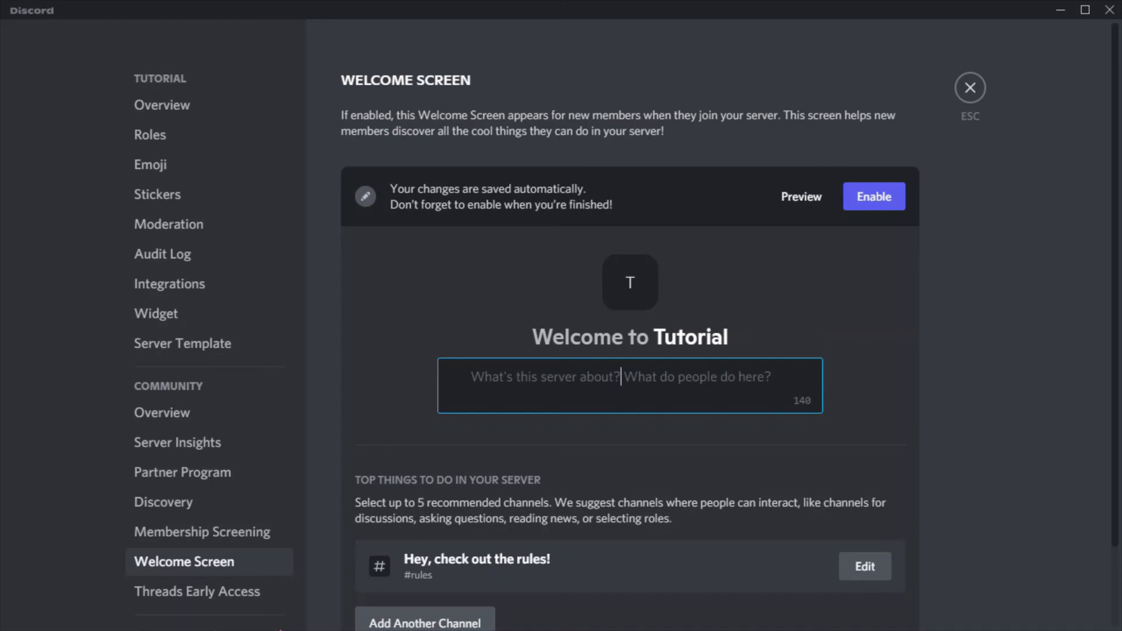
type("A tuto")
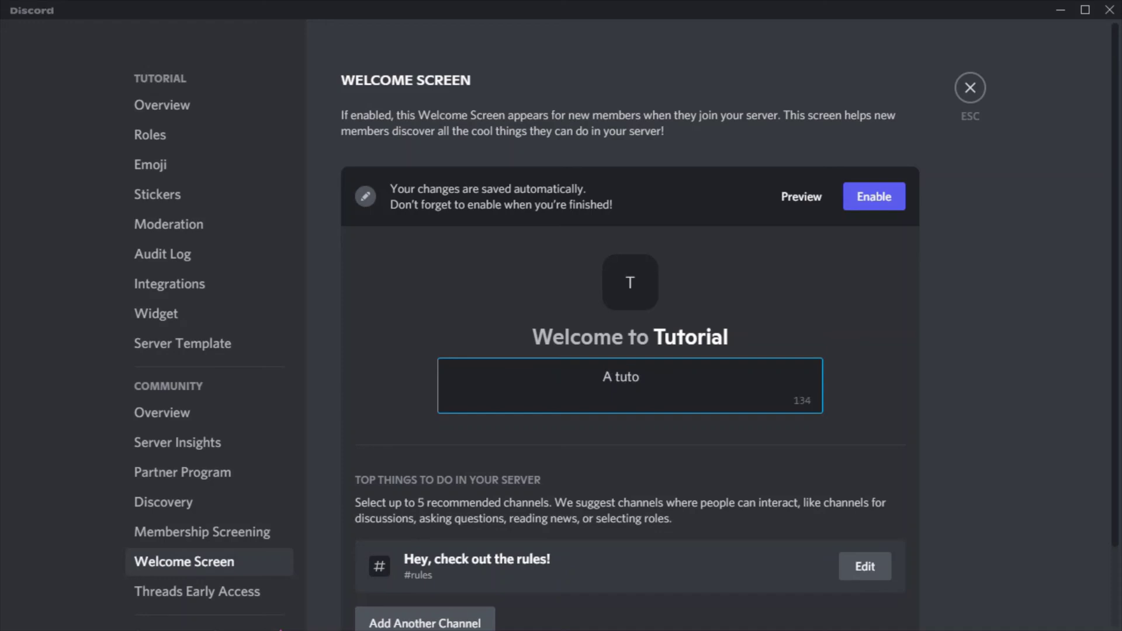
type("rial serve")
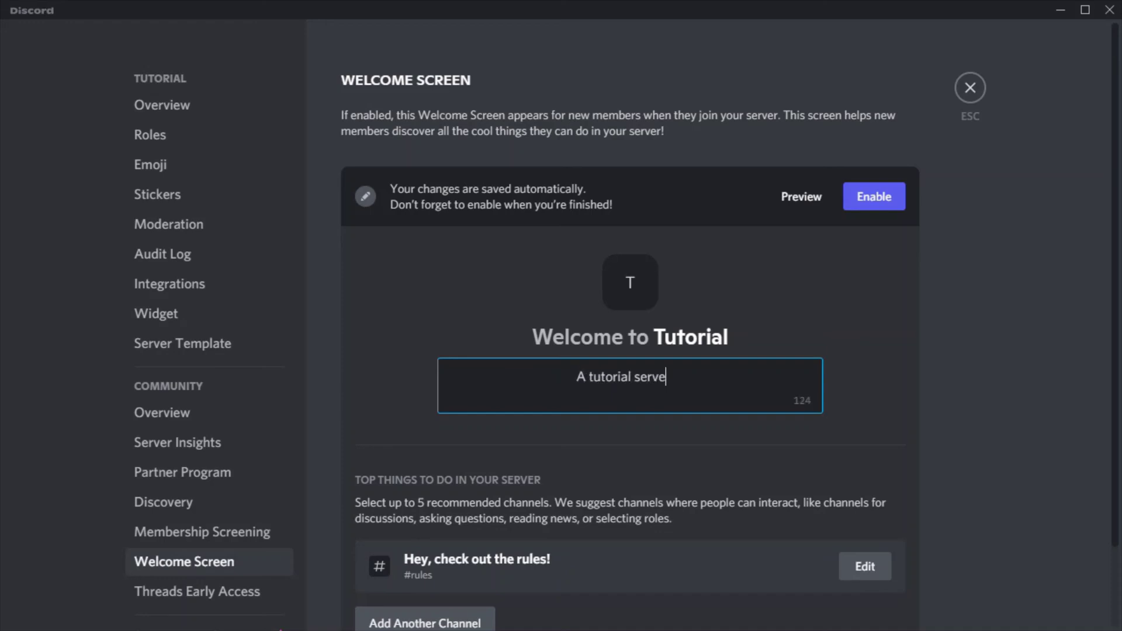
type("r.")
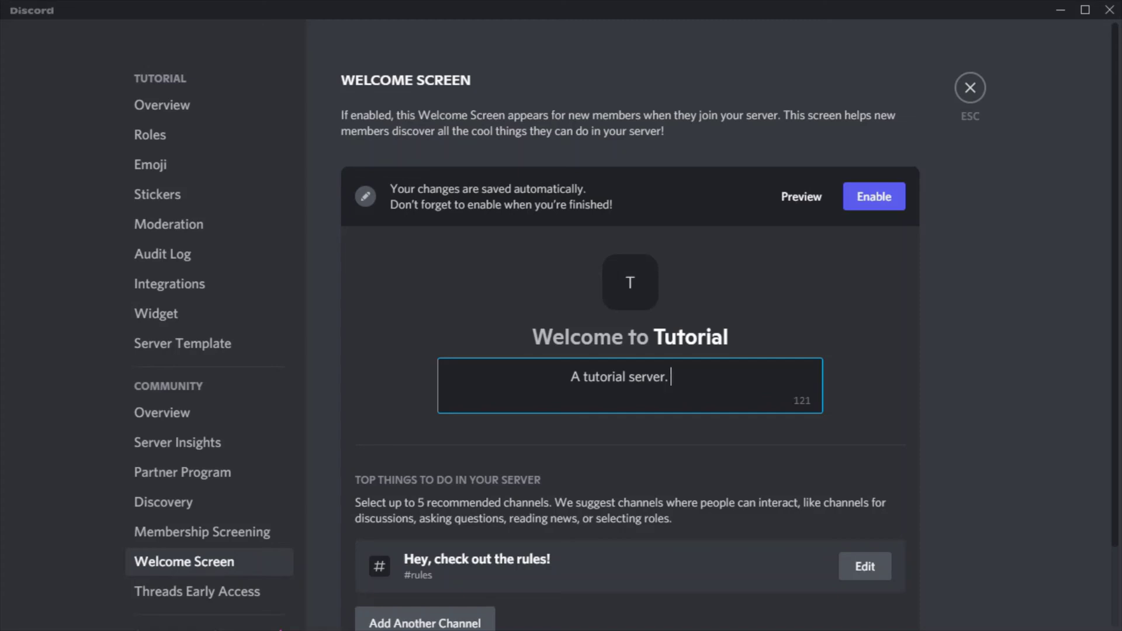
- Enable the Welcome Screen and preview how it appears to new members
left_click(874, 197)
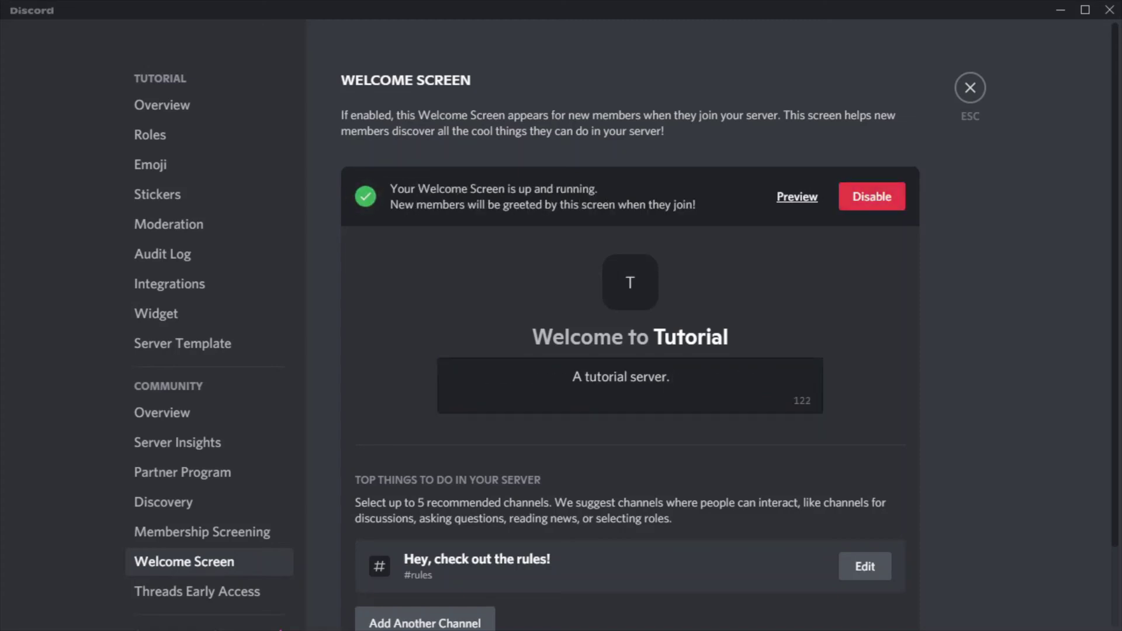
left_click(797, 197)
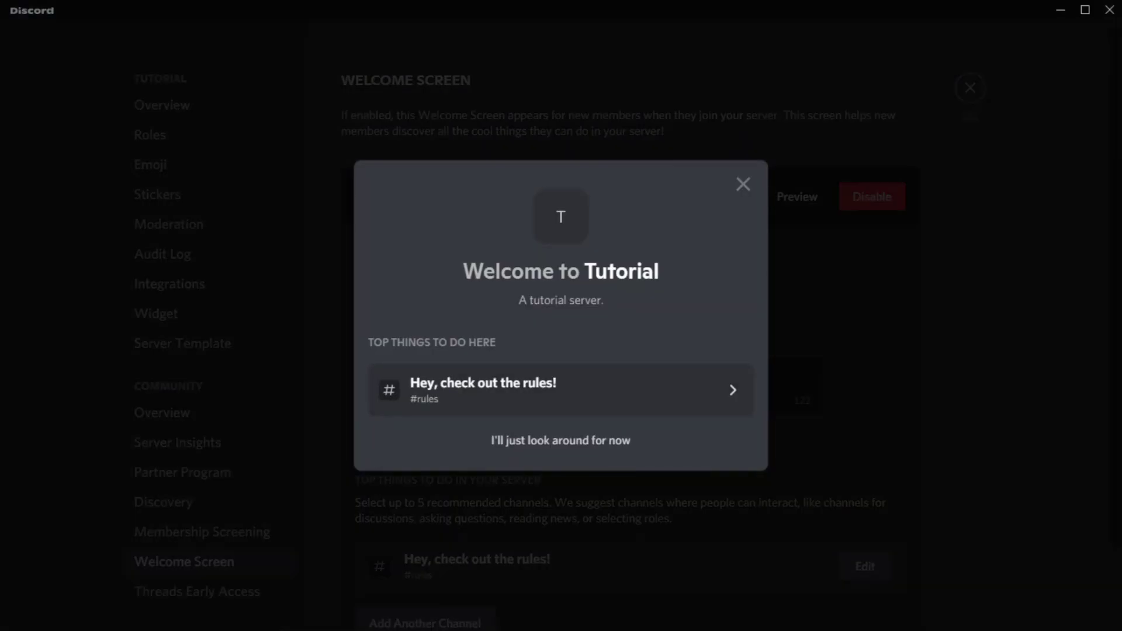
left_click(560, 440)
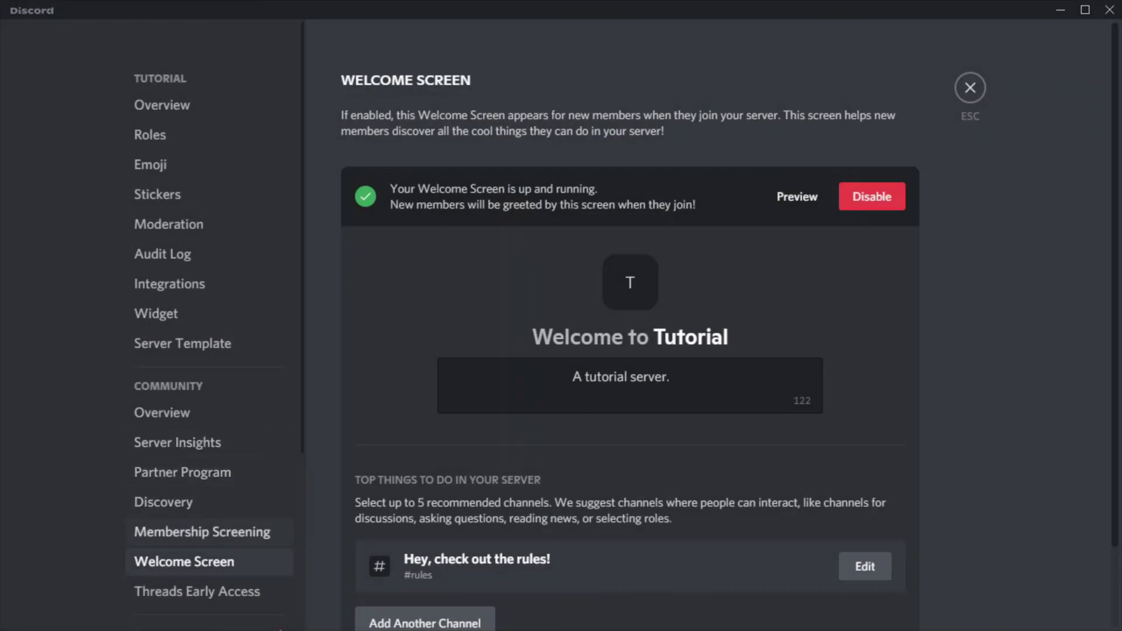
- Start the Membership Screening setup and enter the description "This is my server. I hope you enjoy."
left_click(202, 532)
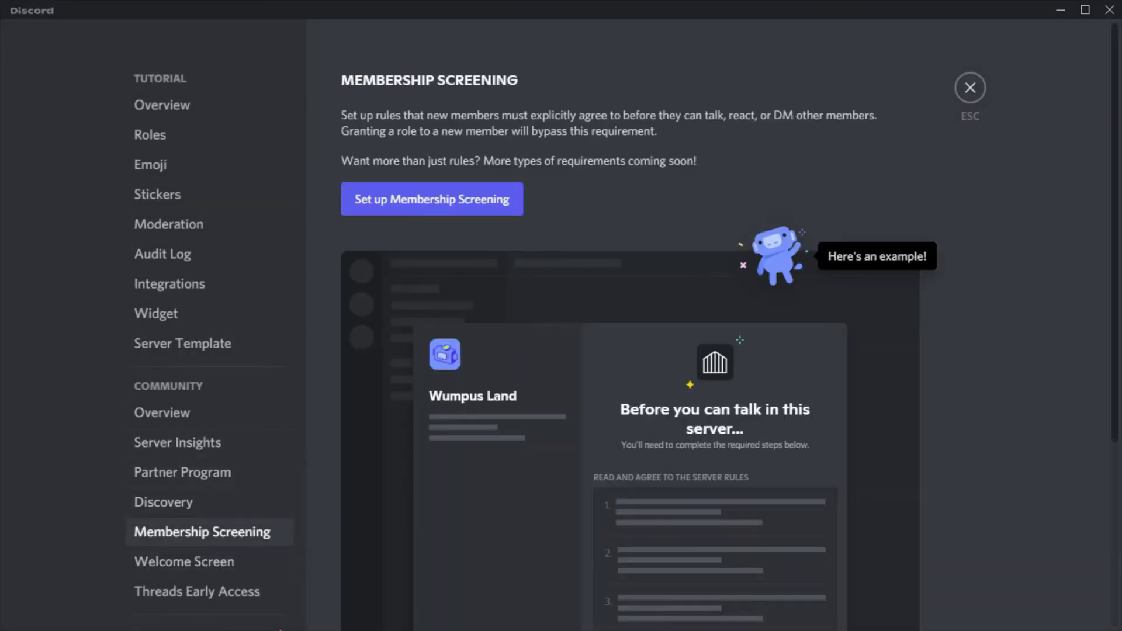
left_click(431, 200)
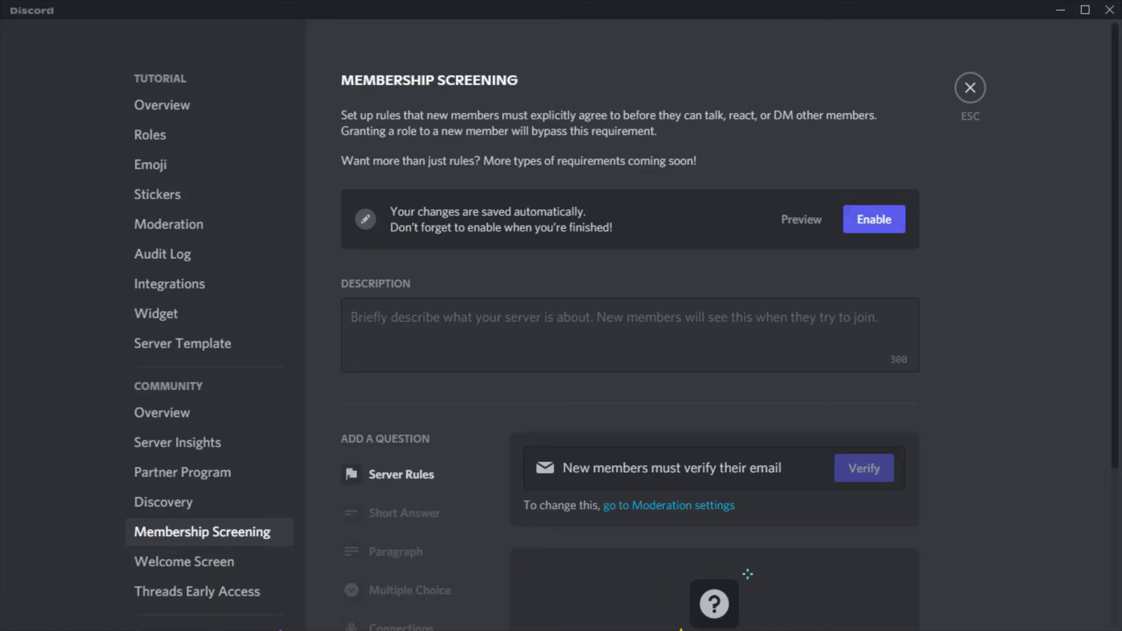
left_click(630, 335)
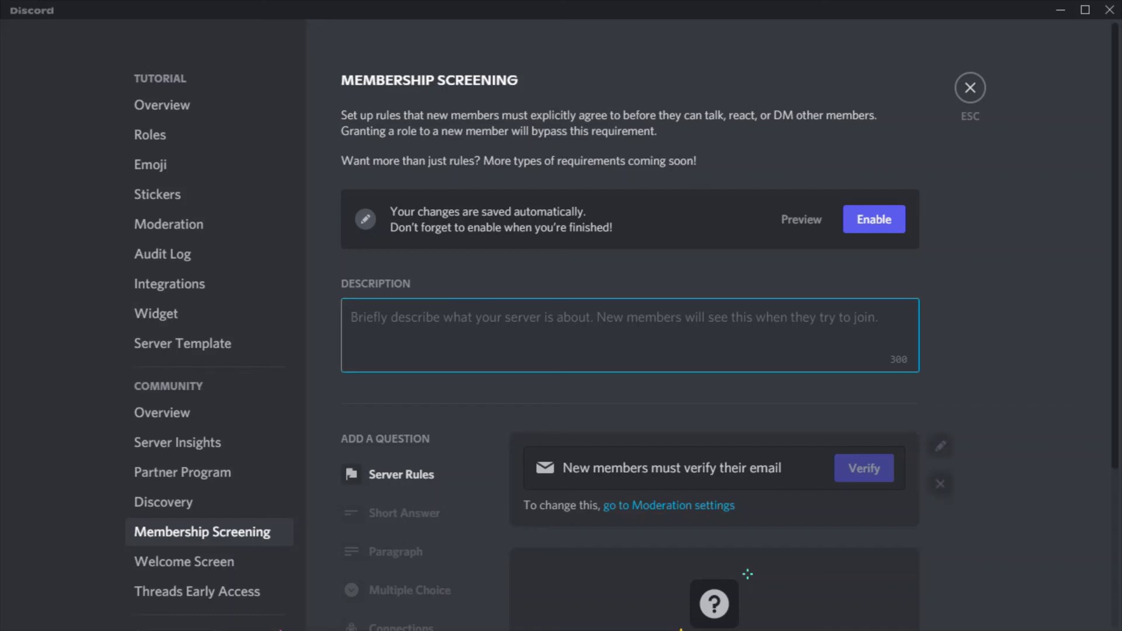
mouse_move(864, 468)
type("Hi")
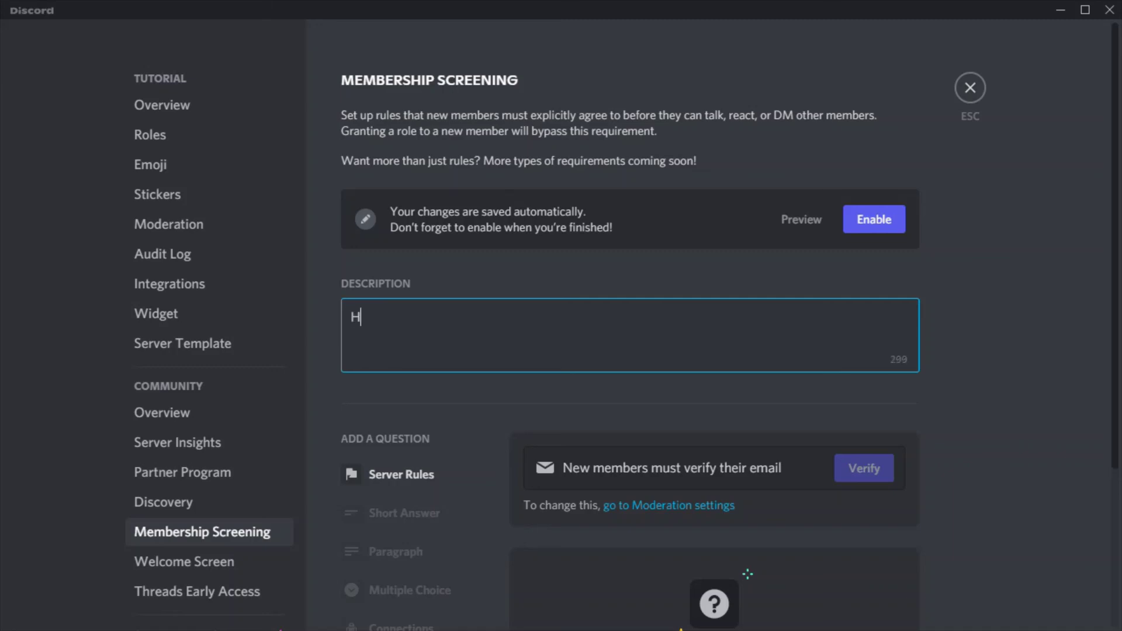
key("BackSpace")
key("BackSpace")
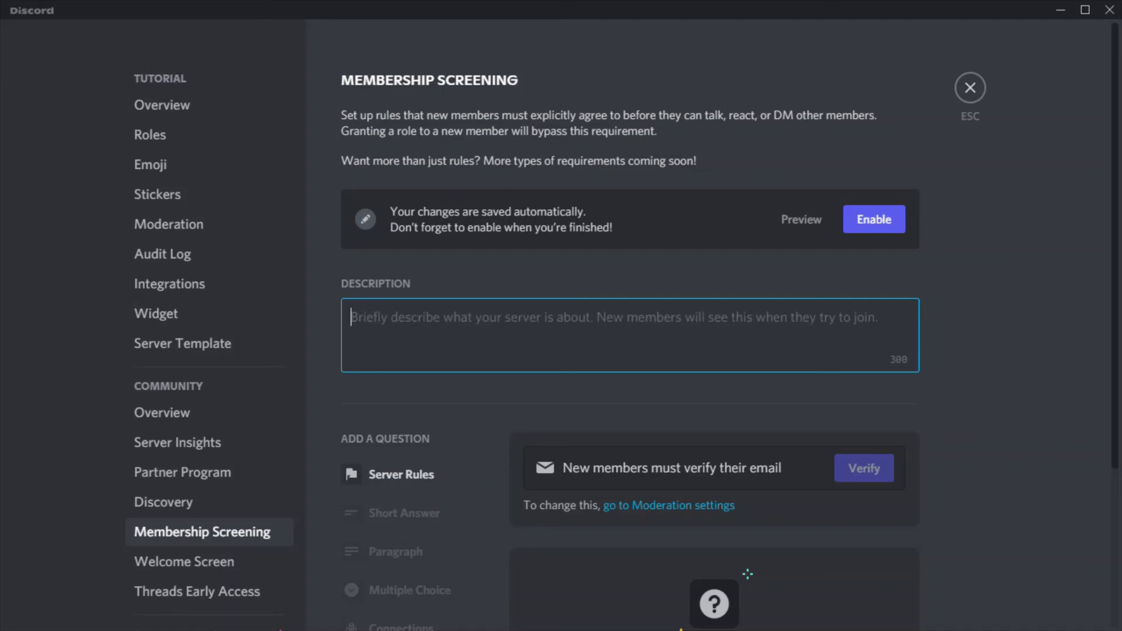
type("This is my")
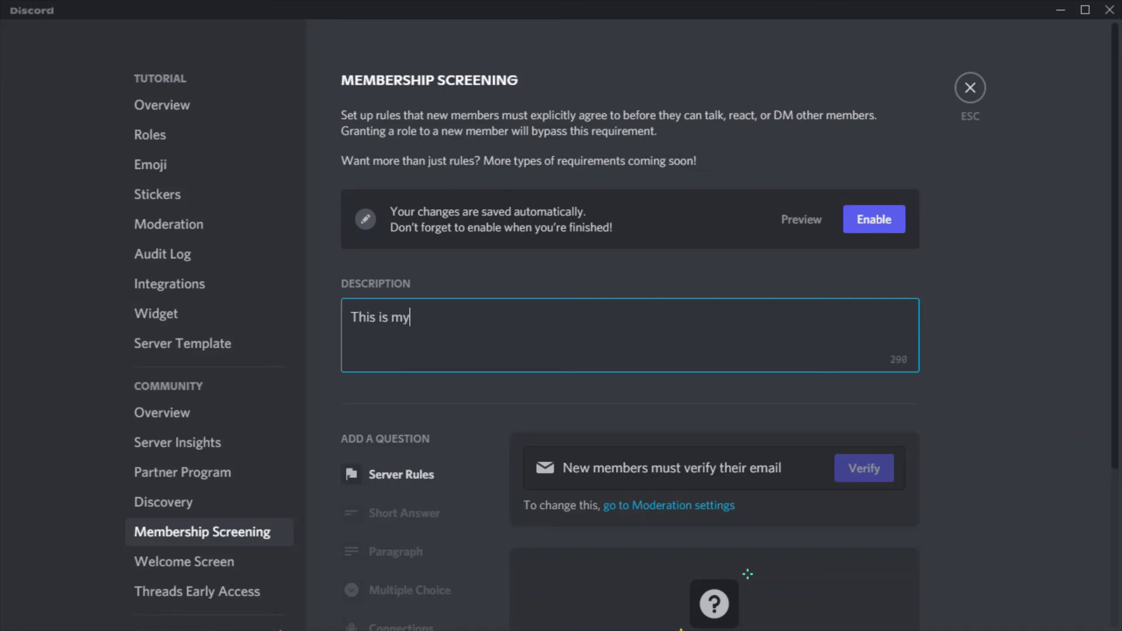
type(" server. I hope you enk=")
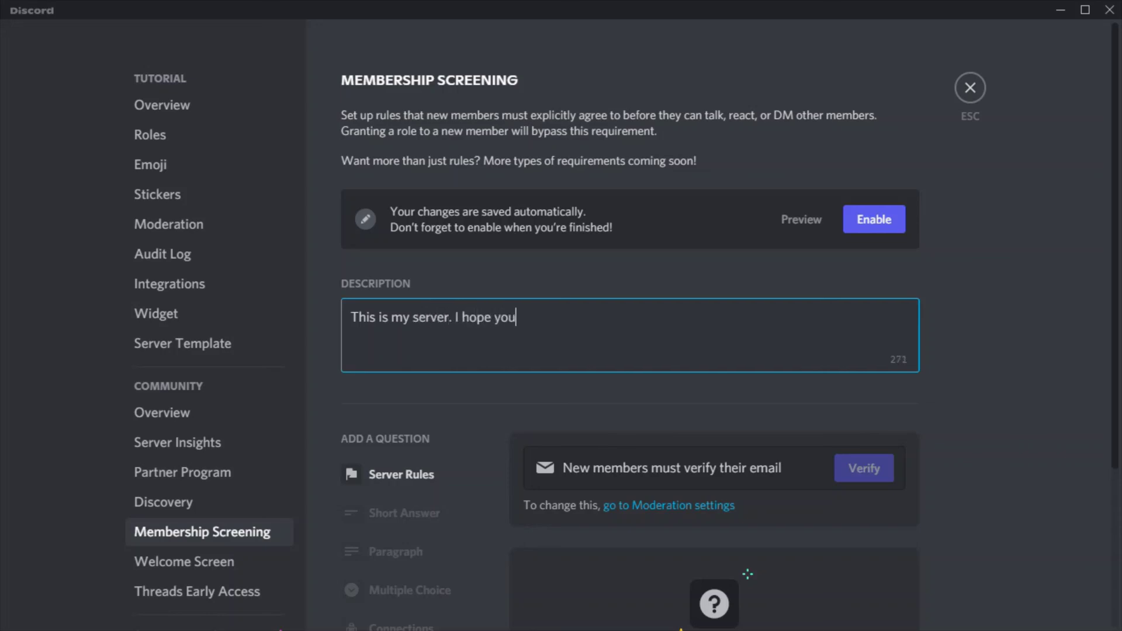
key("BackSpace")
key("BackSpace")
key("BackSpace")
type("njoy.")
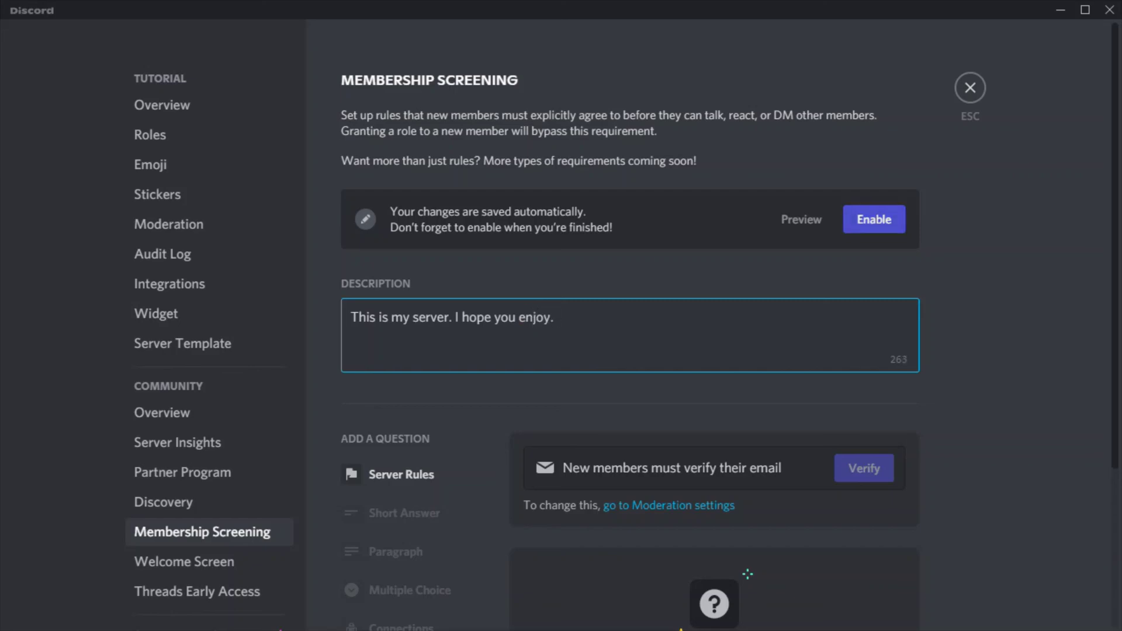
- Start setting up the server rules new members must agree to in Membership Screening
scroll(940, 275, "down", 3)
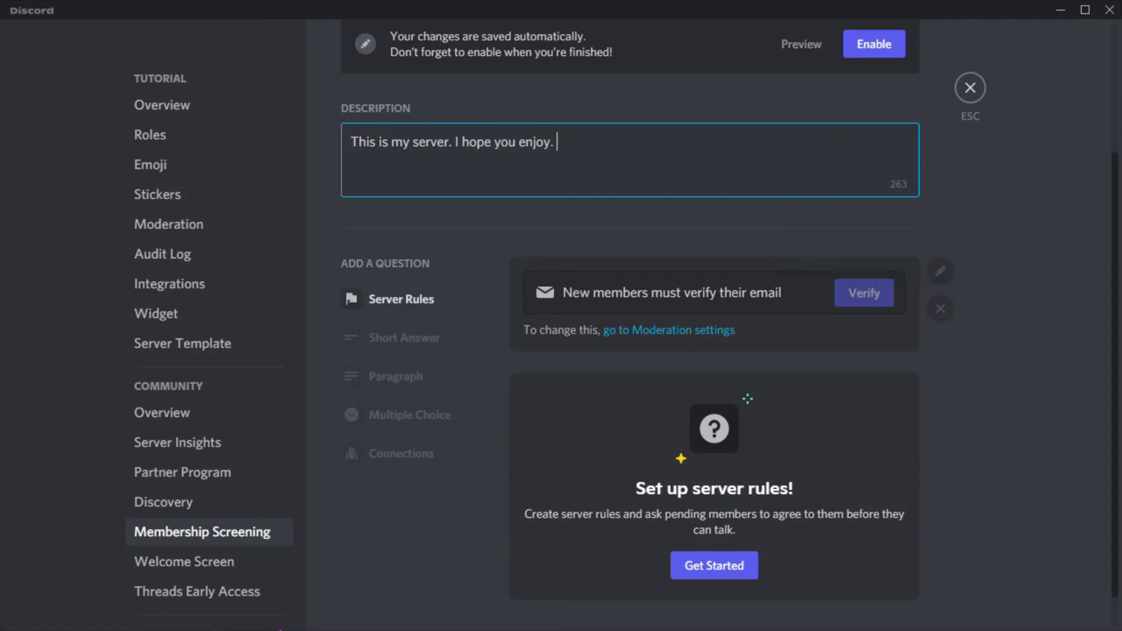
left_click(941, 271)
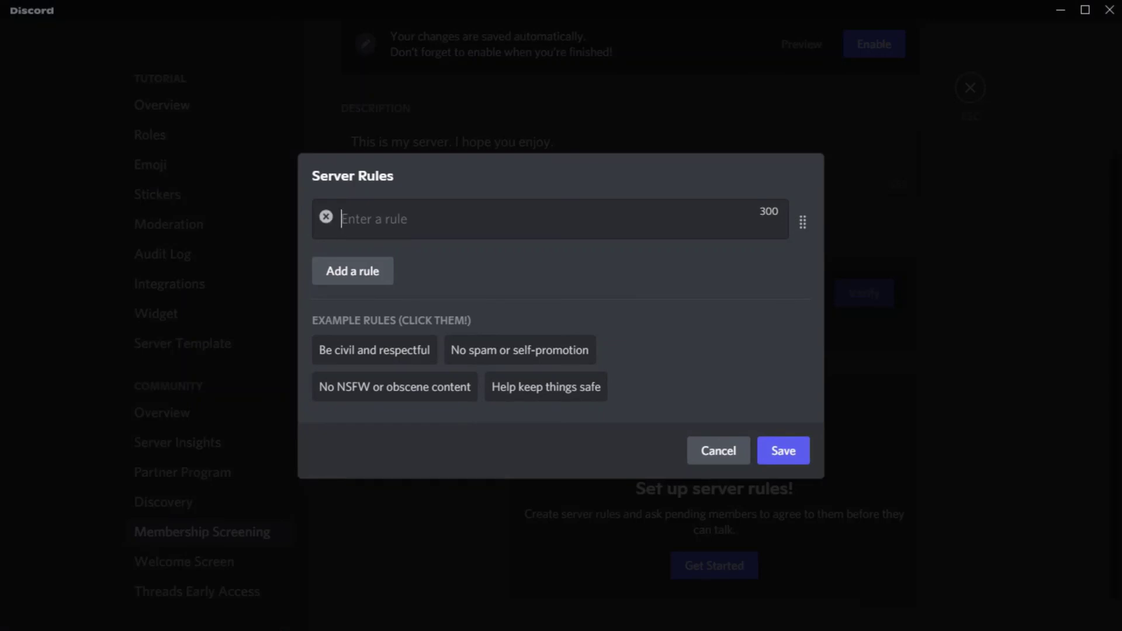
type("No N")
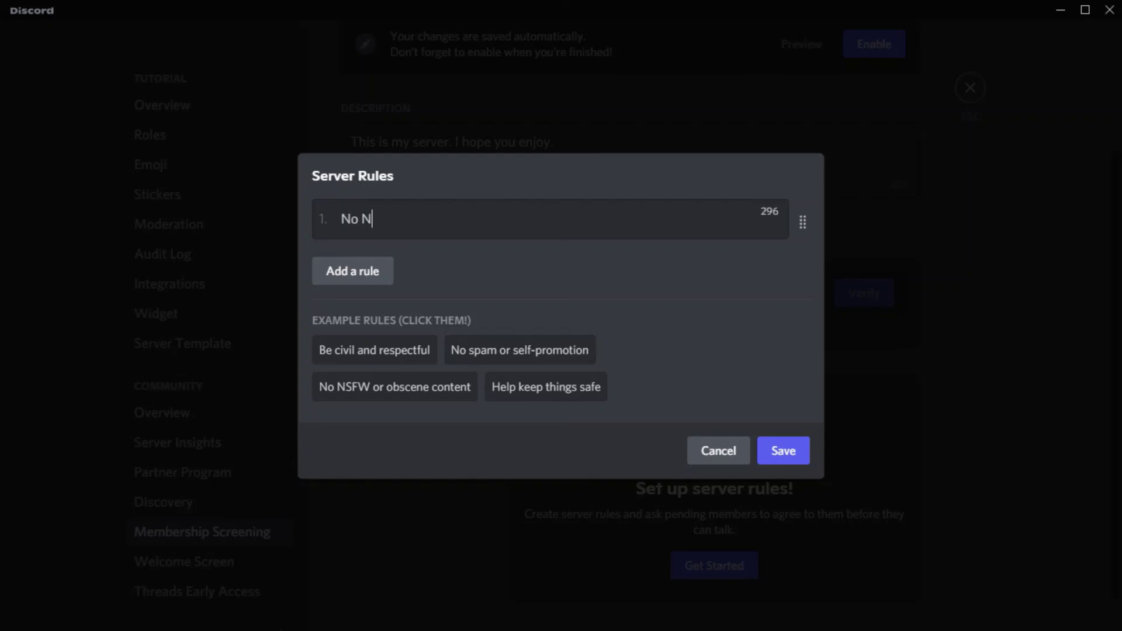
type("SFW conent")
key("BackSpace")
key("BackSpace")
key("BackSpace")
key("BackSpace")
key("BackSpace")
key("BackSpace")
key("BackSpace")
key("BackSpace")
key("BackSpace")
key("BackSpace")
key("BackSpace")
key("BackSpace")
key("BackSpace")
- Add the example rule "No NSFW or obscene content" as the first server rule and save the rules
left_click(395, 386)
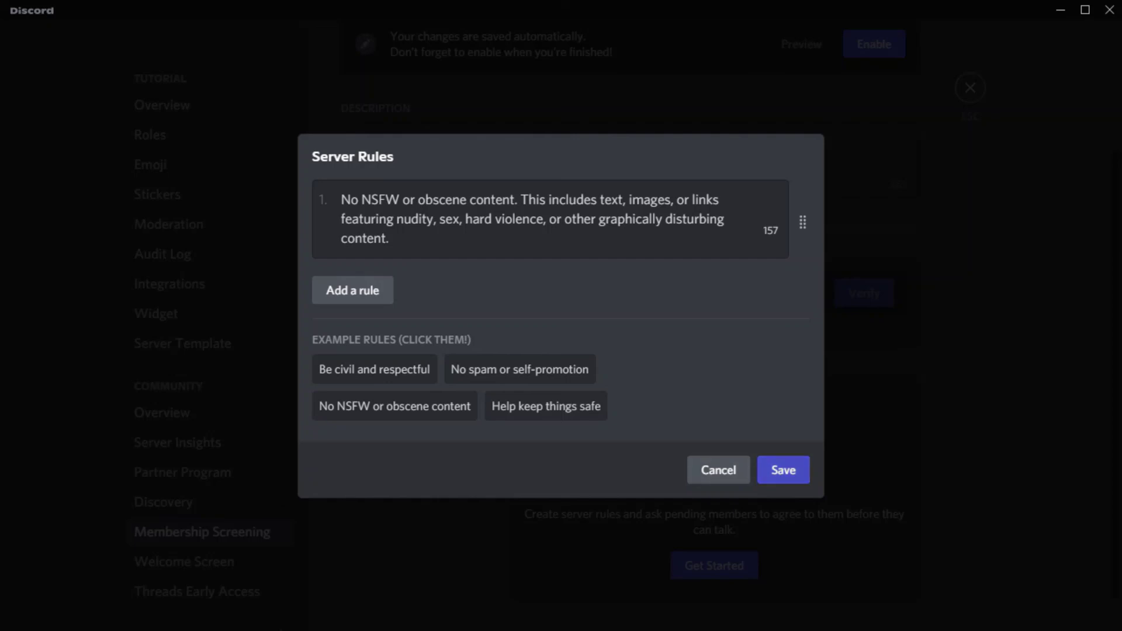
left_click(783, 470)
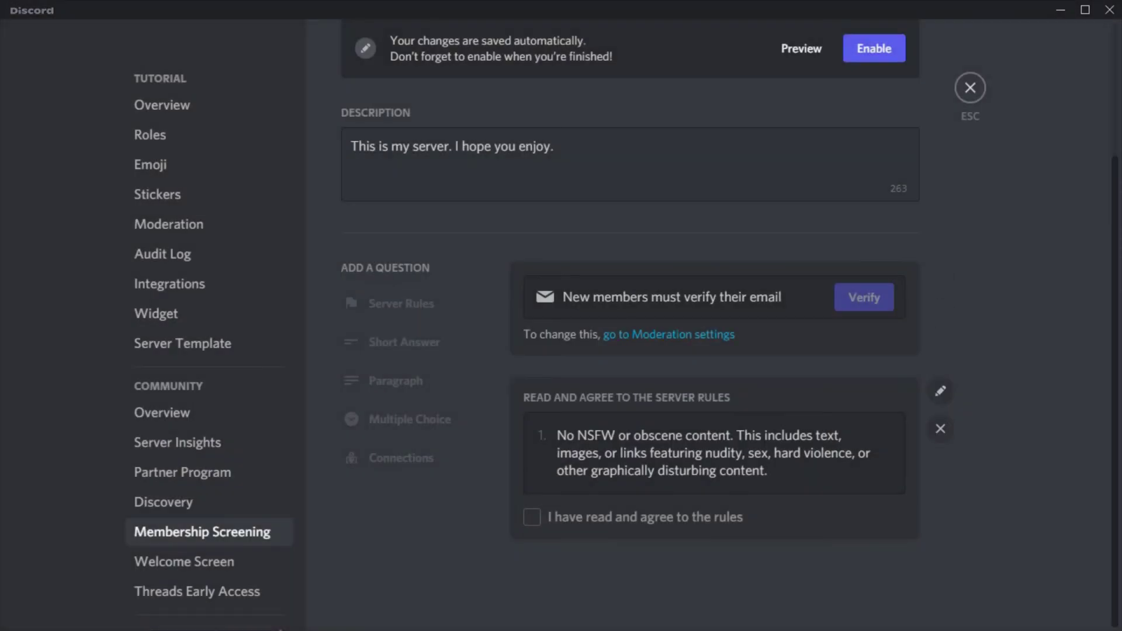
- Preview the Membership Screening form, try its rules agreement checkbox, and leave the server settings
scroll(801, 219, "up", 3)
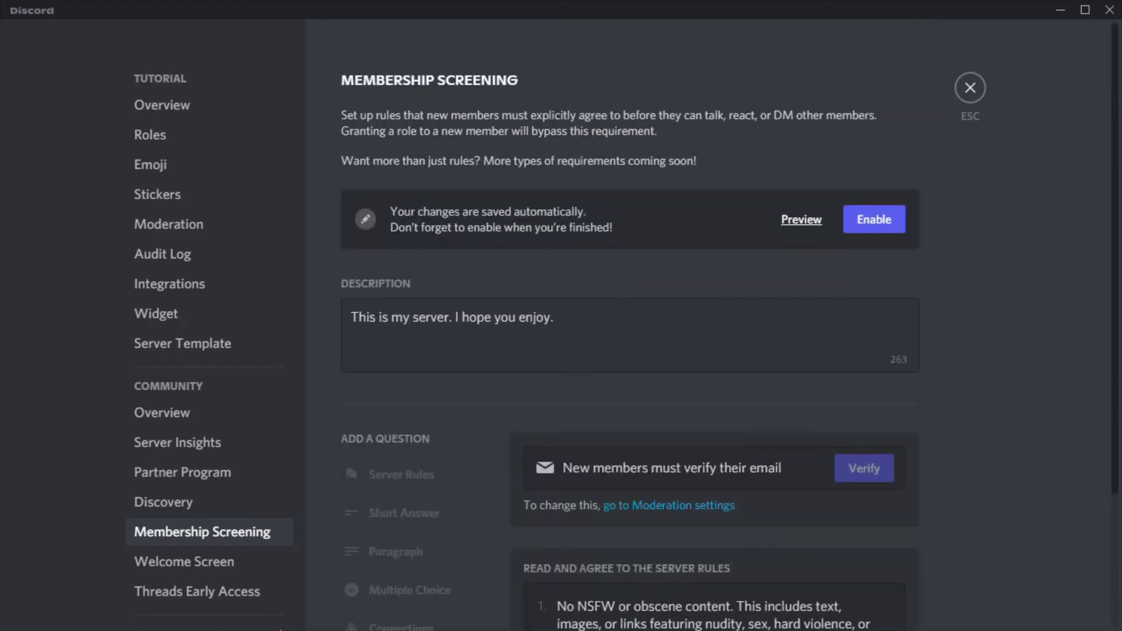
left_click(801, 219)
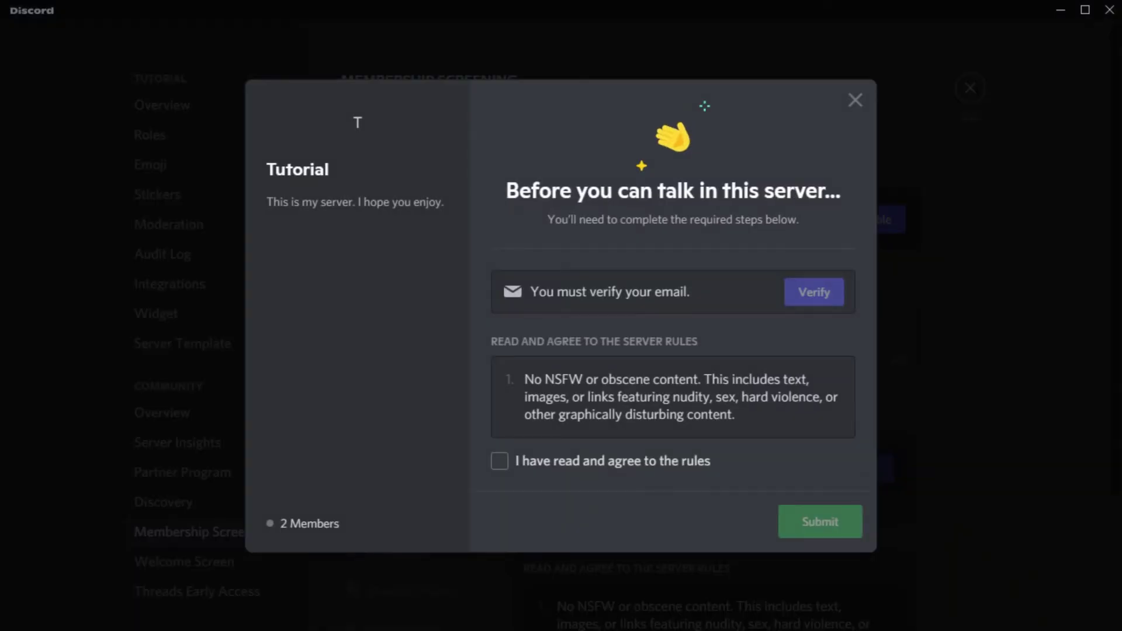
left_click(500, 461)
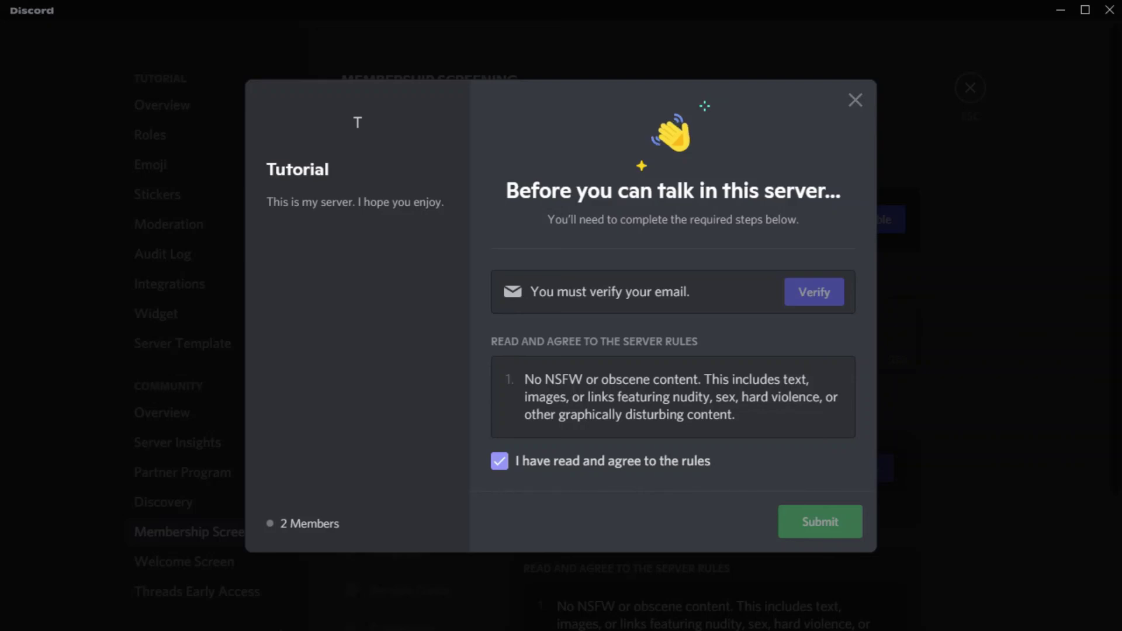
left_click(855, 100)
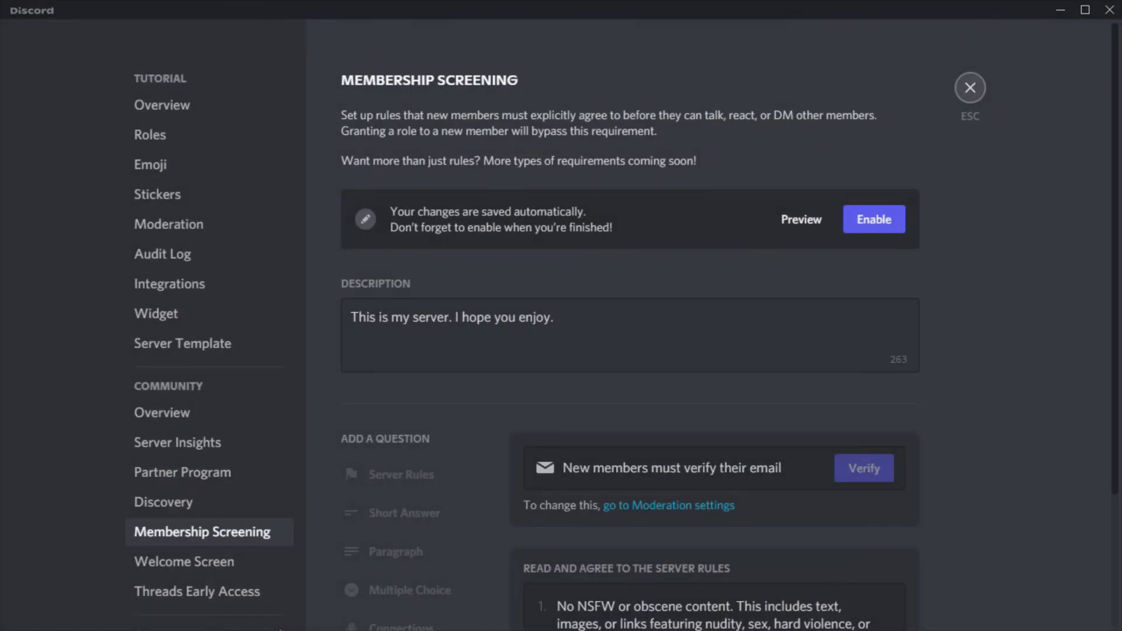
left_click(970, 88)
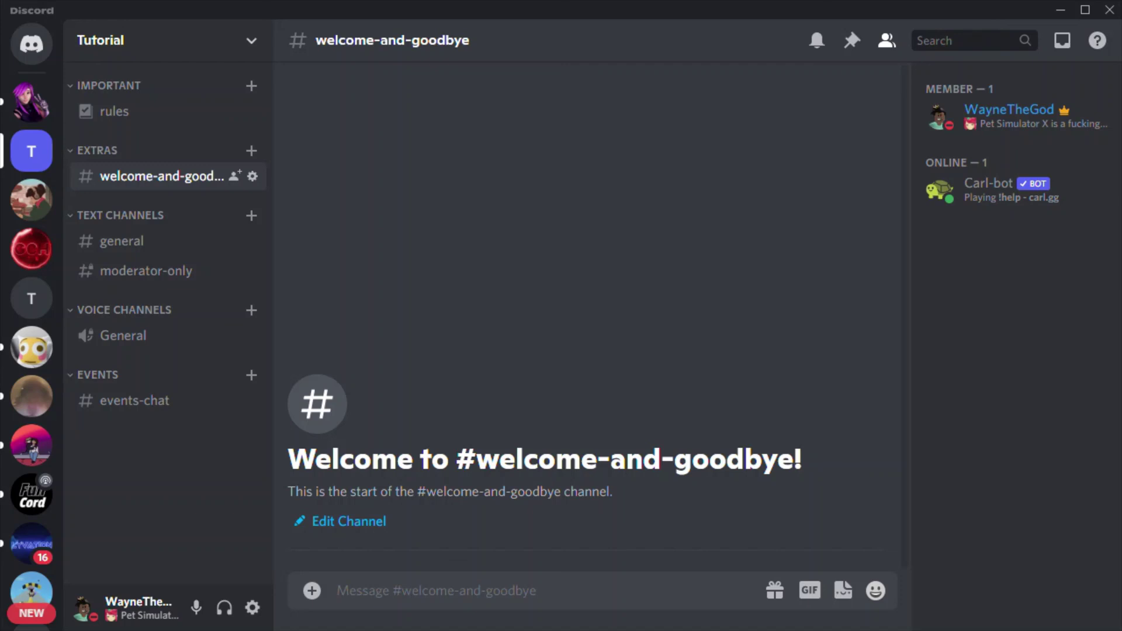
- View the Server Insights page in the Tutorial server's settings and return to the server
left_click(146, 40)
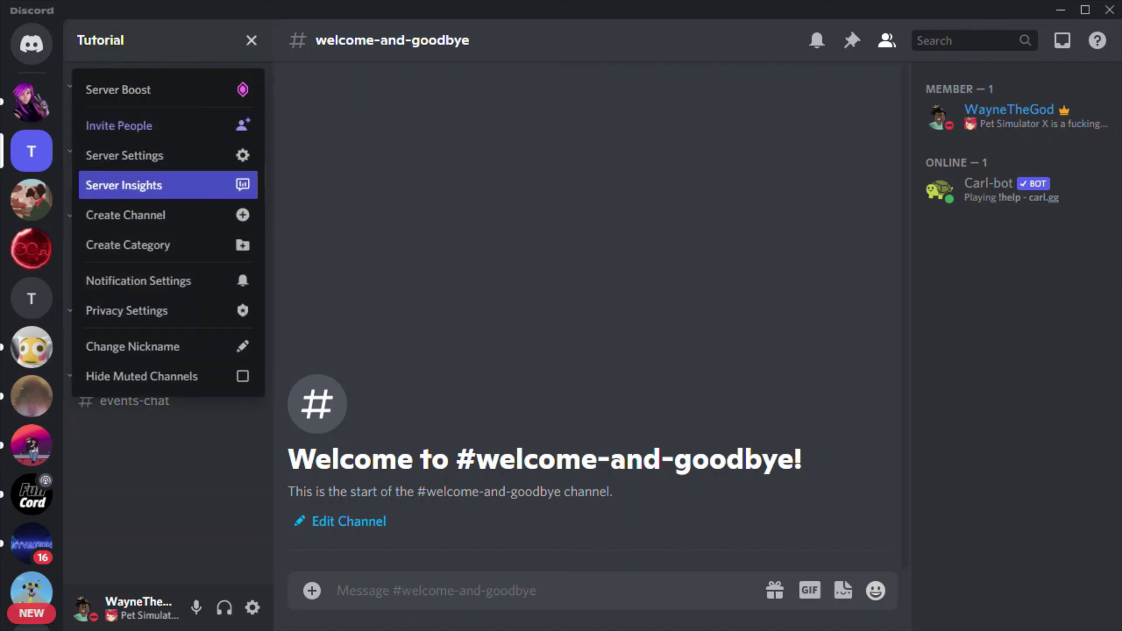
left_click(146, 153)
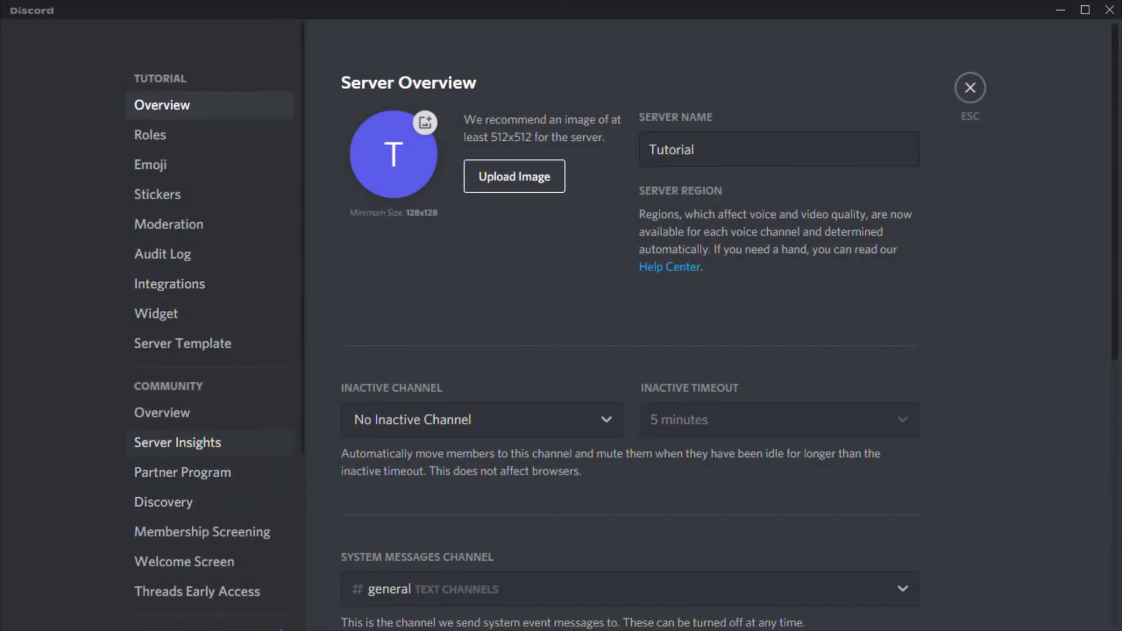
left_click(177, 443)
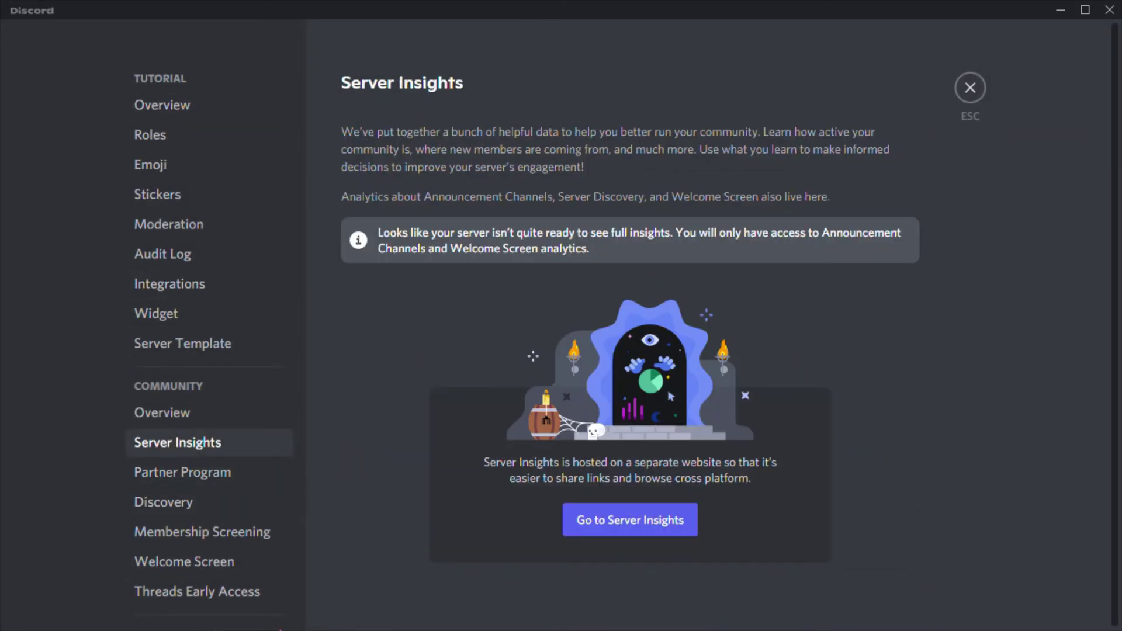
left_click(970, 88)
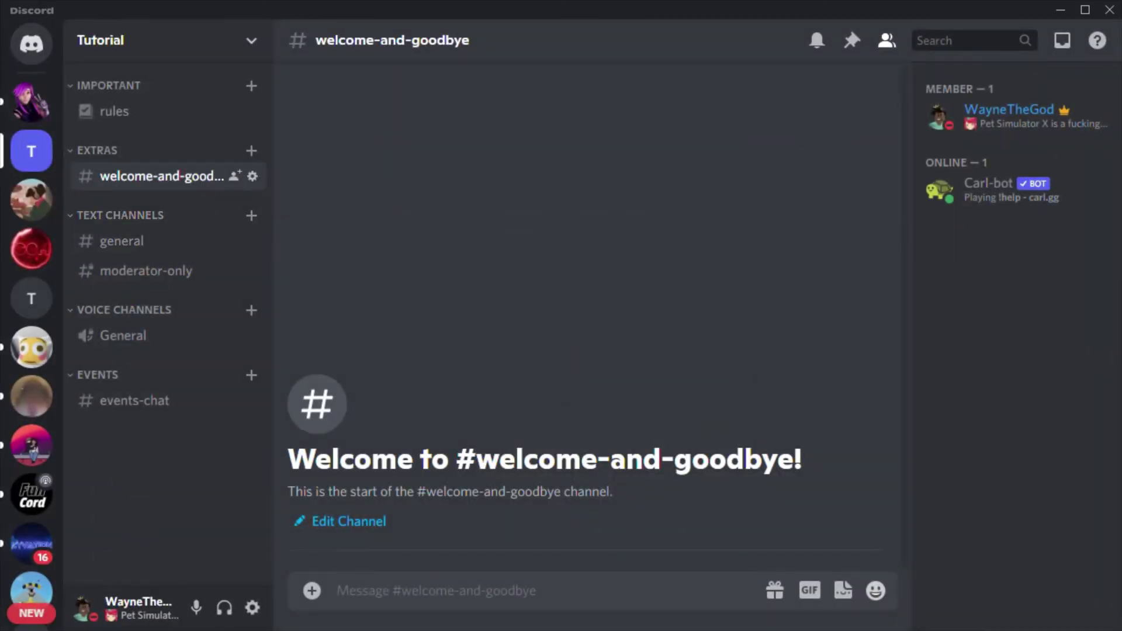